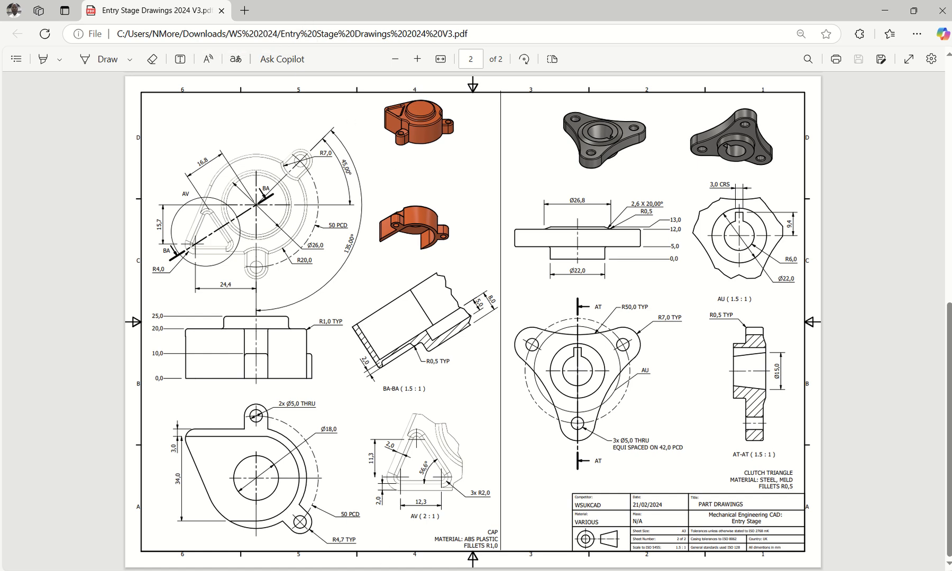
- Move the PDF drawing away to uncover Autodesk Fusion and place the small reference viewer with the cap drawing beside the modelling area
left_click_drag(368, 14, 949, 95)
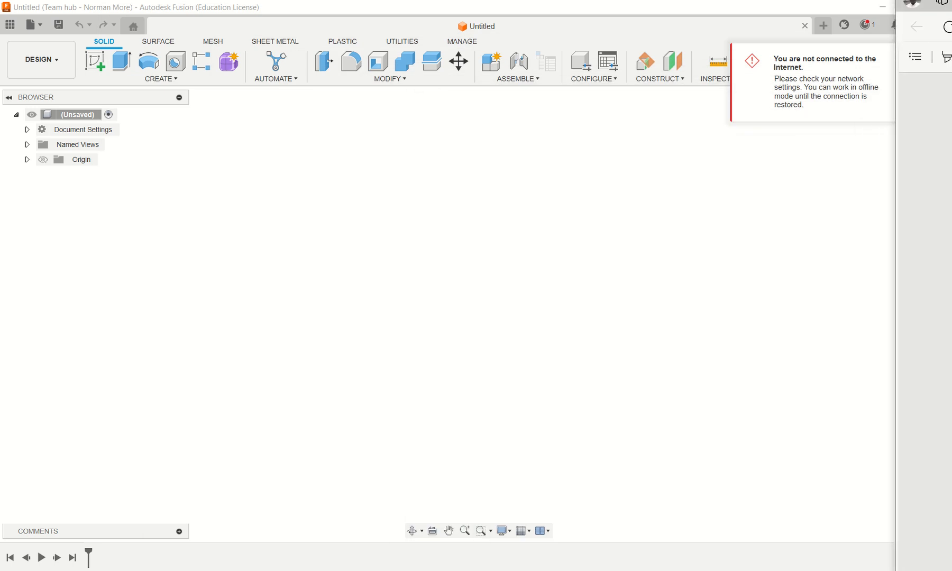
mouse_move(949, 4)
left_mouse_down()
mouse_move(950, 33)
mouse_move(950, 3)
left_mouse_up()
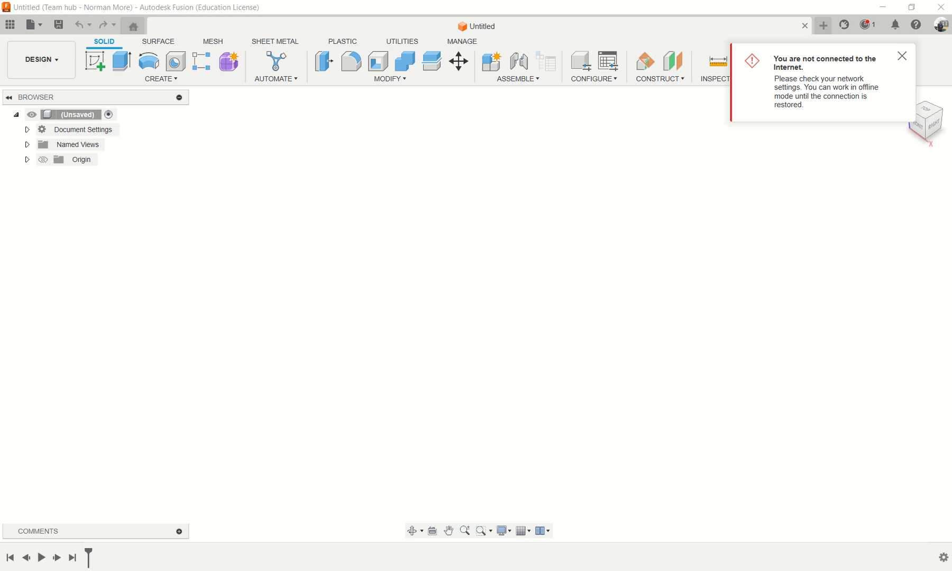
left_click(2, 365)
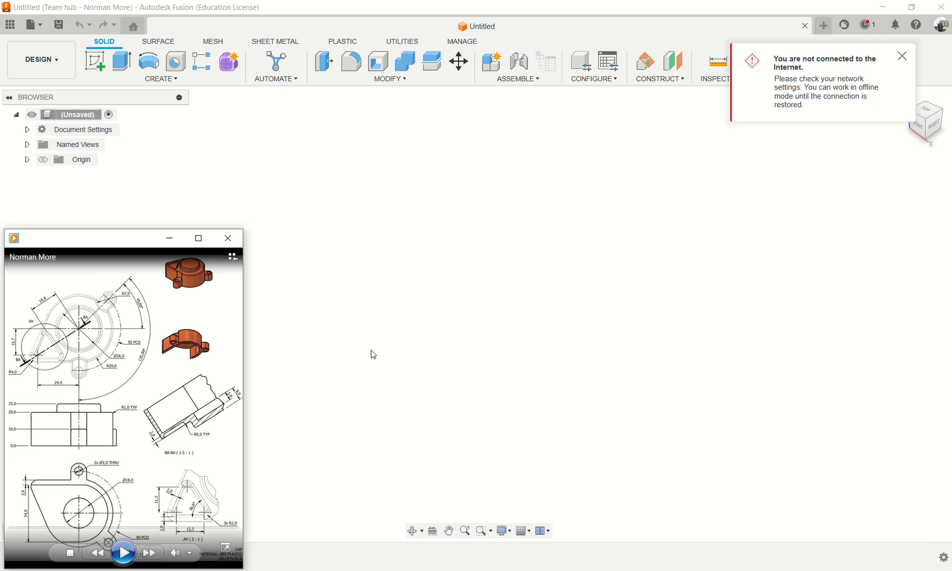
left_click_drag(131, 245, 129, 187)
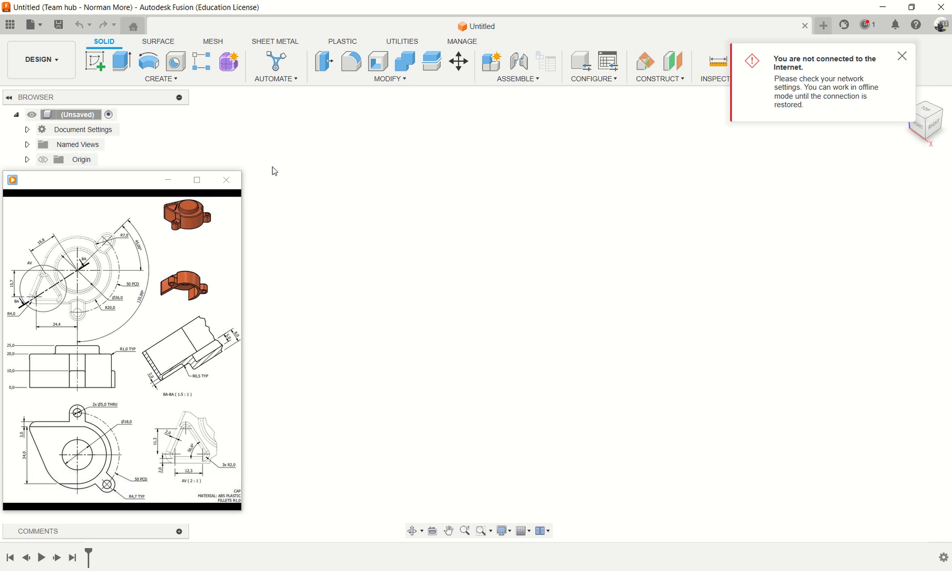
- Start a new sketch on the horizontal XY plane and dismiss the offline notification
left_click(98, 64)
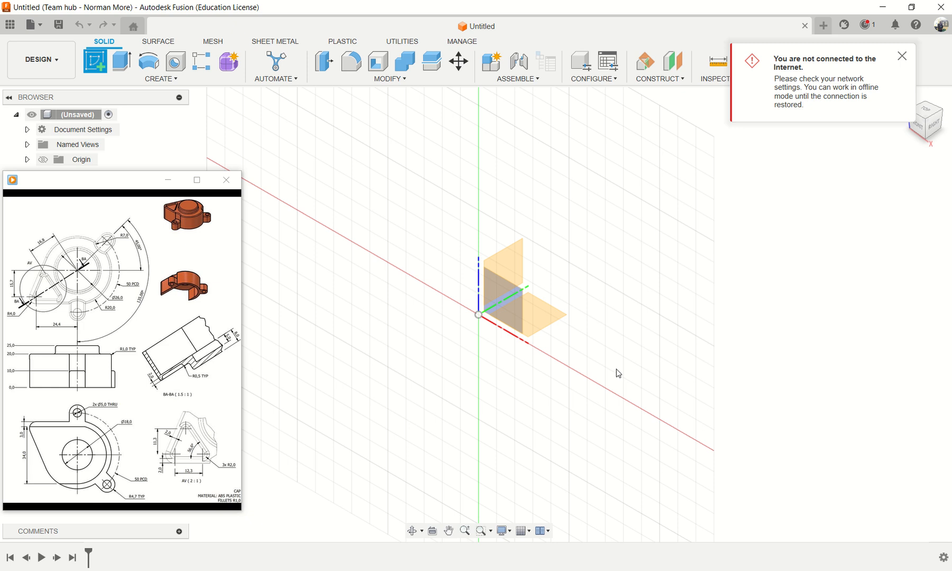
left_click(542, 314)
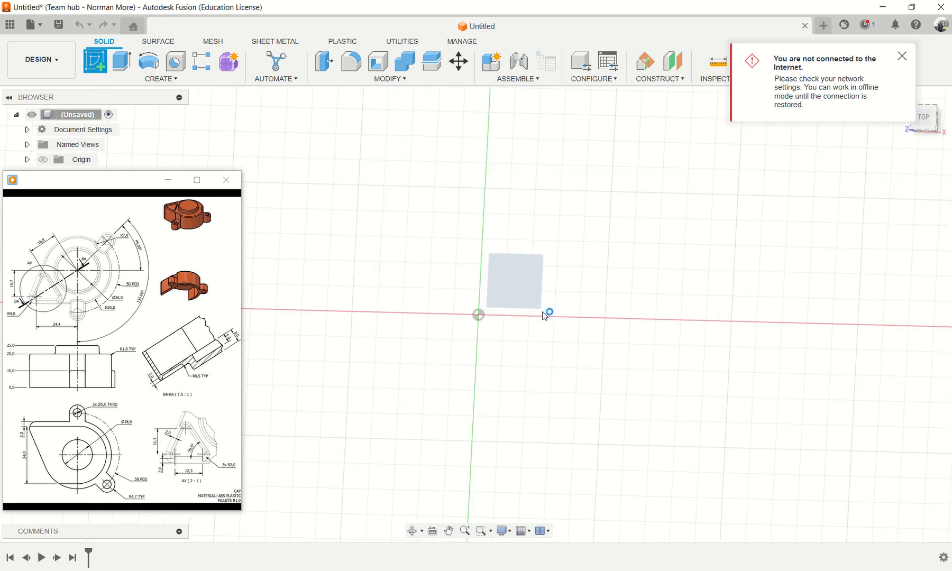
mouse_move(105, 258)
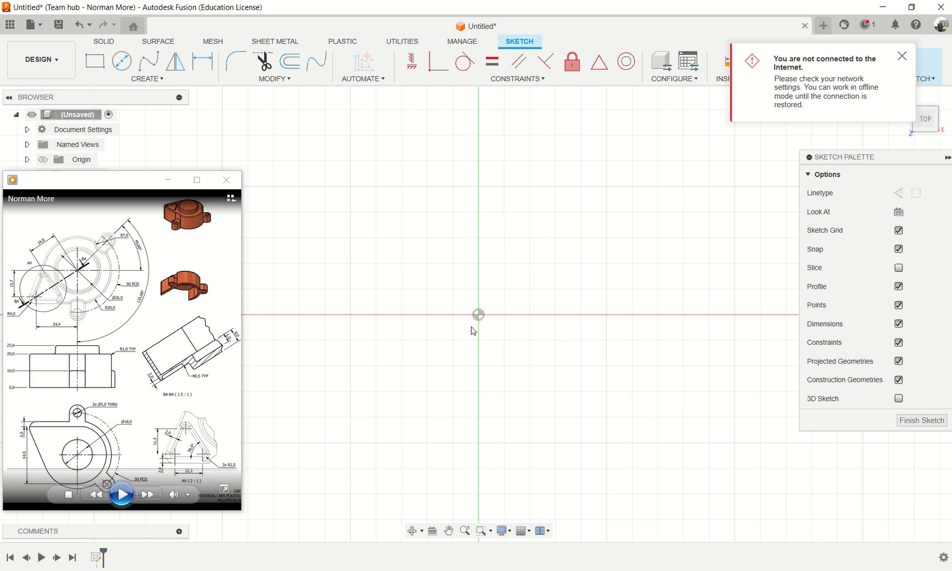
middle_click_drag(476, 281, 592, 276)
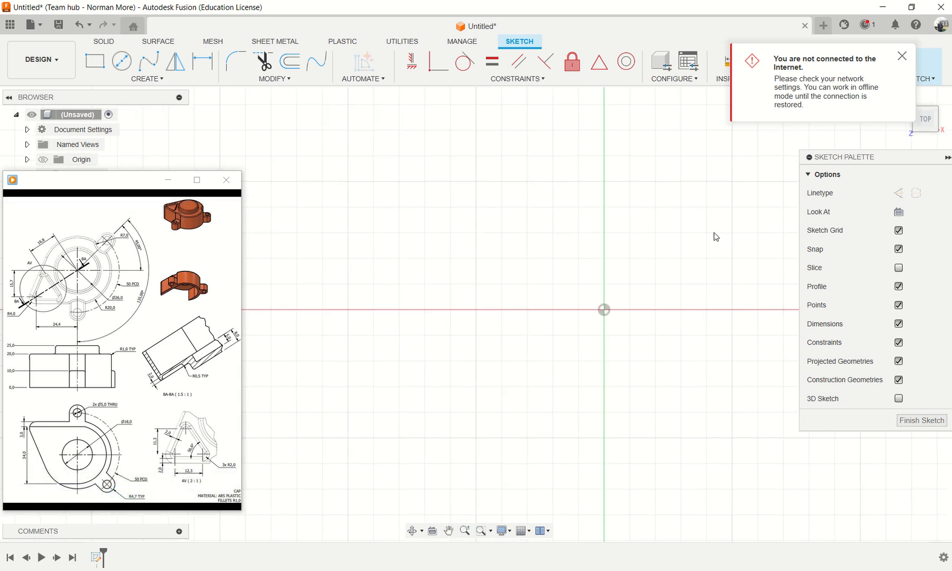
left_click(902, 56)
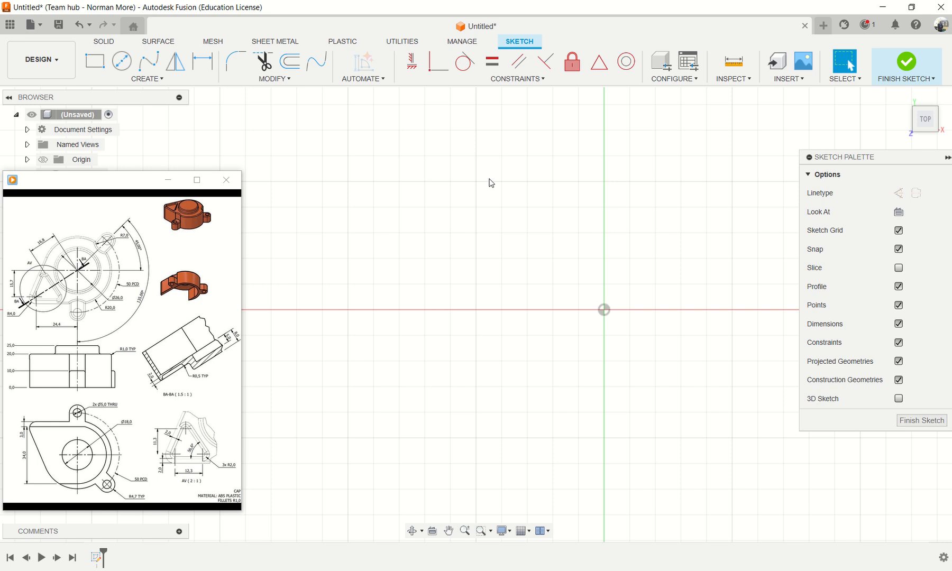
- Sketch a 40 mm diameter circle centred on the origin
left_click(121, 62)
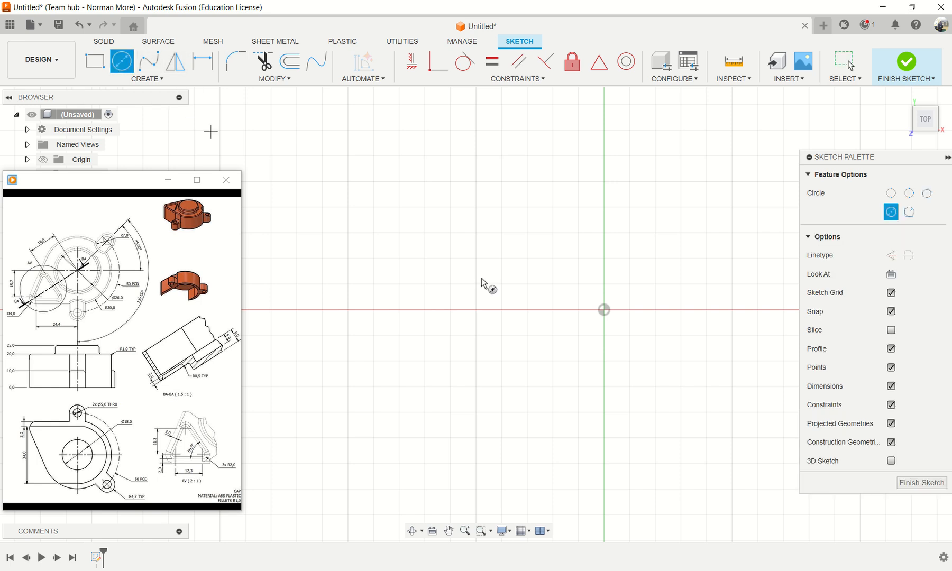
left_click(603, 309)
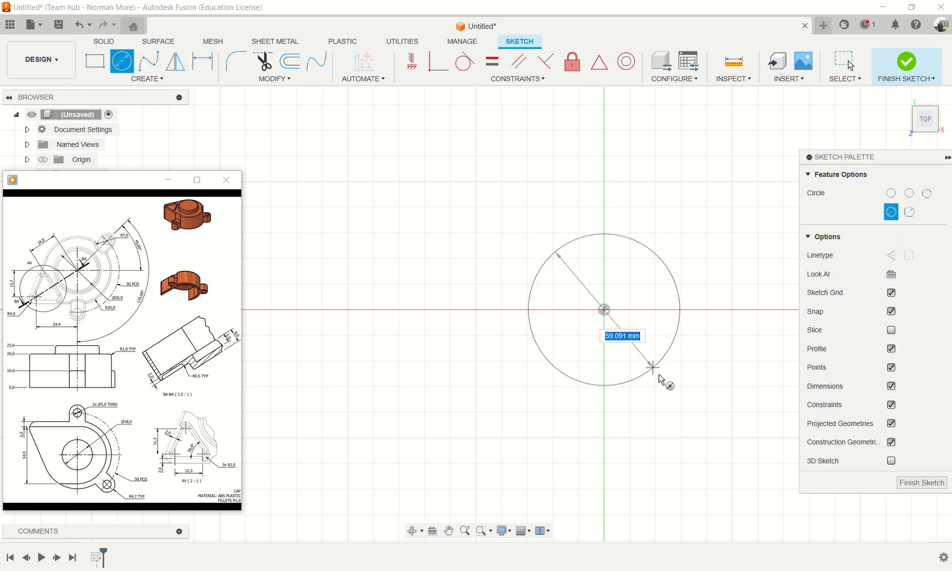
type("40")
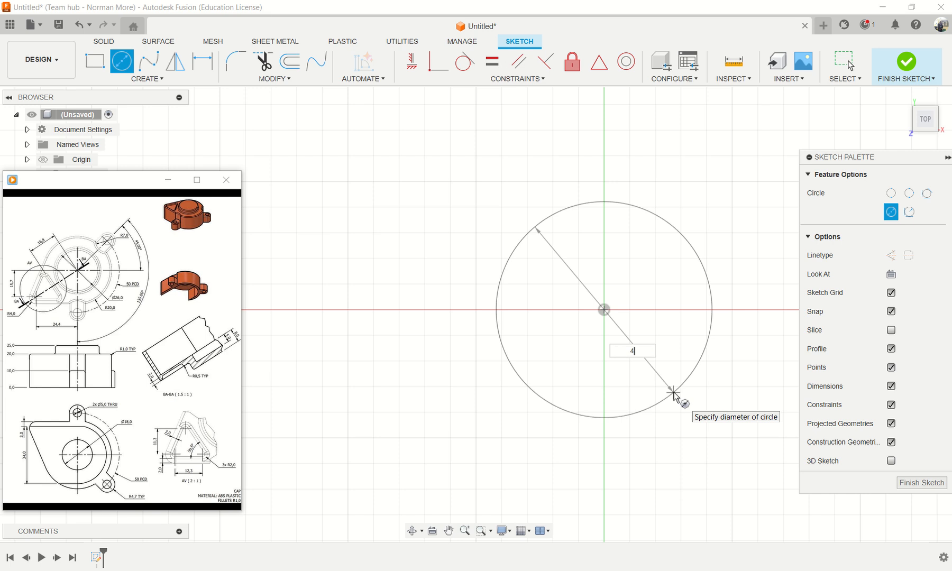
key("Tab")
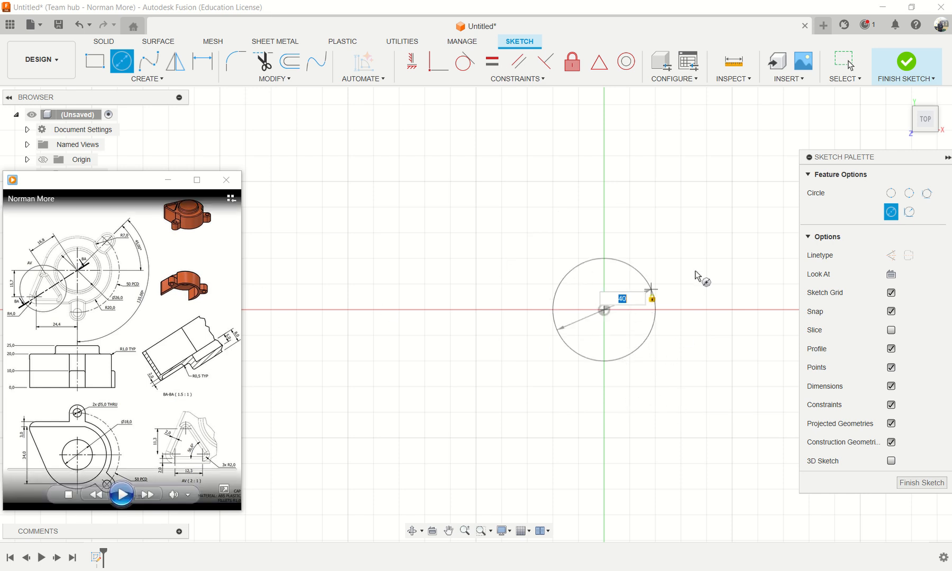
key("Return")
key("Escape")
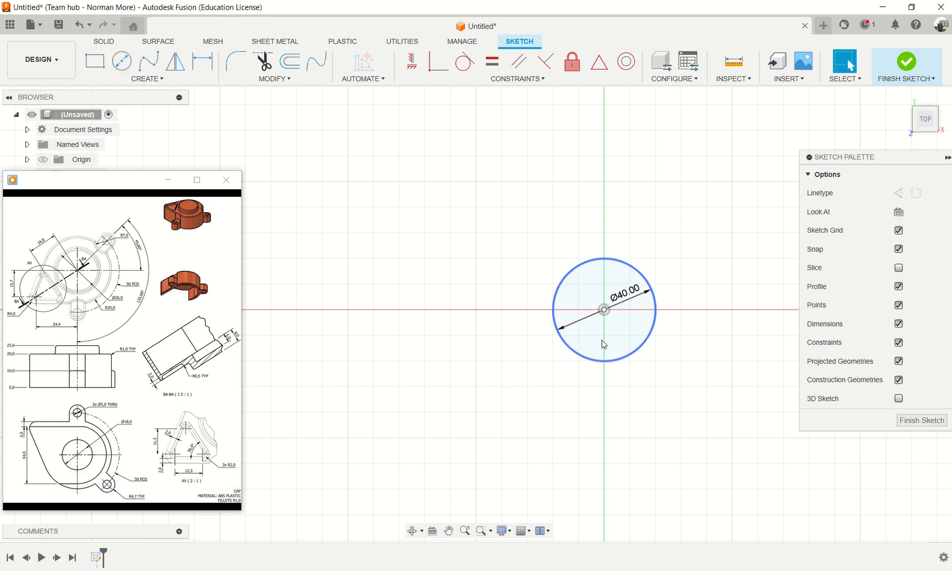
- Sketch a closed triangle to the left of the circle with a horizontal base about 19.6 mm long and its apex above
scroll(556, 320, "up", 2)
scroll(563, 320, "up", 2)
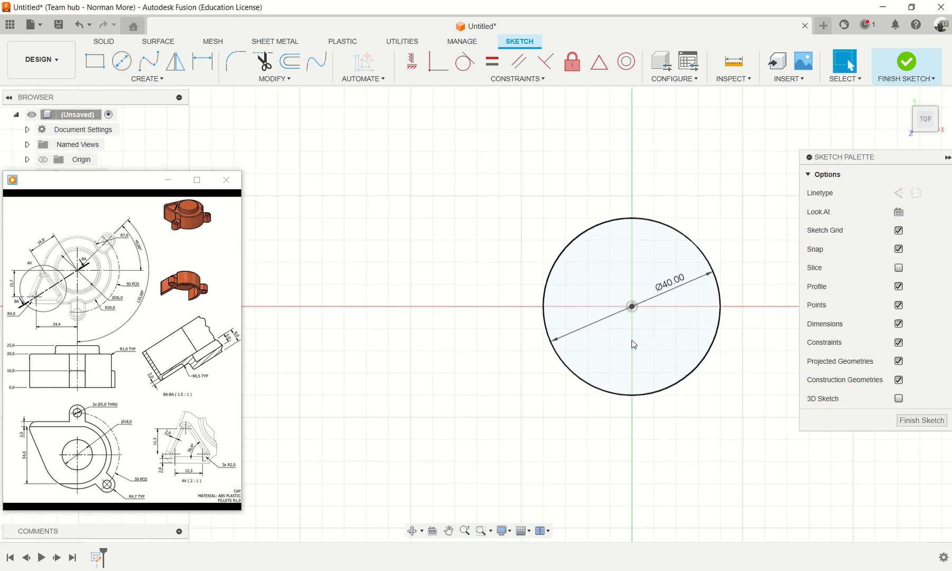
middle_click_drag(637, 345, 650, 308)
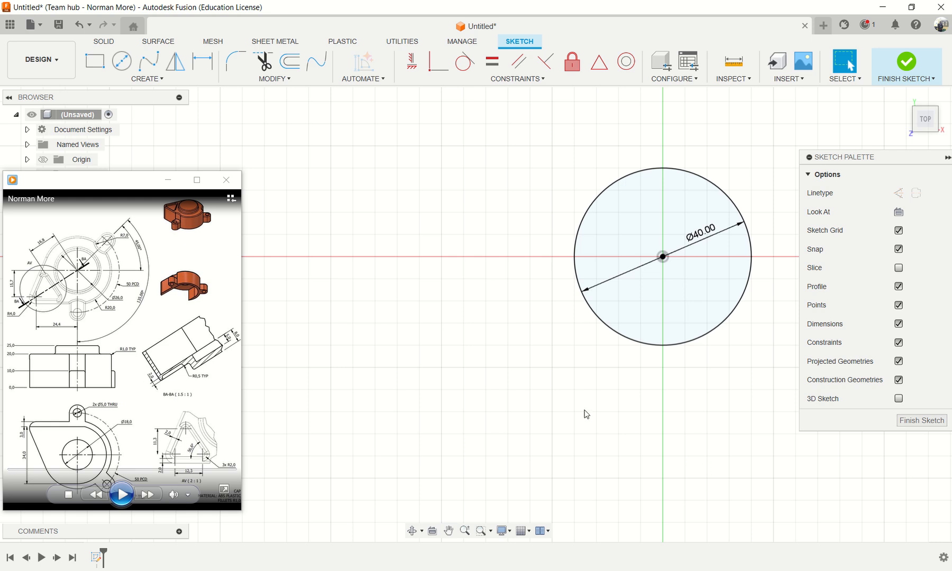
scroll(517, 380, "down", 2)
scroll(517, 380, "up", 1)
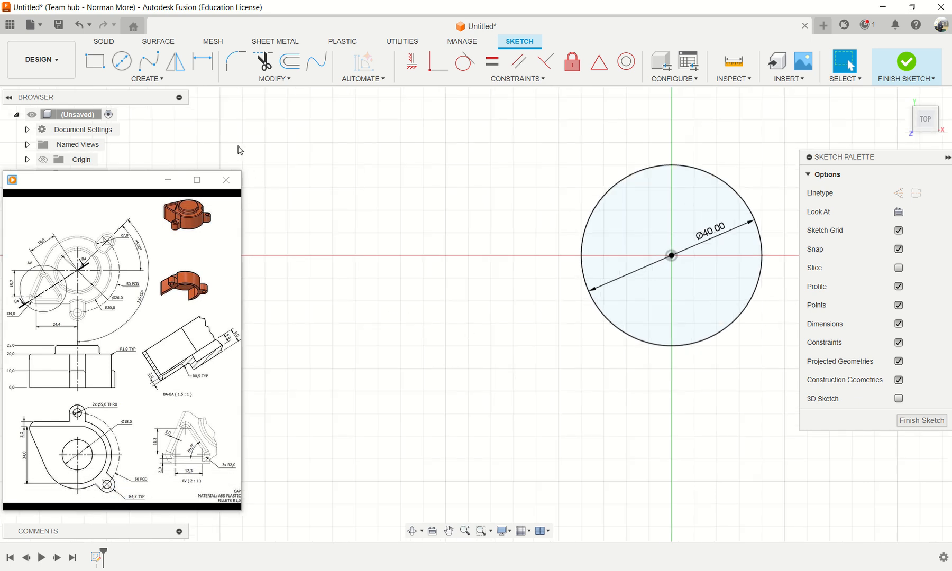
key("l")
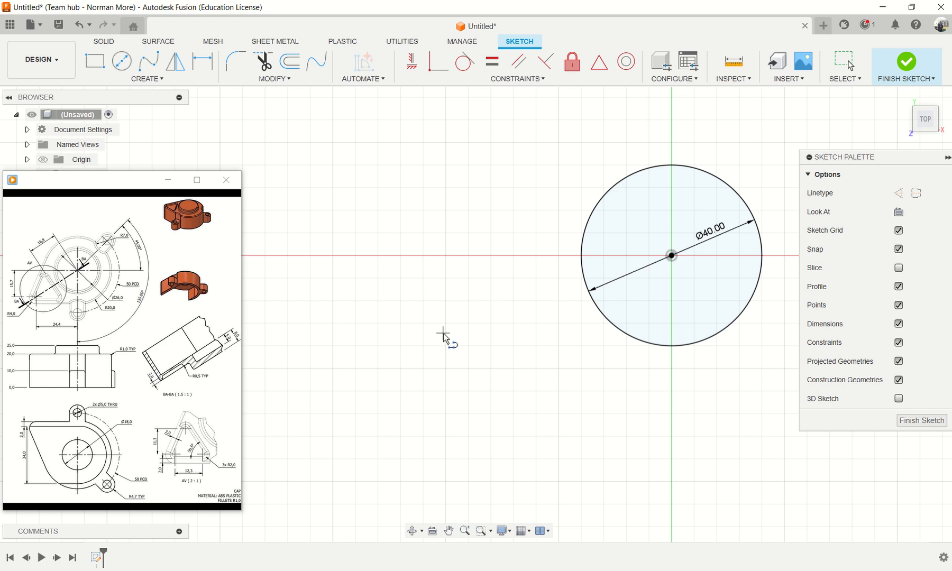
left_click(487, 335)
left_click(576, 335)
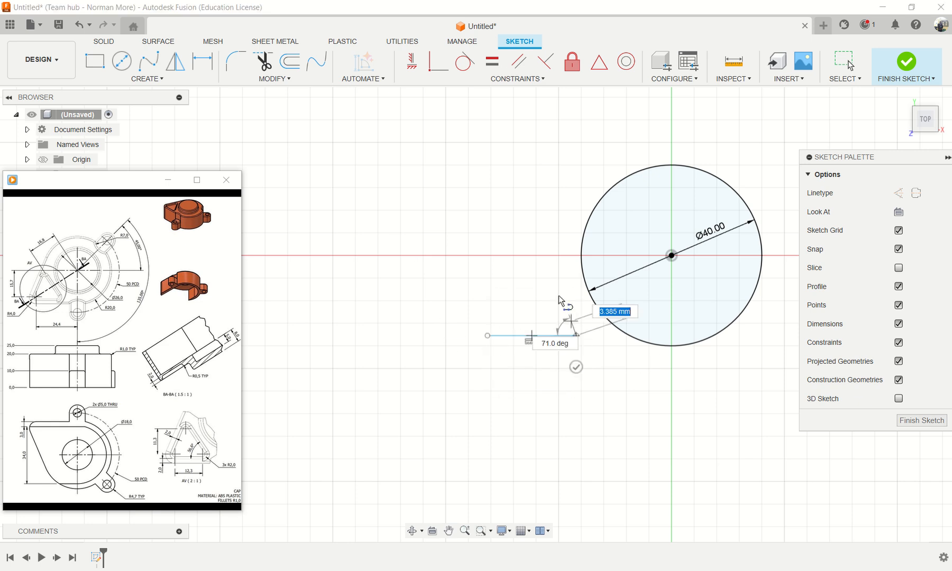
left_click(526, 248)
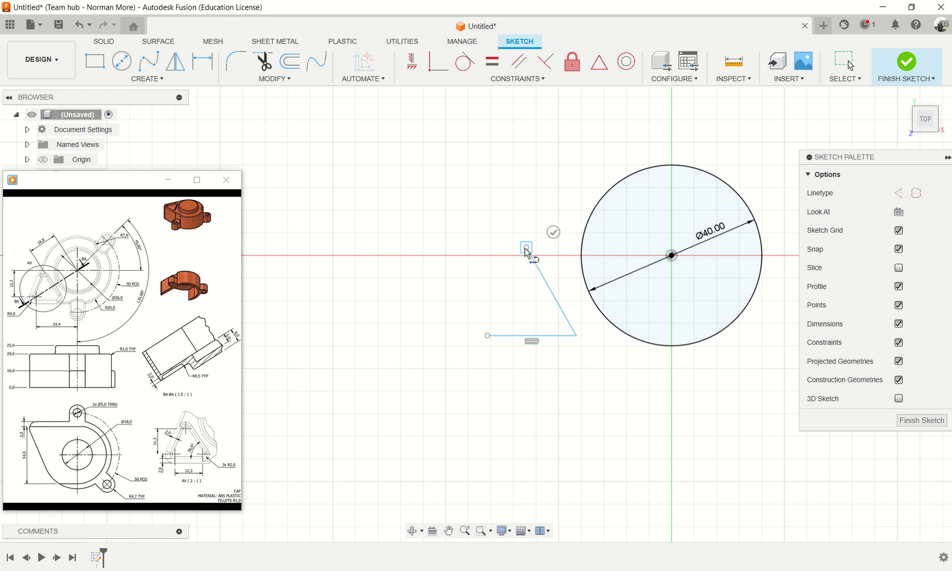
left_click(487, 335)
key("Escape")
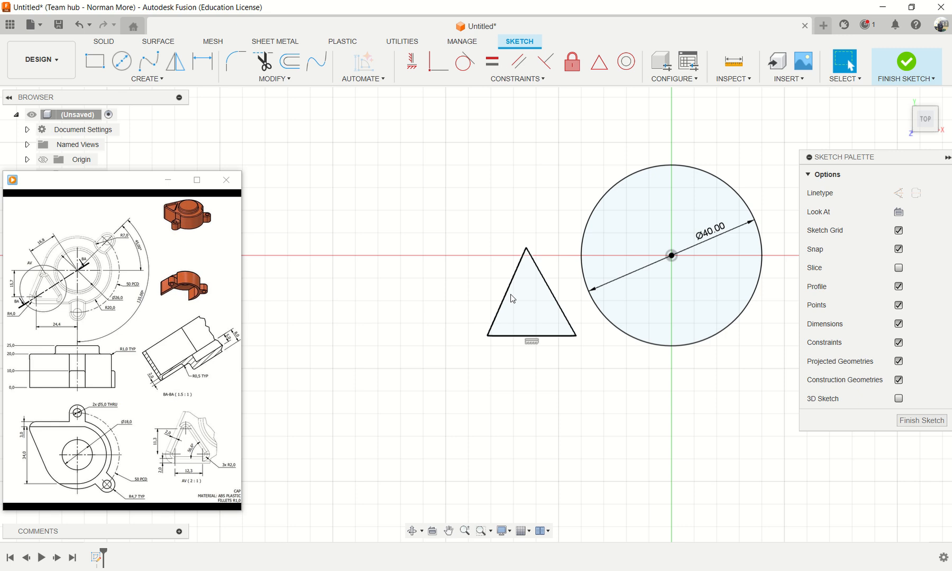
- Convert all three sides of the triangle to construction lines
double_click(509, 297)
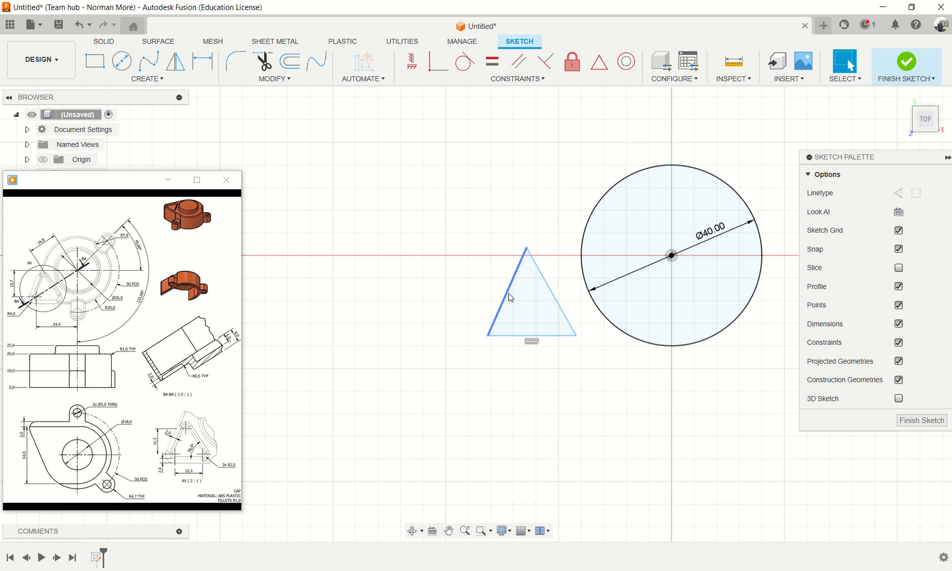
left_click(510, 297)
left_click(551, 333, "shift")
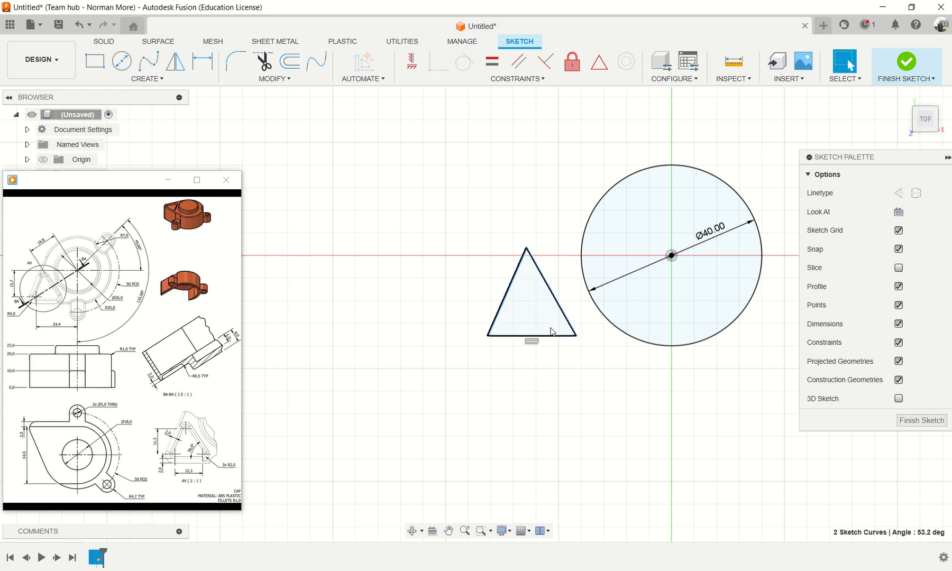
left_click(570, 324, "shift")
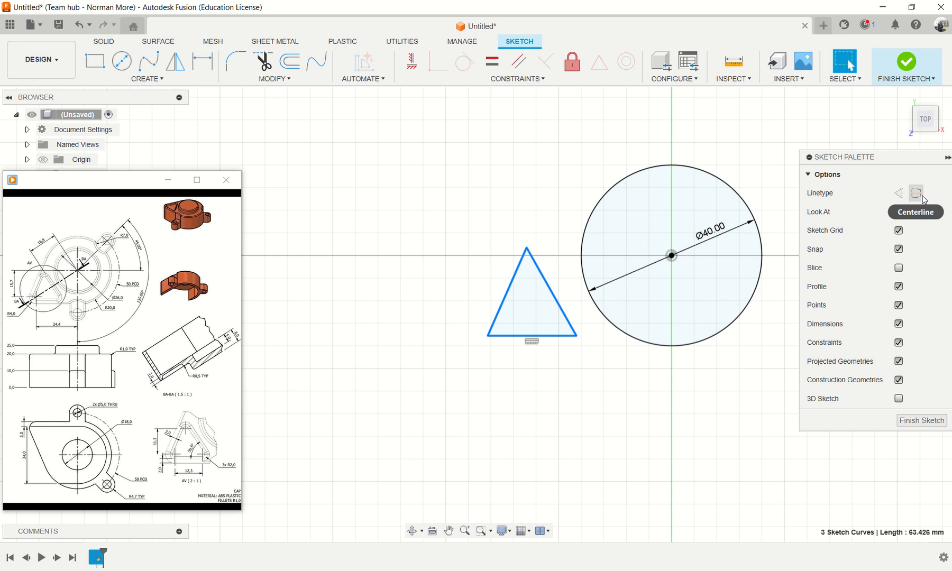
left_click(898, 194)
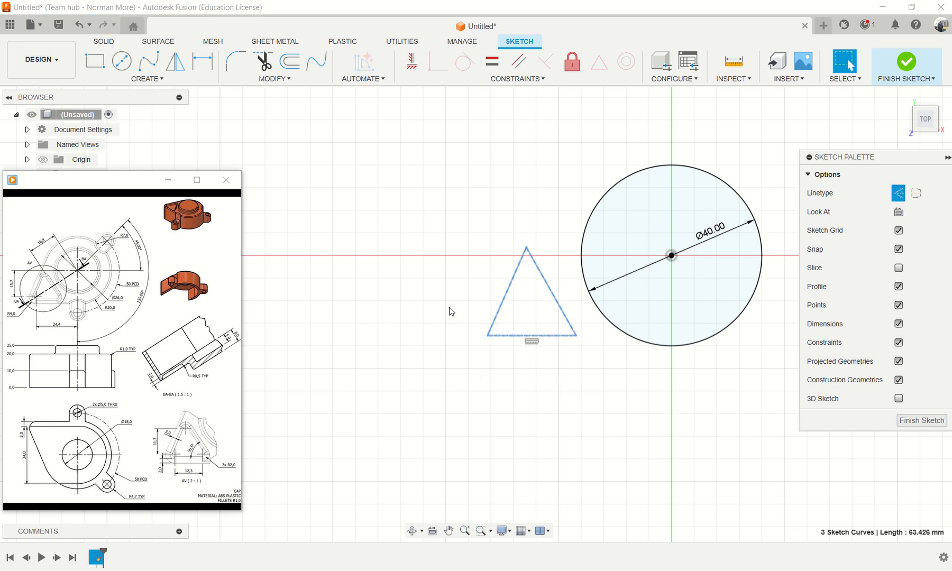
left_click(201, 62)
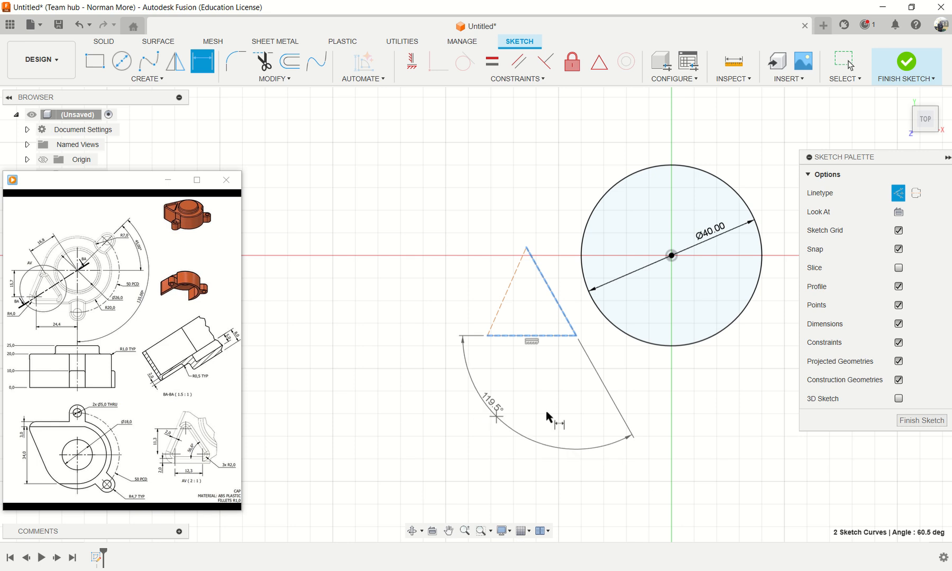
key("Escape")
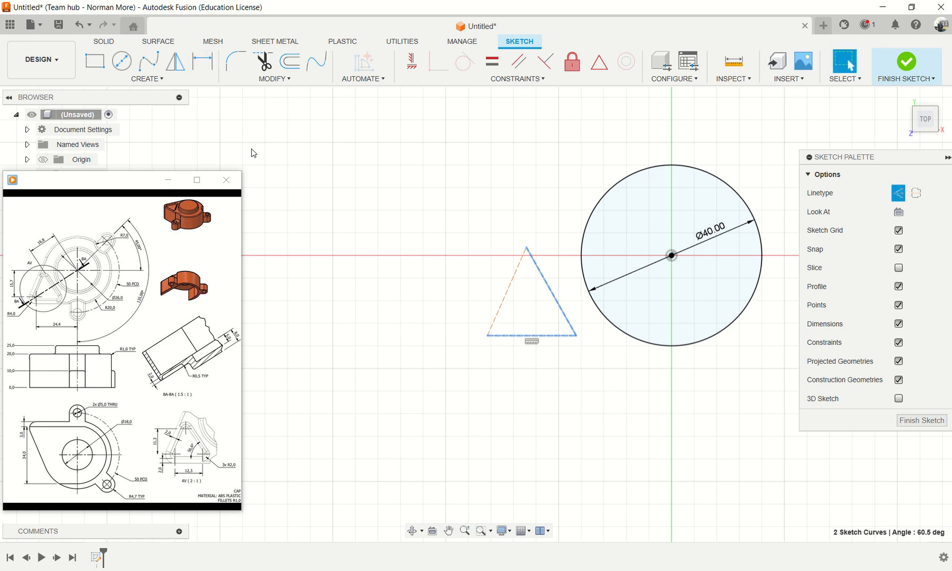
key("Escape")
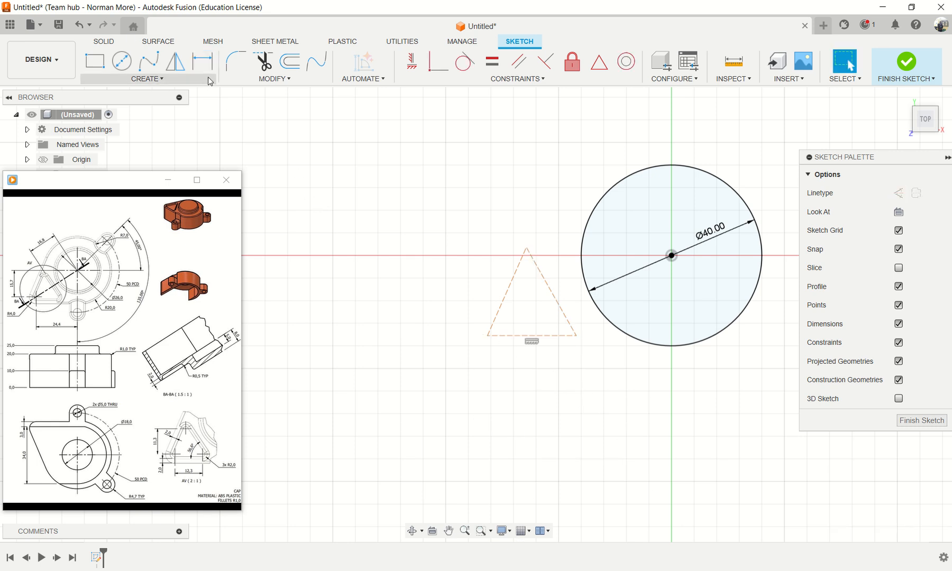
- Dimension the triangle's base to 12.3 mm and place the dimension close below the line
left_click(202, 62)
left_click(531, 335)
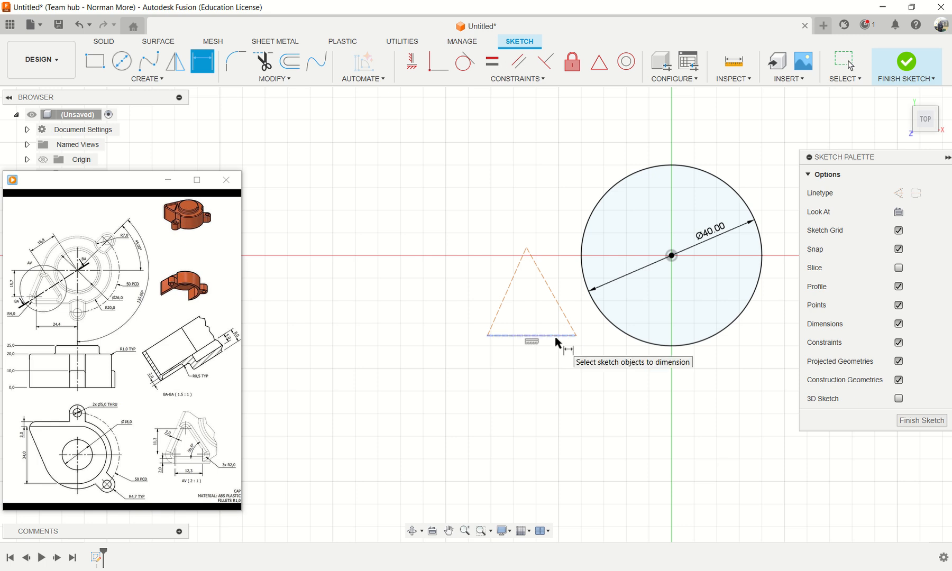
left_click(550, 391)
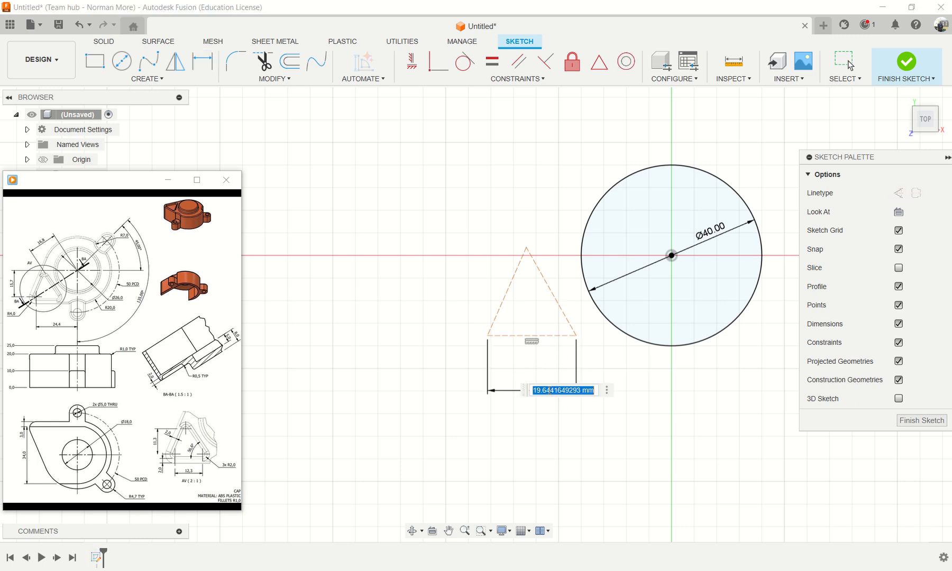
type("12")
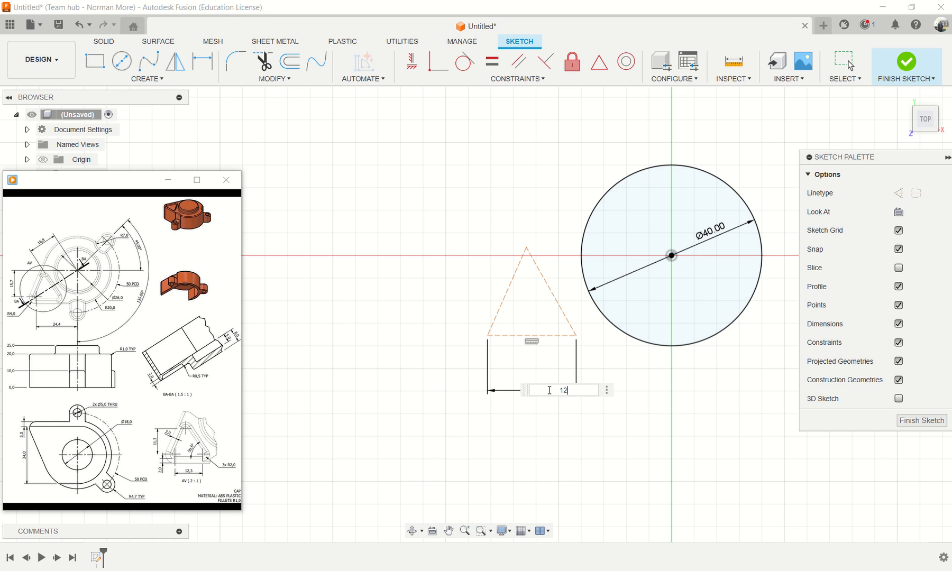
type(".3")
key("Return")
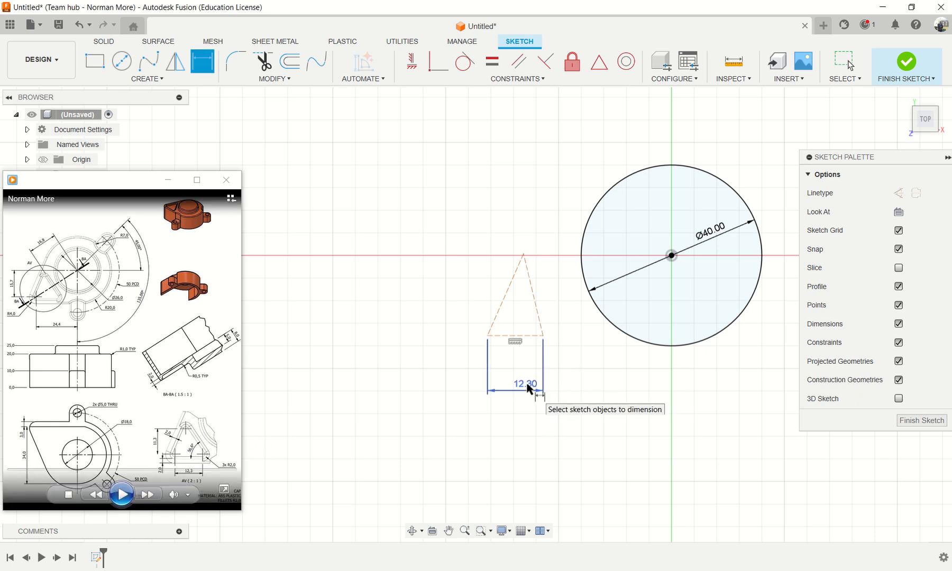
left_click_drag(532, 385, 530, 367)
- Dimension the triangle's height from its lower-left corner to the apex at 11.3 mm
key("d")
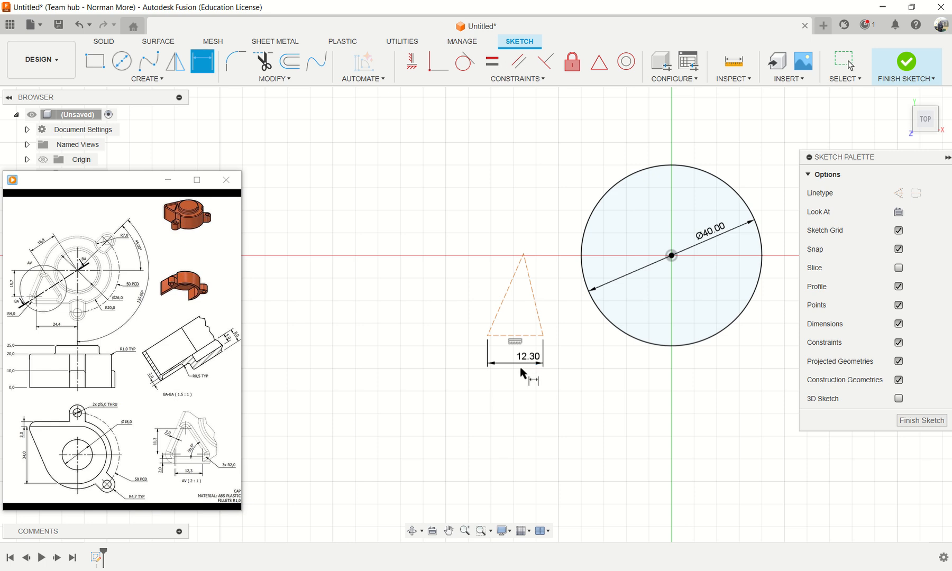
left_click(488, 335)
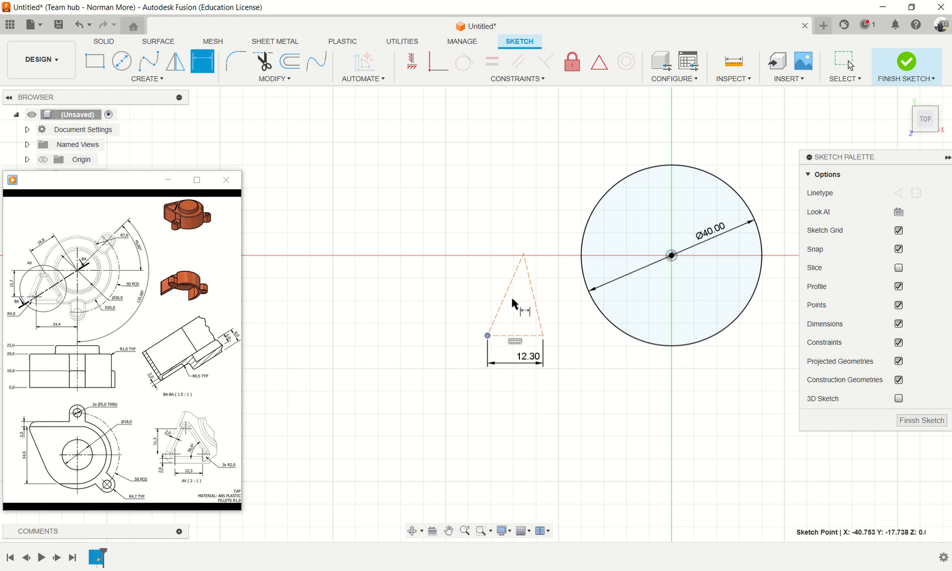
left_click(523, 254)
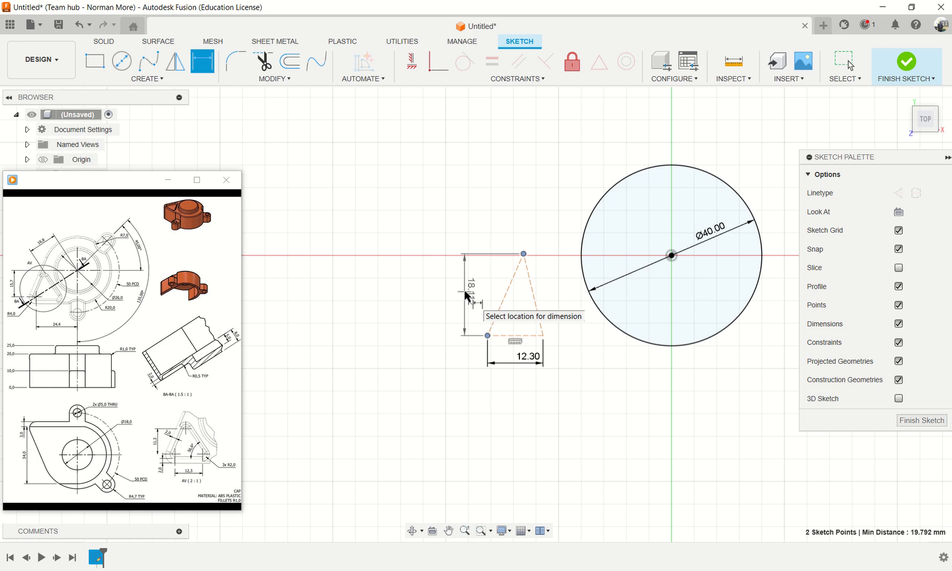
left_click(465, 291)
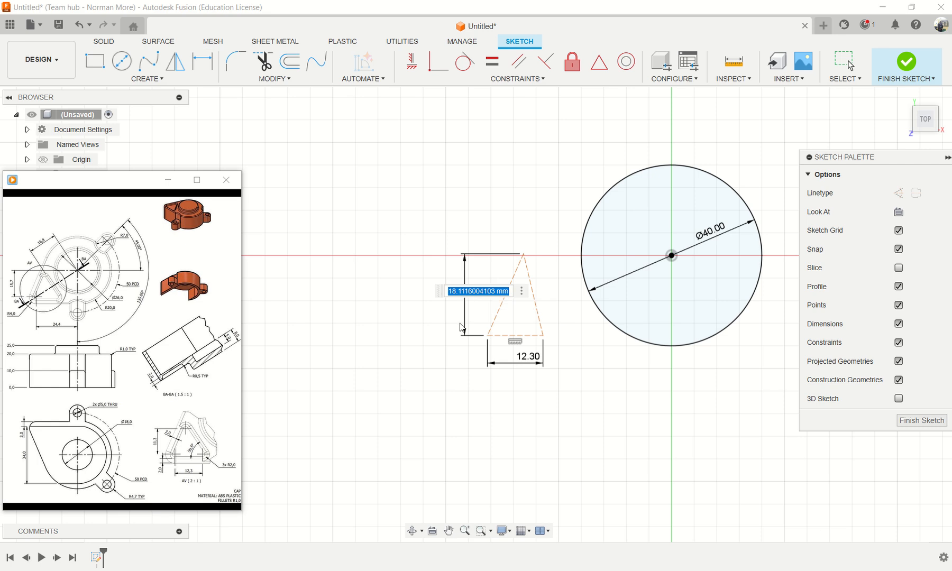
mouse_move(86, 450)
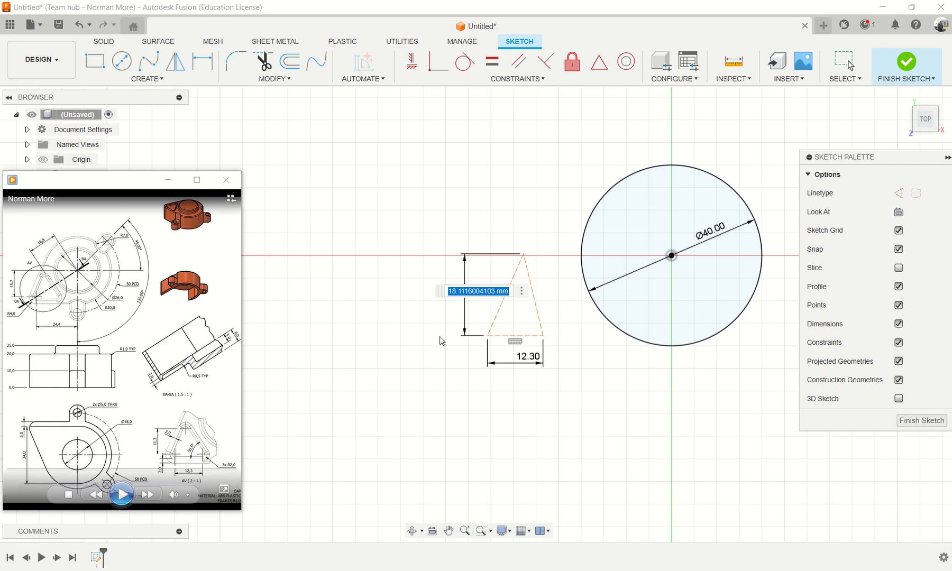
type("11")
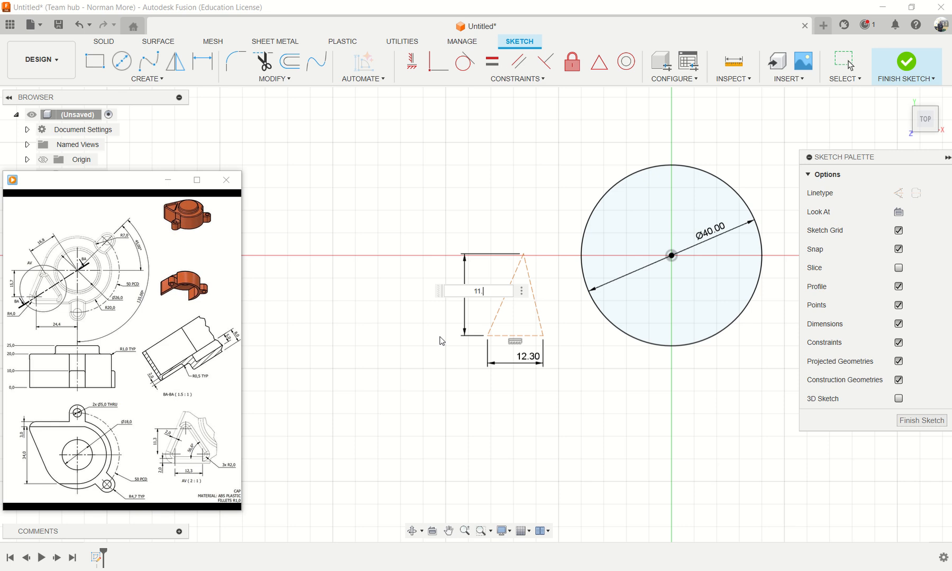
type(".3")
key("Return")
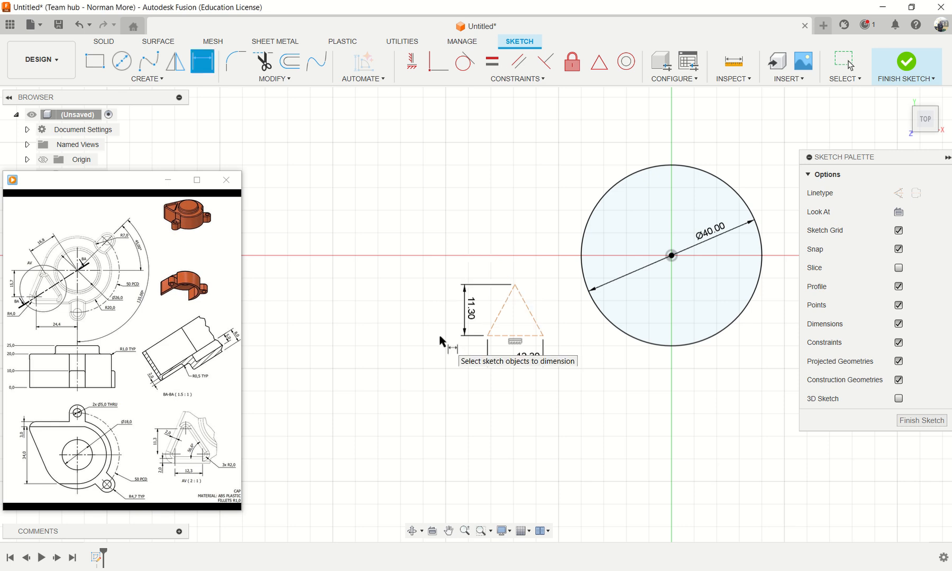
- Dimension the angle between the triangle's right side and its base at 56.6°
scroll(535, 344, "up", 2)
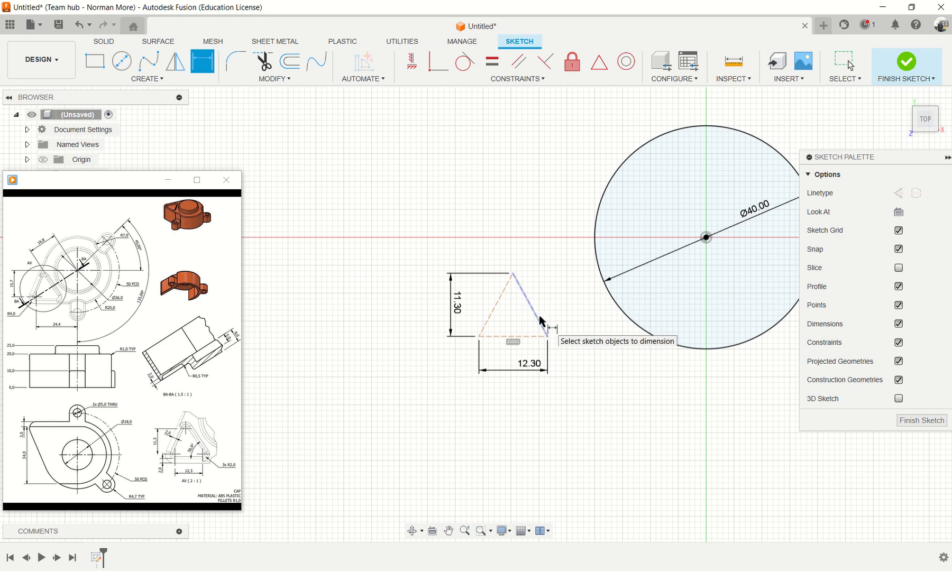
left_click(540, 322)
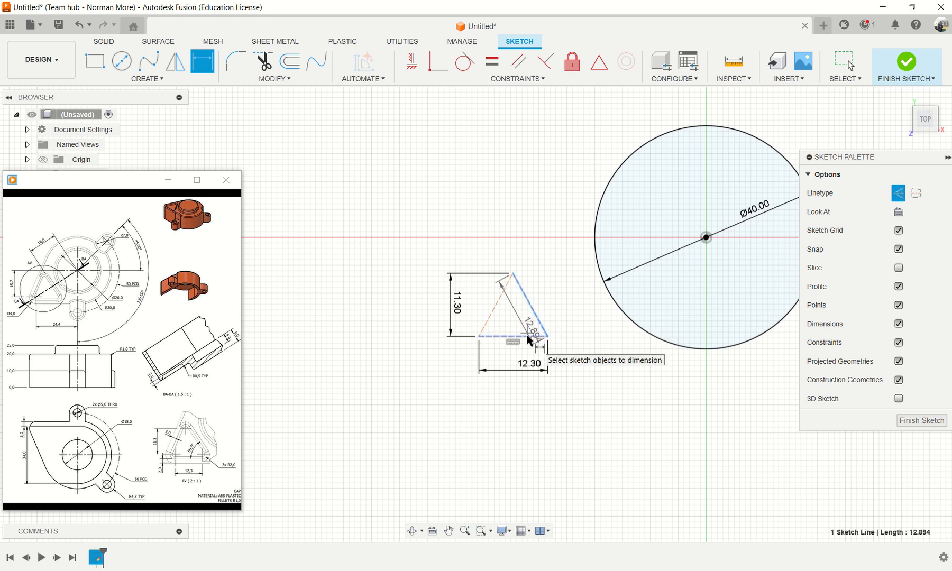
left_click(531, 336)
left_click(521, 318)
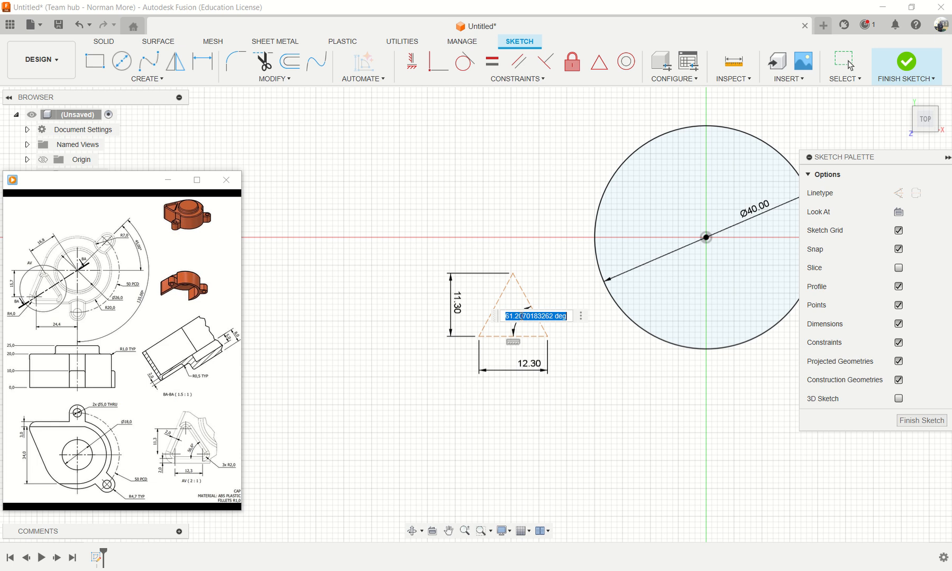
type("56.6")
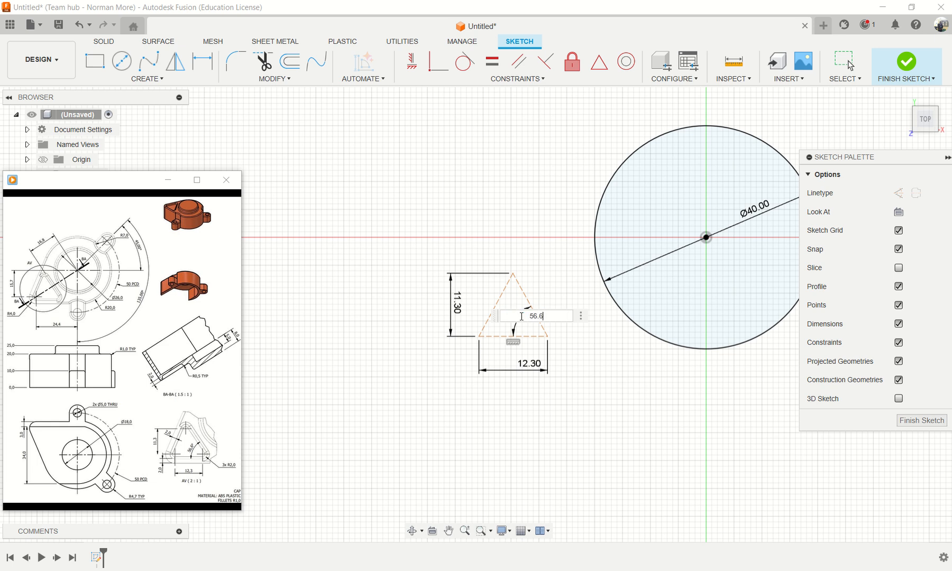
key("Return")
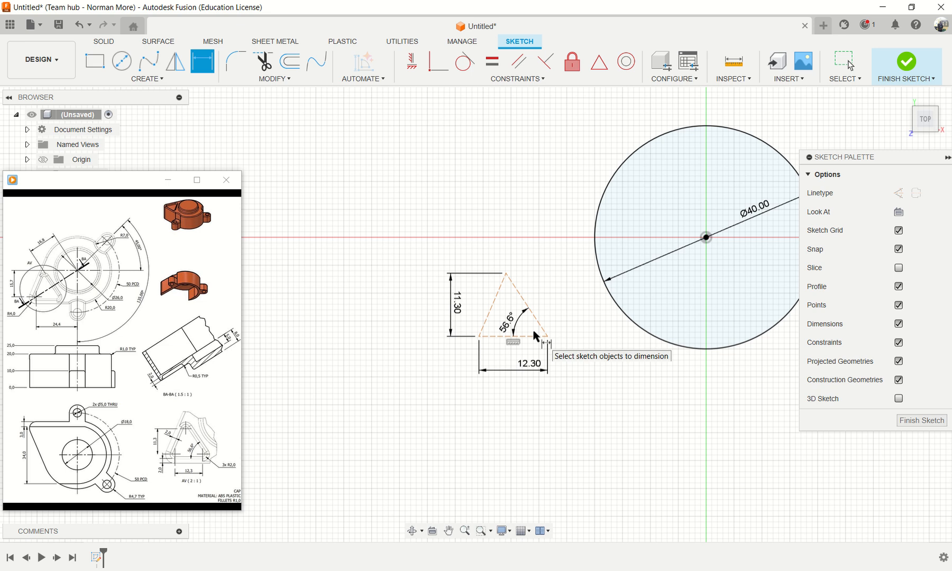
- Dimension the horizontal distance from the triangle's lower-left corner to the circle's centre at 24.4 mm
middle_click_drag(591, 305, 503, 303)
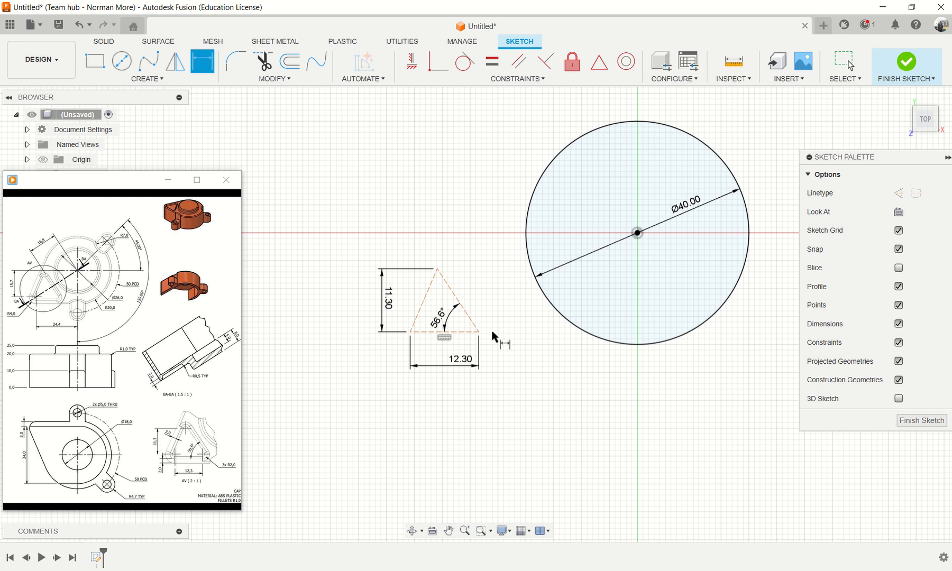
left_click(411, 333)
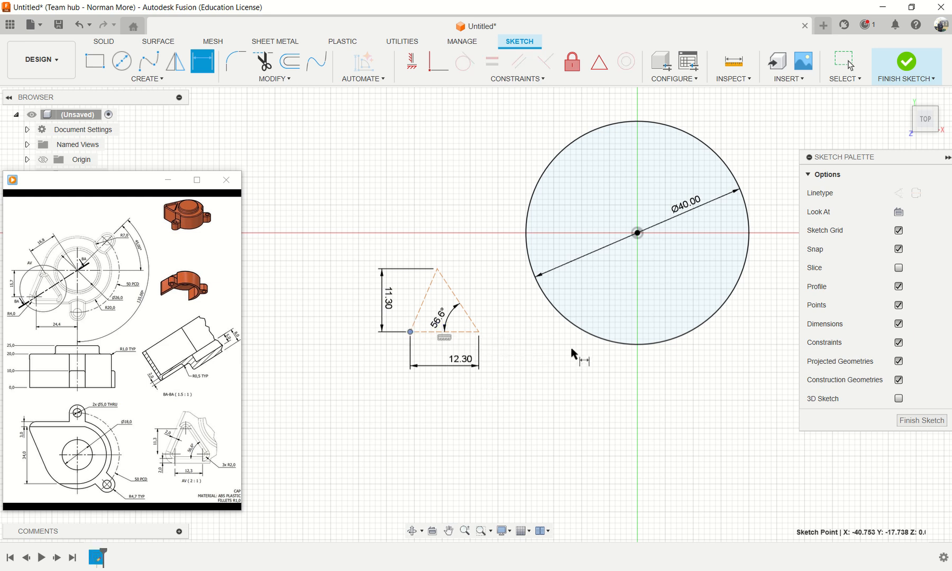
left_click(698, 331)
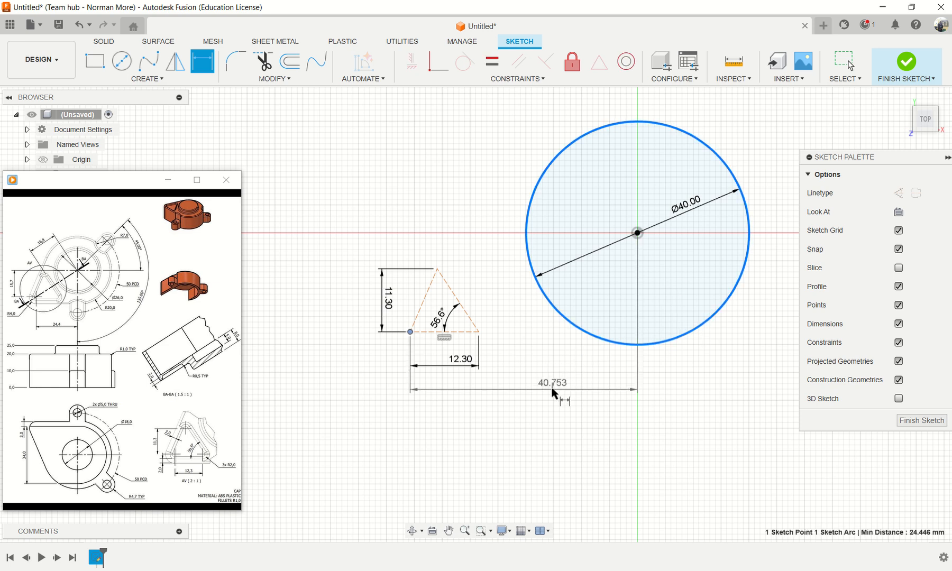
left_click(552, 390)
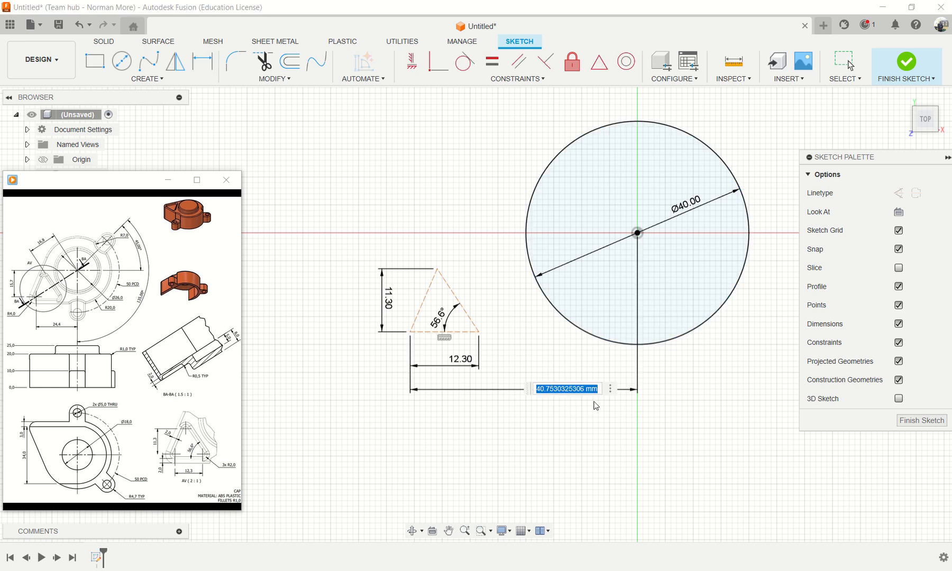
type("24.4")
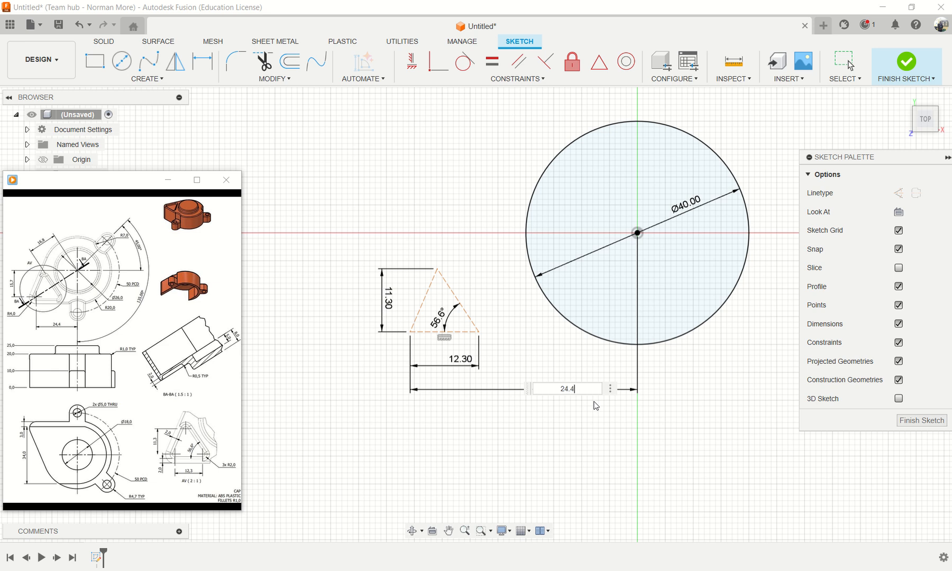
key("Return")
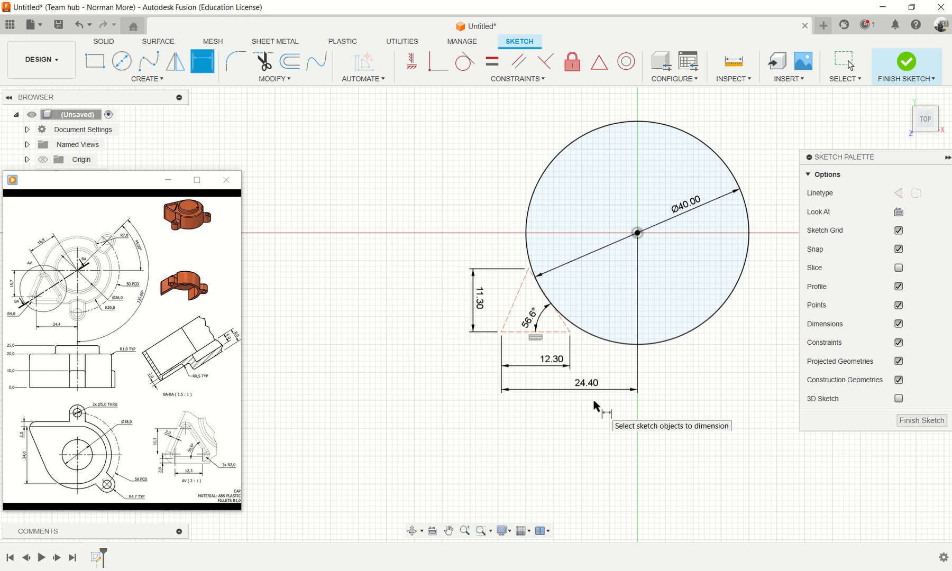
- Dimension the vertical distance from the triangle's lower-left corner to the circle's centre at 15.7 mm
left_click(501, 332)
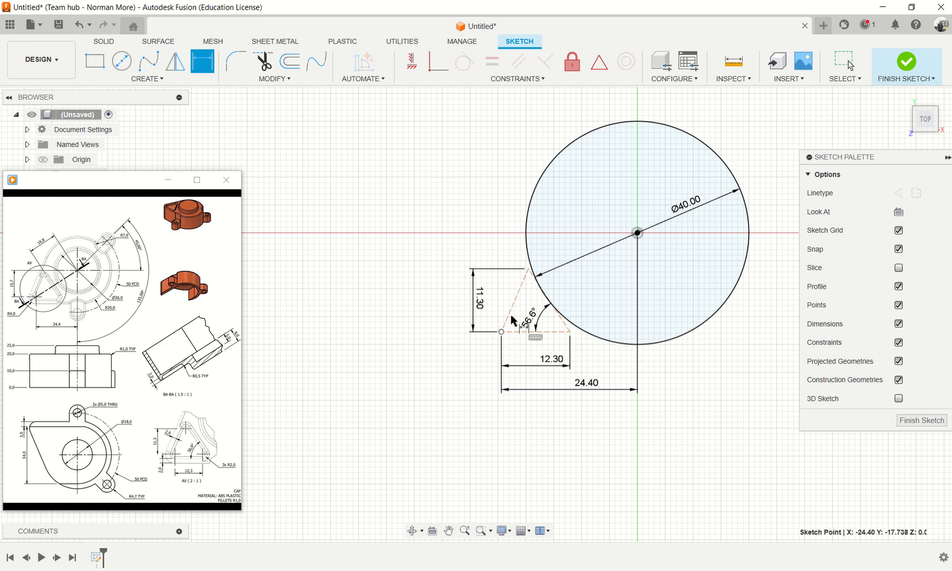
left_click(526, 225)
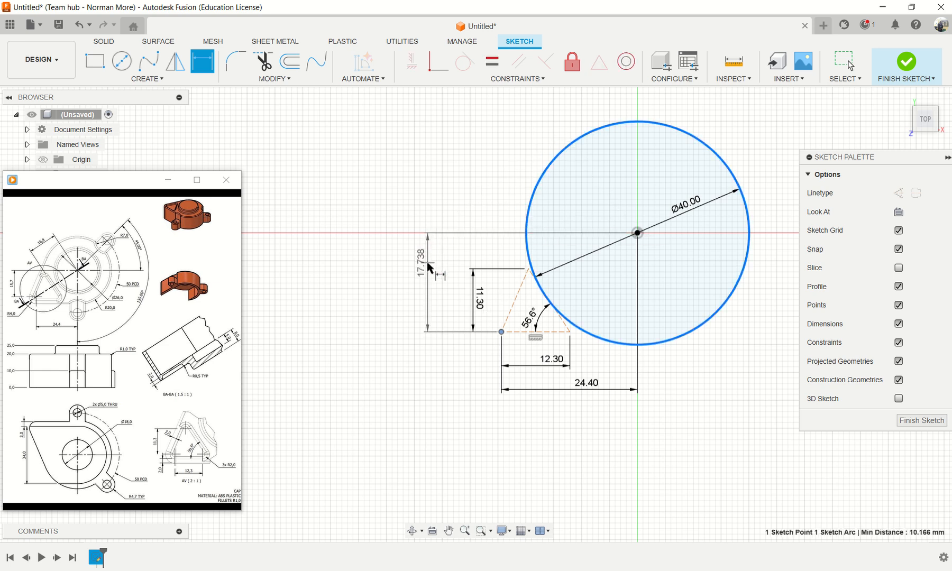
left_click(428, 270)
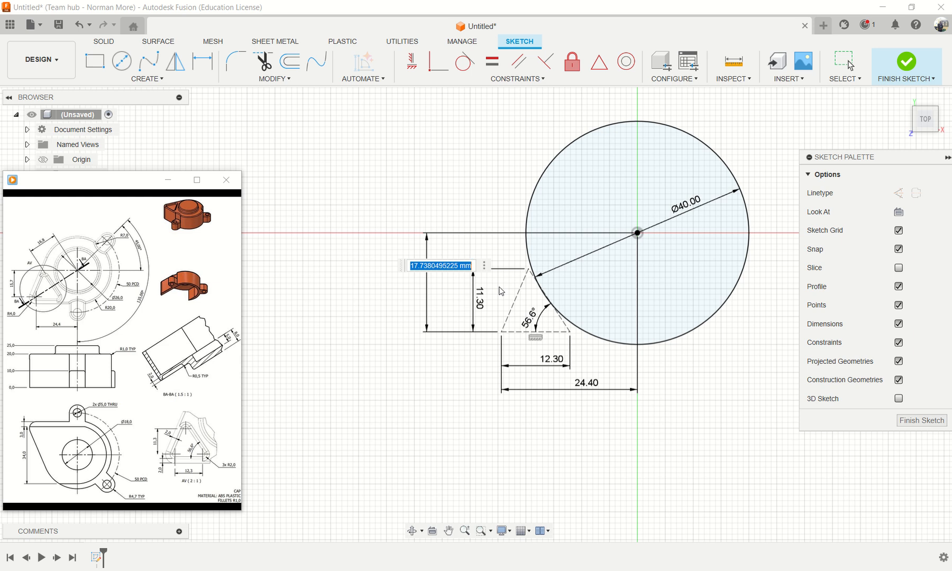
type("15.7")
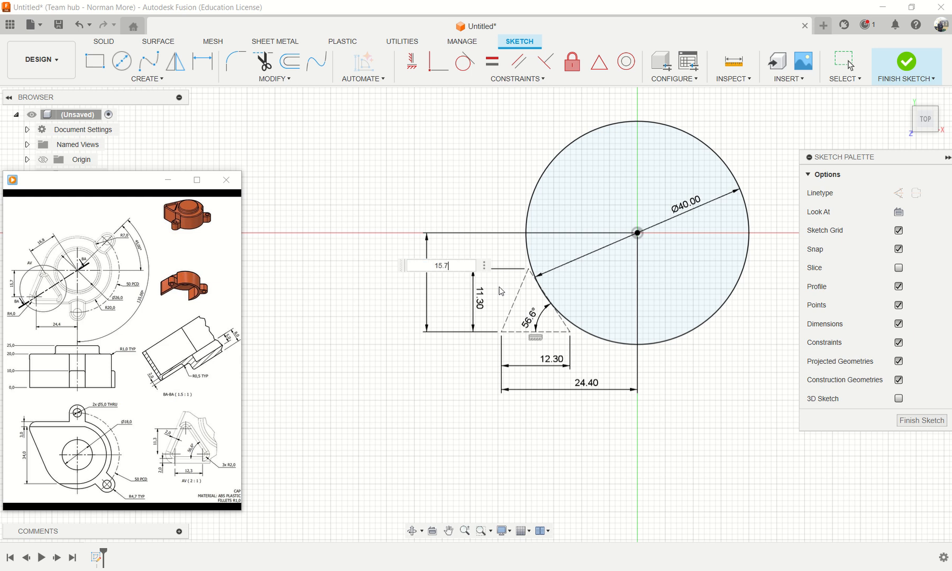
key("Return")
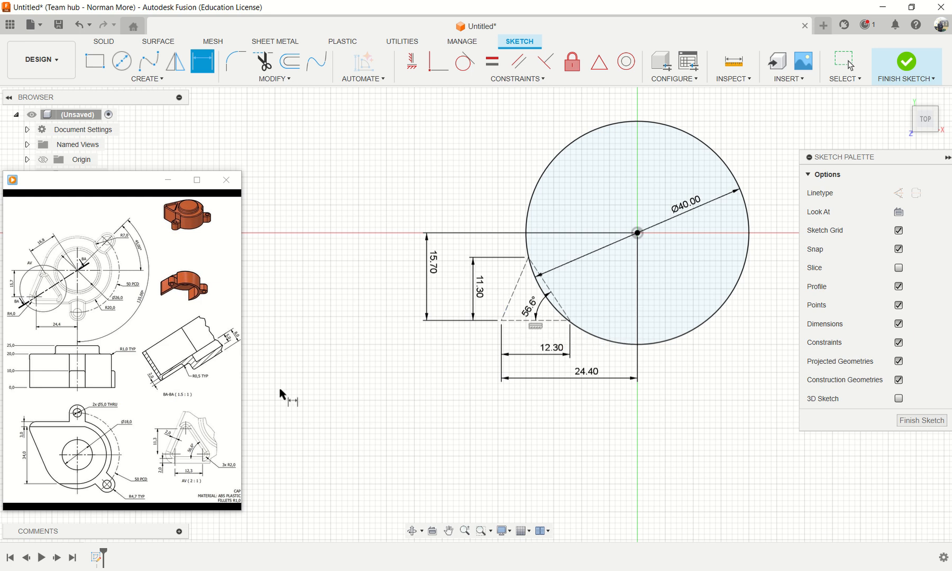
mouse_move(188, 477)
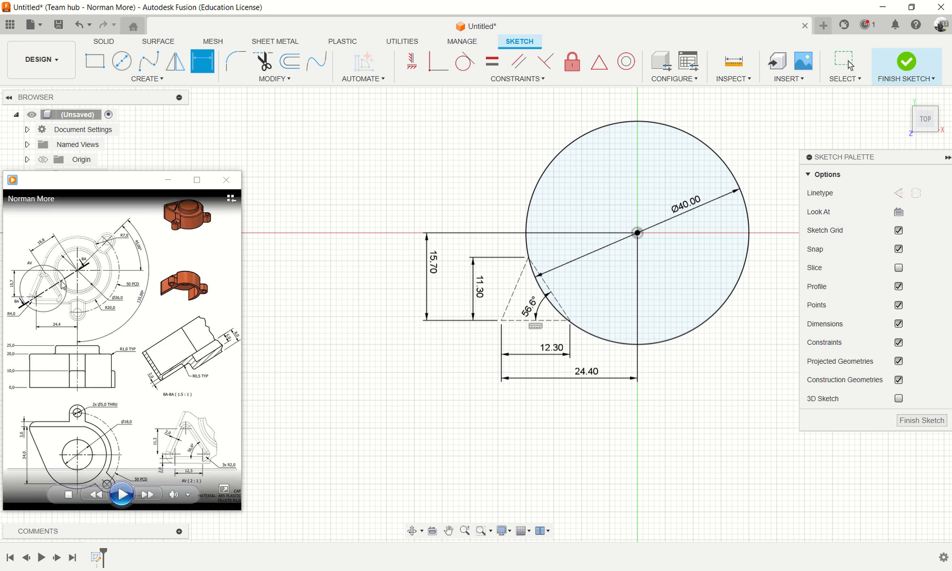
key("Escape")
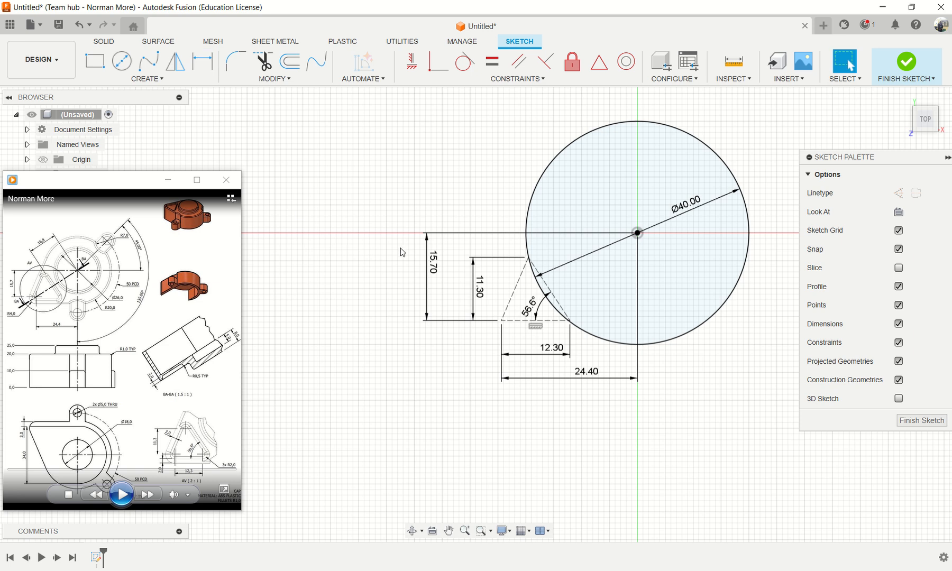
- Sketch a horizontal line from the circle's lowest point leftwards, ending well beyond the triangle
scroll(401, 252, "up", 1)
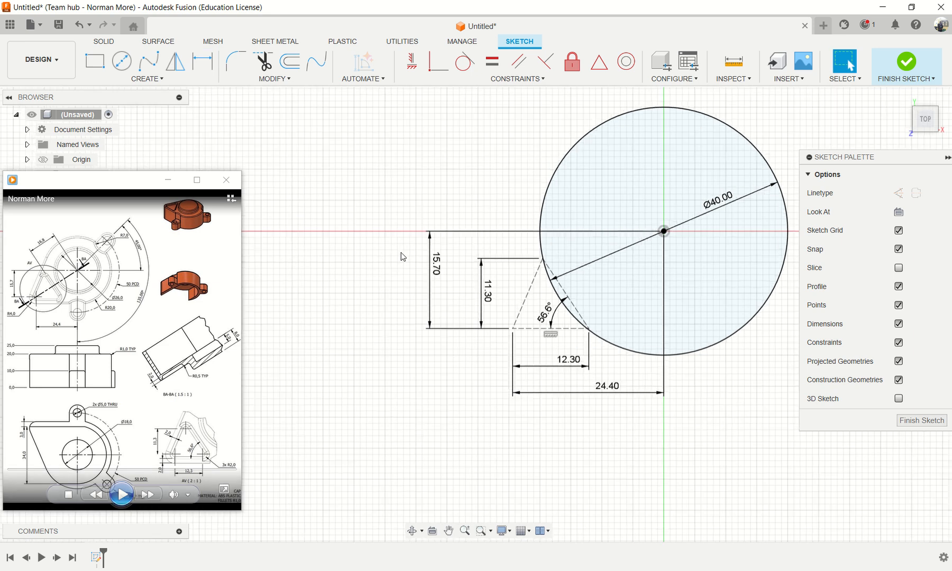
left_click(663, 354)
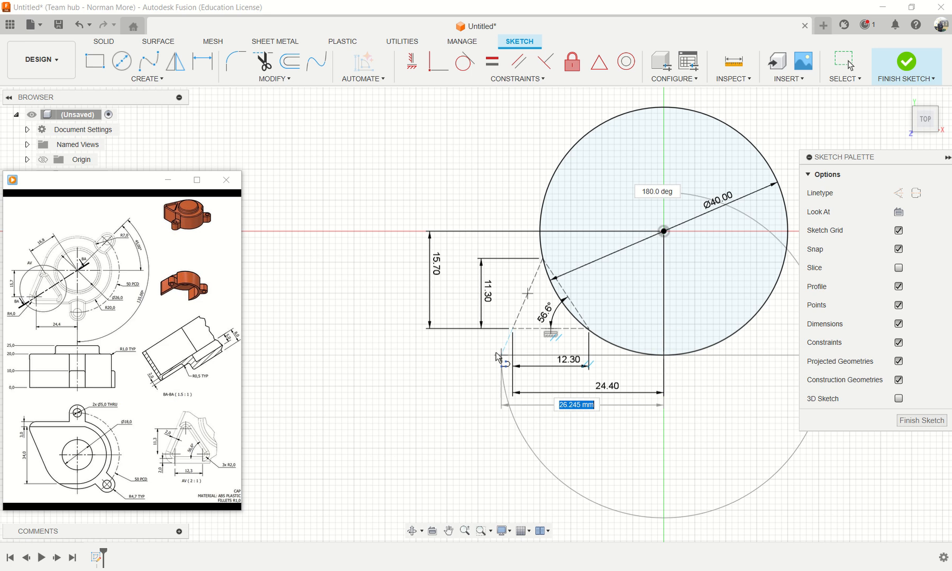
left_click(368, 355)
key("Escape")
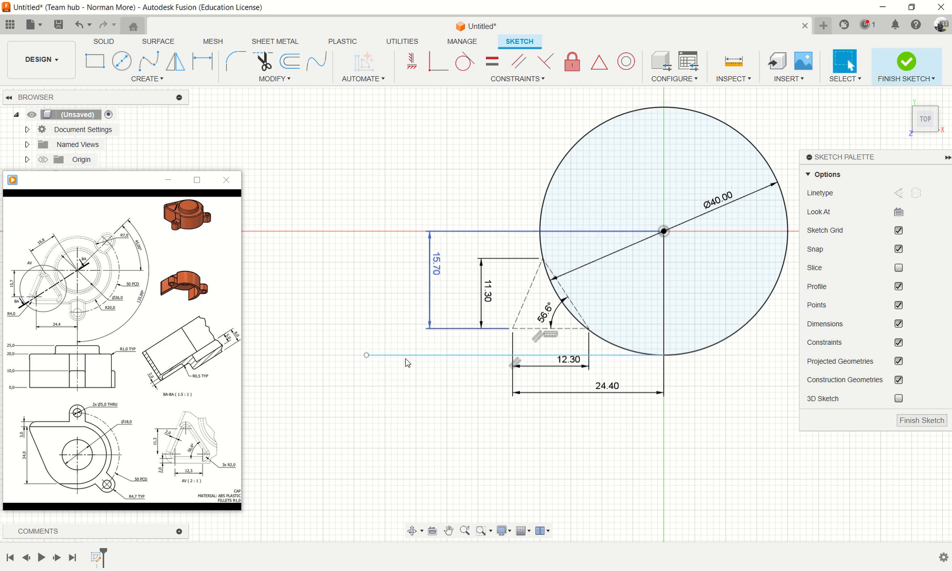
- Move the triangle's 11.3 mm and 15.7 mm vertical dimensions inside the circle, clear of the area left of the triangle
left_click_drag(434, 269, 467, 271)
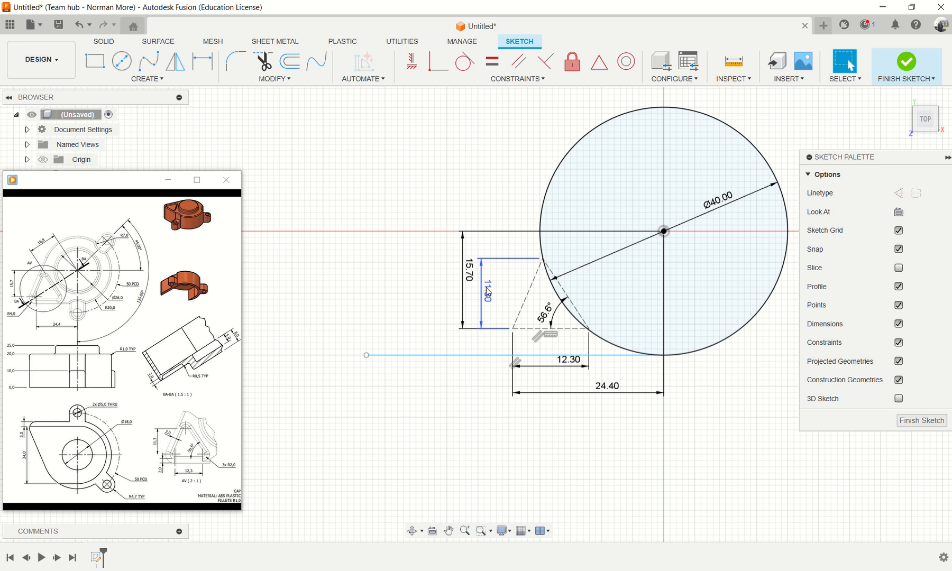
left_click_drag(487, 287, 503, 287)
left_click_drag(580, 295, 707, 296)
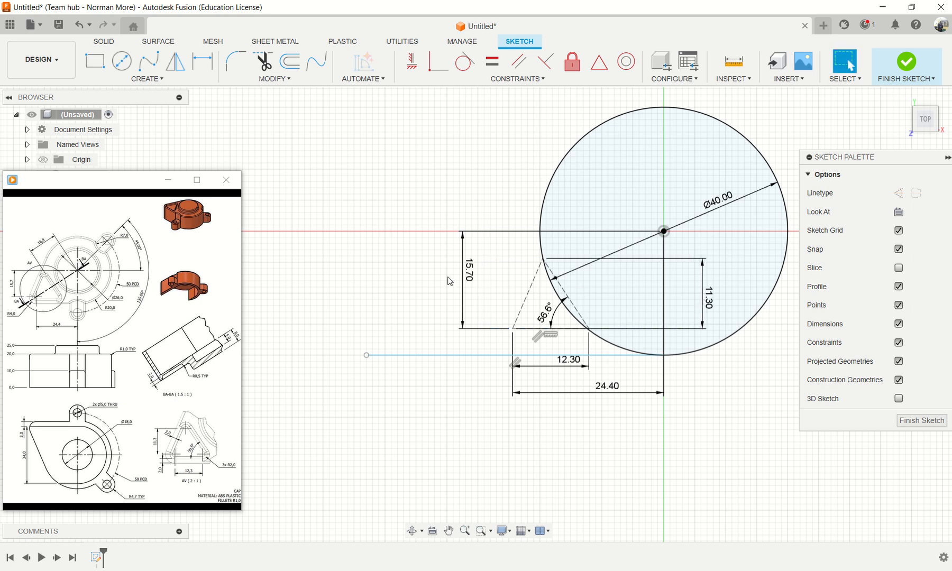
left_click_drag(460, 279, 637, 303)
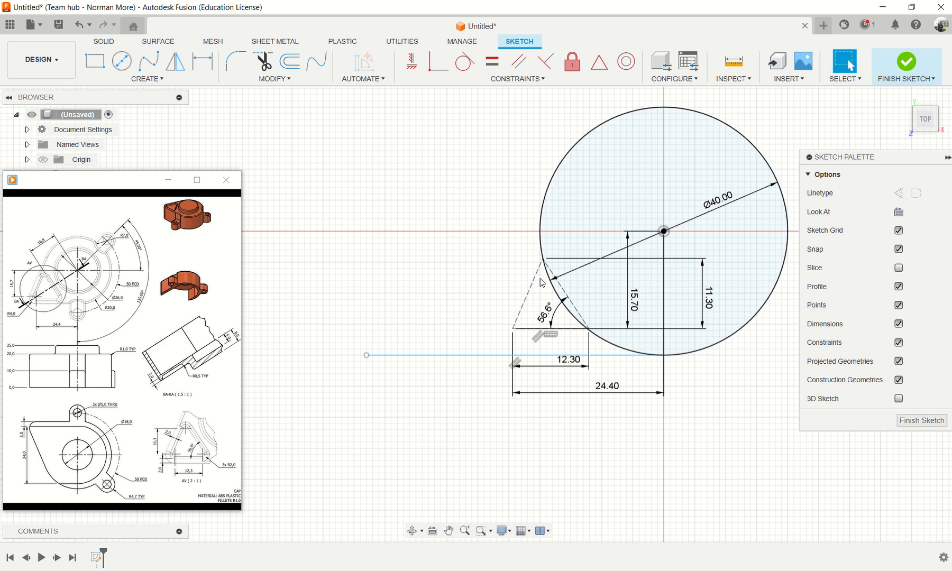
- Sketch a slanted line about 40 mm long left of the triangle, from beside the circle's upper left down across the horizontal line
scroll(542, 283, "up", 2)
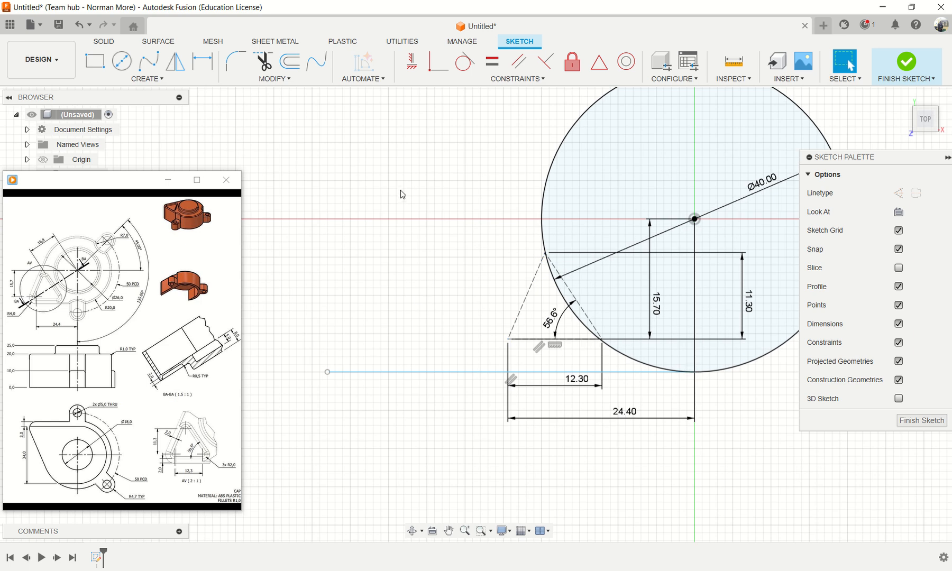
key("l")
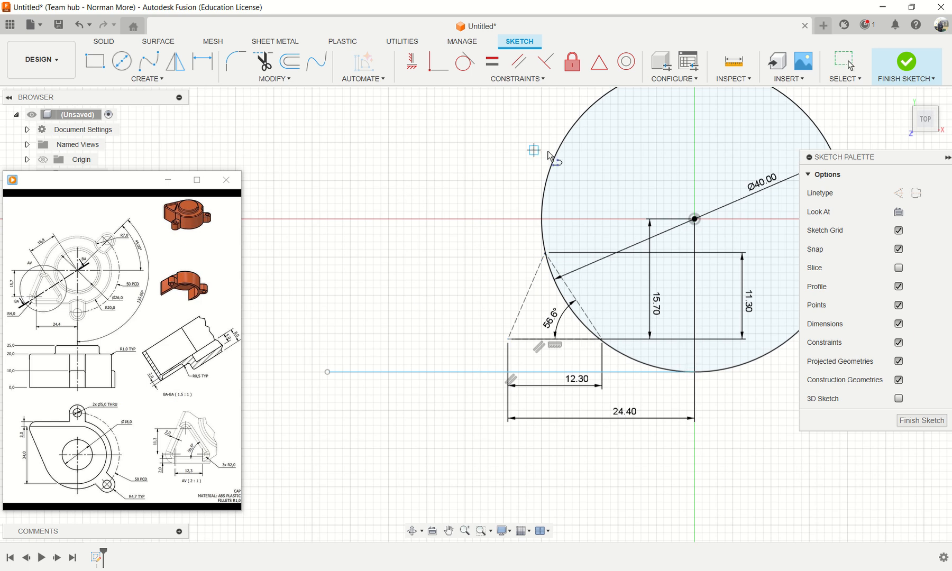
left_click(557, 120)
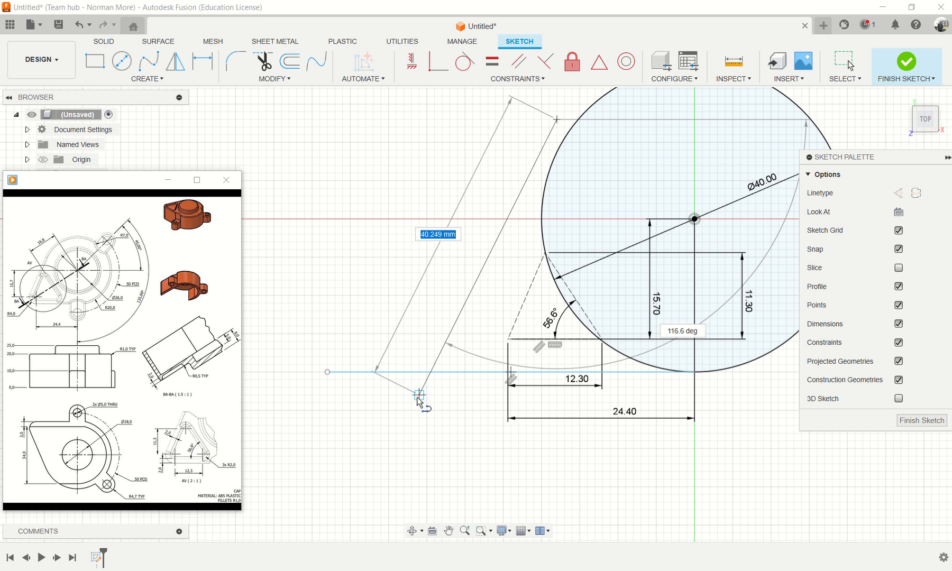
left_click(419, 395)
key("Escape")
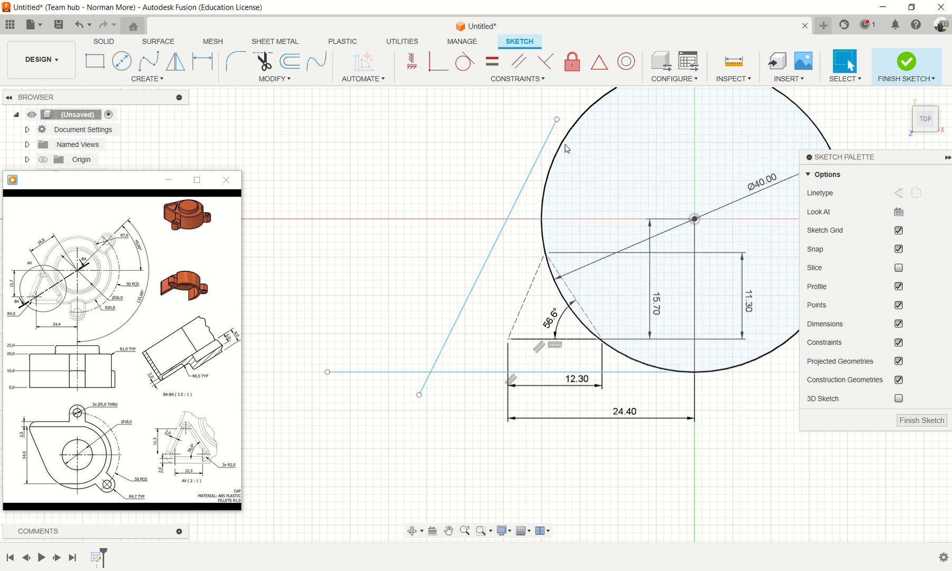
- Constrain the long slanted line parallel to the construction triangle's left side
left_click(519, 63)
left_click(505, 222)
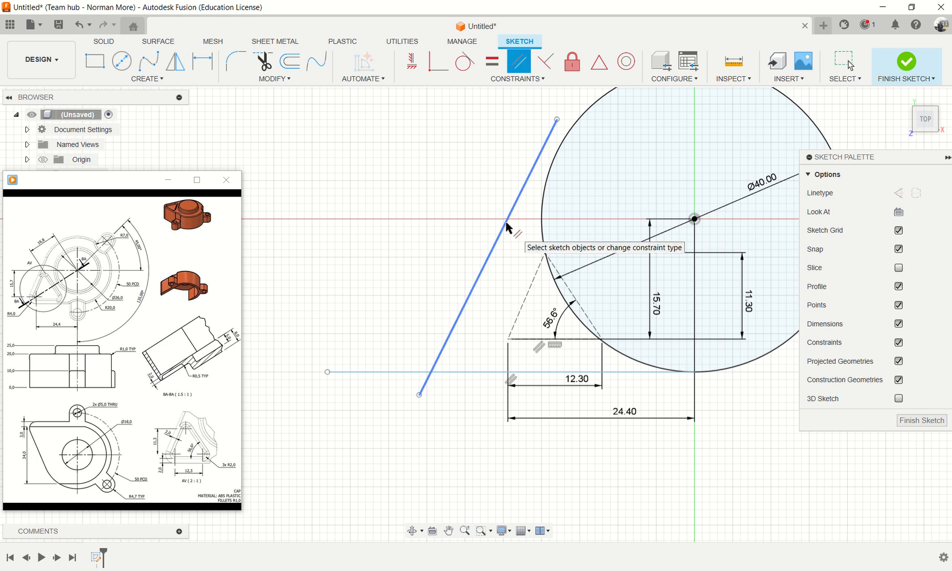
left_click(524, 303)
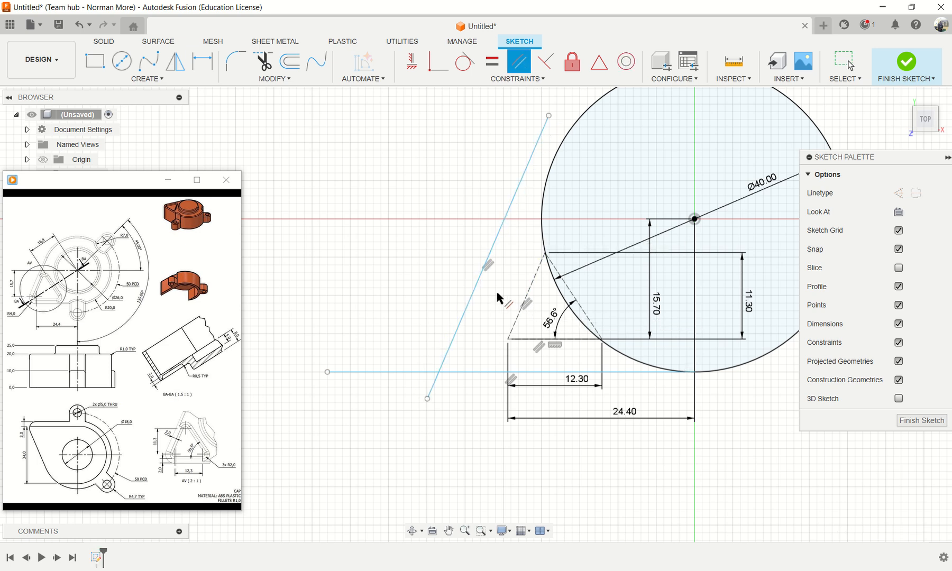
key("Escape")
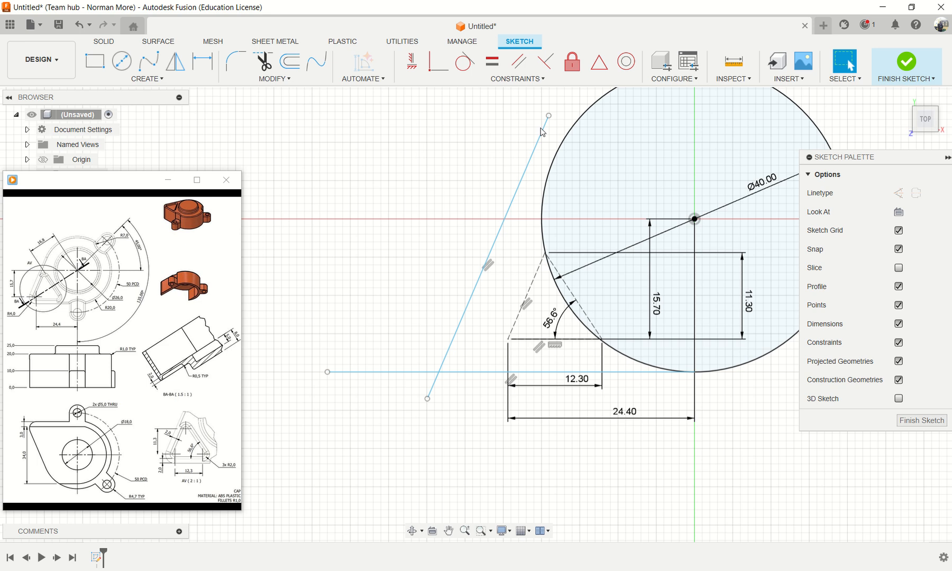
- Make the long slanted line tangent to the 40 mm circle
left_click(464, 61)
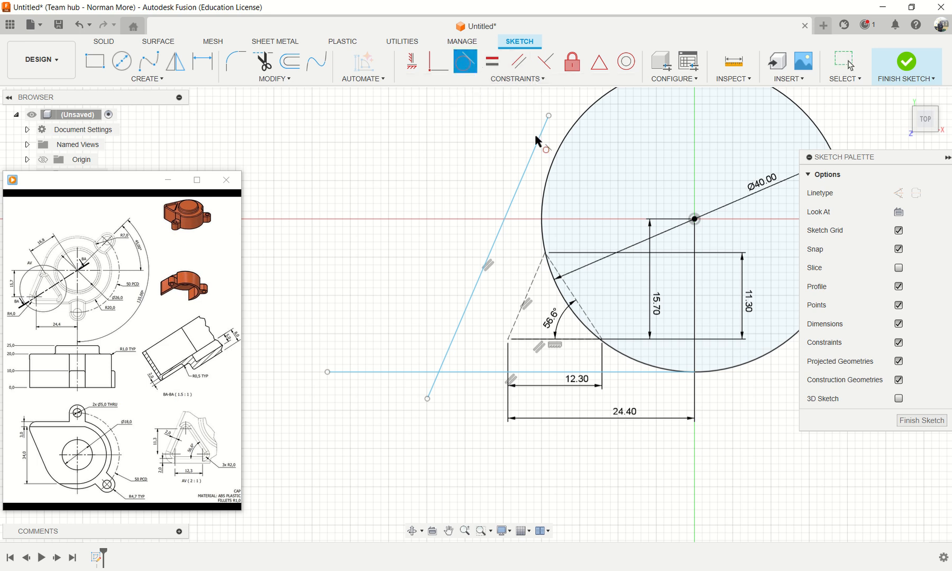
left_click(552, 162)
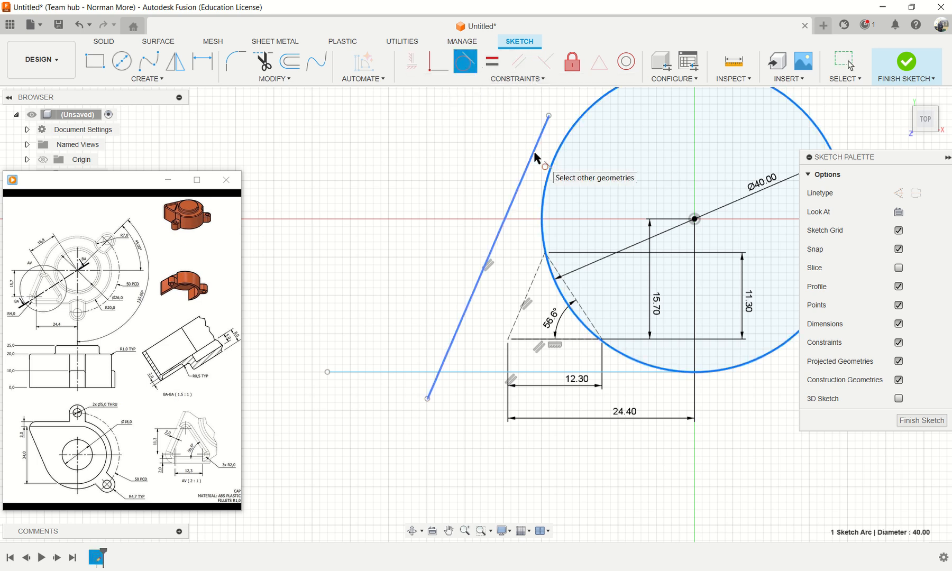
left_click(535, 154)
scroll(603, 356, "up", 1)
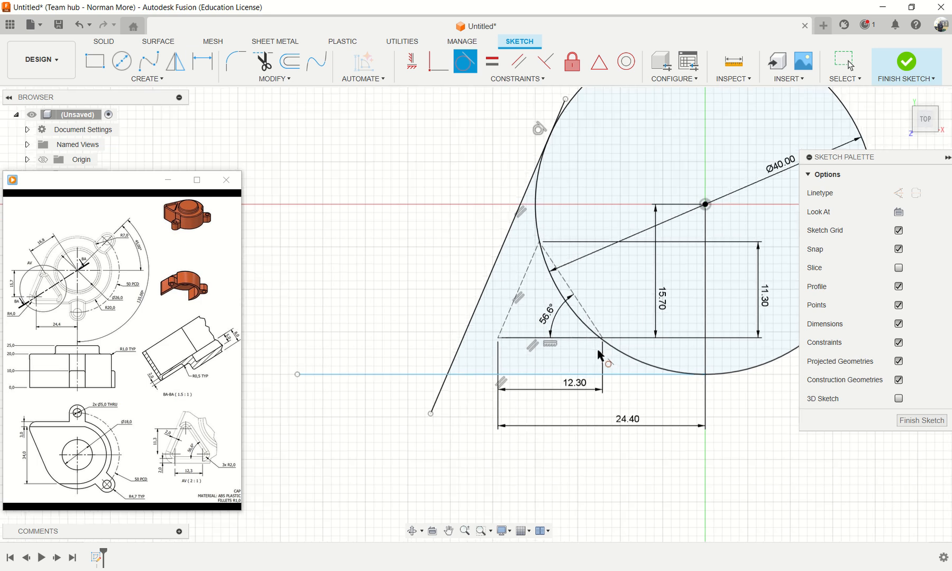
scroll(616, 367, "down", 2)
middle_click_drag(741, 405, 688, 378)
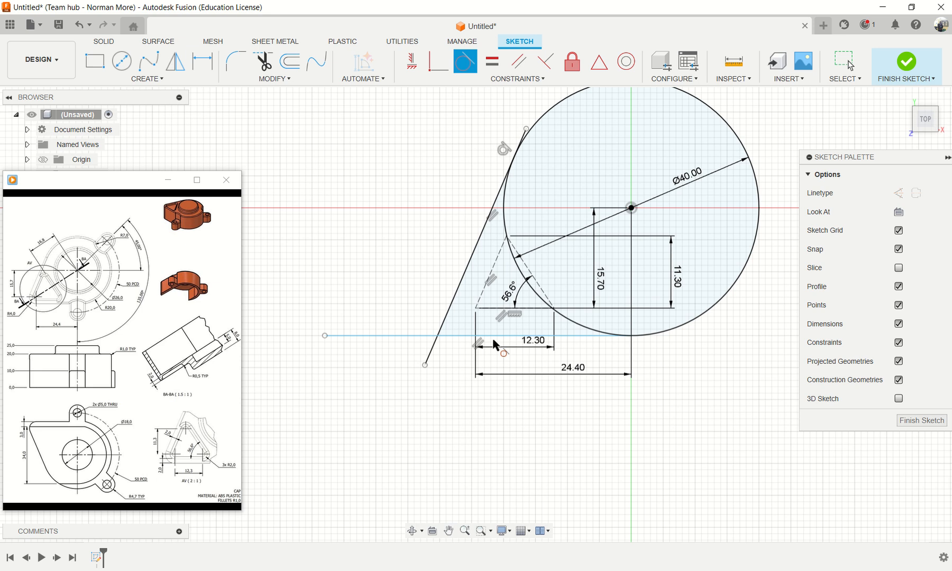
key("Escape")
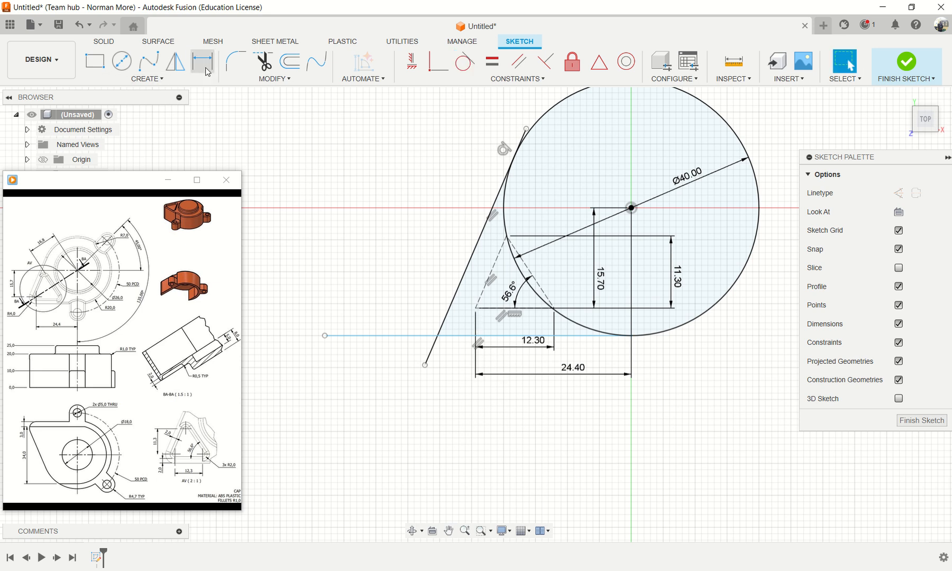
- Trim the slanted line beyond its tangent point and both outer lines' overhangs where they cross, leaving a sharp lower-left corner
left_click(267, 66)
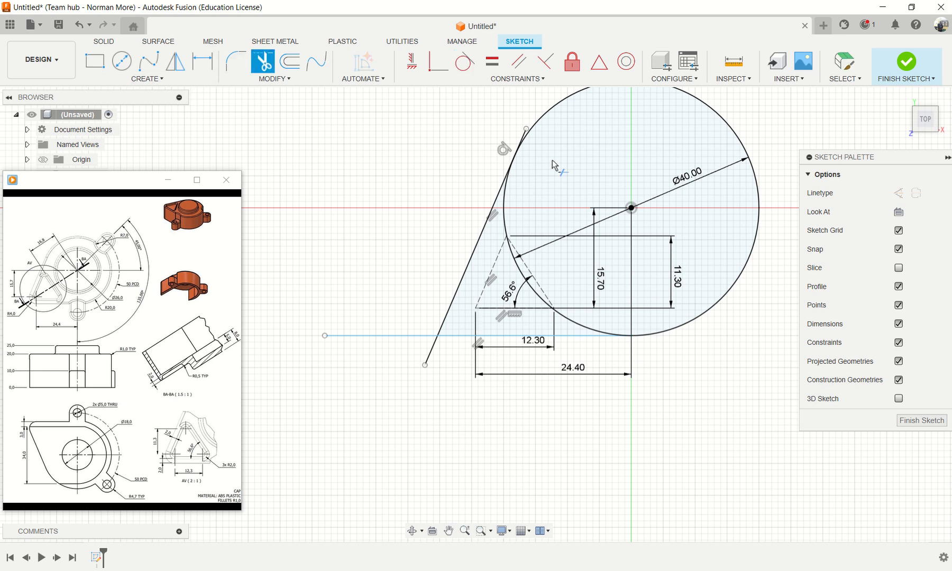
scroll(509, 134, "up", 2)
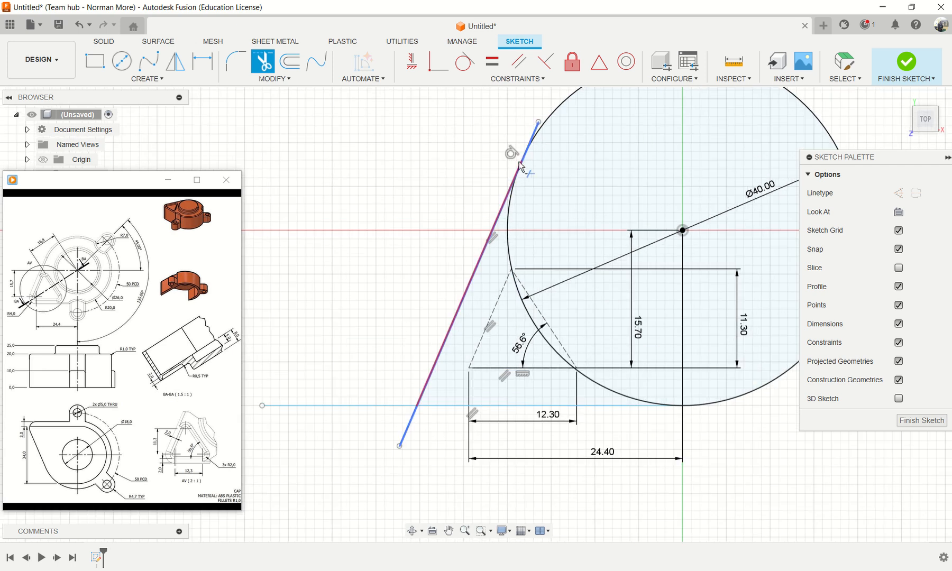
left_click(536, 130)
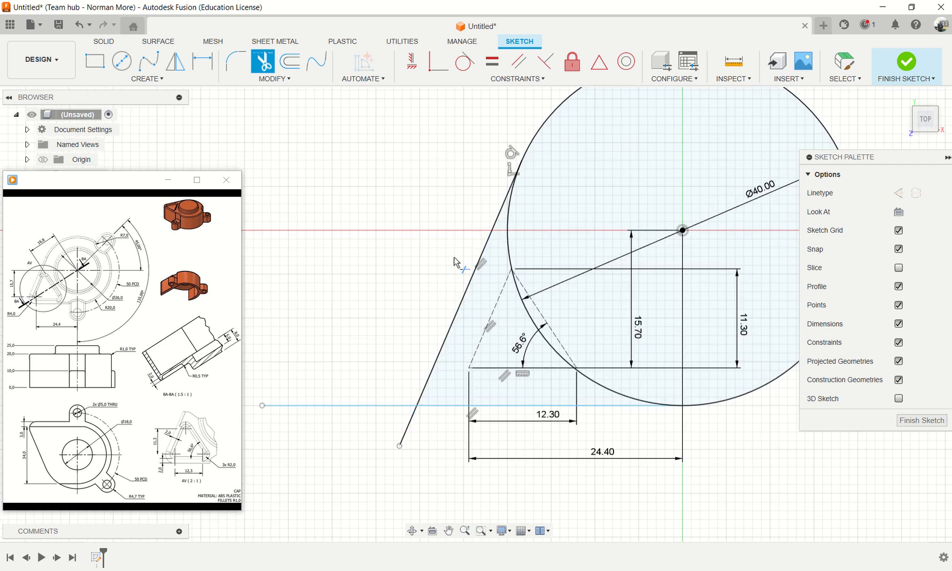
left_click(380, 405)
left_click(408, 427)
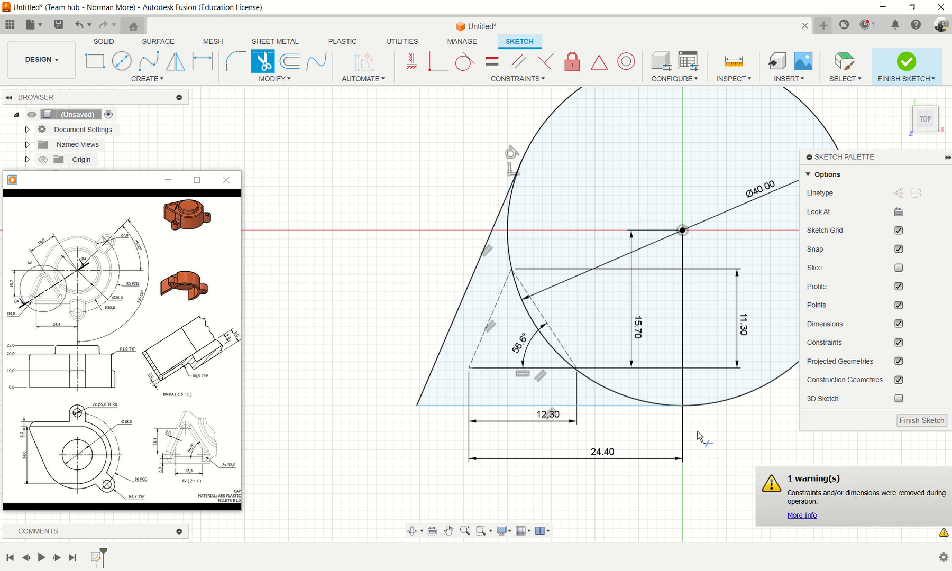
scroll(590, 373, "up", 2)
scroll(590, 373, "down", 2)
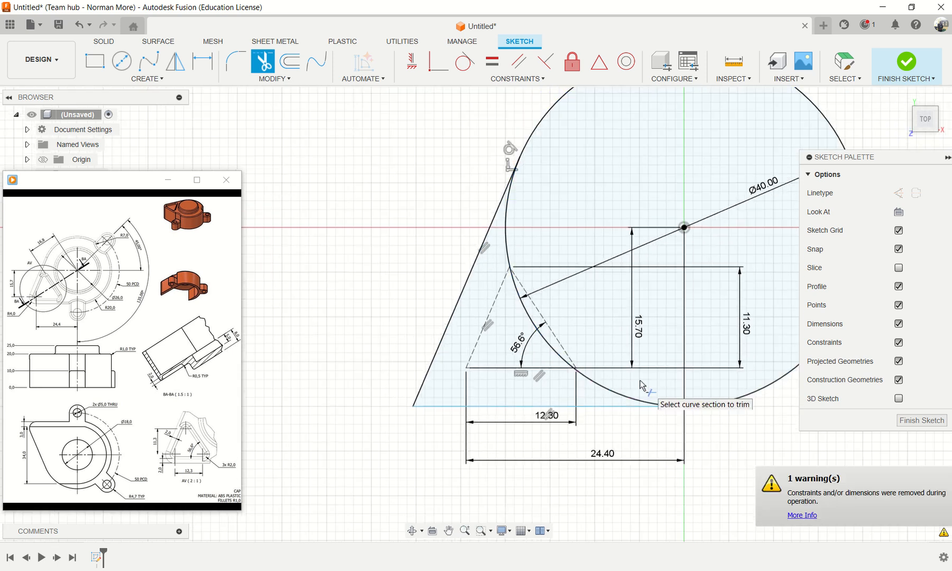
mouse_move(639, 380)
middle_mouse_down()
mouse_move(579, 380)
mouse_move(579, 310)
middle_mouse_up()
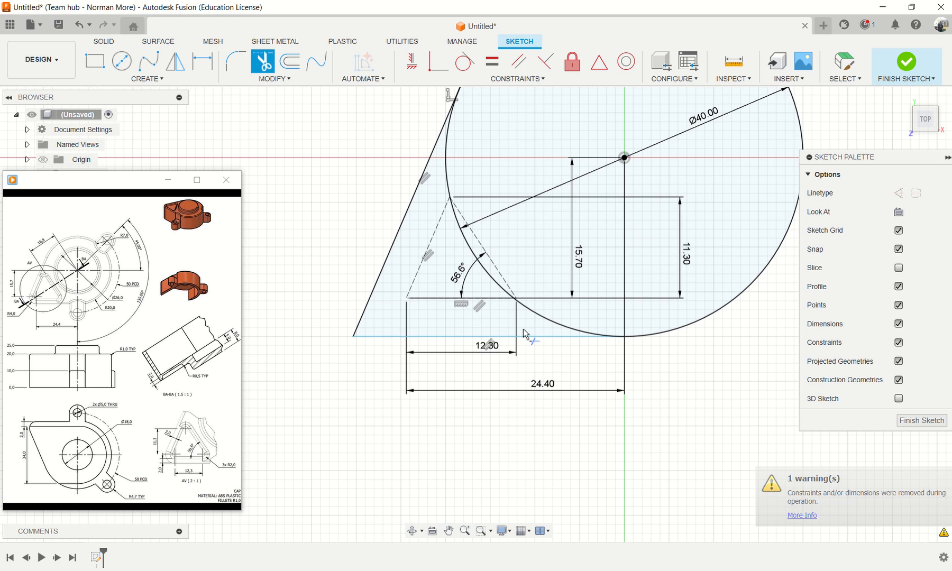
scroll(544, 344, "down", 1)
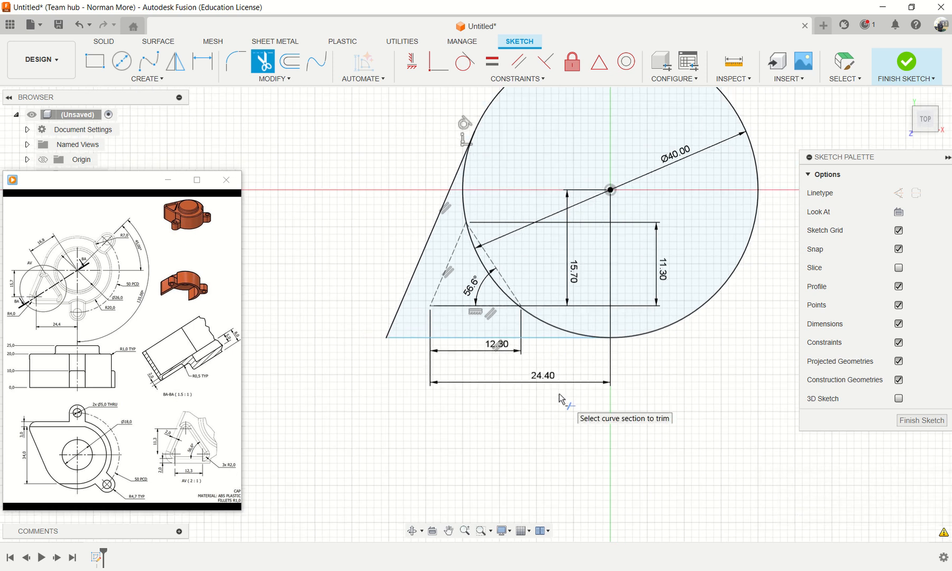
key("Escape")
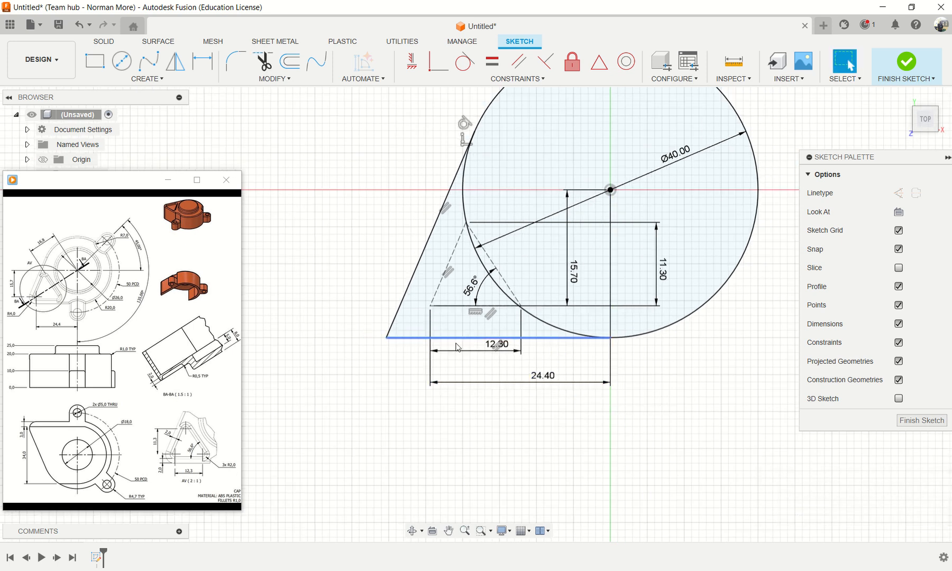
- Trim away the circle's inner arc between the slanted line's tangent point and the circle's lowest point, leaving one teardrop outline
scroll(530, 290, "up", 1)
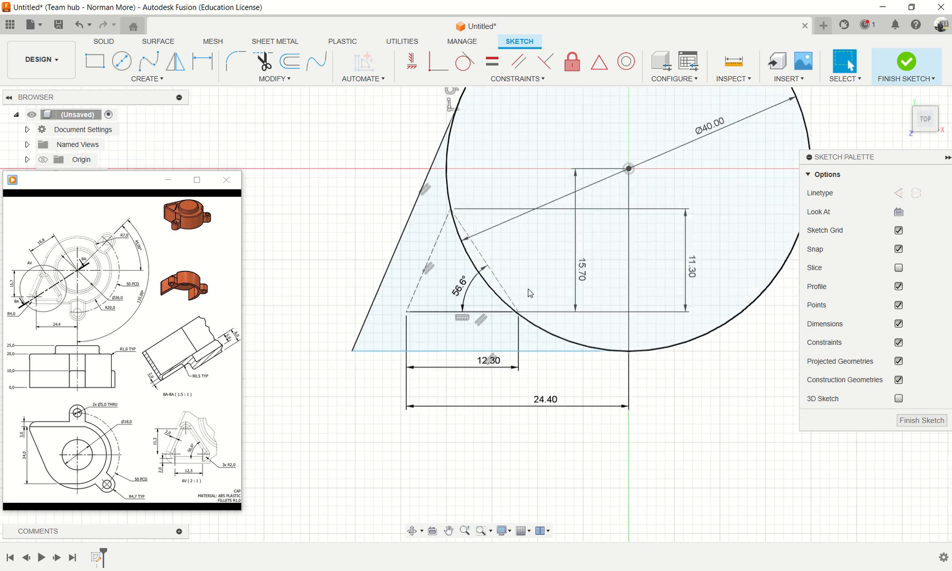
middle_click_drag(532, 281, 534, 298)
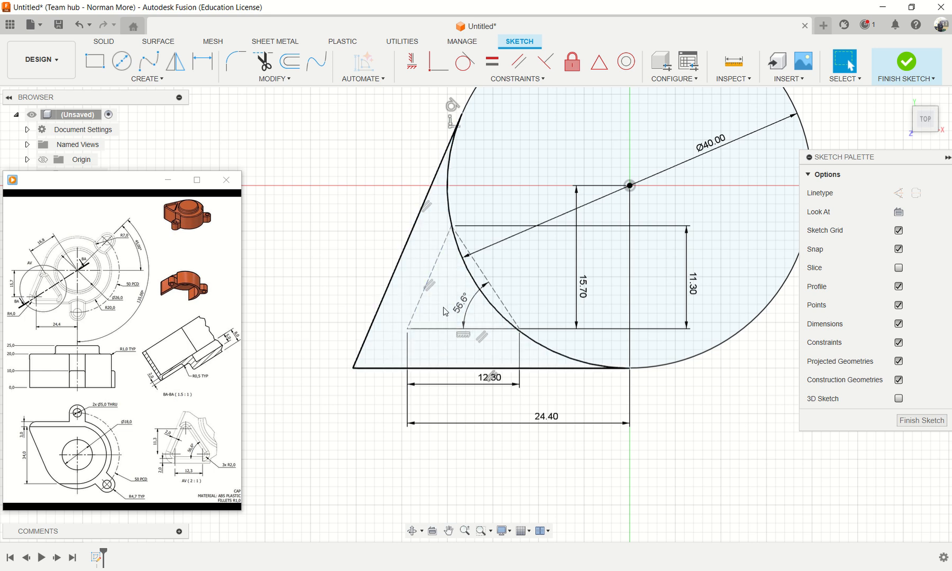
left_click(263, 62)
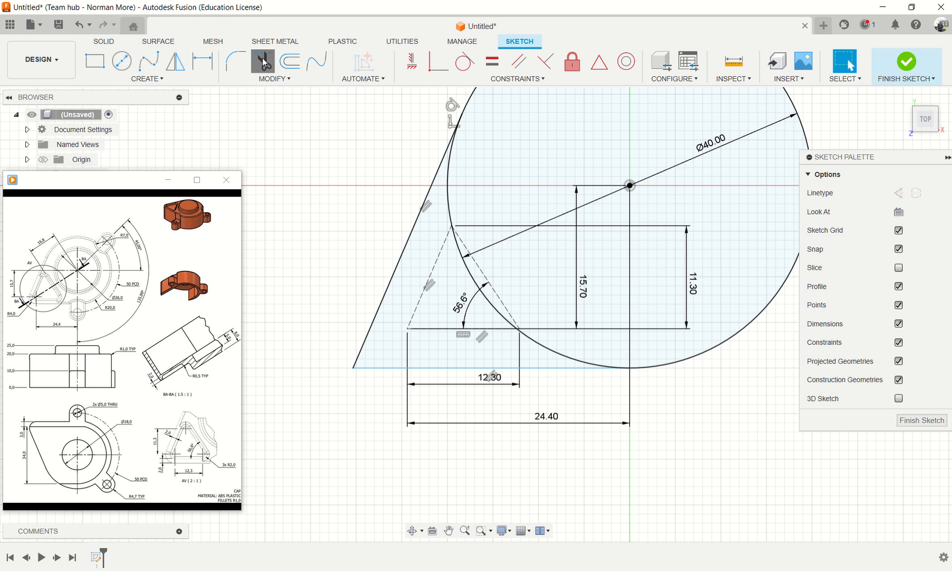
left_click(450, 214)
left_click(459, 259)
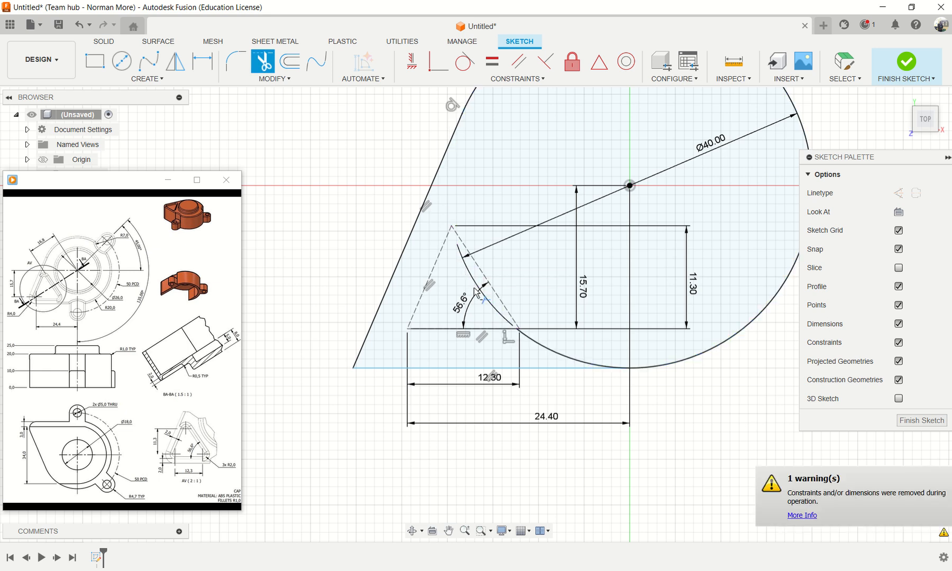
left_click(548, 351)
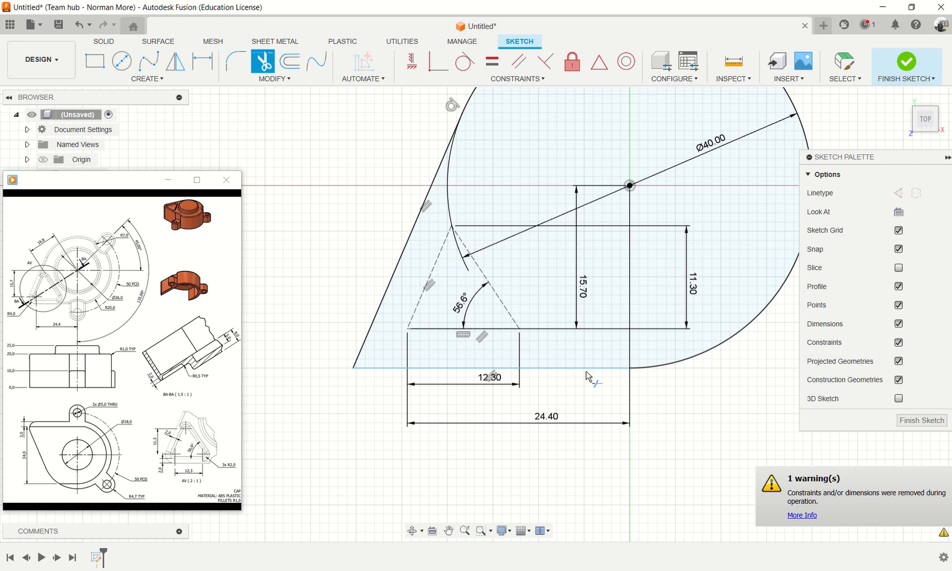
key("Escape")
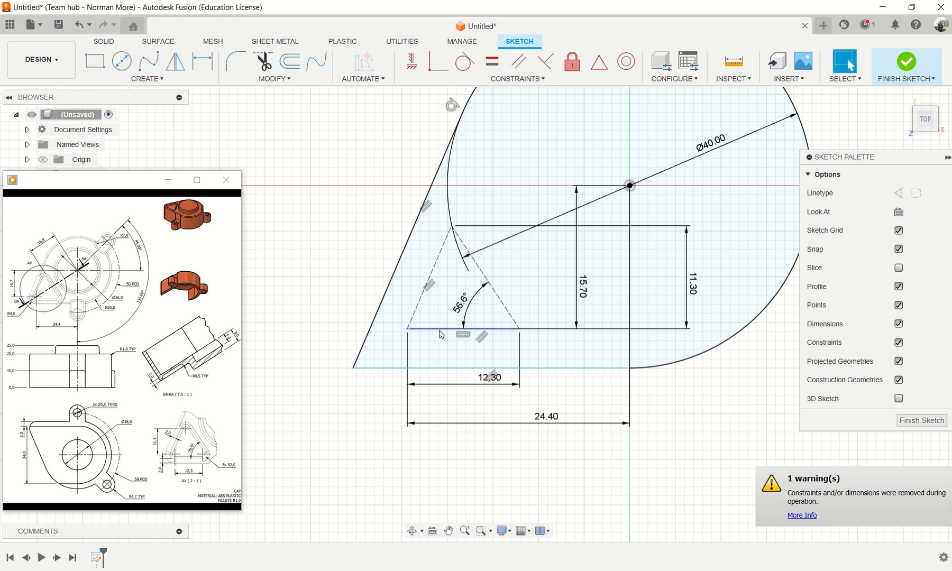
scroll(452, 245, "up", 2)
scroll(452, 254, "down", 2)
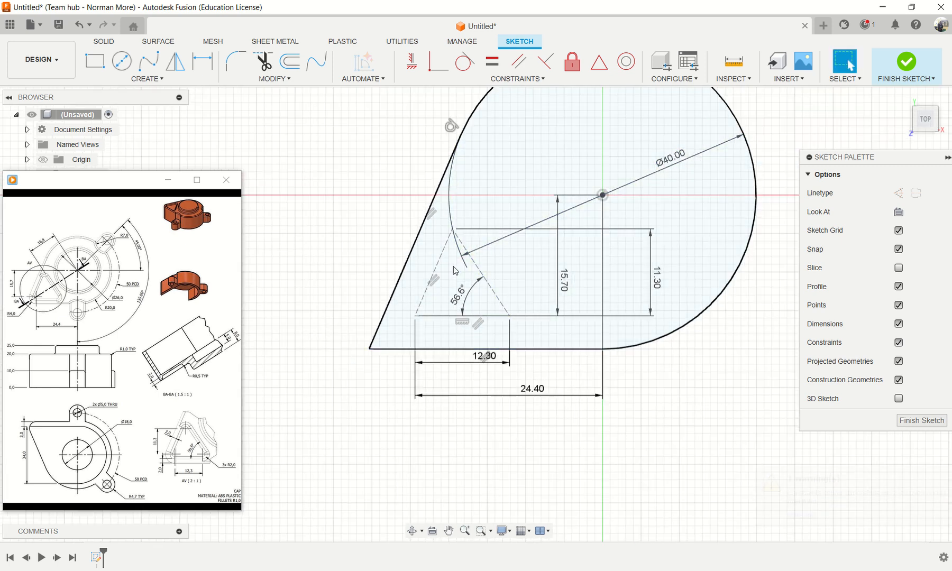
scroll(488, 301, "down", 2)
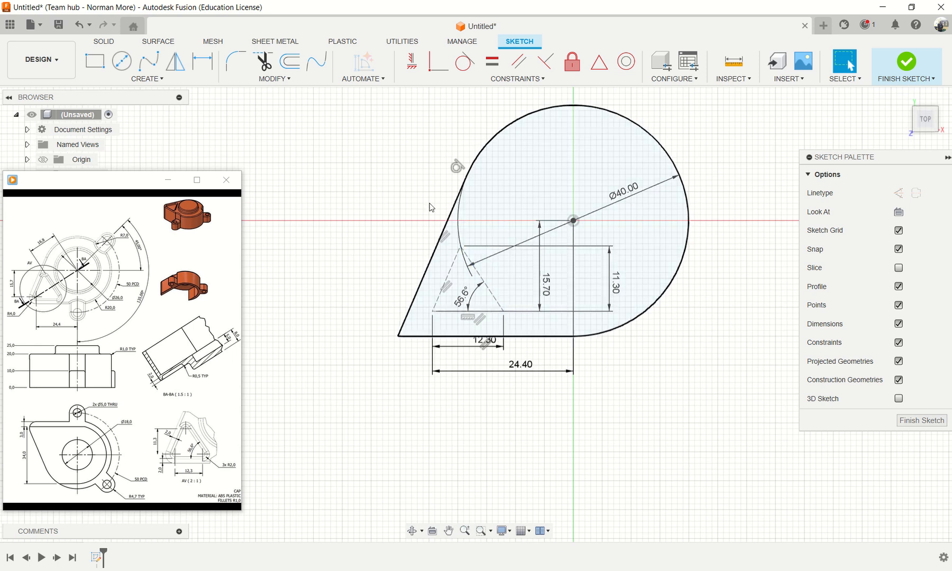
- Measure the perpendicular distance from the circle's centre to the construction triangle's right side without placing a dimension
left_click(203, 60)
left_click(482, 279)
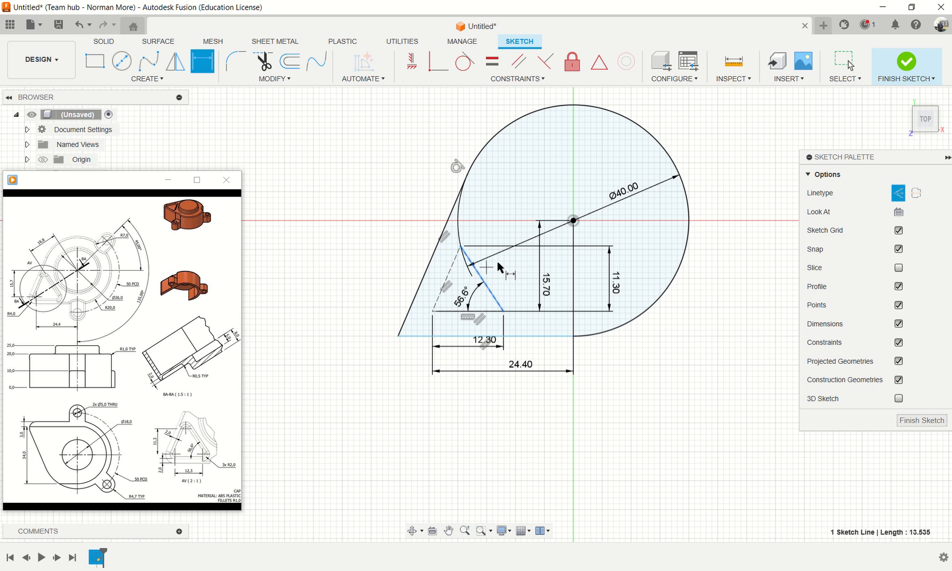
left_click(573, 220)
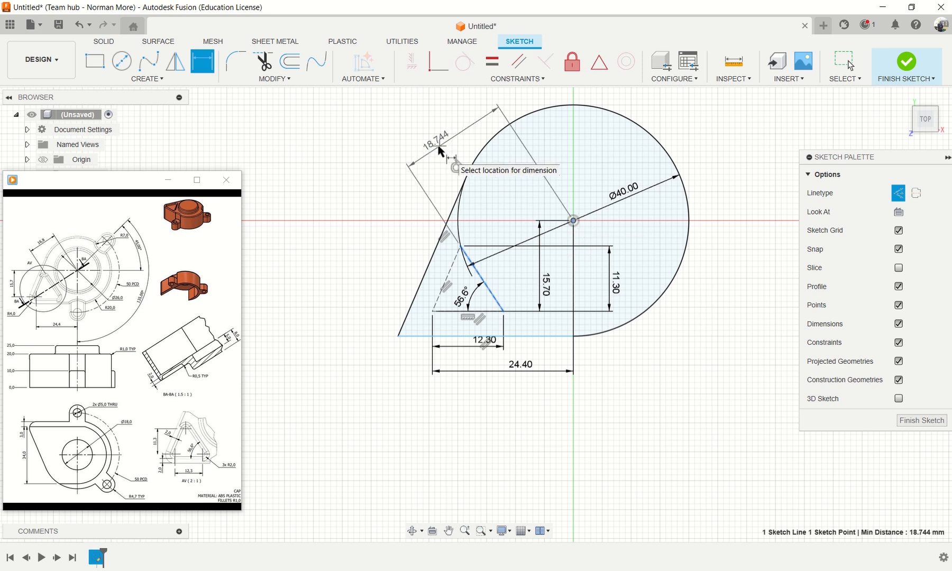
key("Escape")
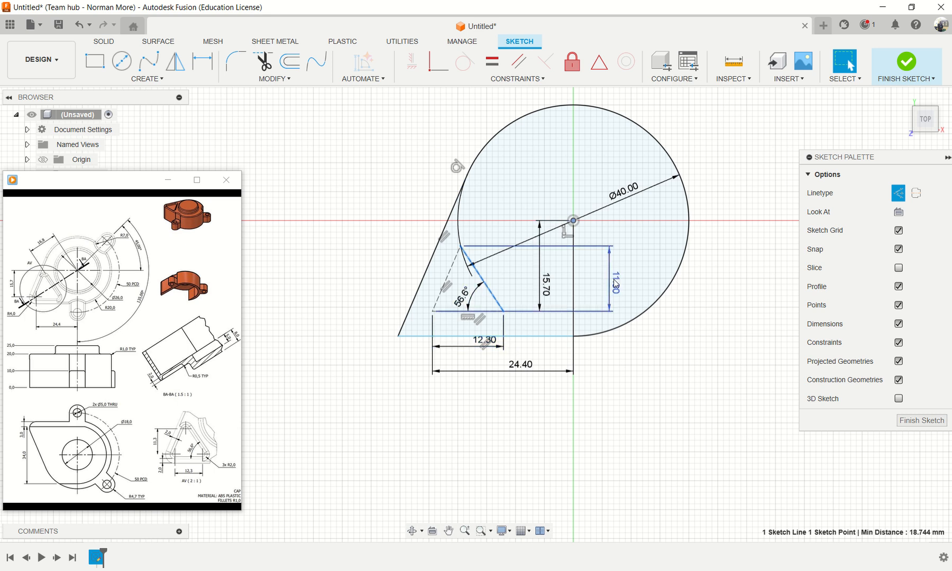
- Offset only the long slanted outline edge 2.5 mm inward, with chain selection off
scroll(432, 324, "up", 3)
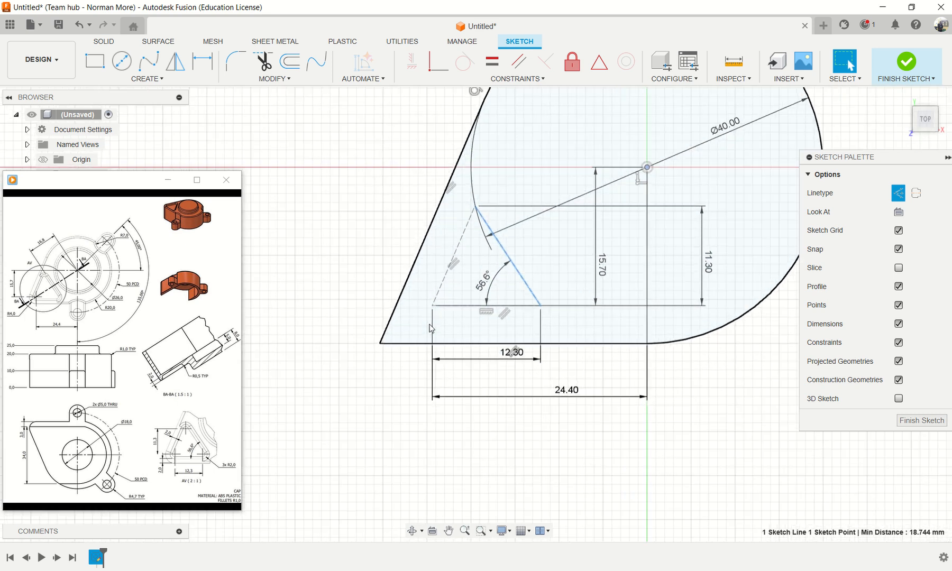
left_click(298, 66)
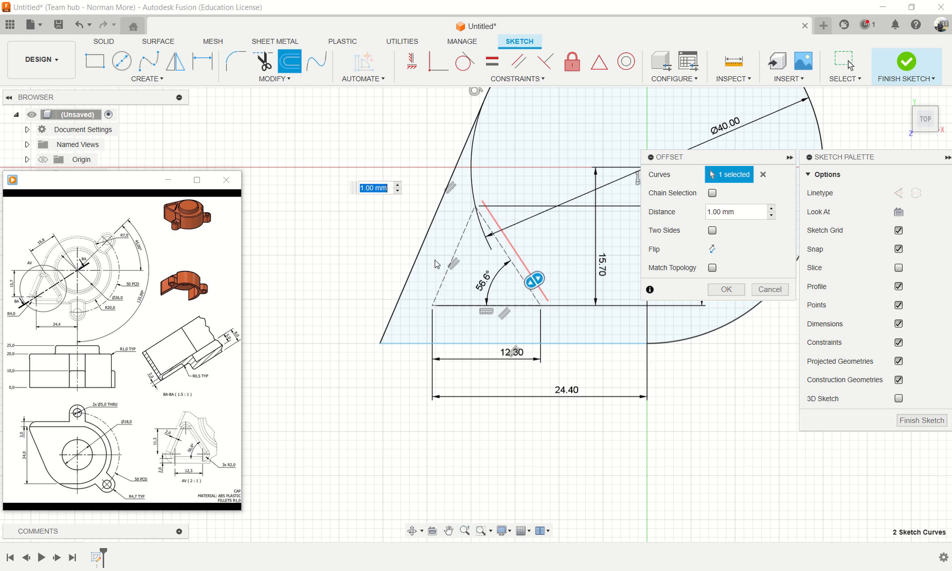
left_click(762, 174)
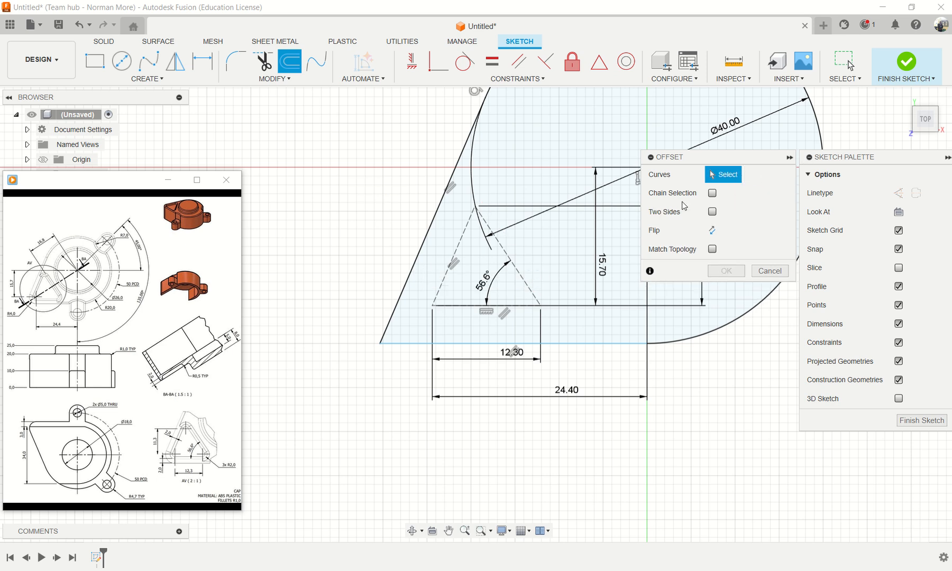
left_click(429, 228)
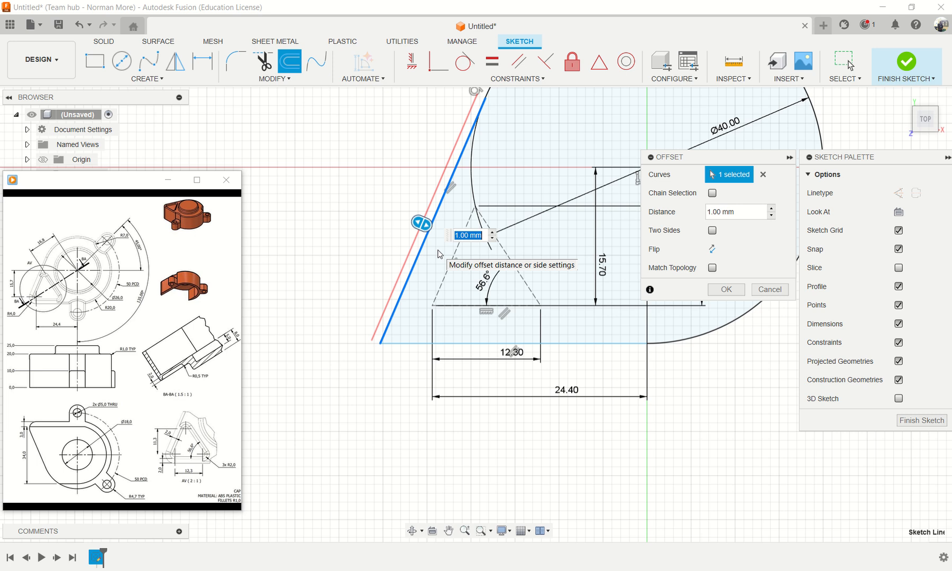
key("BackSpace")
key("Return")
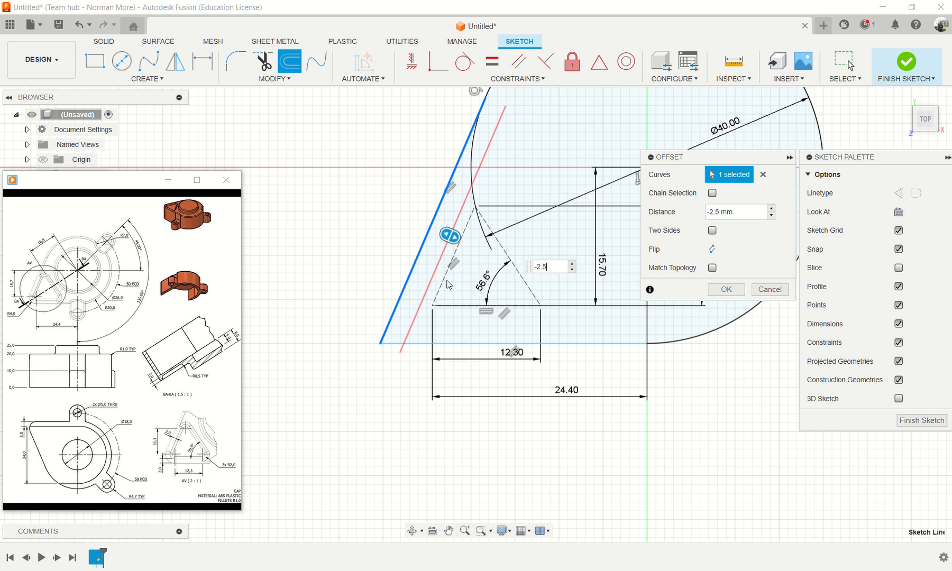
left_click(727, 289)
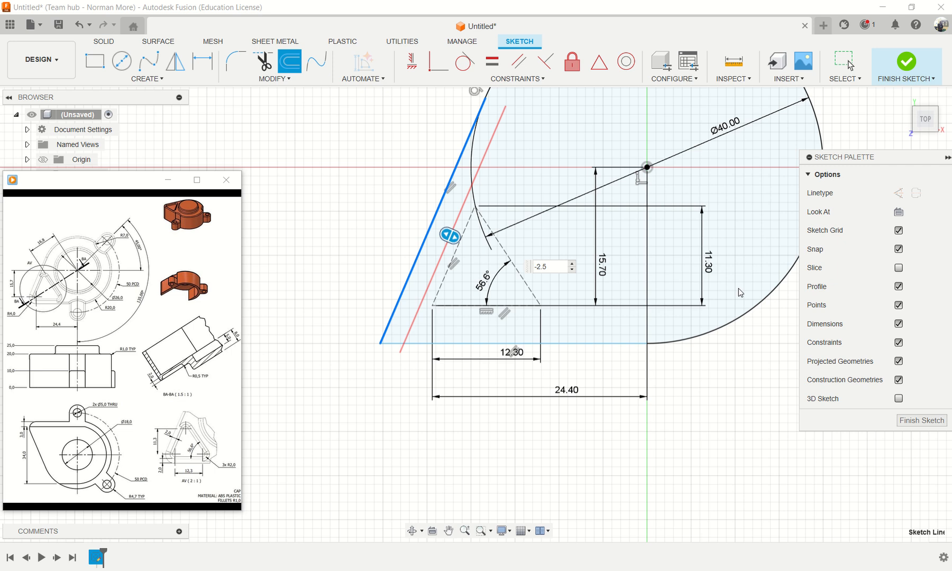
- Try to offset the whole chained teardrop outline 2.5 mm inward
left_click(289, 61)
left_click(495, 345)
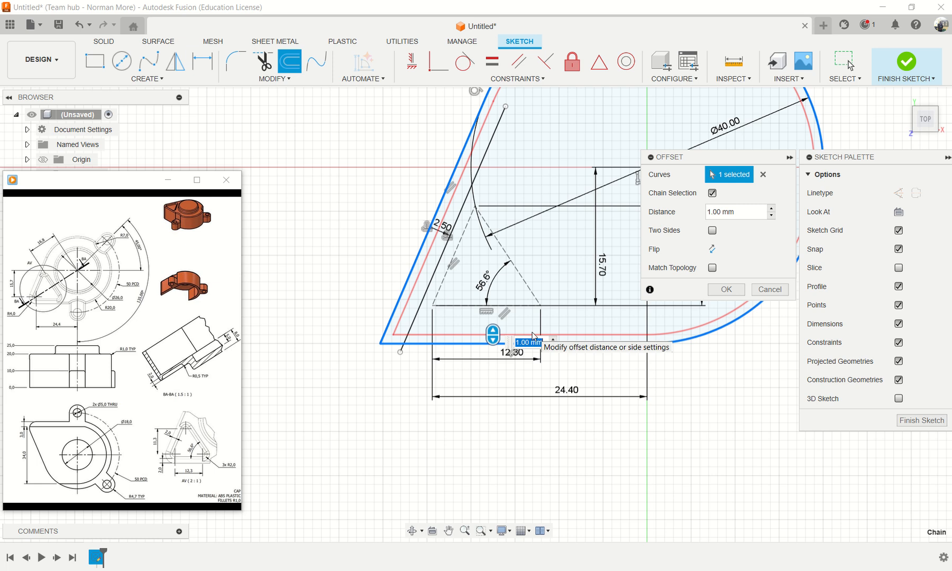
type("2.5")
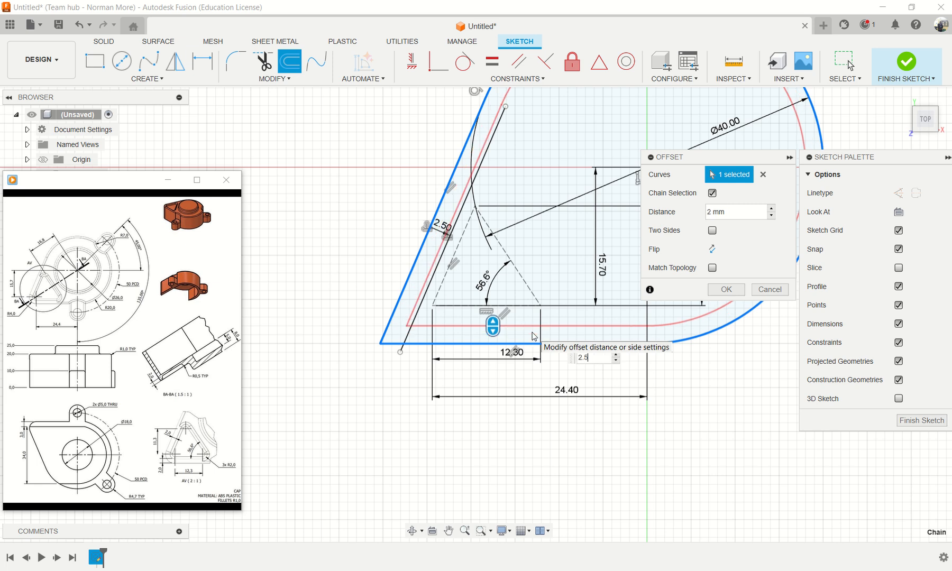
key("Return")
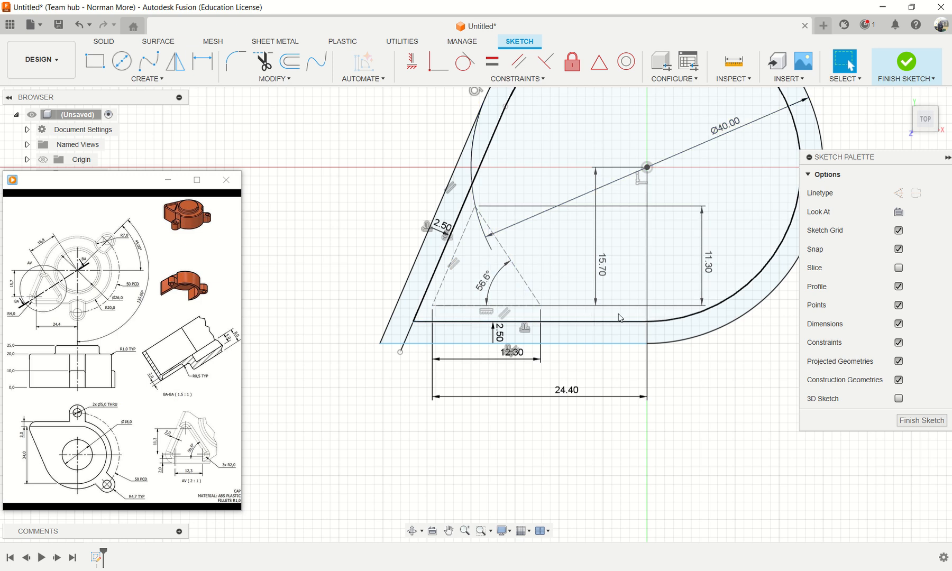
scroll(620, 318, "down", 5)
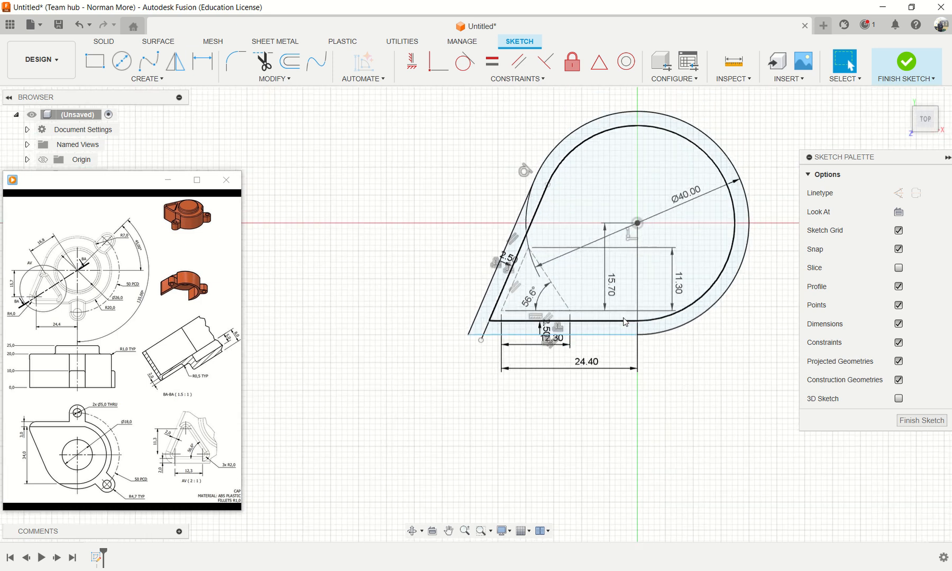
scroll(625, 322, "up", 3)
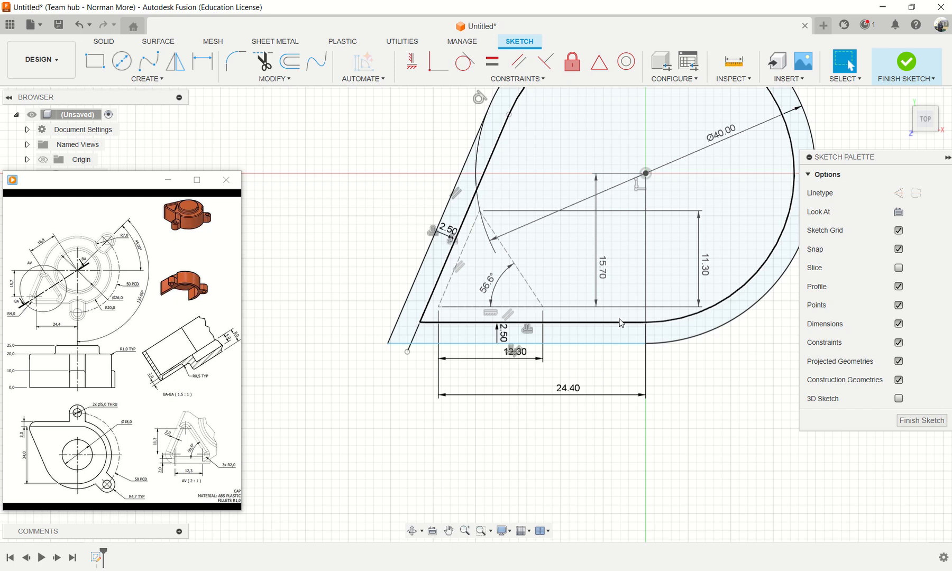
key("ctrl+z")
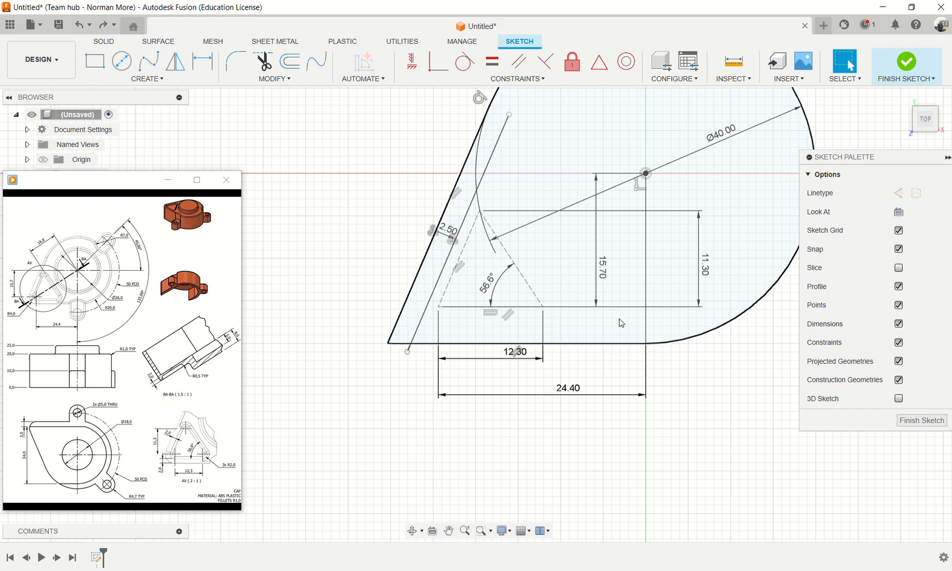
- Offset only the outline's straight bottom edge 2.5 mm inward, with chain selection off
scroll(574, 246, "down", 2)
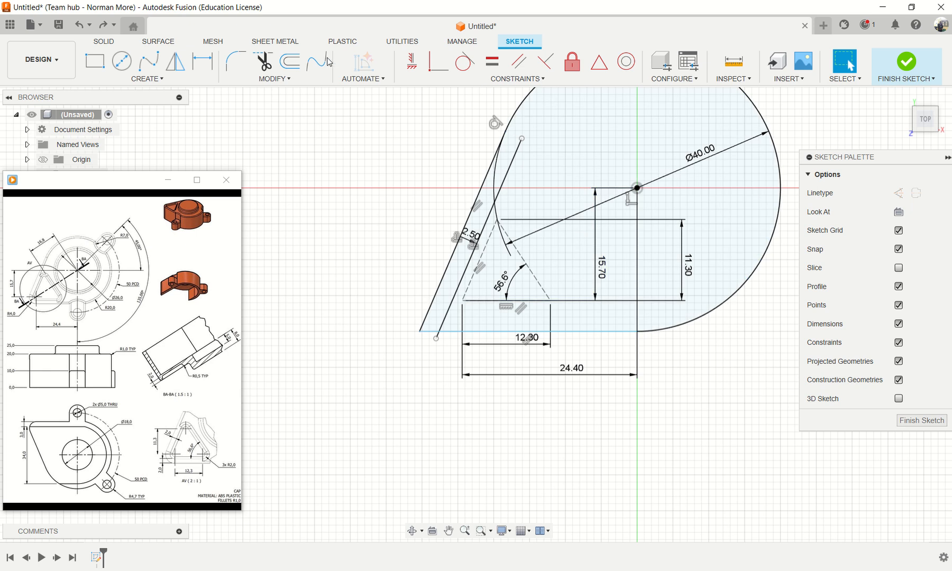
left_click(289, 61)
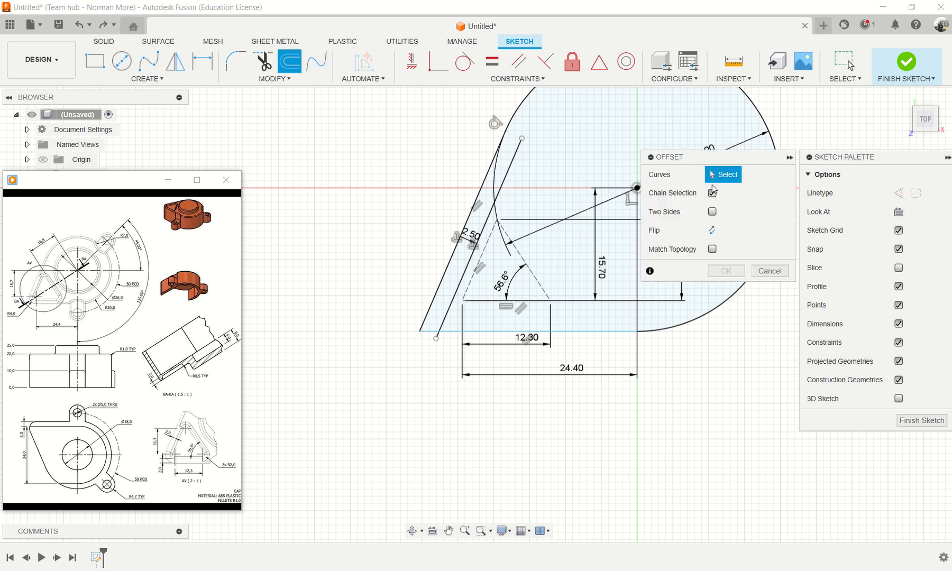
left_click(568, 332)
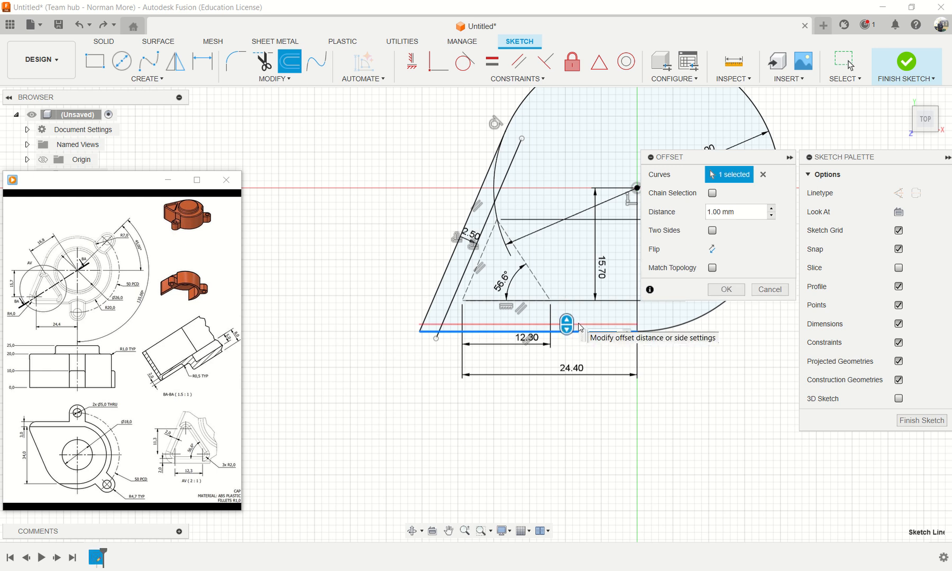
type("2.")
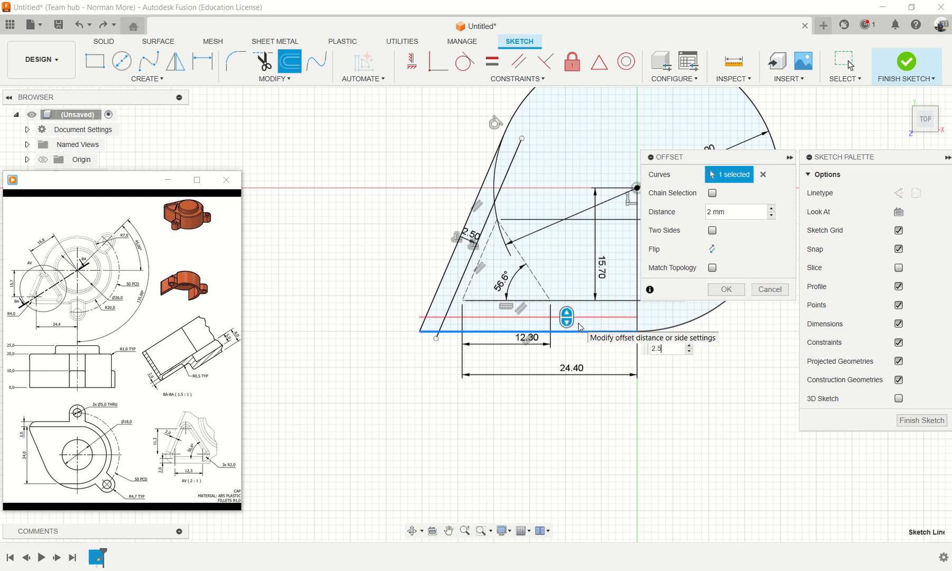
type("5")
key("Return")
scroll(592, 303, "down", 2)
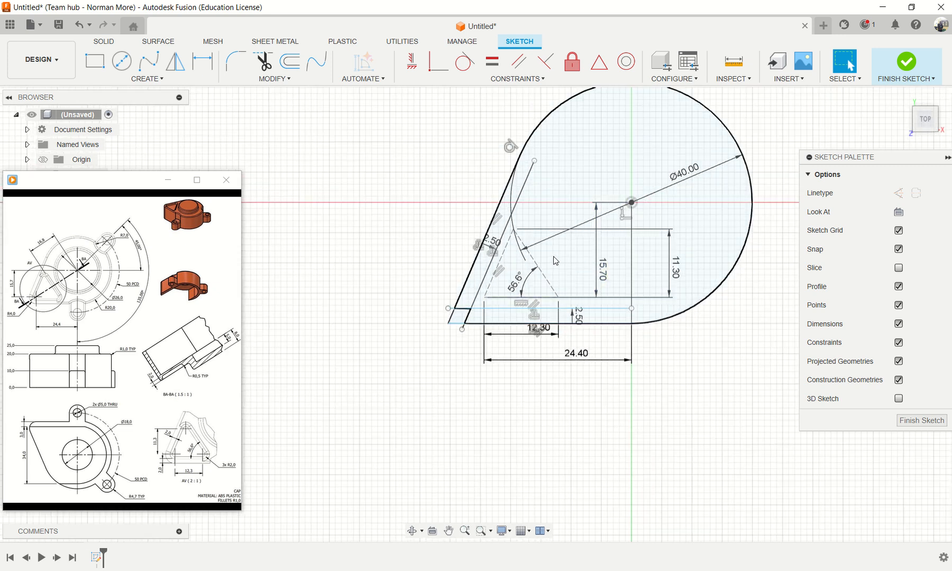
- Draw a slanted line about 21 mm long just outside the construction triangle's right side, starting above the triangle's apex
middle_click_drag(551, 257, 496, 260)
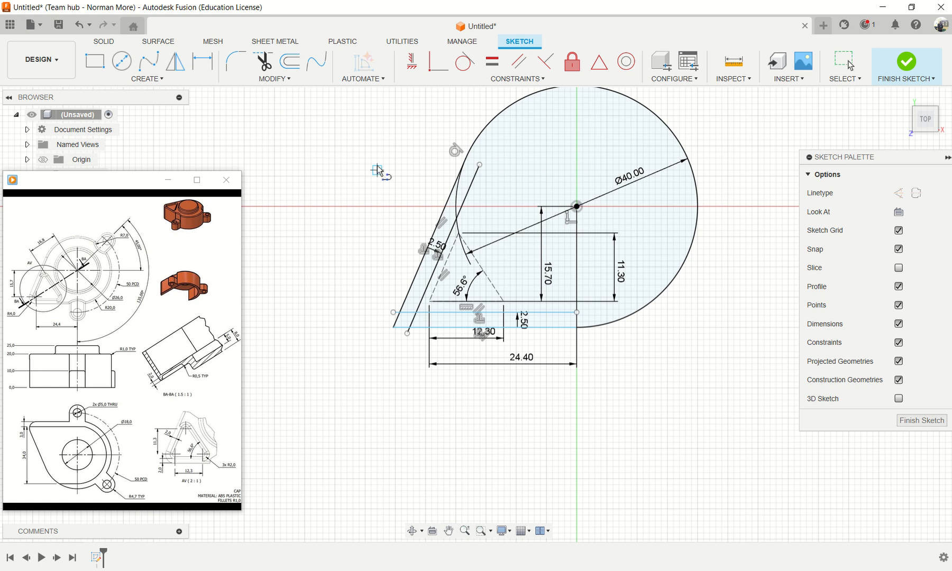
scroll(475, 231, "up", 3)
scroll(472, 228, "up", 2)
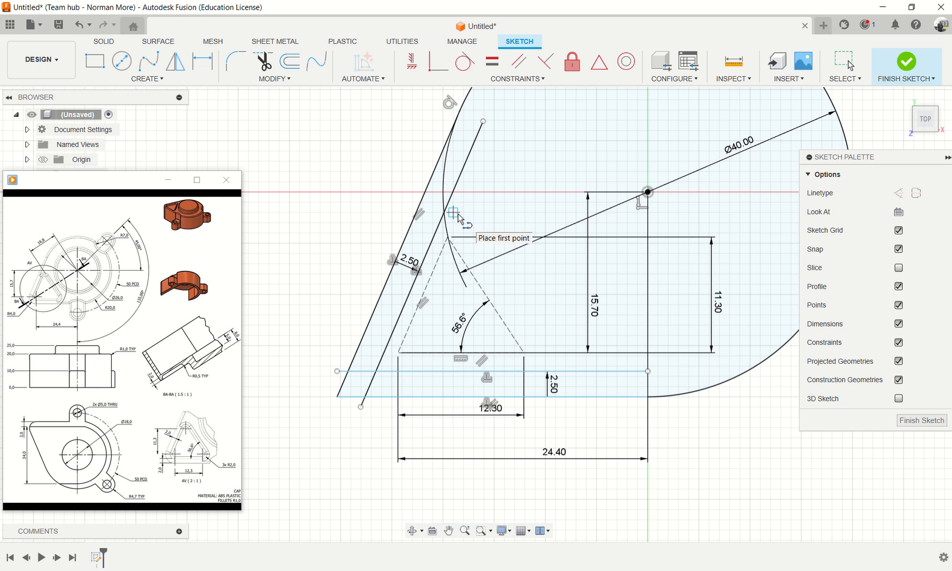
left_click(438, 187)
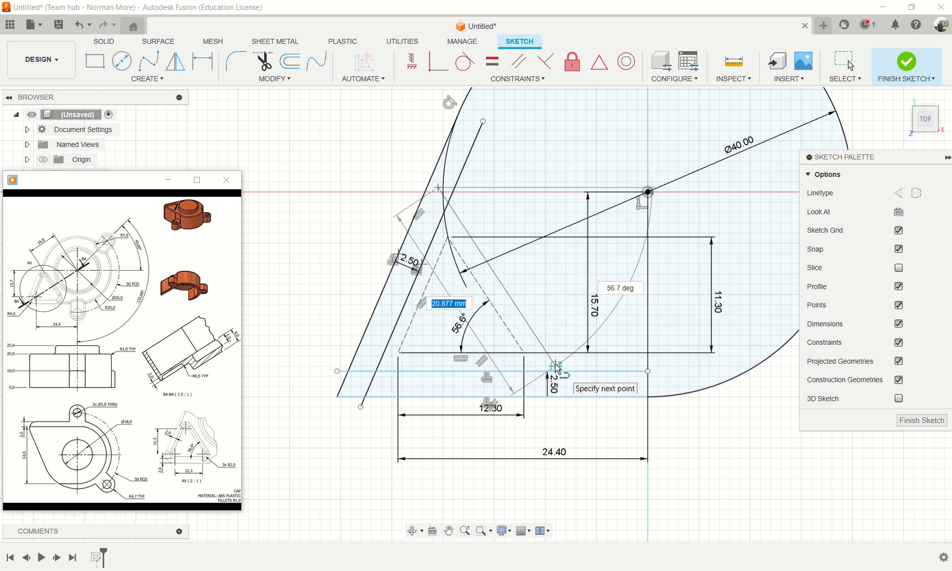
left_click(545, 345)
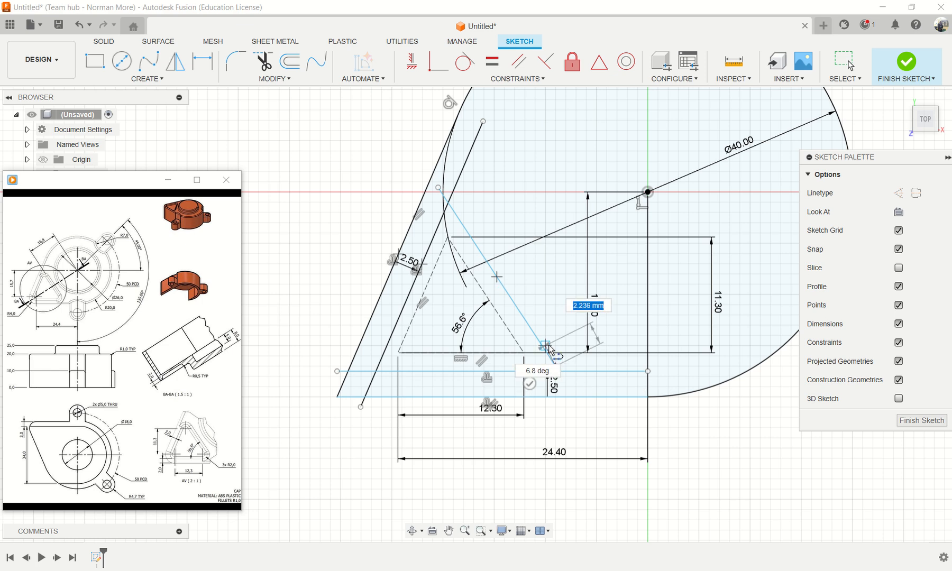
left_click(555, 366)
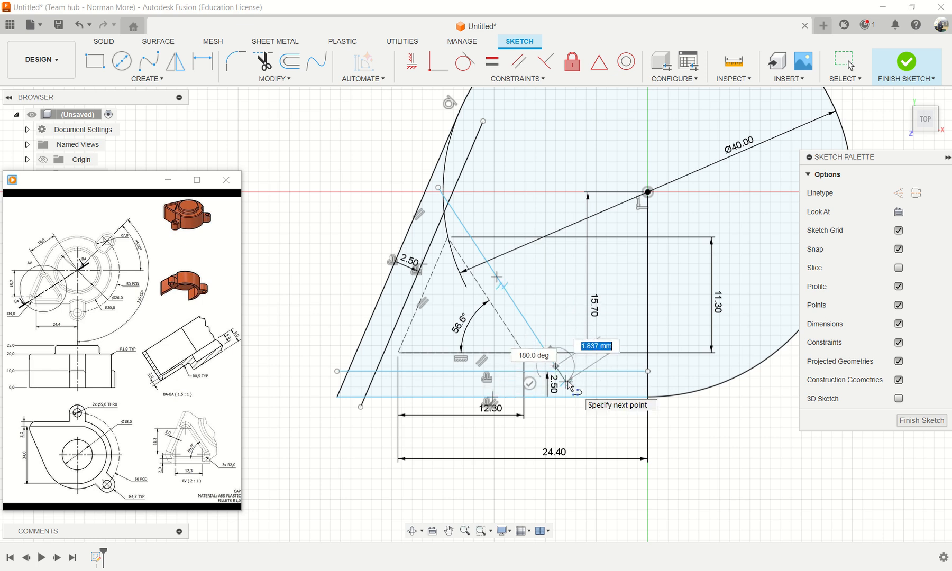
key("Escape")
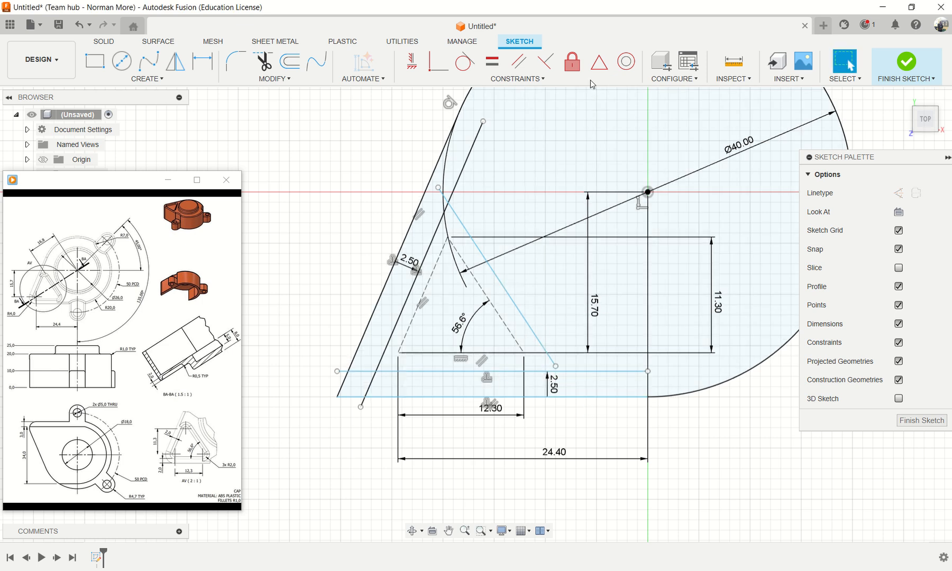
- Make the new slanted line parallel to the construction triangle's right side
left_click(518, 62)
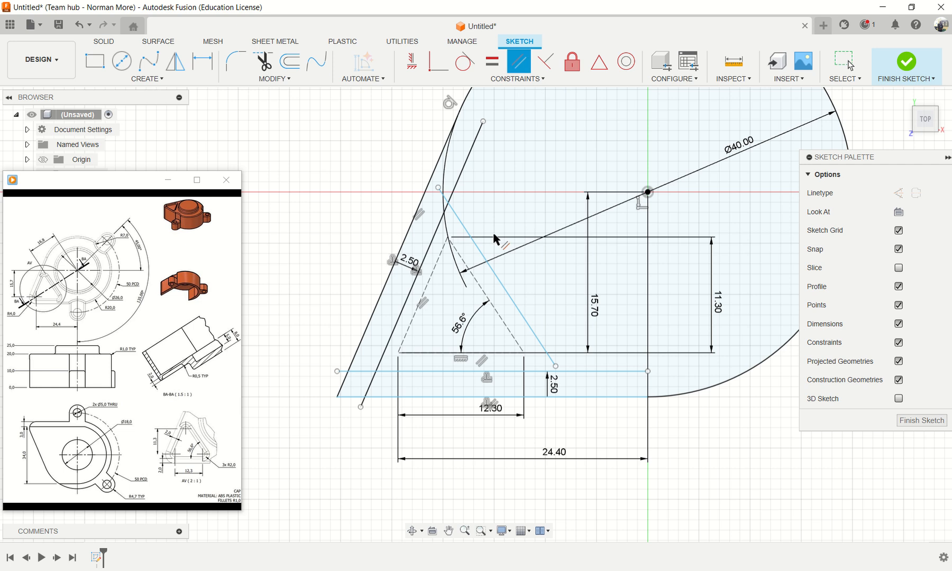
left_click(500, 317)
left_click(519, 312)
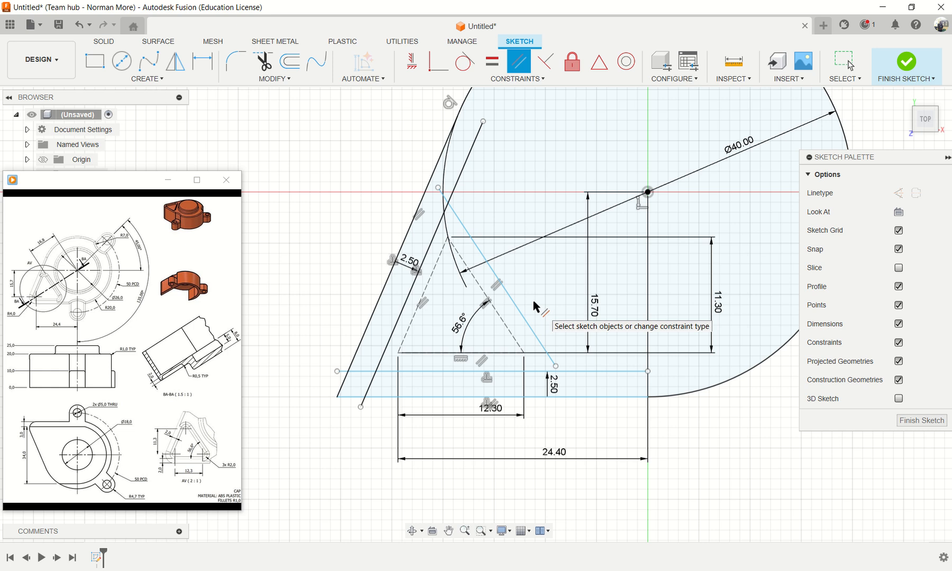
key("Escape")
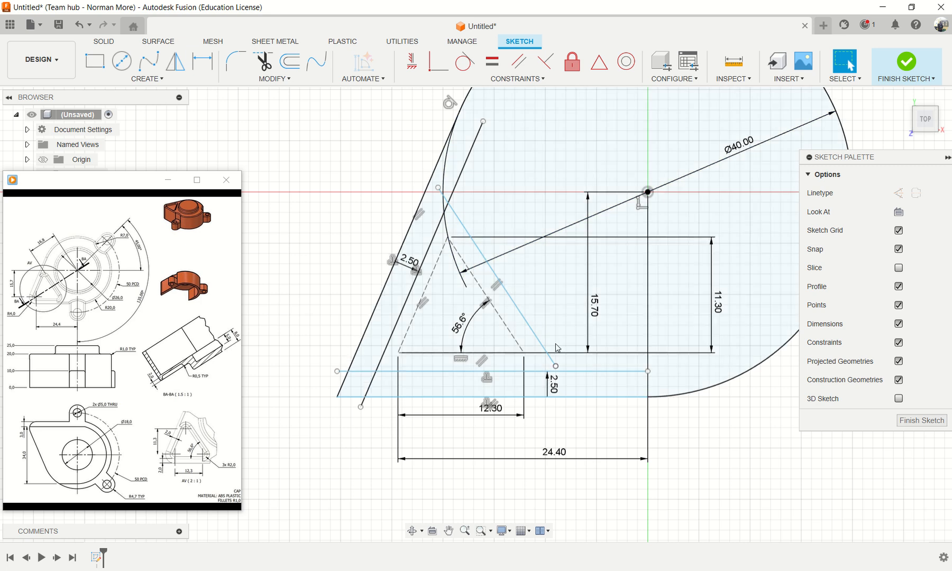
- Extend the slanted line's lower end to meet the inner offset of the bottom edge
left_click(275, 79)
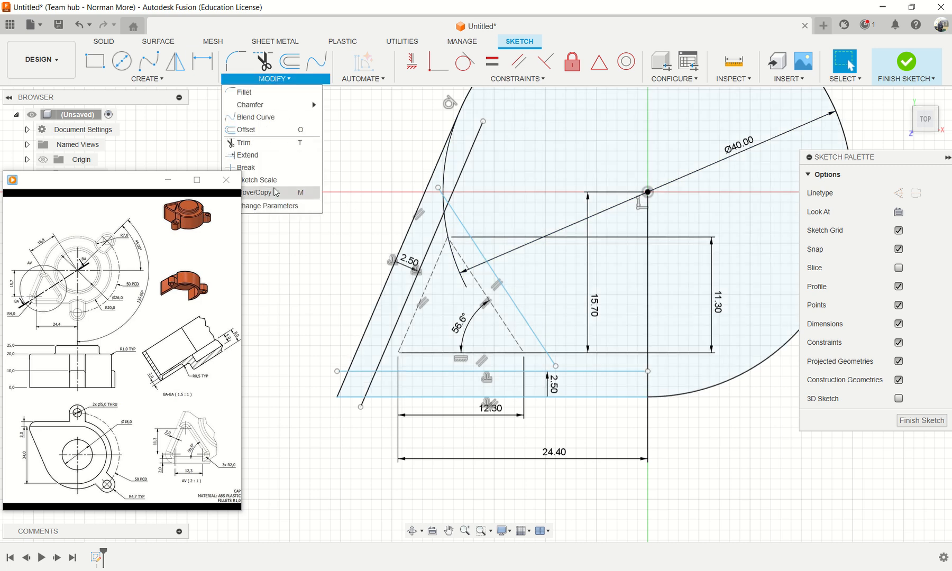
left_click(306, 180)
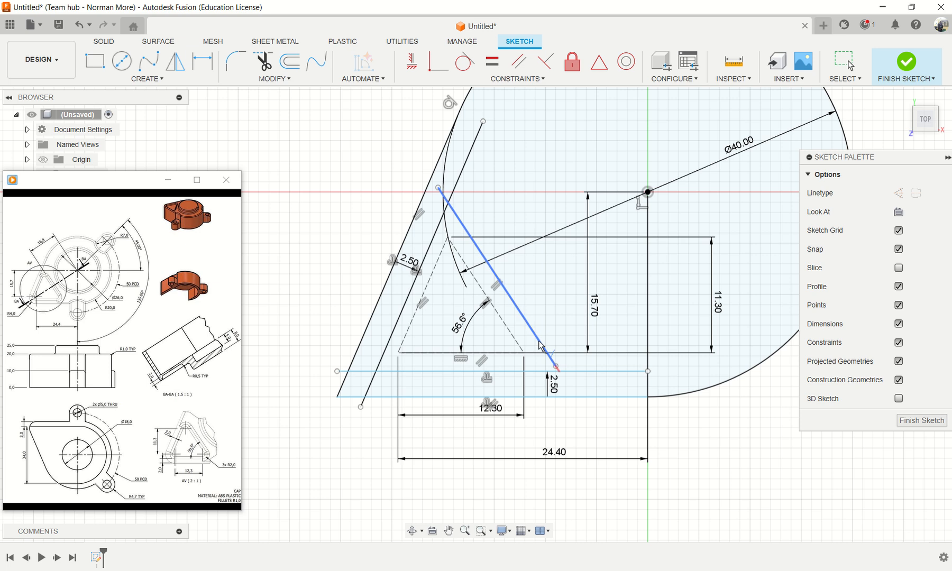
left_click(554, 363)
key("Escape")
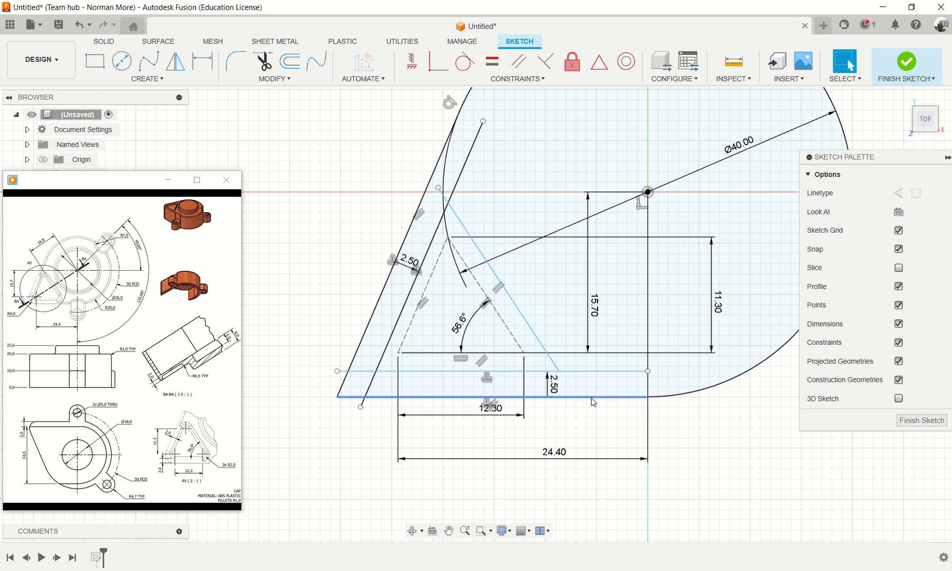
left_click(446, 193)
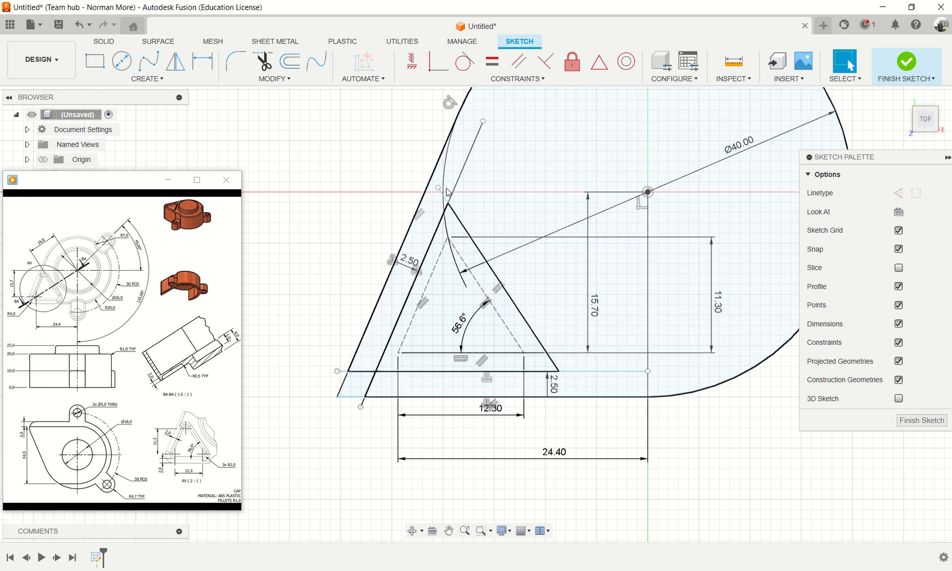
key("ctrl+z")
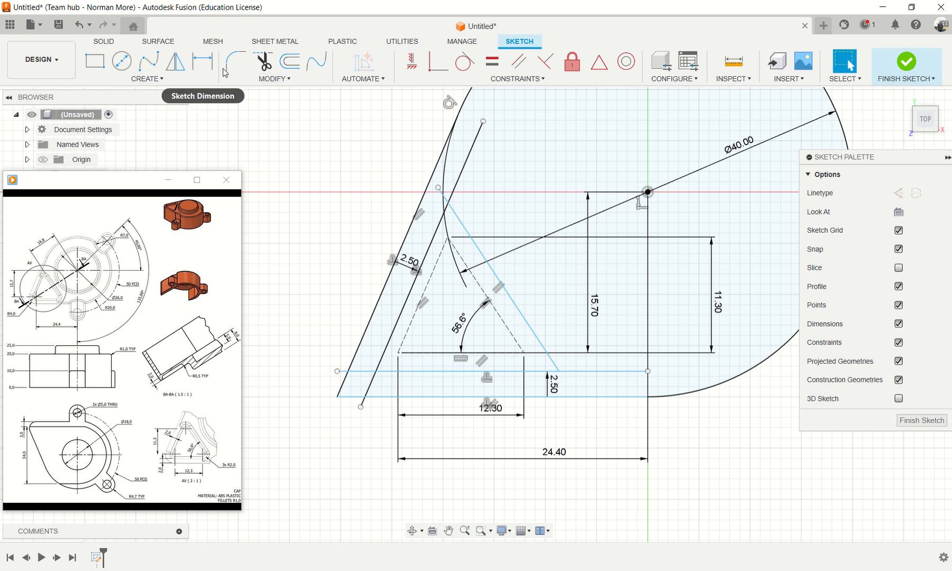
- Trim the overhangs of both inner offset lines and the slanted line at their crossings, leaving a closed triangle around the construction triangle
left_click(264, 63)
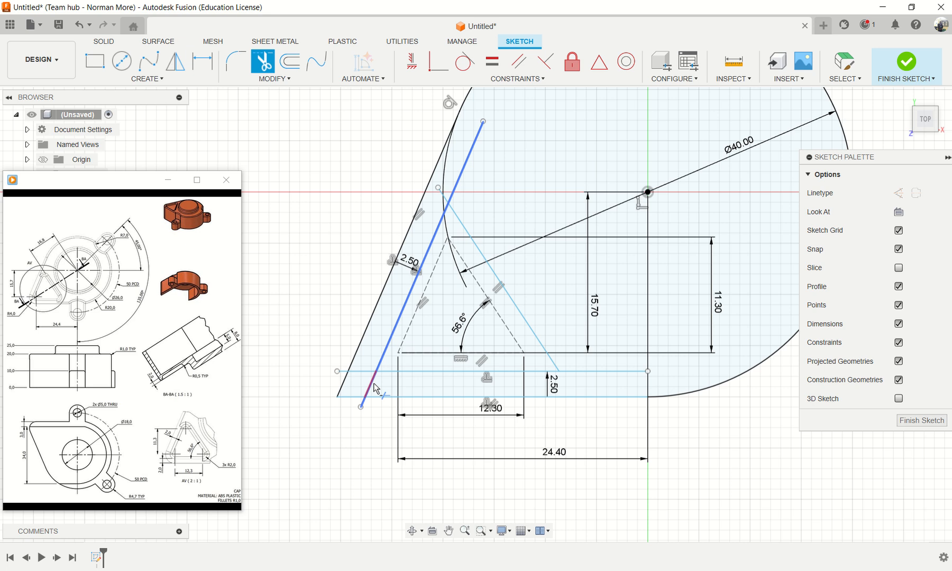
left_click(372, 385)
left_click(363, 372)
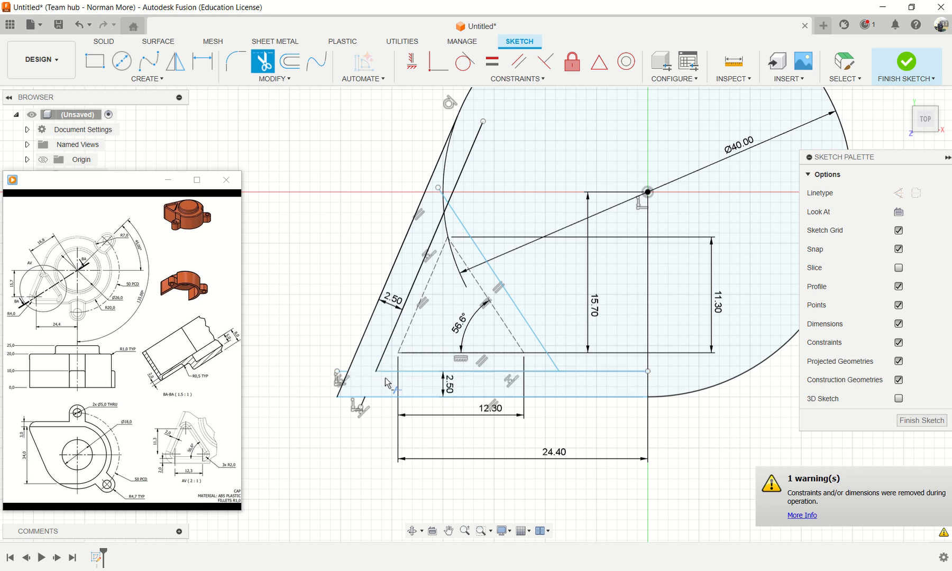
left_click(581, 372)
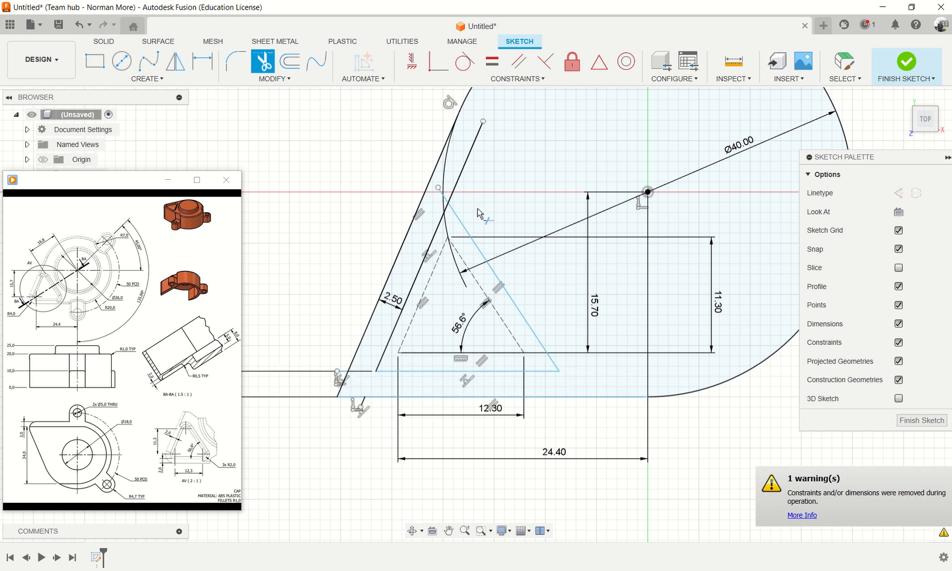
left_click(463, 175)
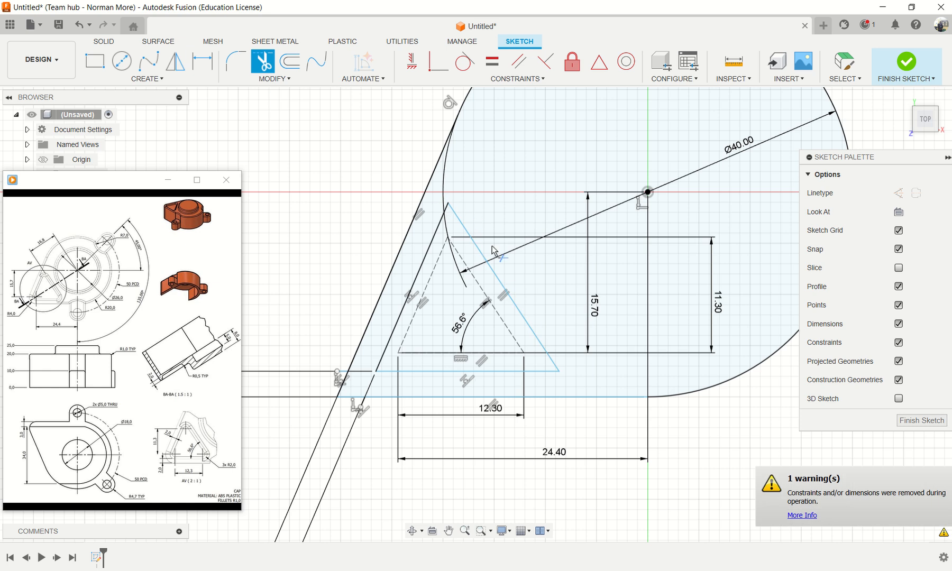
scroll(486, 314, "up", 2)
scroll(485, 315, "down", 1)
scroll(502, 316, "down", 1)
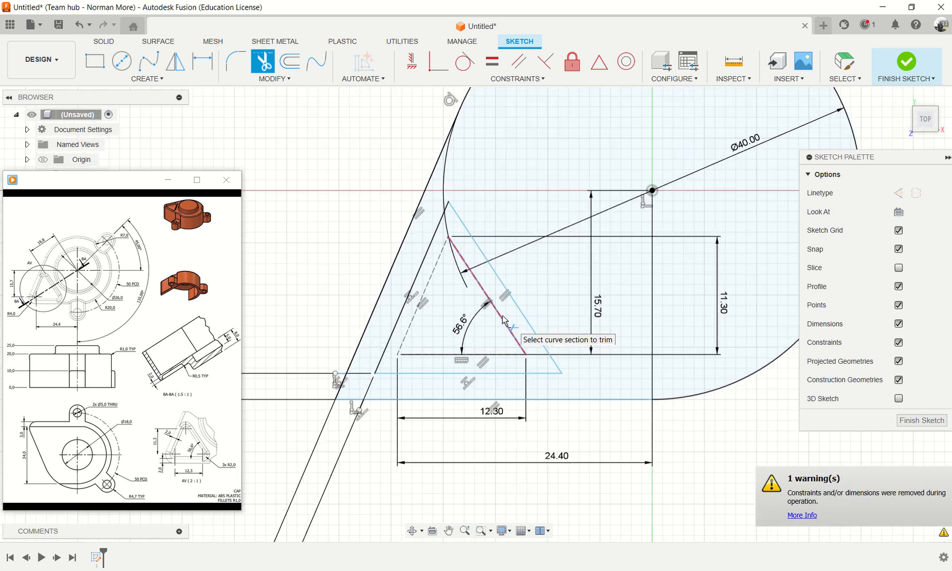
left_click(504, 320)
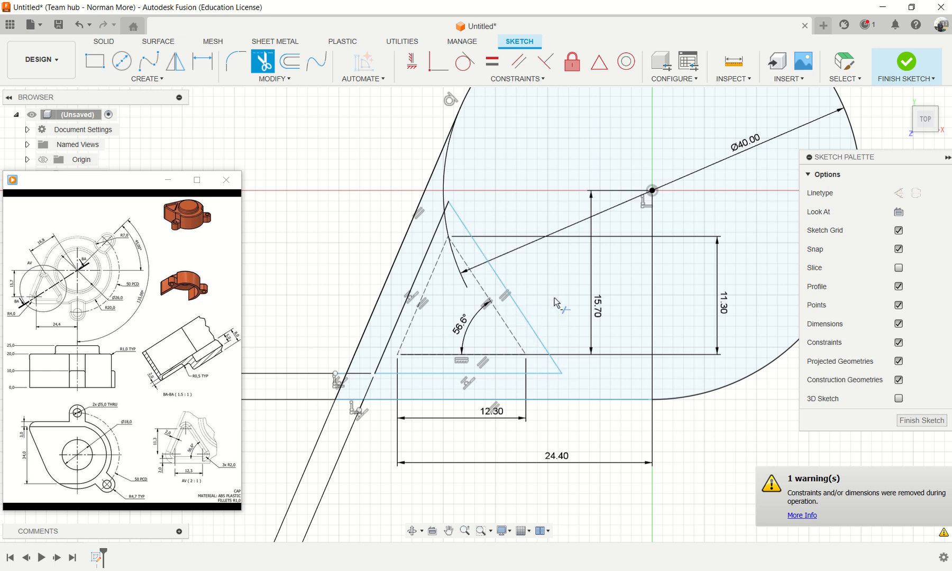
key("Escape")
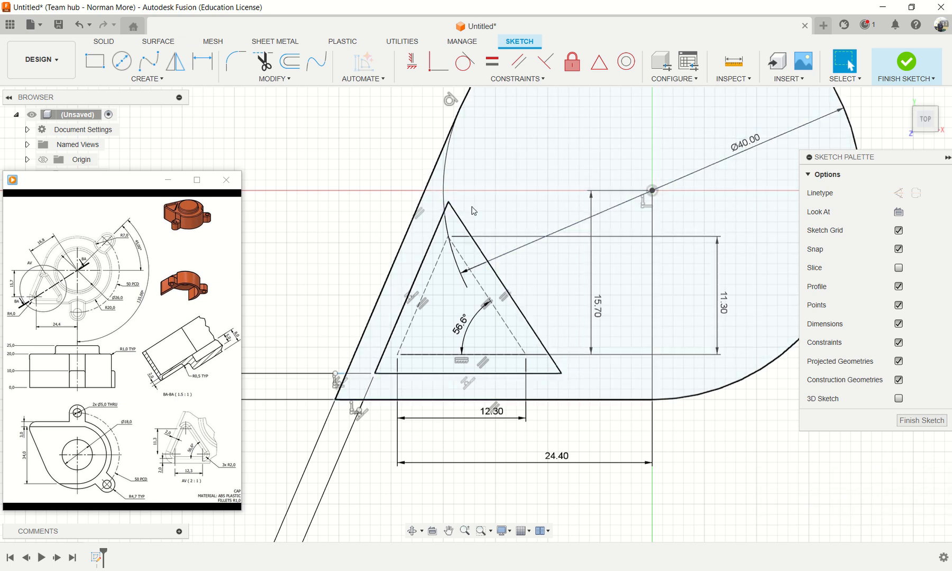
- Offset the solid triangle's right side 0.5 mm toward the triangle's inside, with chain selection off
left_click(289, 61)
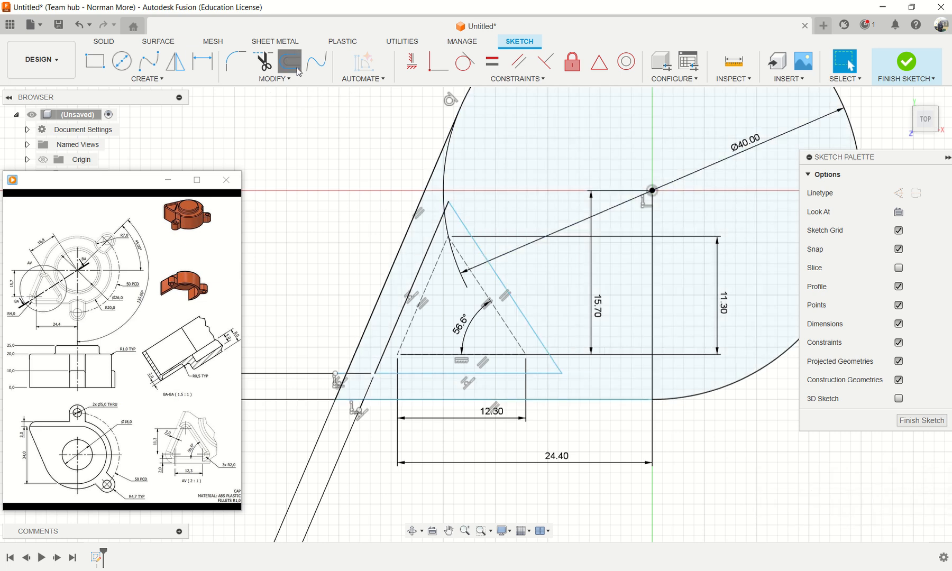
left_click(501, 284)
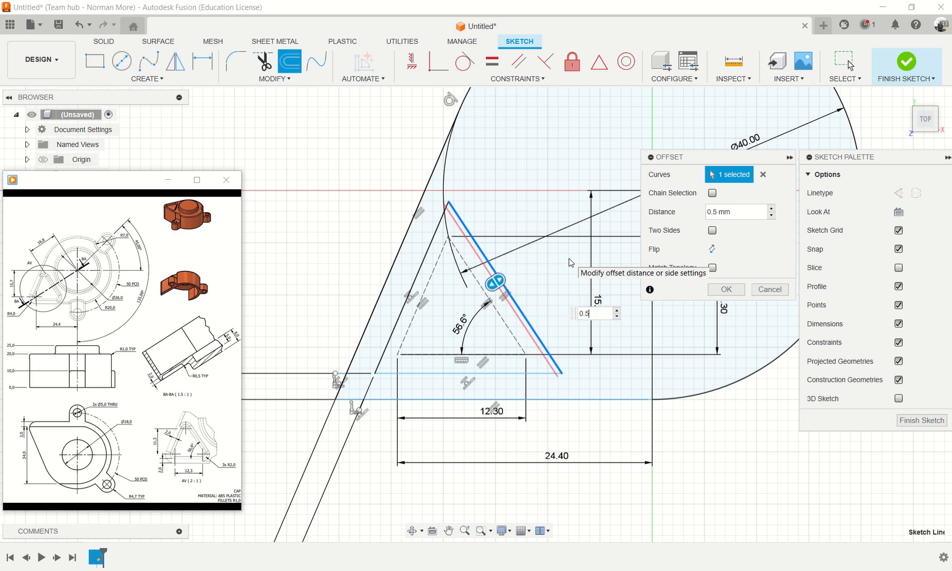
type("0.5")
key("Return")
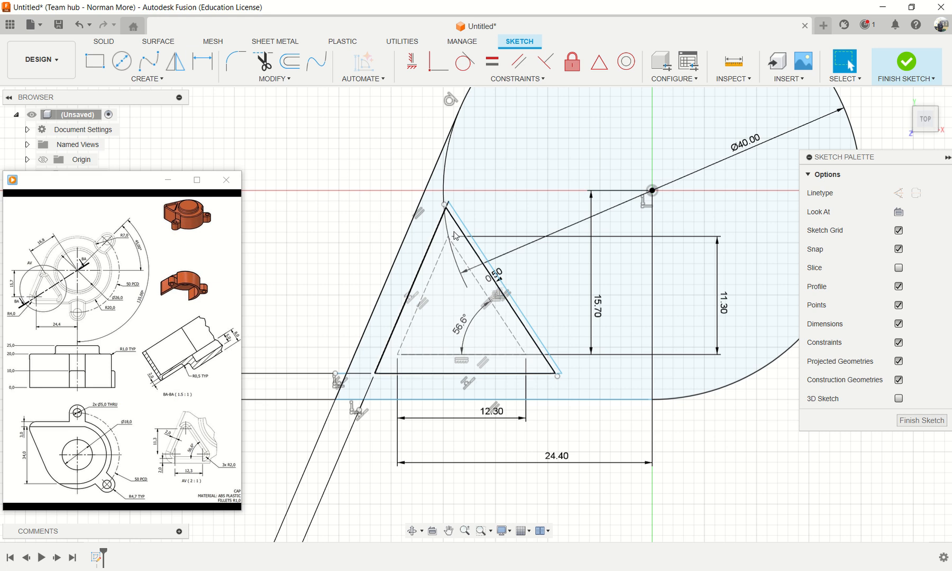
scroll(456, 234, "up", 5)
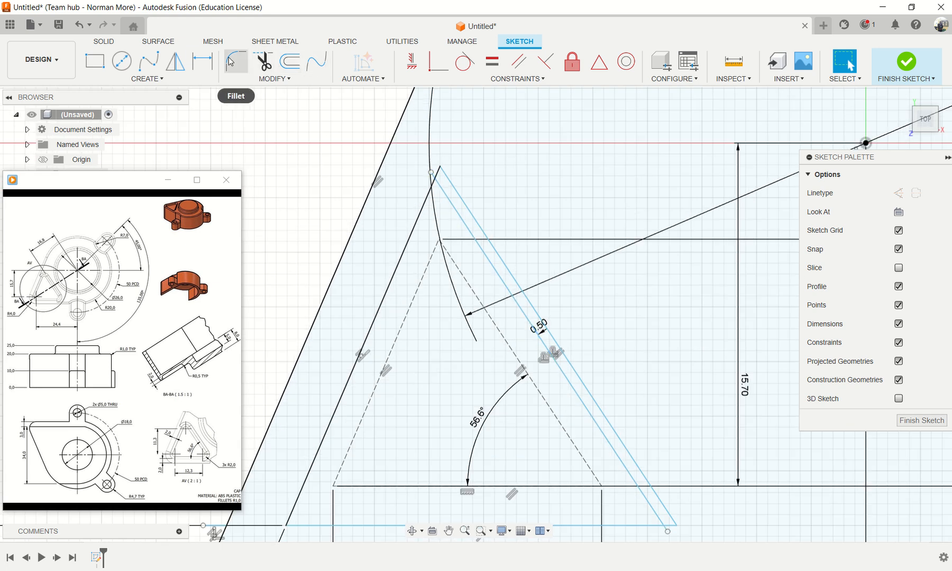
left_click(263, 62)
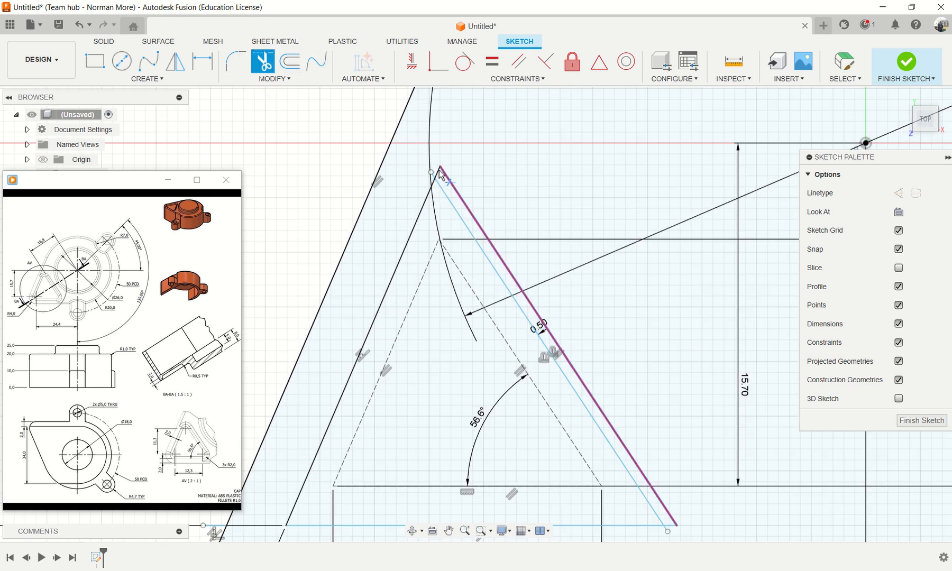
left_click(440, 176)
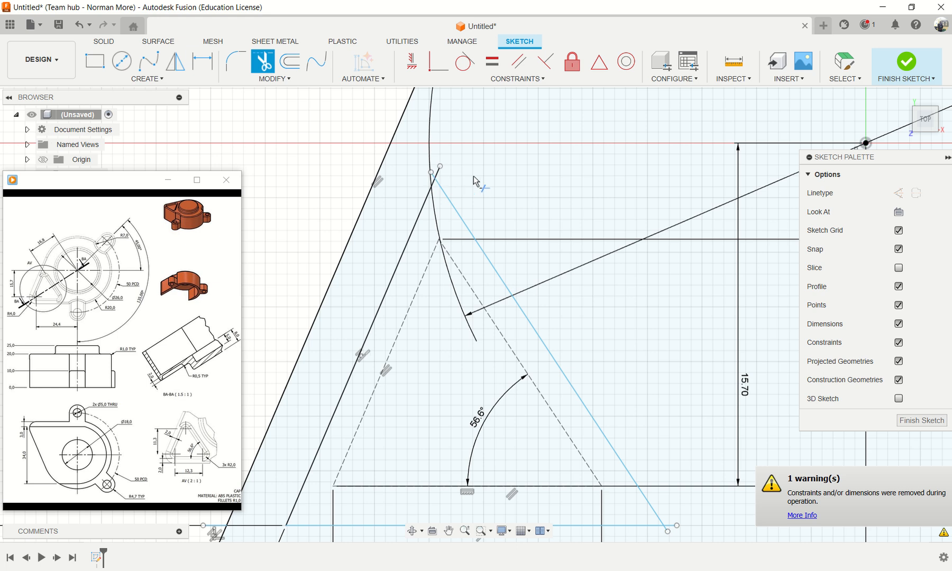
key("ctrl+z")
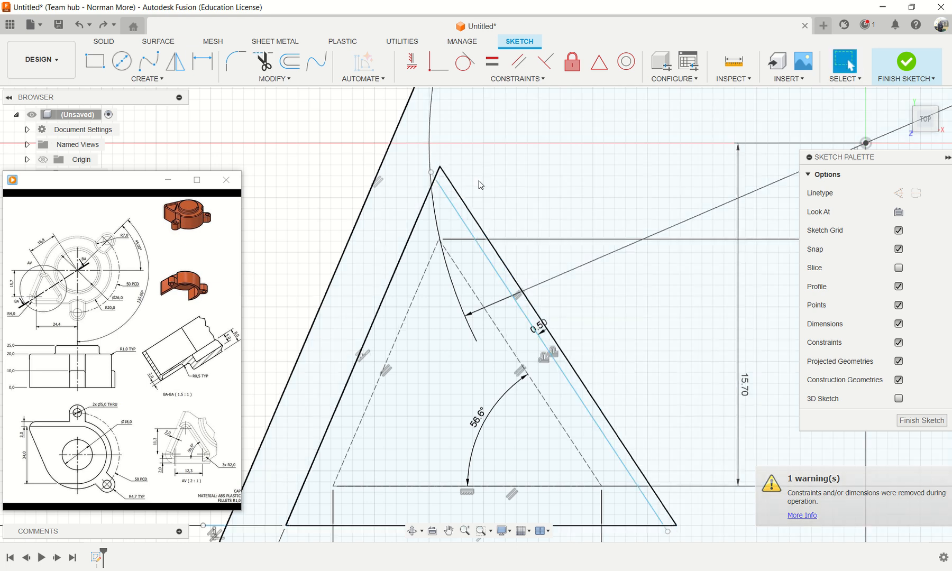
- Trim the solid triangle's left side and bottom edge where they overhang the new 0.5 mm offset line
scroll(439, 180, "up", 2)
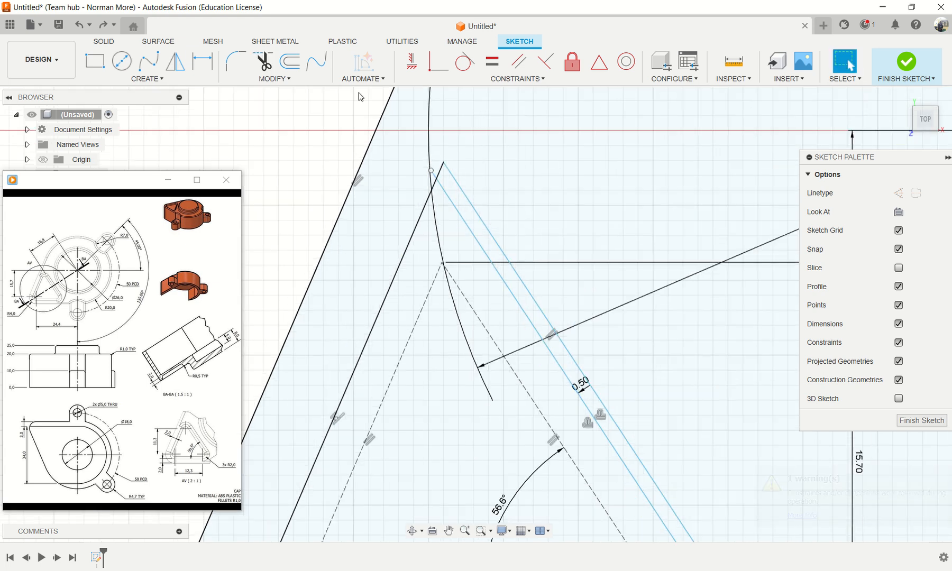
left_click(274, 73)
left_click(441, 177)
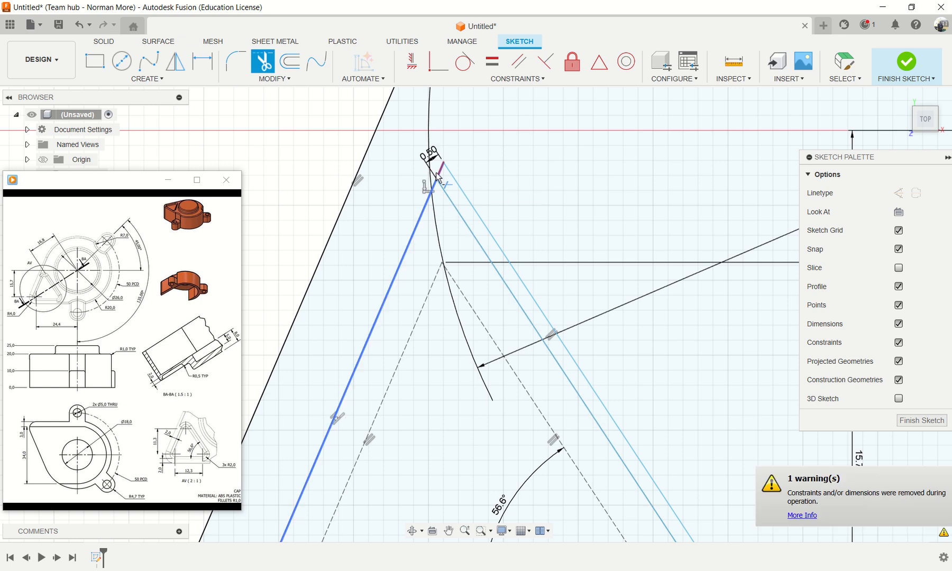
scroll(575, 333, "down", 4)
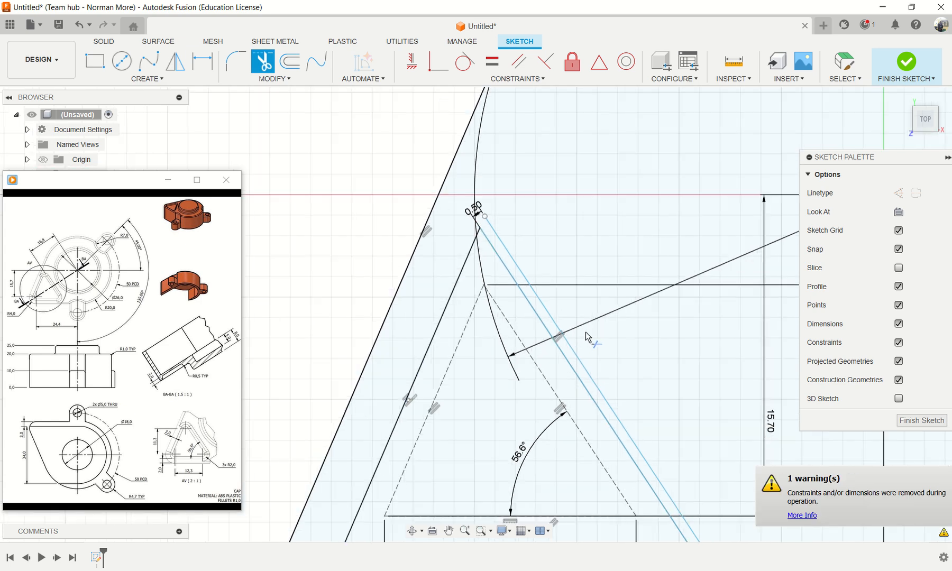
scroll(673, 447, "up", 3)
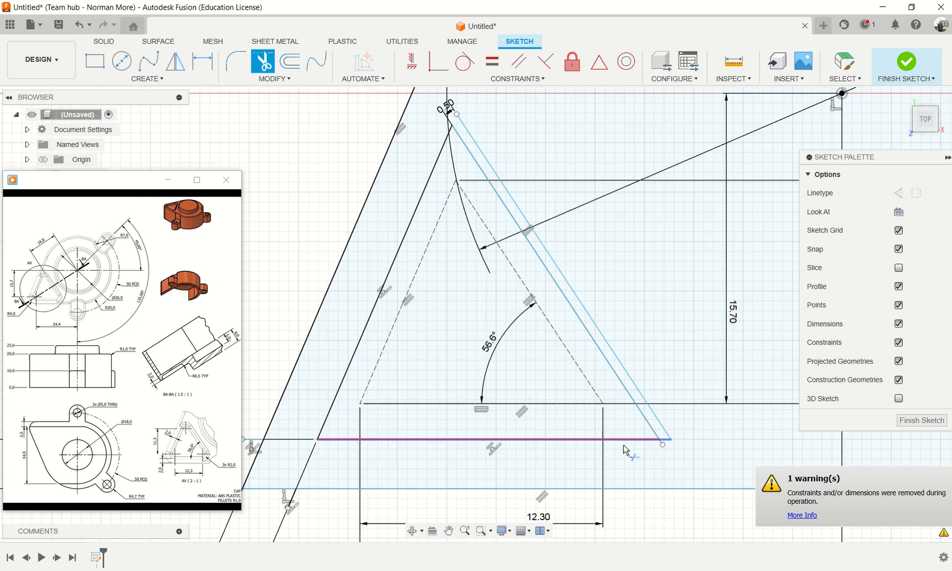
left_click(673, 441)
left_click(680, 437)
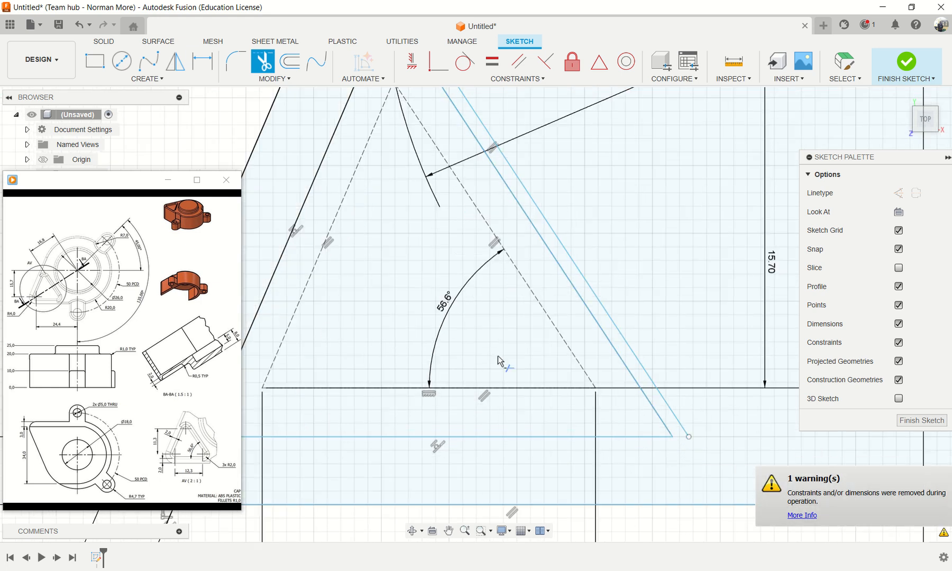
scroll(498, 356, "down", 4)
scroll(474, 306, "up", 2)
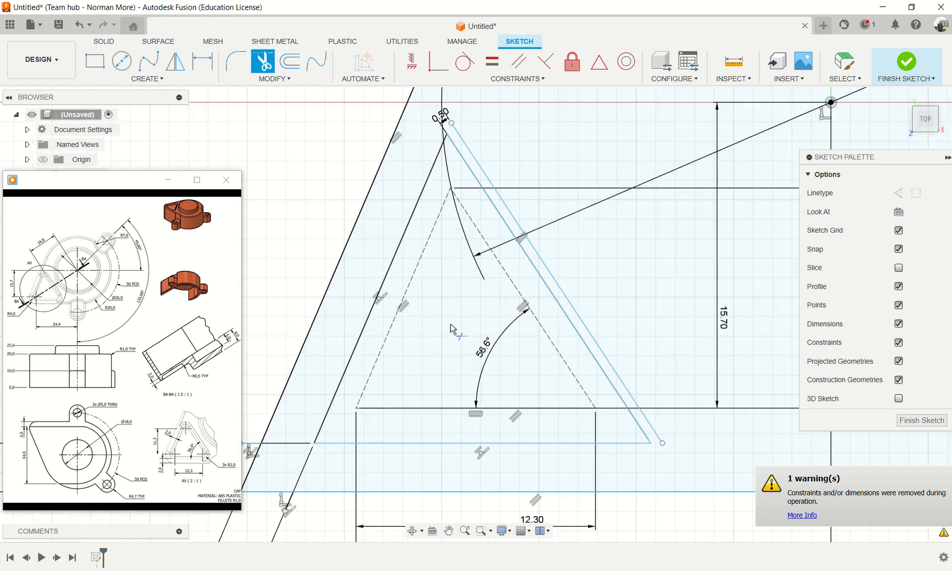
scroll(450, 329, "down", 4)
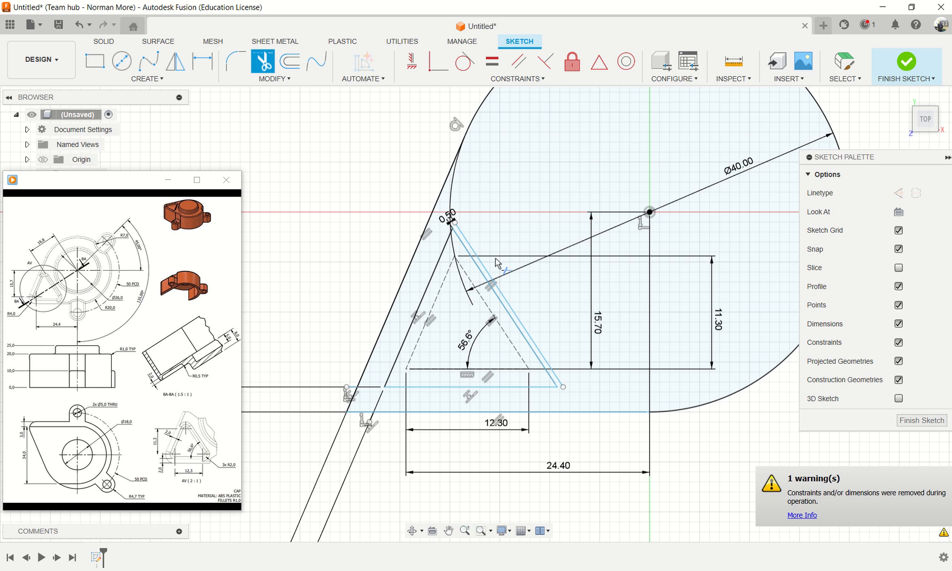
key("Escape")
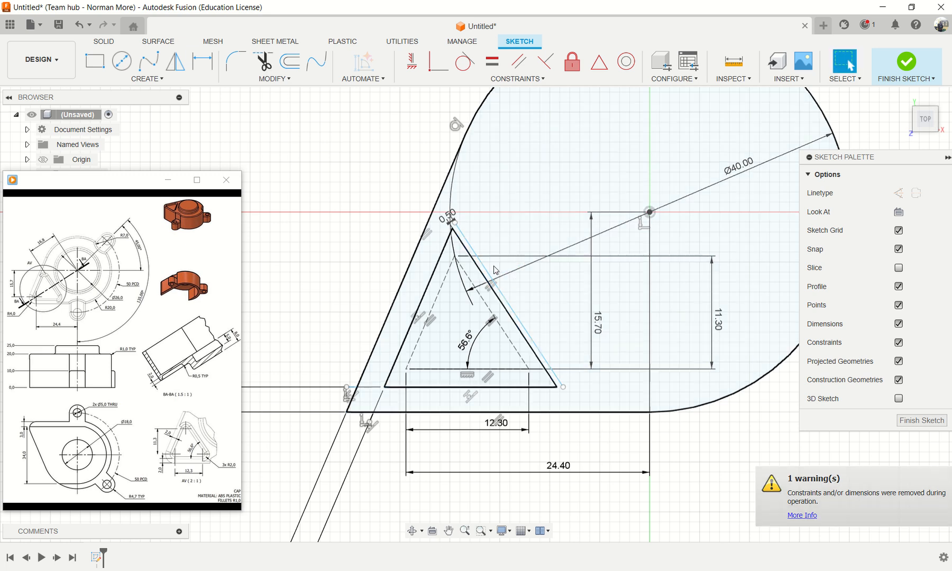
- Convert the outer of the two parallel right-side lines of the triangle to a construction line
left_click(493, 280)
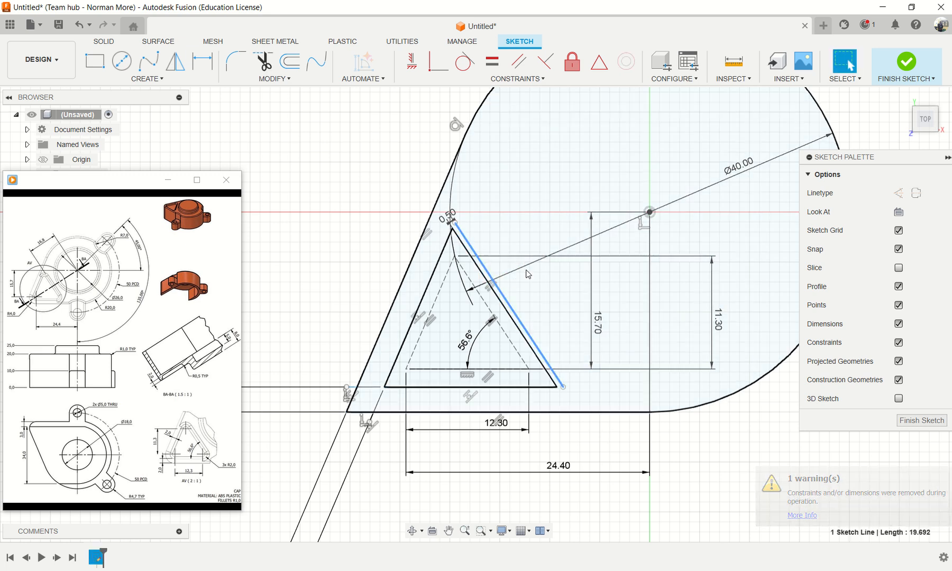
left_click(898, 193)
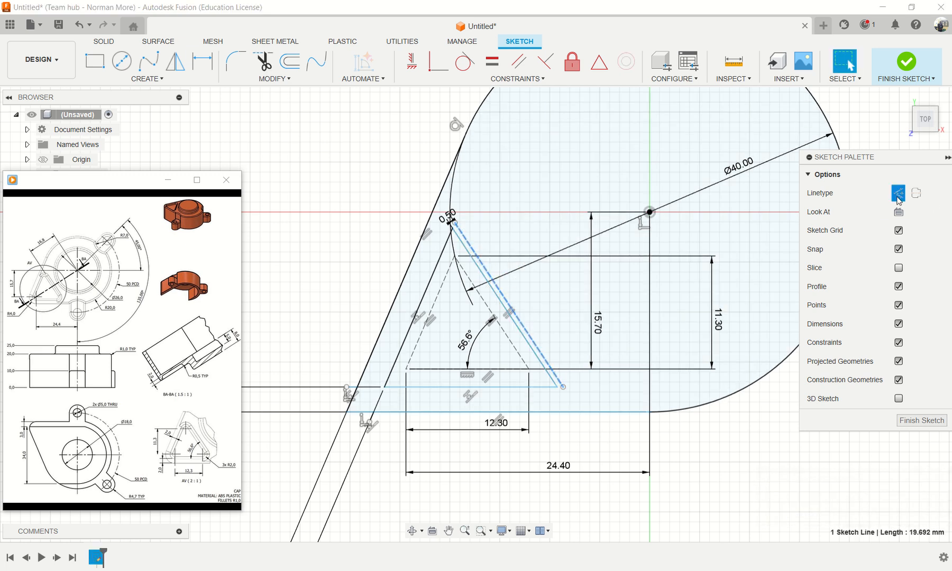
left_click(555, 319)
- Fillet the teardrop outline's sharp lower-left corner with a 4 mm radius
scroll(489, 326, "up", 2)
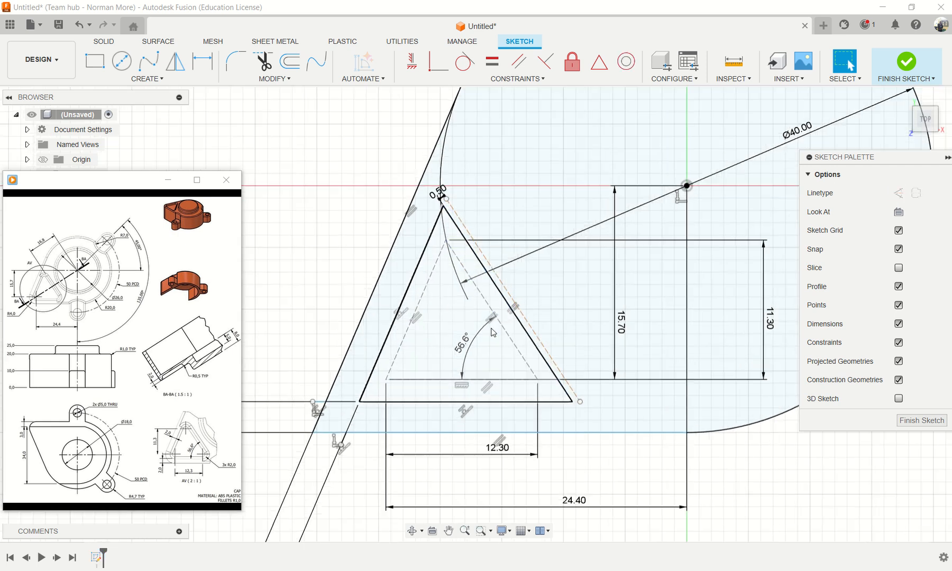
scroll(491, 328, "down", 1)
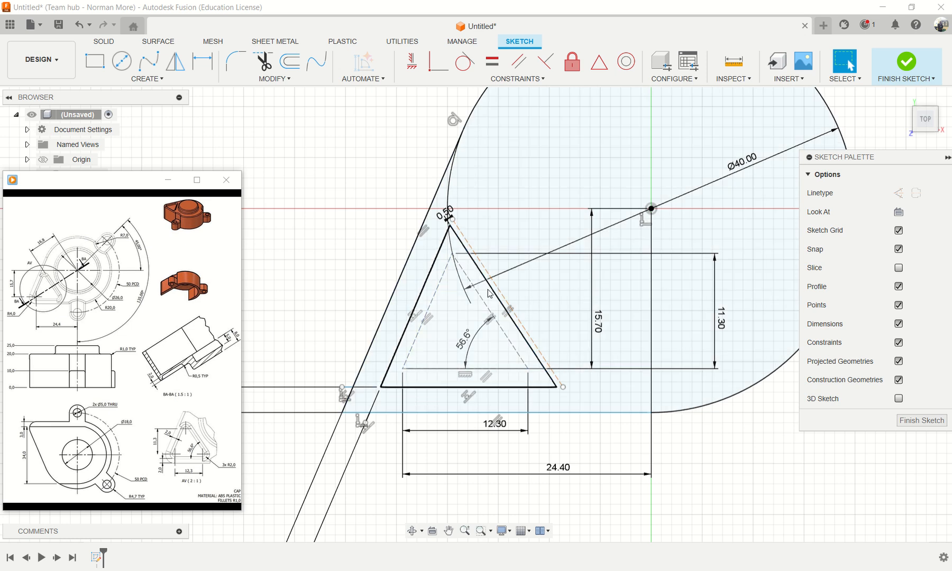
scroll(490, 294, "down", 3)
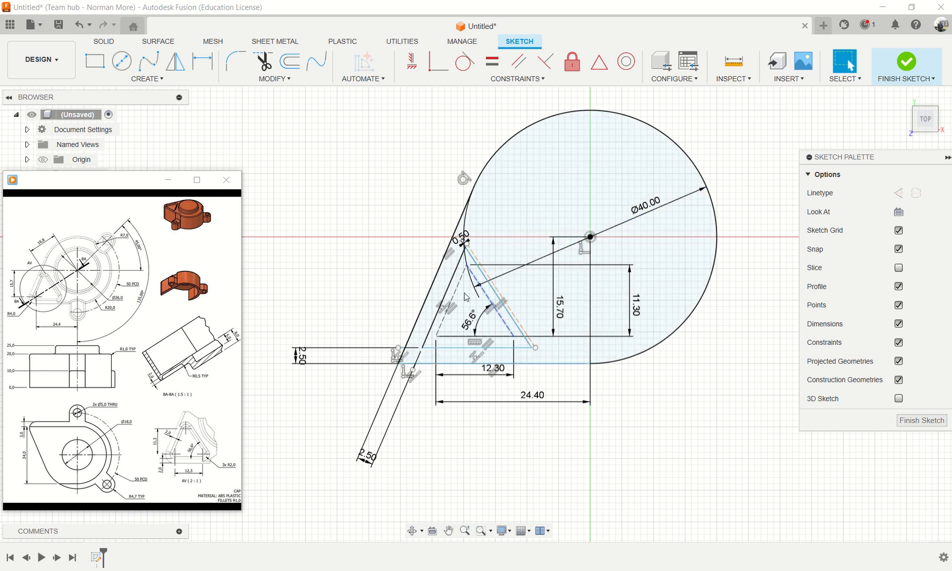
scroll(486, 298, "up", 2)
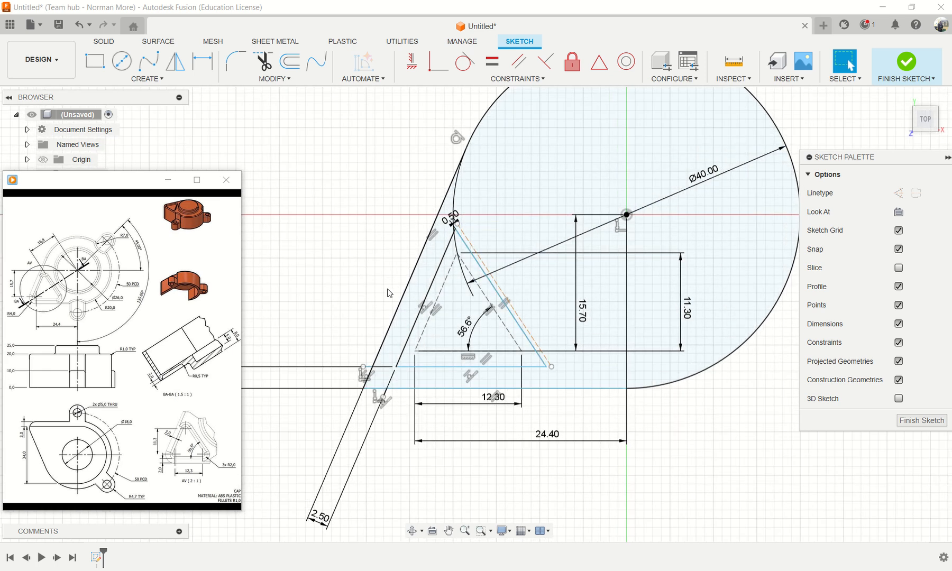
scroll(376, 302, "up", 2)
middle_click_drag(380, 341, 403, 195)
left_click(231, 64)
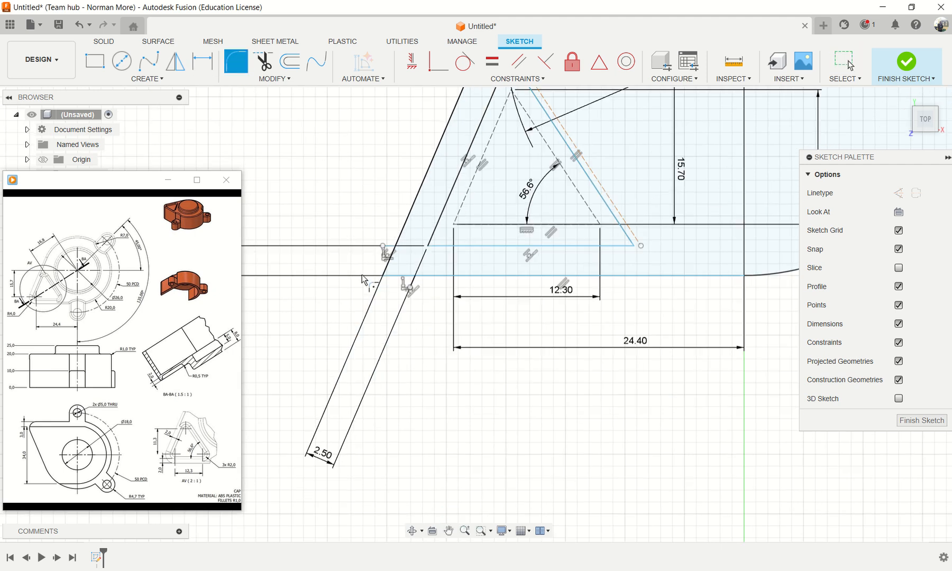
left_click(381, 276)
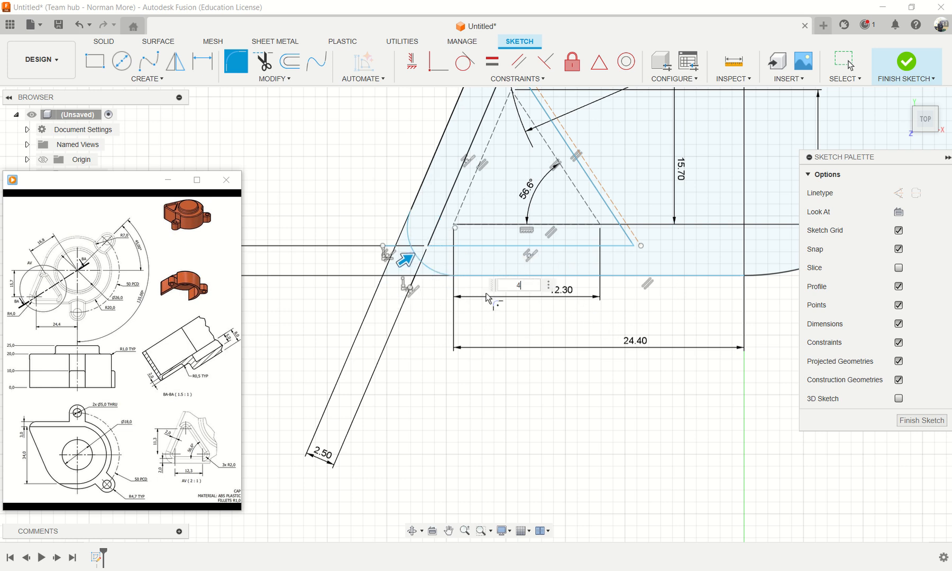
key("Return")
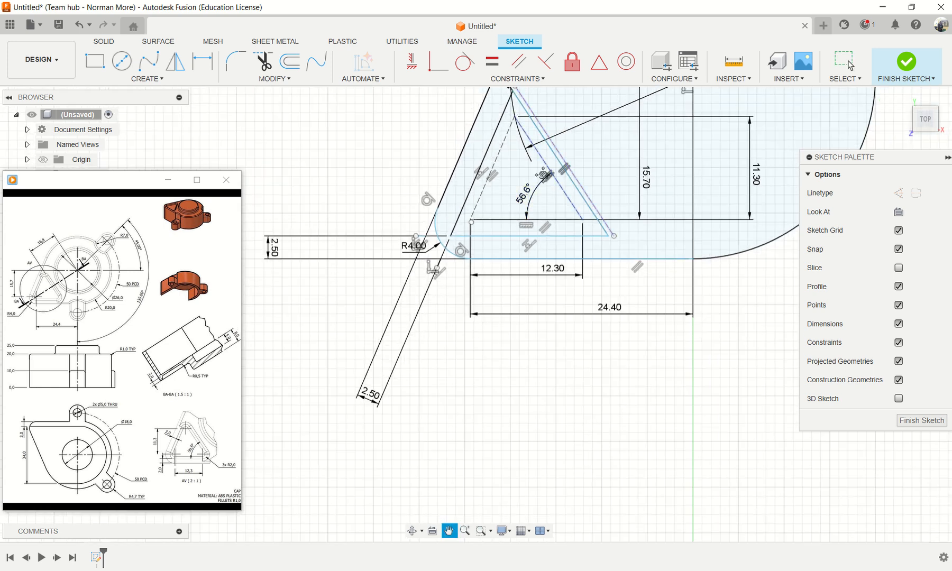
middle_click_drag(483, 181, 510, 258)
left_click(510, 258)
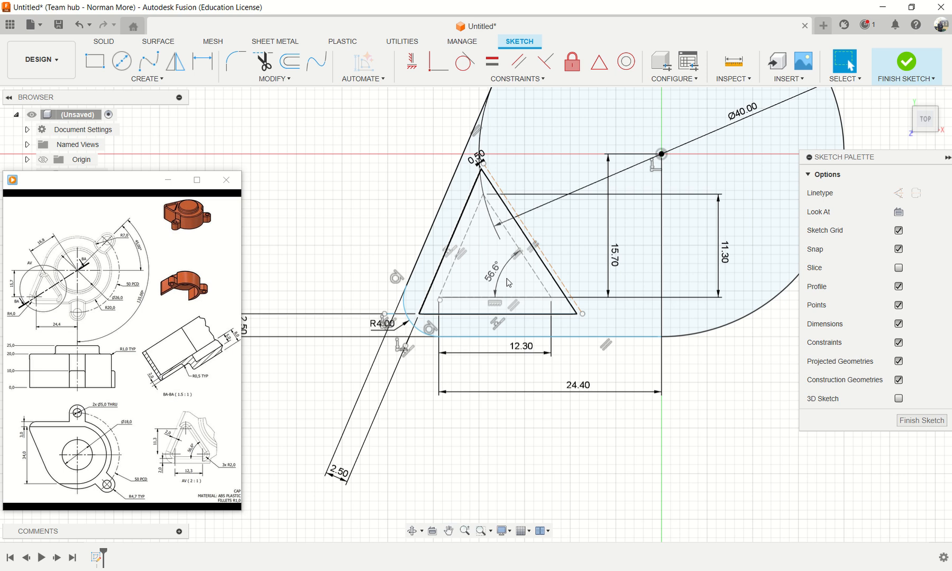
- Extrude the teardrop profile together with the inner triangle profile 20 mm as a new body
scroll(757, 275, "down", 4)
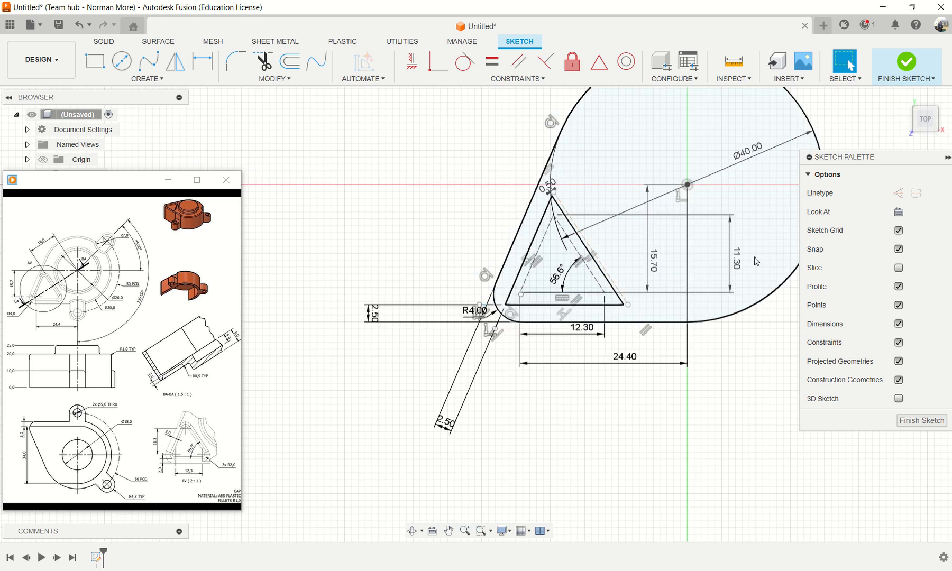
mouse_move(728, 218)
middle_mouse_down()
mouse_move(677, 280)
mouse_move(684, 287)
middle_mouse_up()
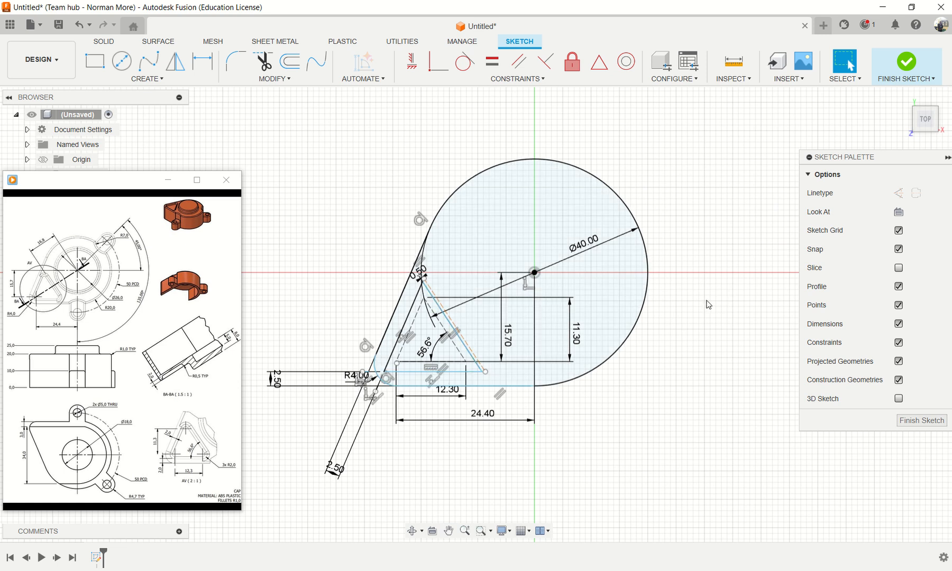
key("e")
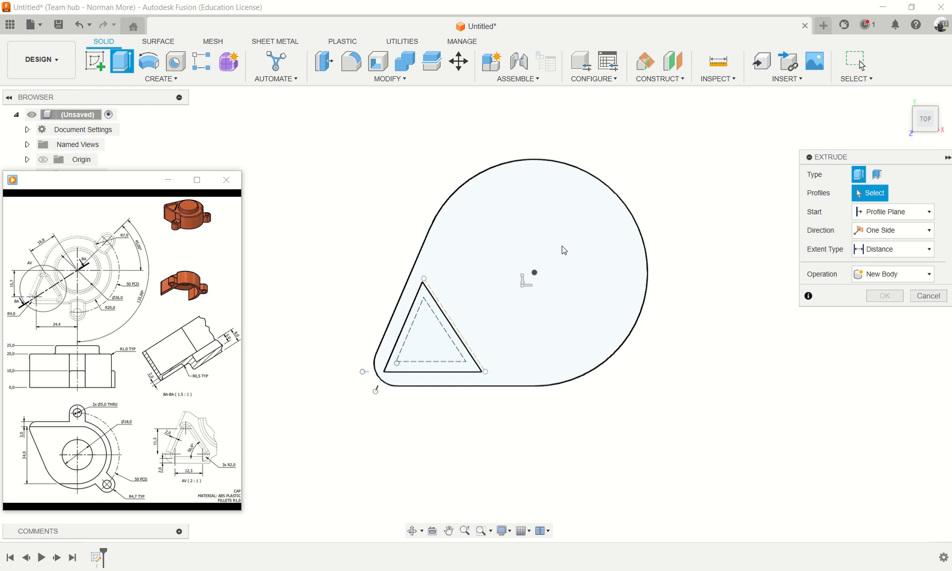
left_click(565, 244)
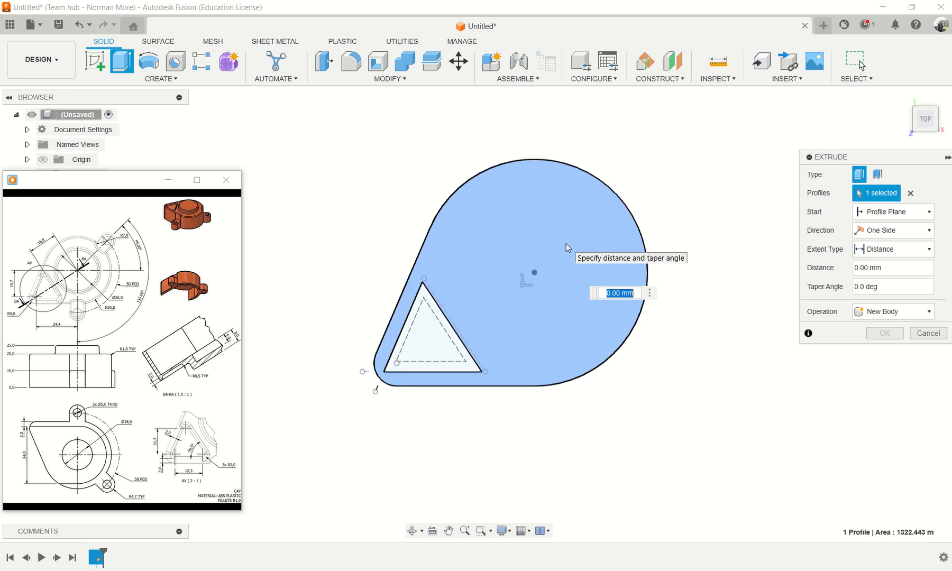
left_click(433, 346)
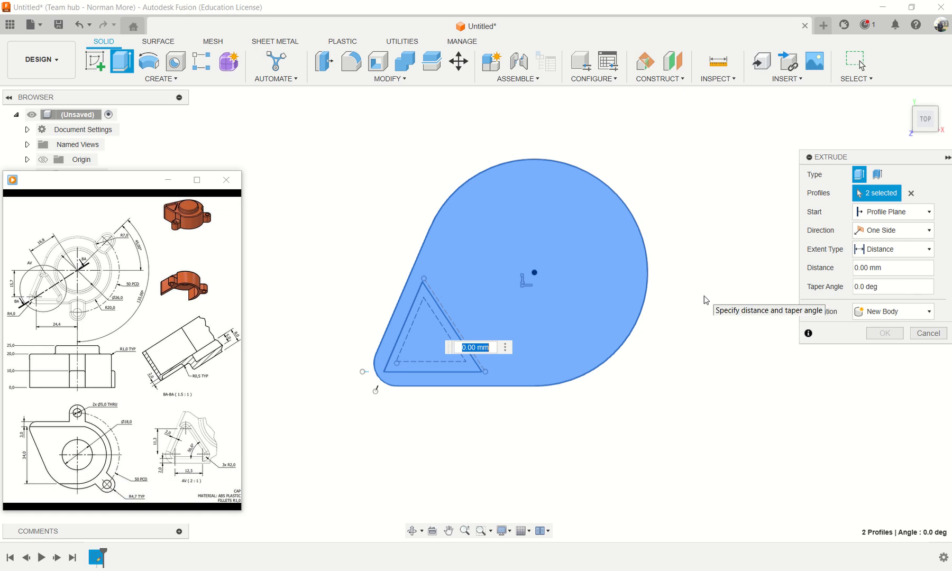
type("0")
key("Return")
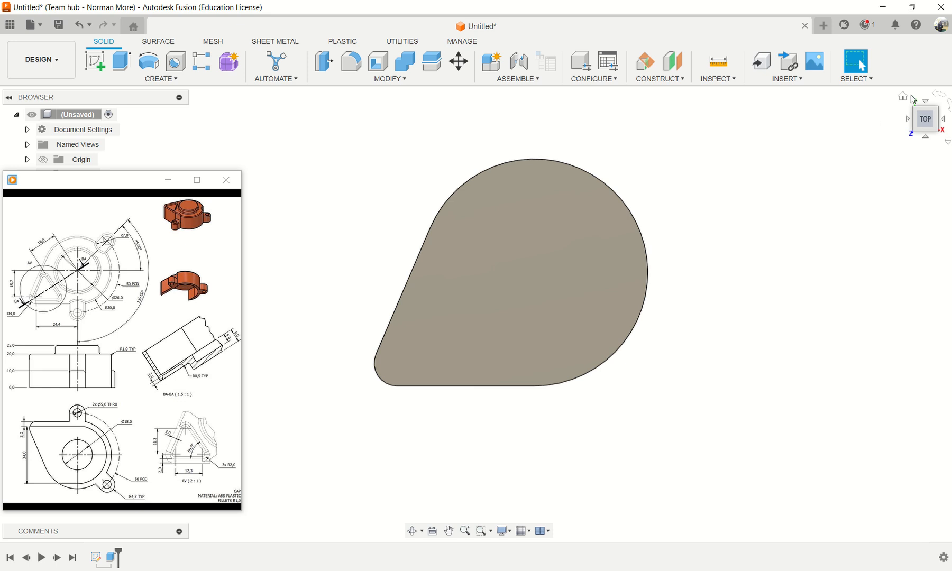
- View the extruded body from the home orientation and select its top face
left_click(907, 100)
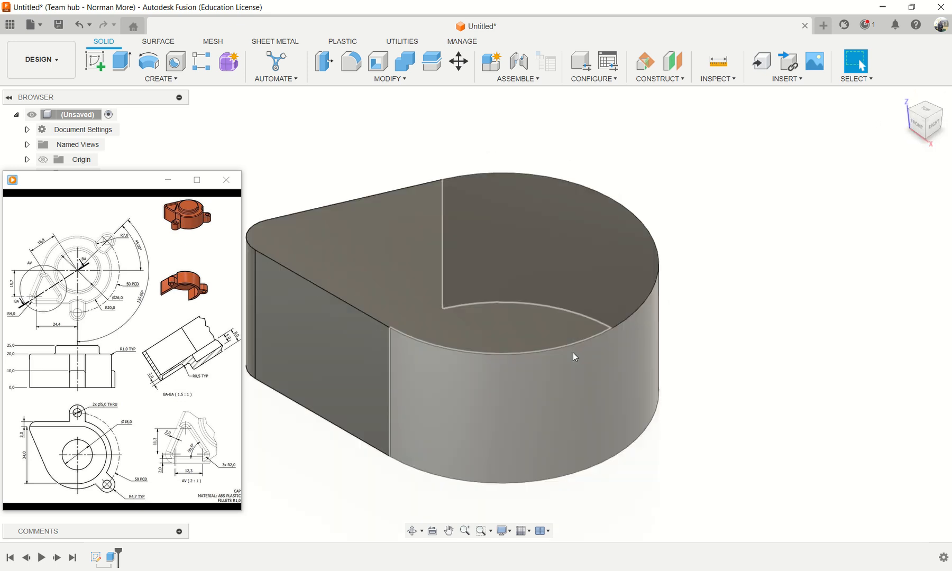
middle_click_drag(572, 353, 736, 358)
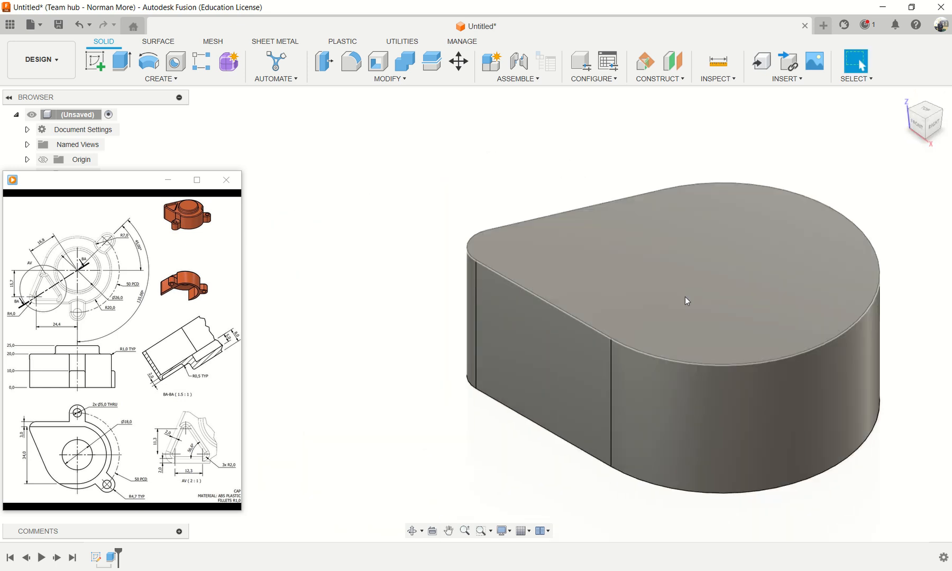
left_click(687, 269)
middle_click_drag(737, 269, 607, 261)
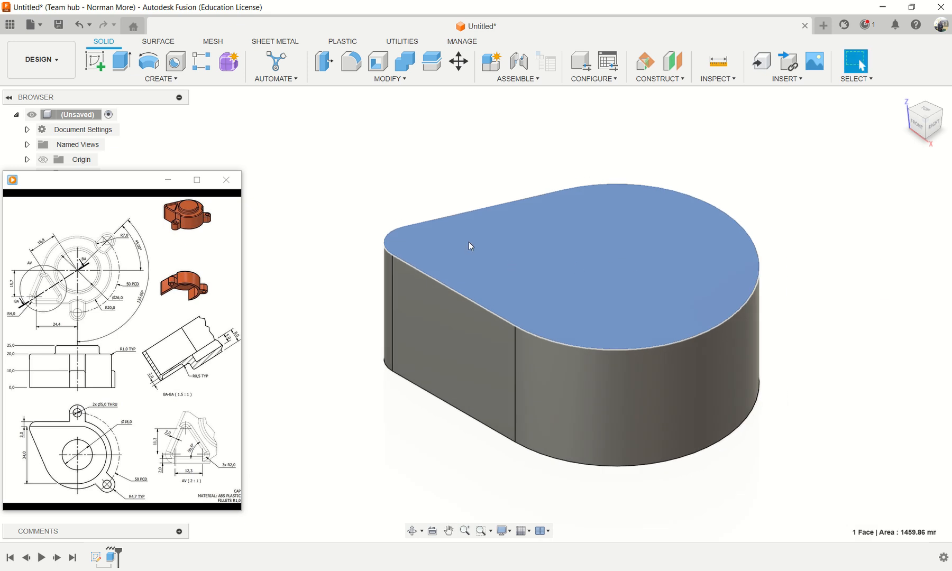
scroll(469, 242, "up", 2)
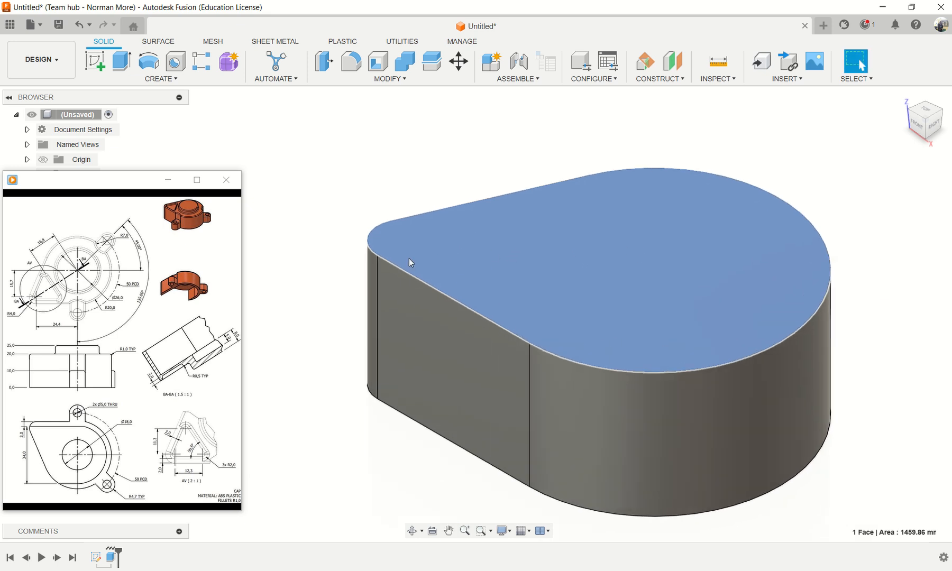
- Move the reference drawing clear of the browser, show the base sketch, and start a new sketch on the body's top face
mouse_move(165, 365)
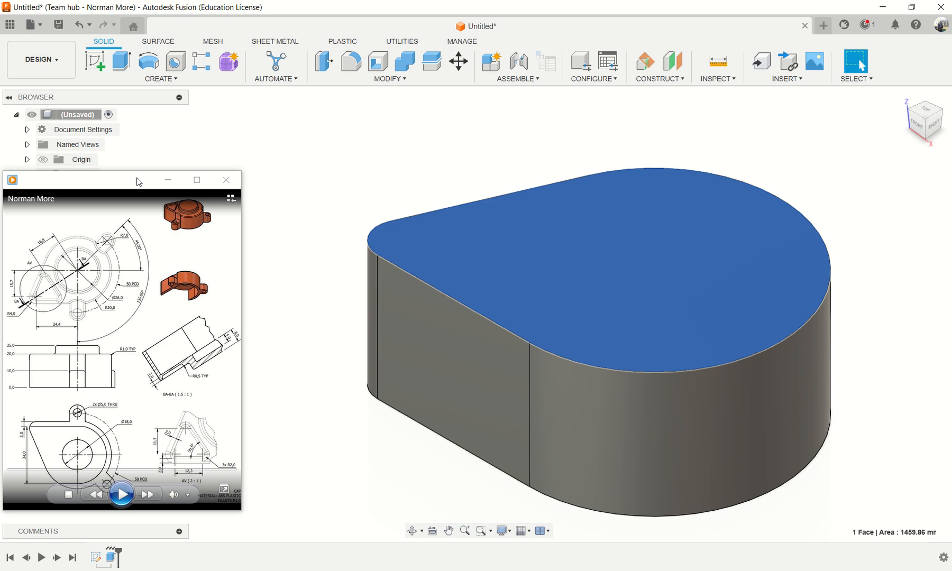
left_click_drag(138, 182, 153, 454)
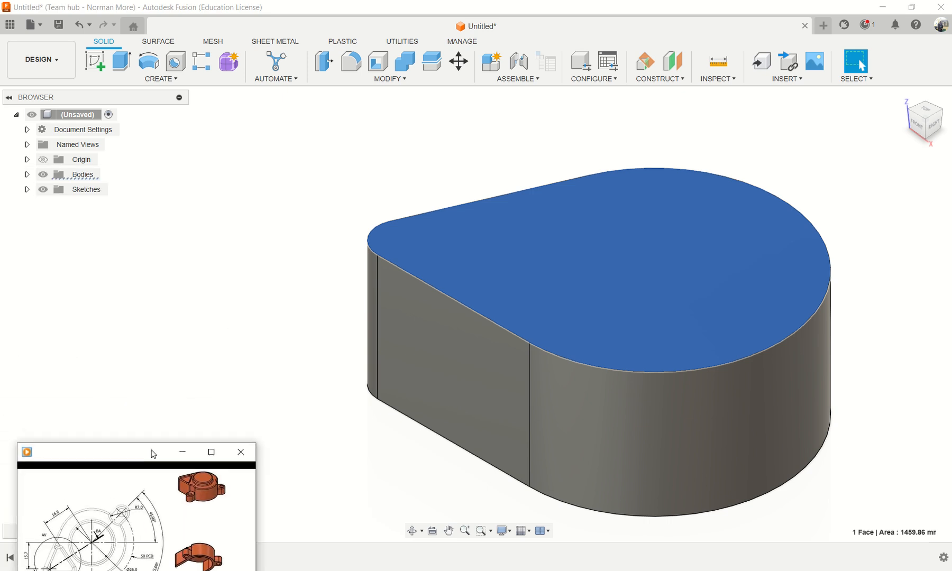
left_click(27, 189)
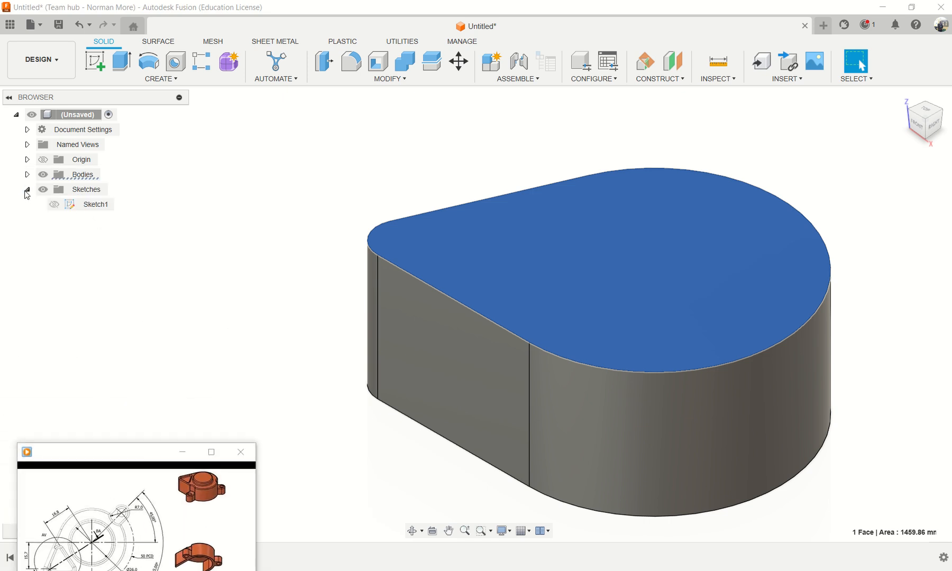
left_click(54, 205)
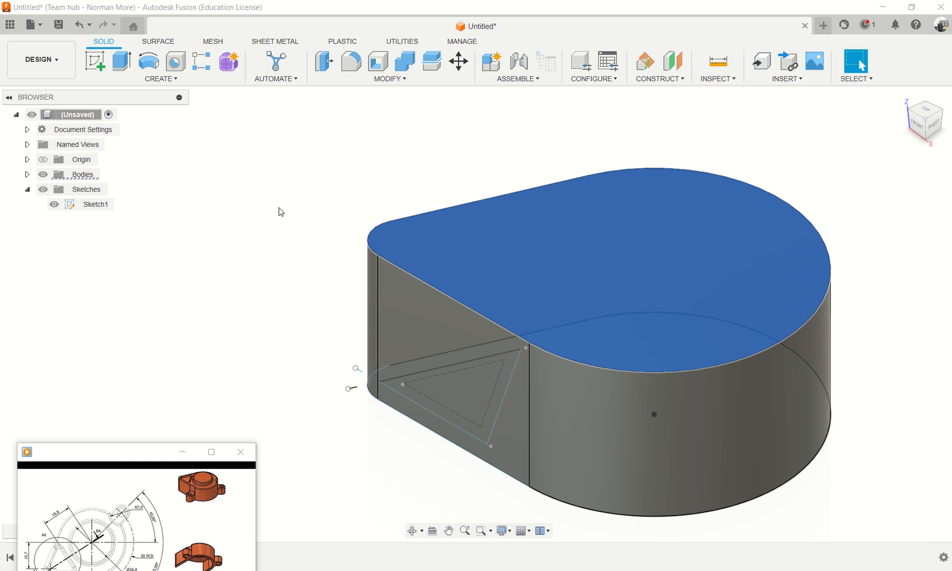
left_click(101, 60)
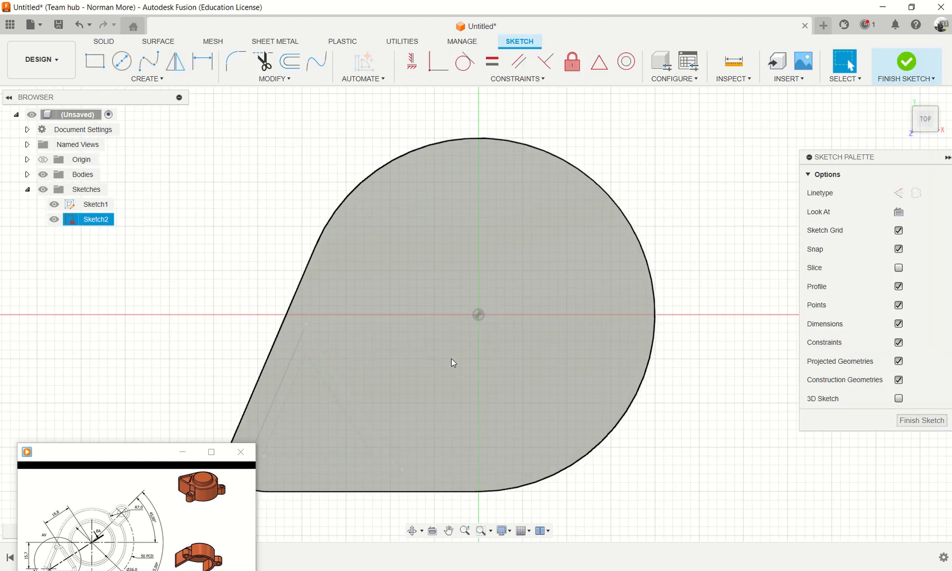
- Project the three solid sides of the base sketch's triangle into the top-face sketch with the projection link kept on
mouse_move(451, 358)
middle_mouse_down()
mouse_move(551, 314)
mouse_move(584, 269)
middle_mouse_up()
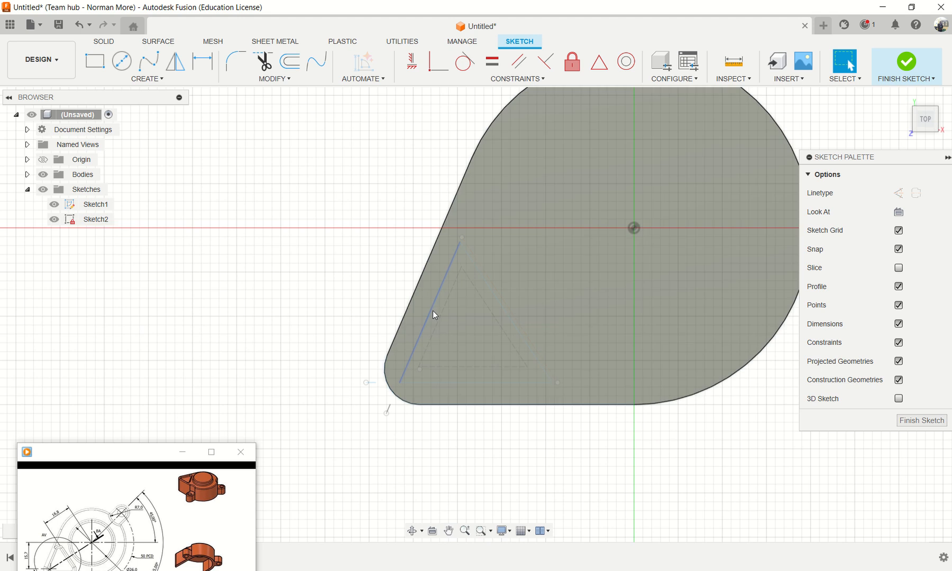
key("p")
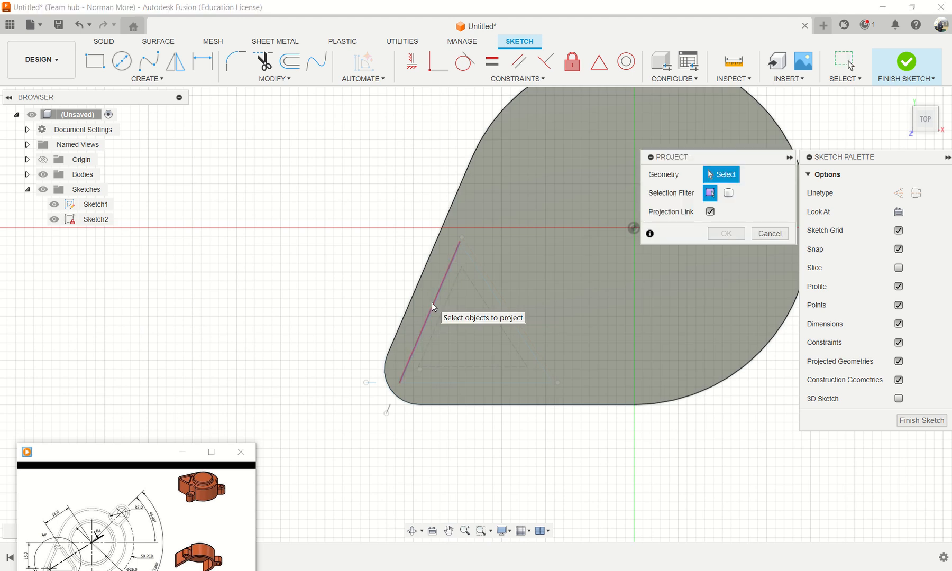
left_click(432, 302)
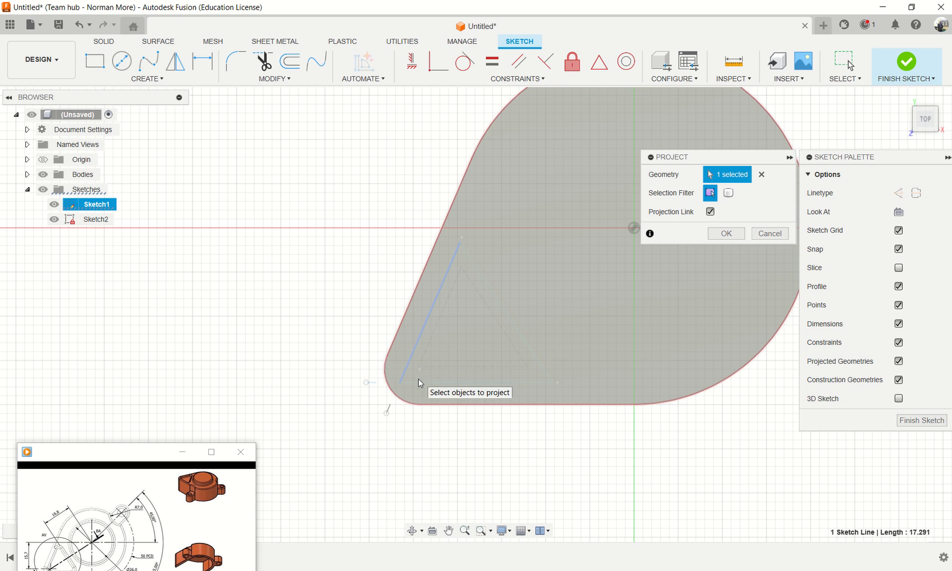
left_click(421, 383)
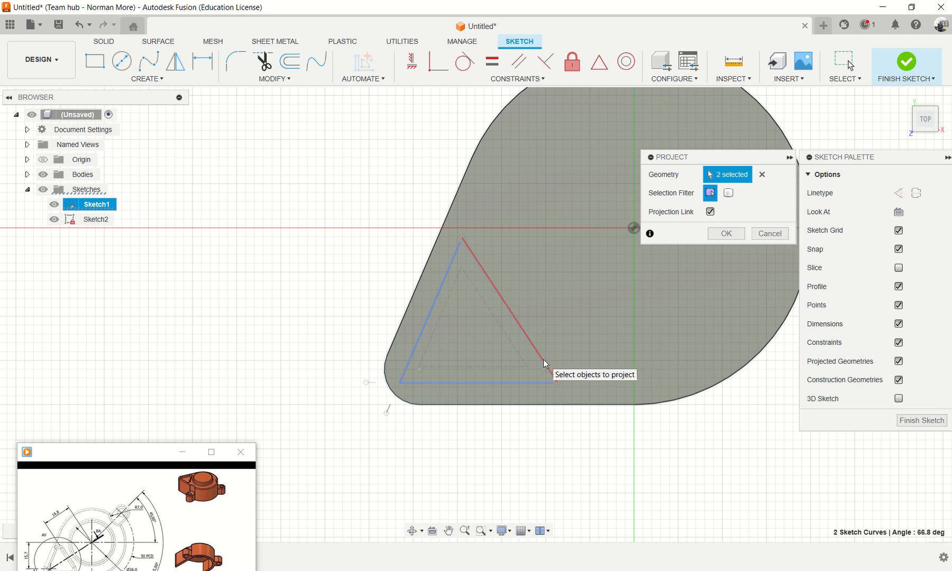
left_click(542, 361)
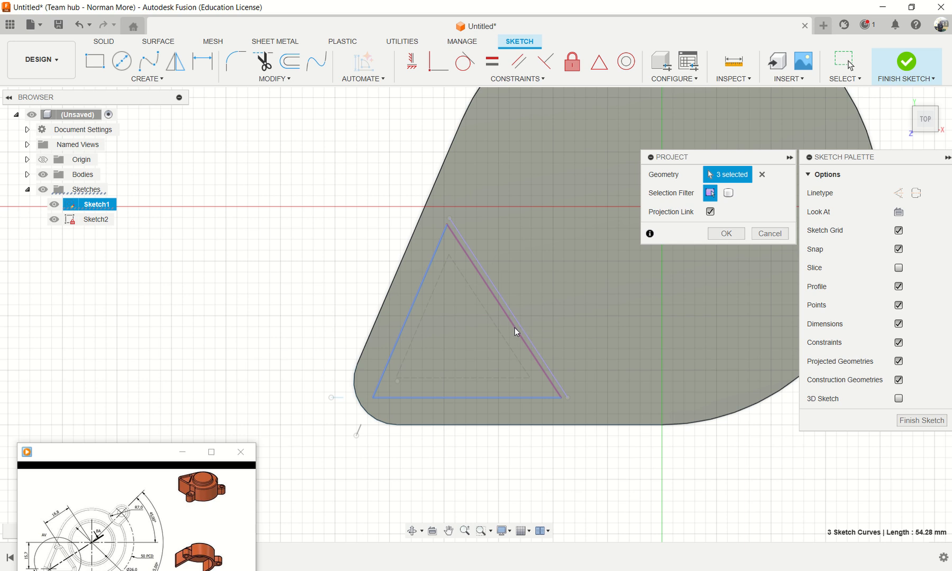
scroll(515, 327, "up", 2)
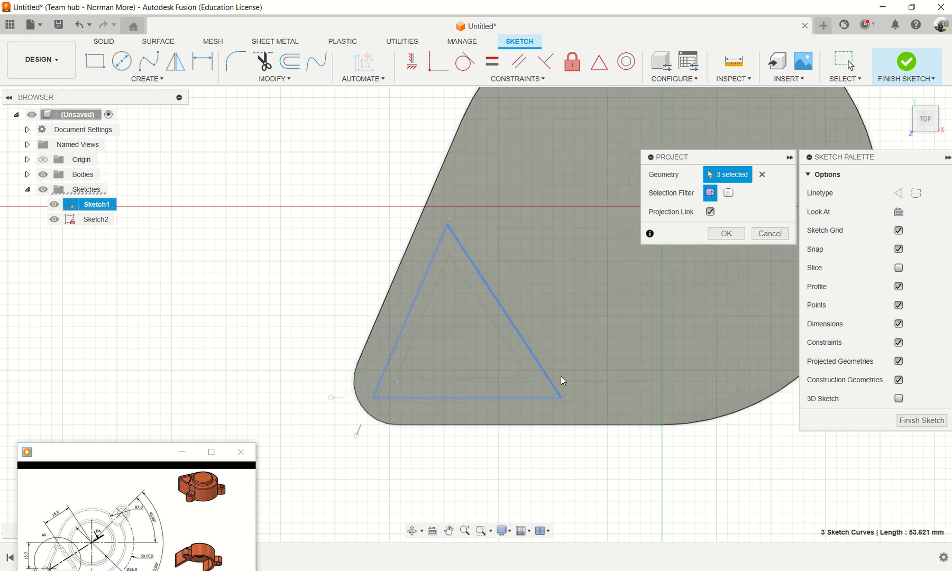
scroll(605, 367, "down", 2)
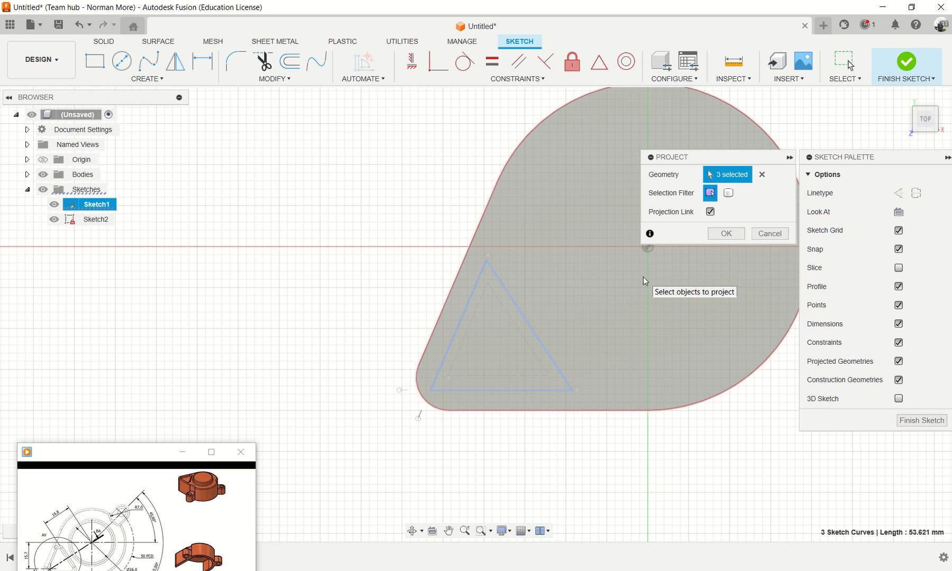
left_click(727, 233)
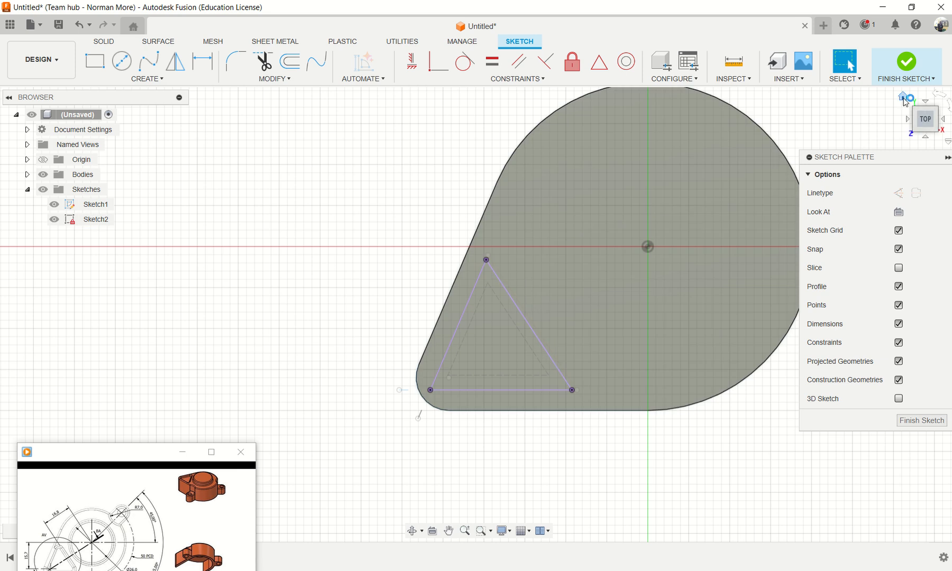
- Cut the projected triangle profile 2 mm down into the top of the body with Extrude
left_click(903, 97)
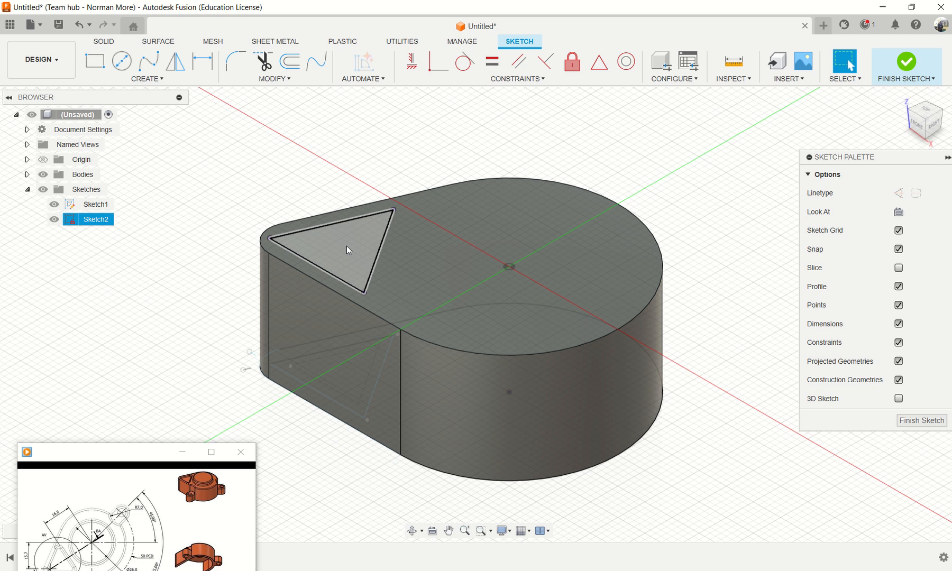
key("e")
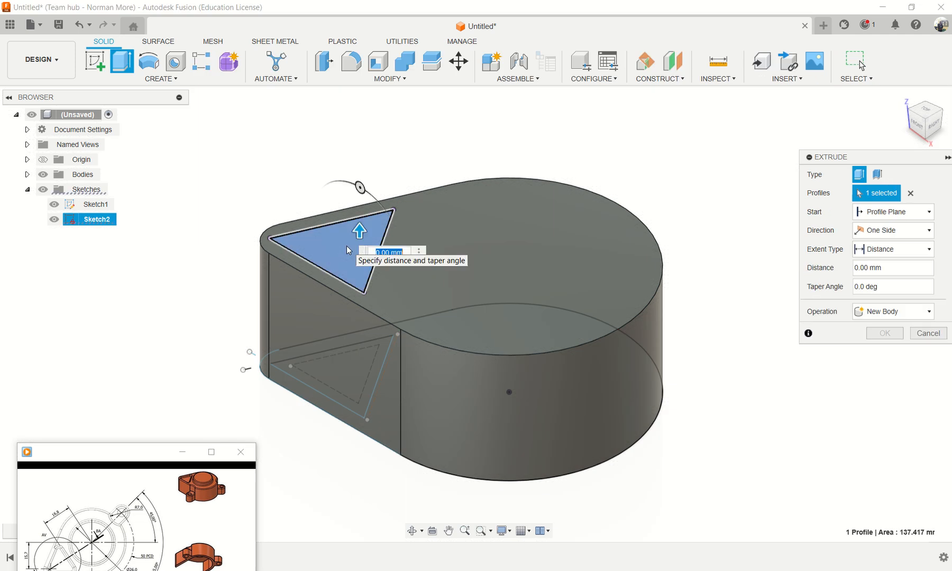
key("BackSpace")
type("-2")
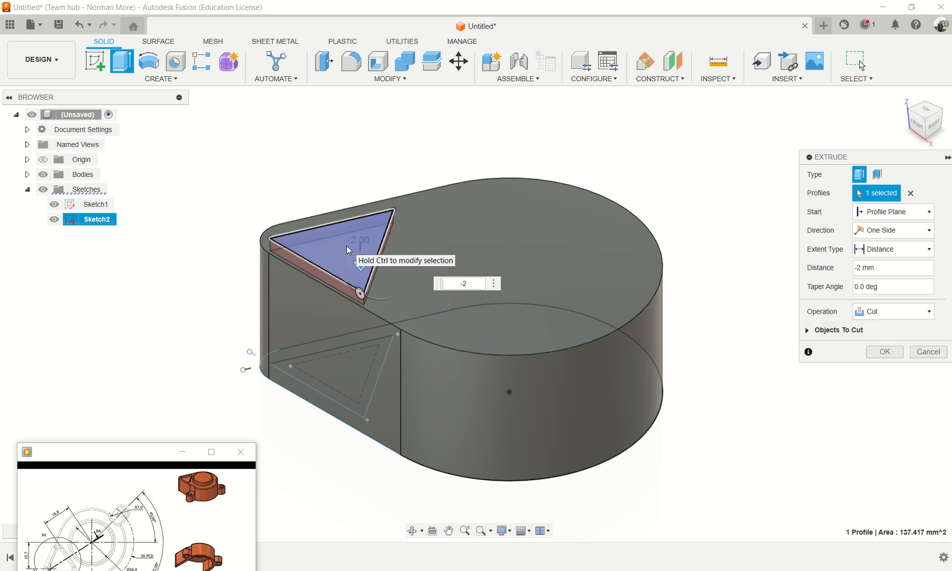
key("Return")
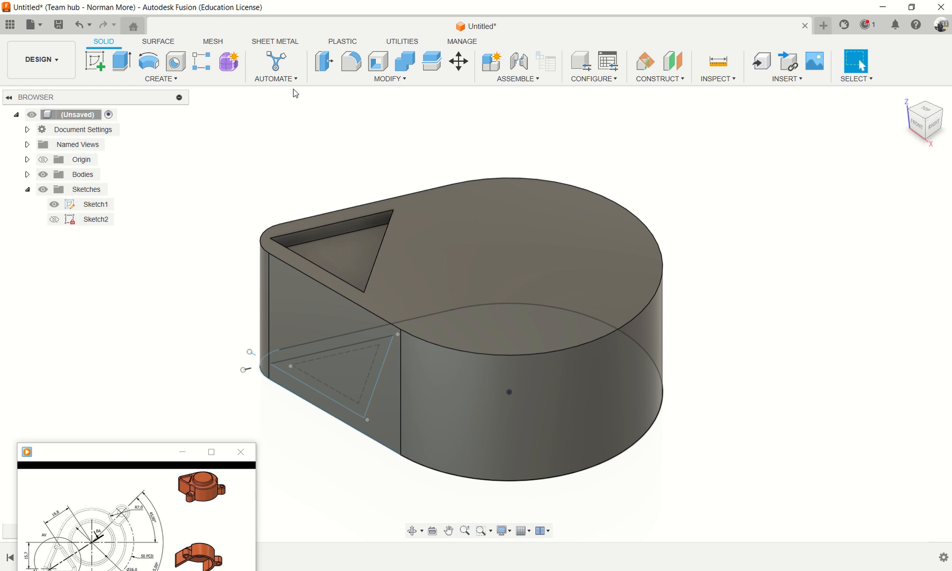
- Fillet the three vertical corner edges of the triangular pocket with a 2 mm radius
left_click(352, 67)
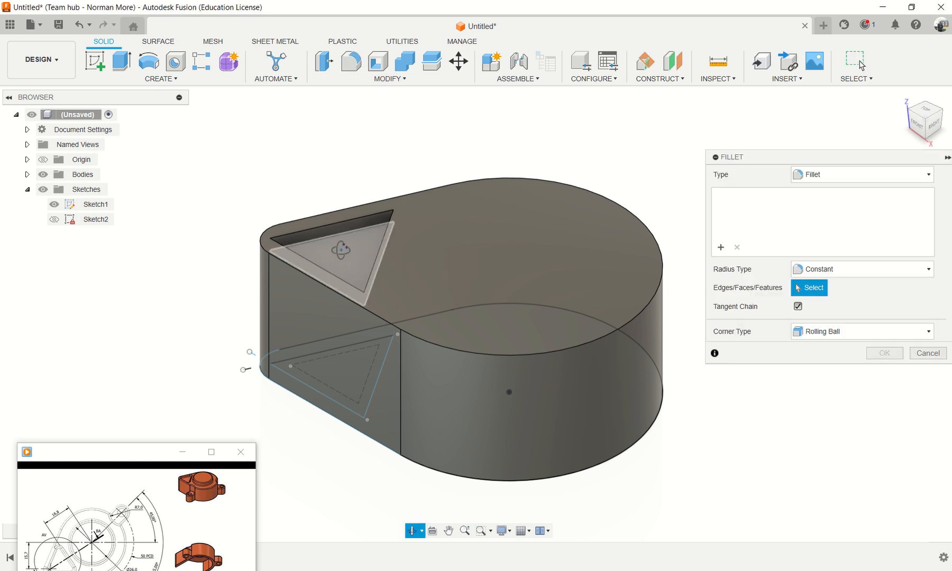
middle_click_drag(341, 250, 370, 256, "shift")
scroll(369, 256, "up", 2)
scroll(372, 255, "up", 1)
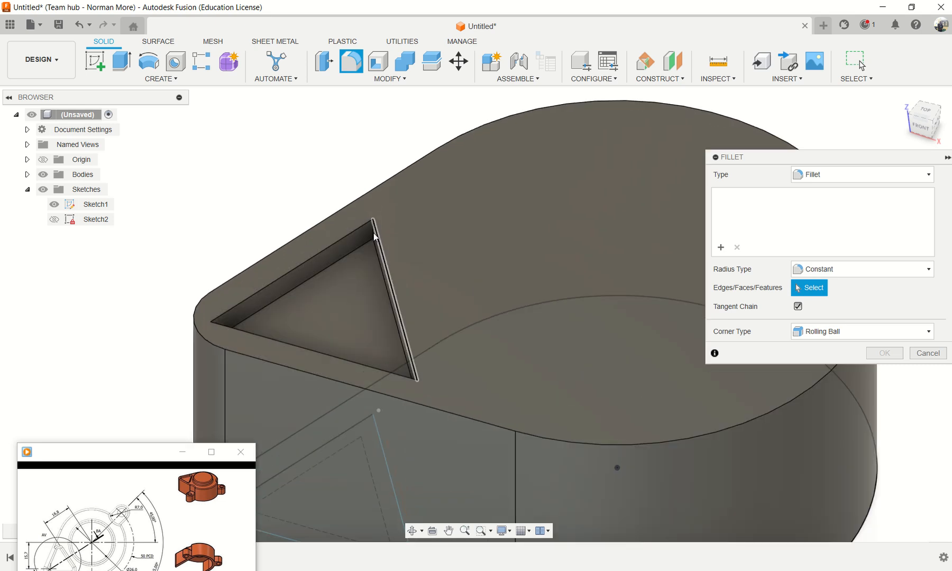
left_click(370, 241)
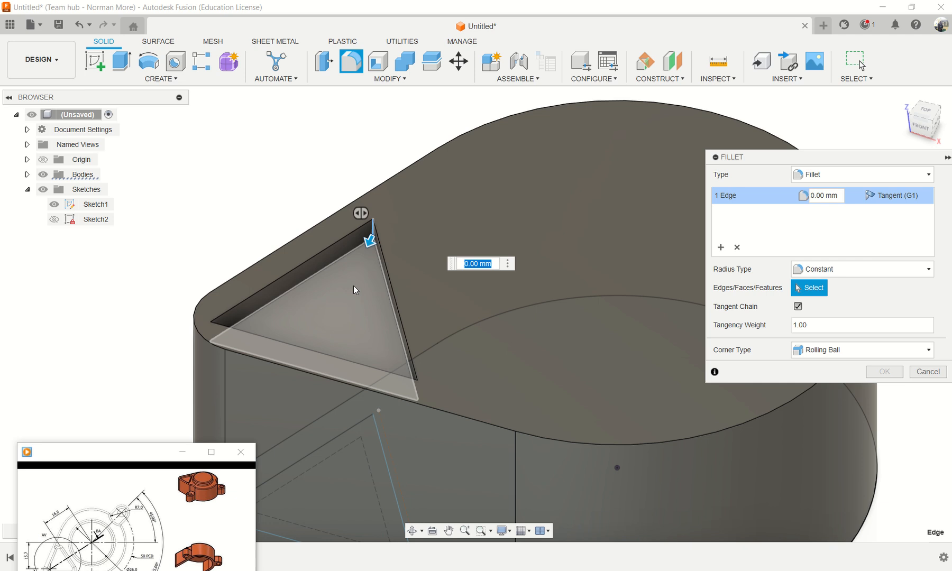
middle_click_drag(345, 286, 563, 320, "shift")
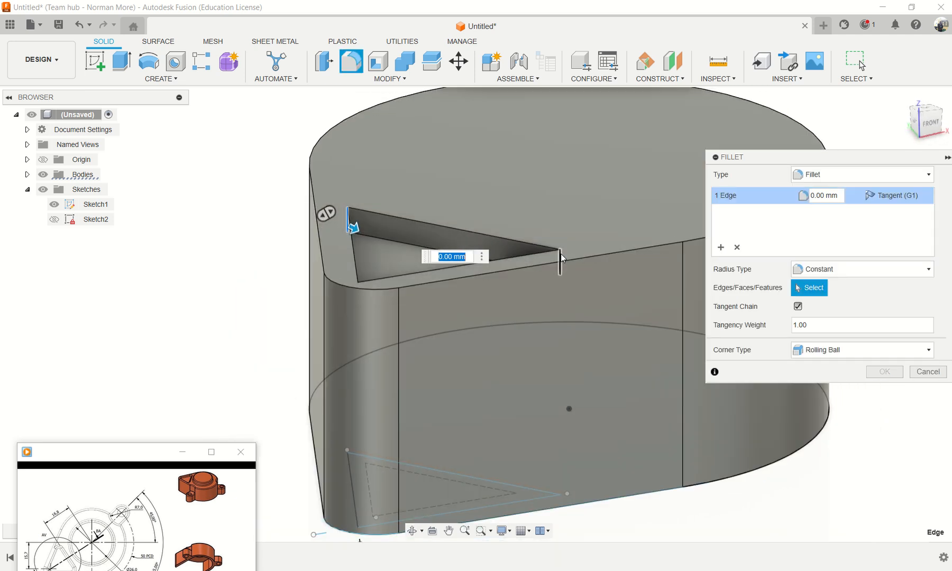
left_click(560, 259)
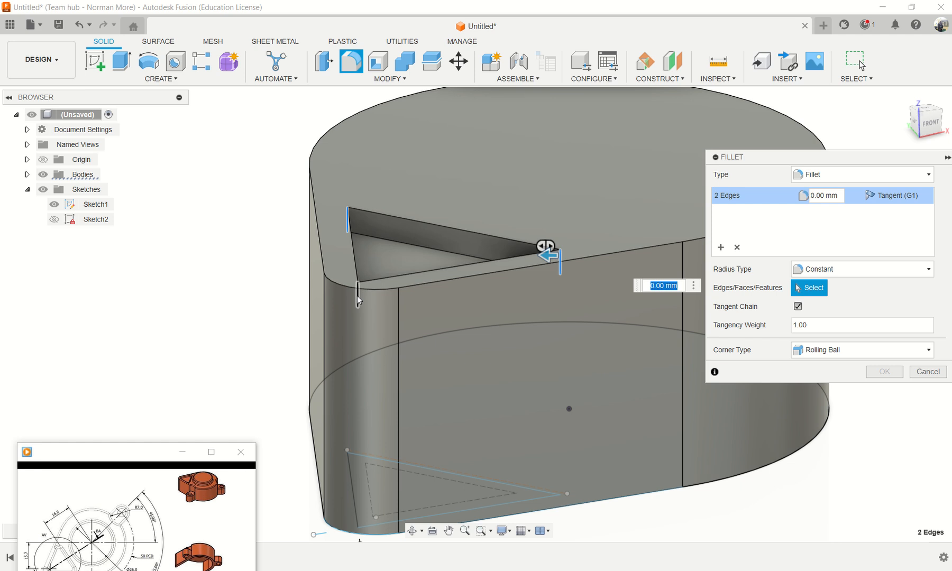
left_click(357, 297)
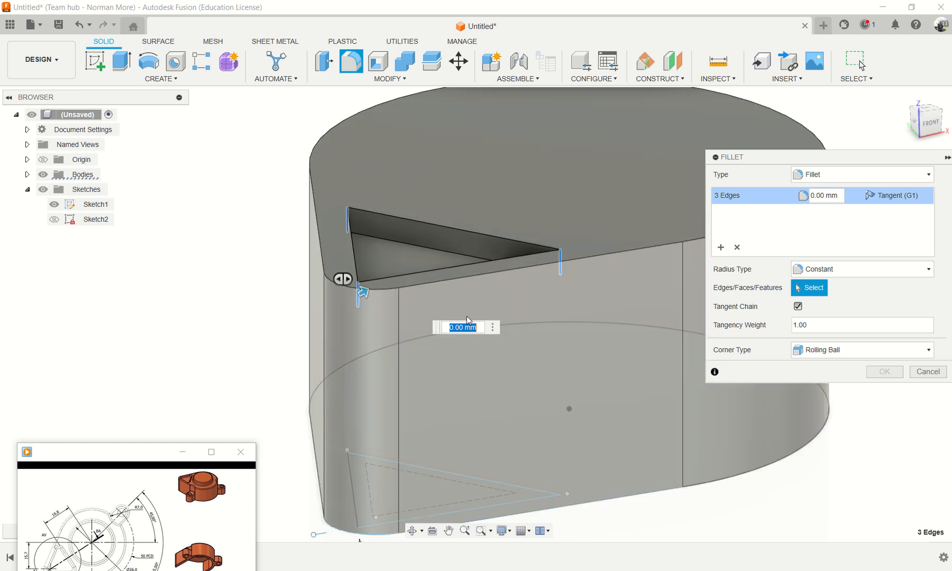
type("2")
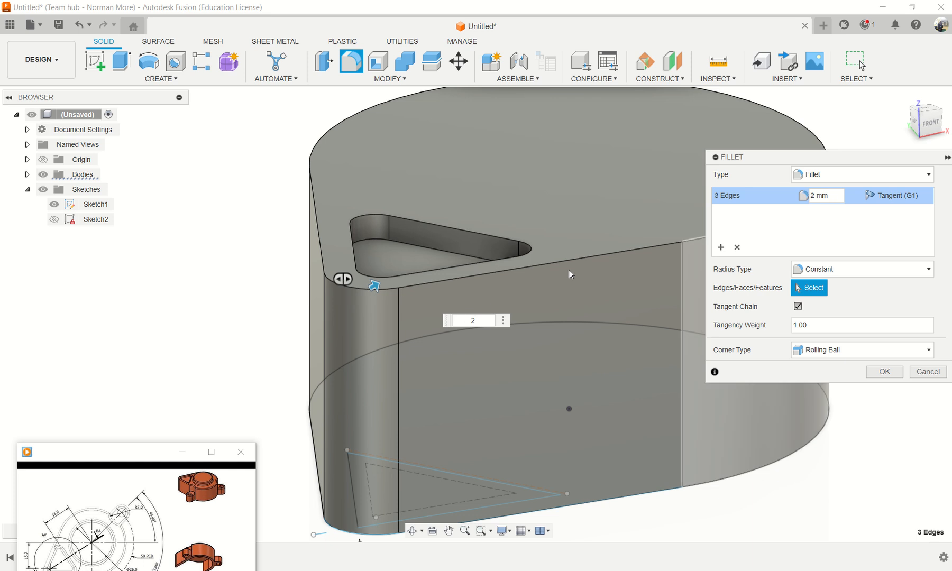
left_click(884, 373)
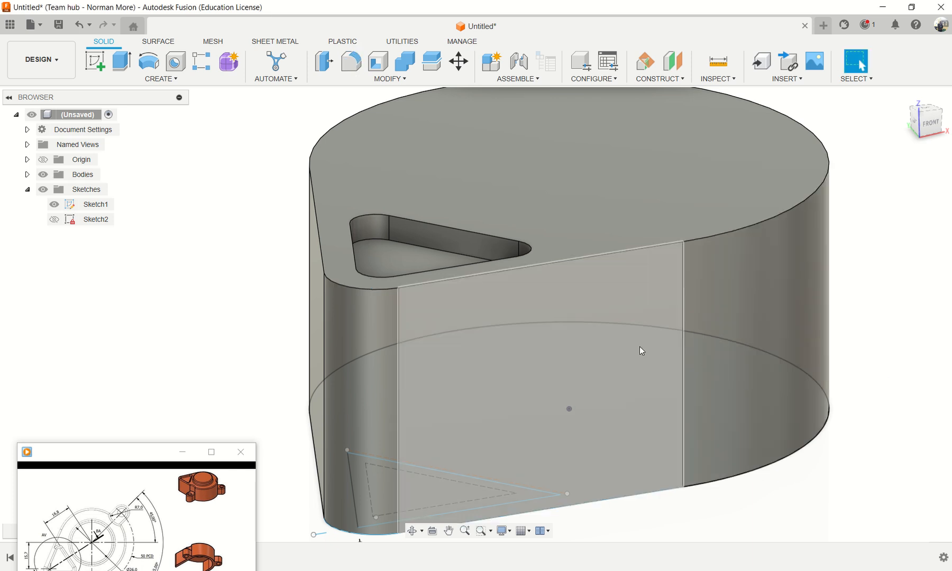
- Fillet the upper rim and the floor edge loop of the triangular pocket with a 0.5 mm radius
middle_click_drag(572, 317, 585, 296, "shift")
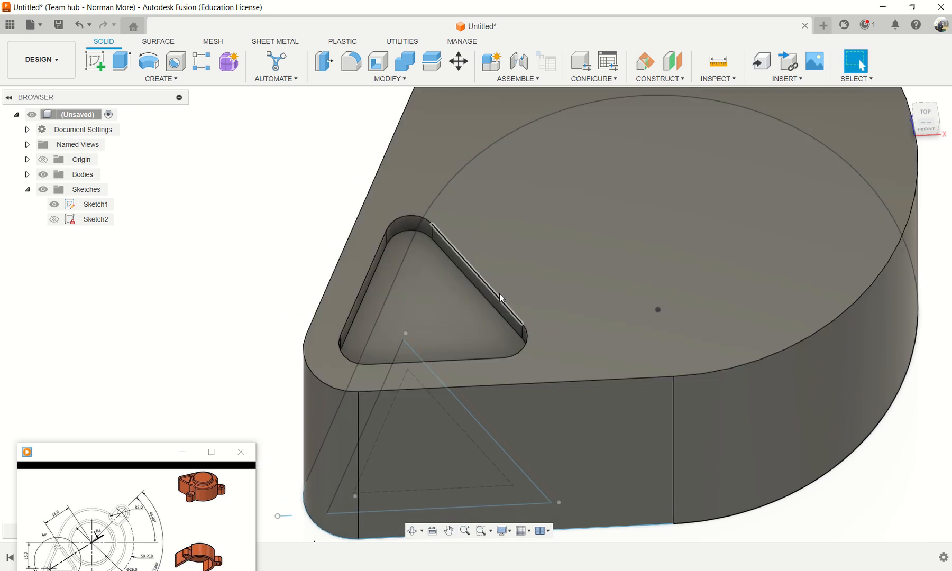
left_click(492, 289)
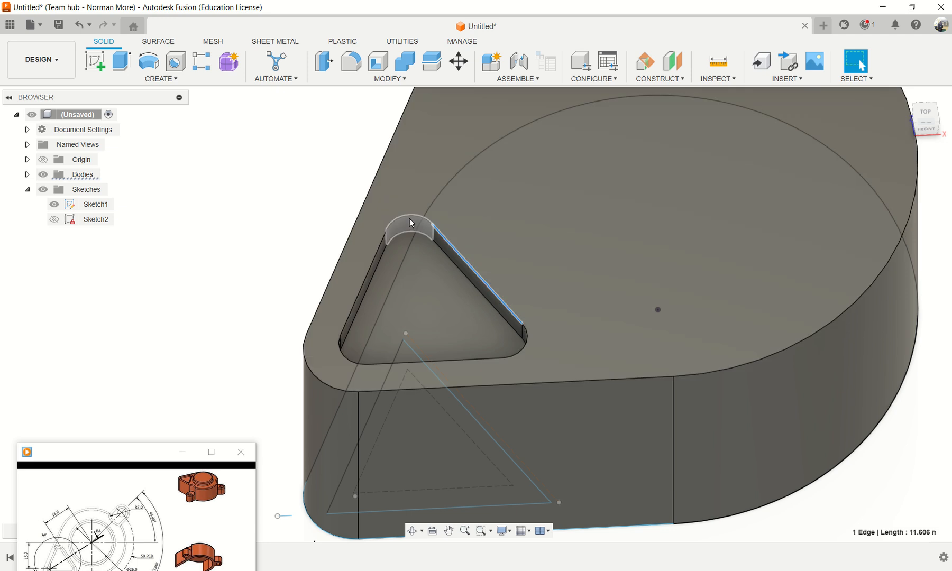
key("Escape")
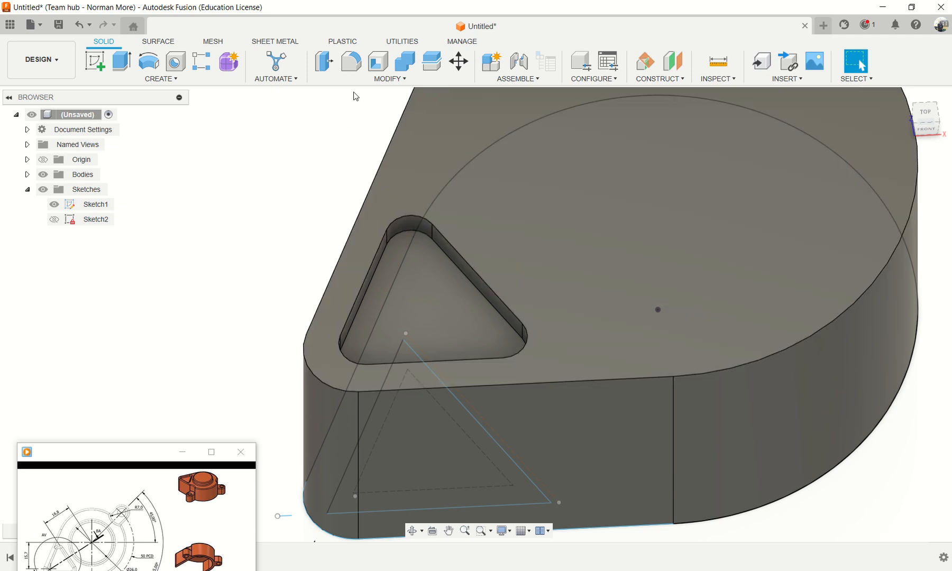
left_click(351, 61)
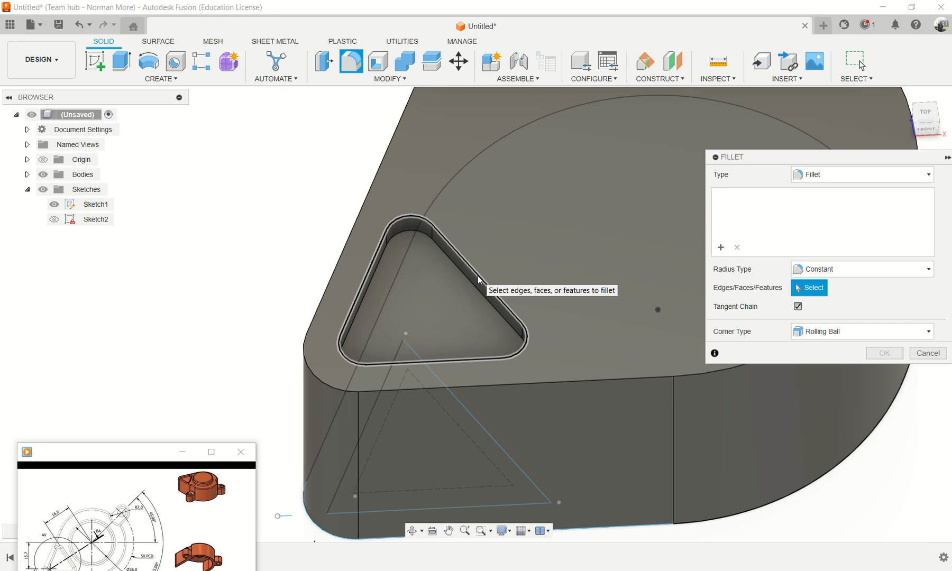
left_click(477, 275)
left_click(468, 287)
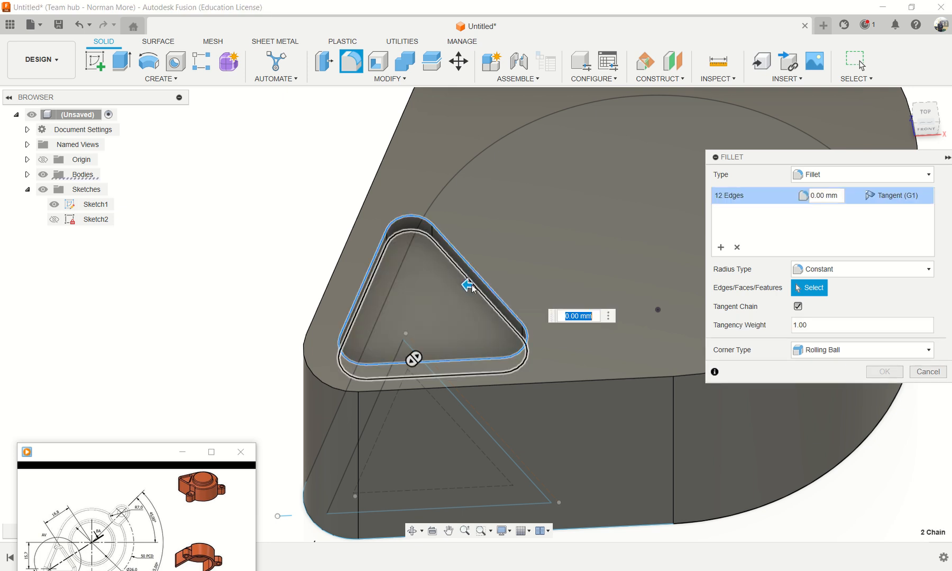
type("0")
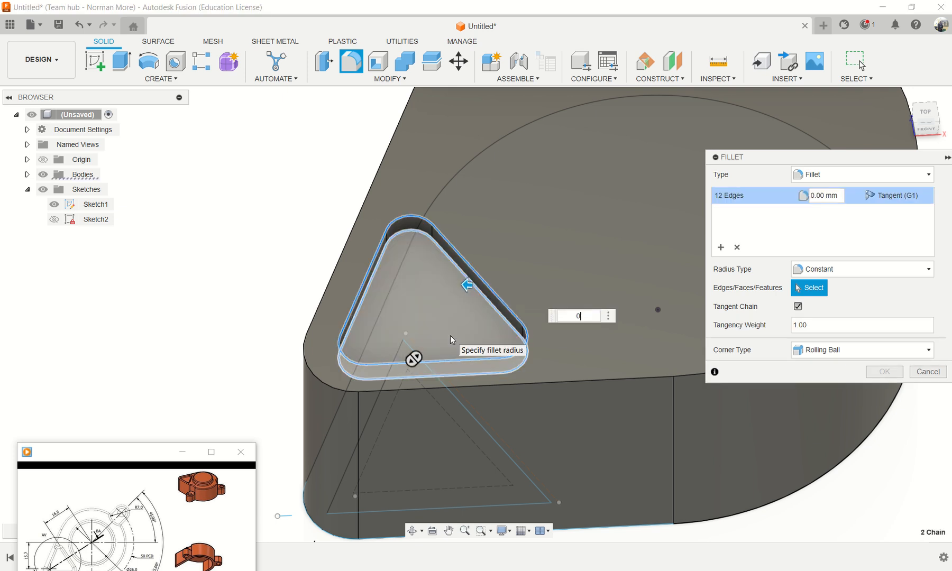
type(".5")
key("Return")
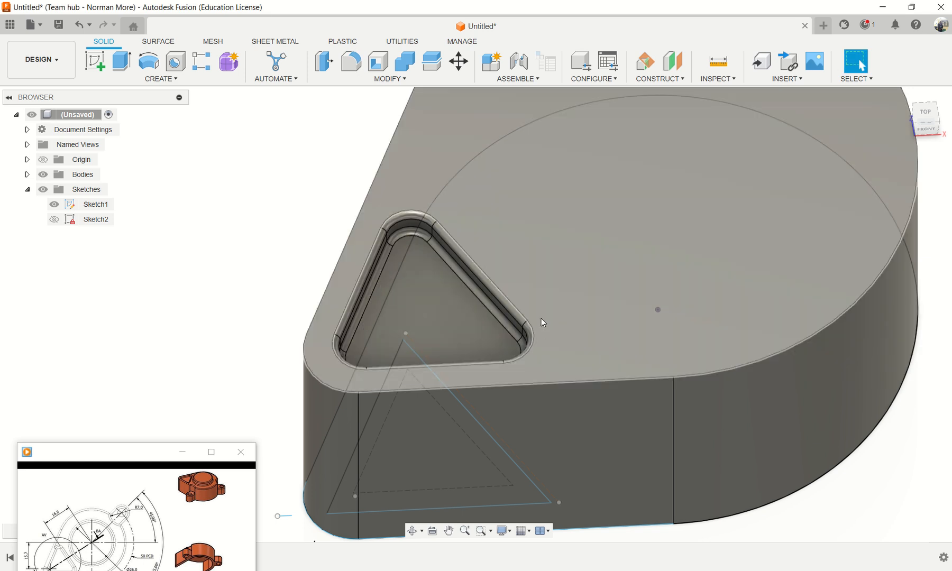
- Sketch a 26 mm diameter circle centred on the origin on the top face of the teardrop body
scroll(497, 343, "up", 2)
scroll(498, 343, "down", 3)
scroll(530, 338, "down", 1)
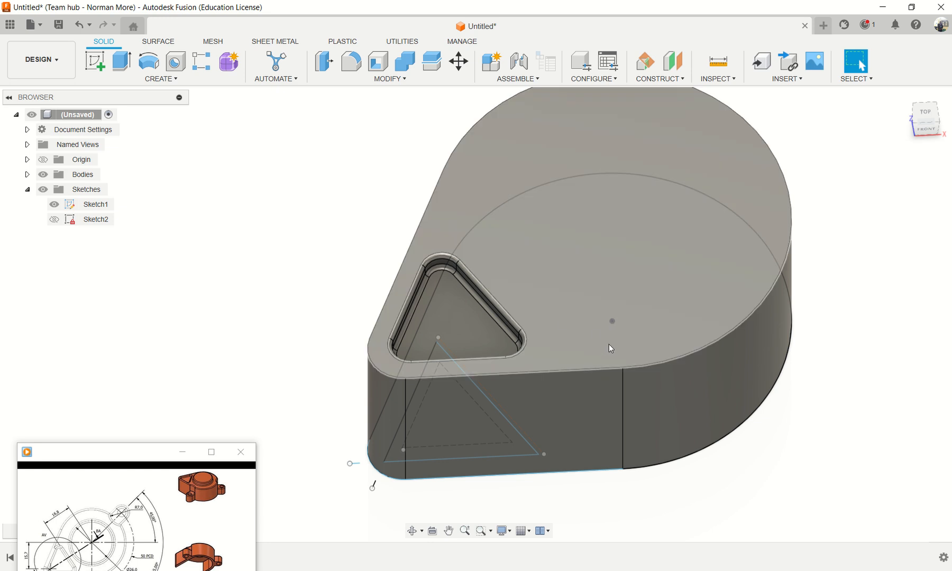
scroll(596, 318, "up", 2)
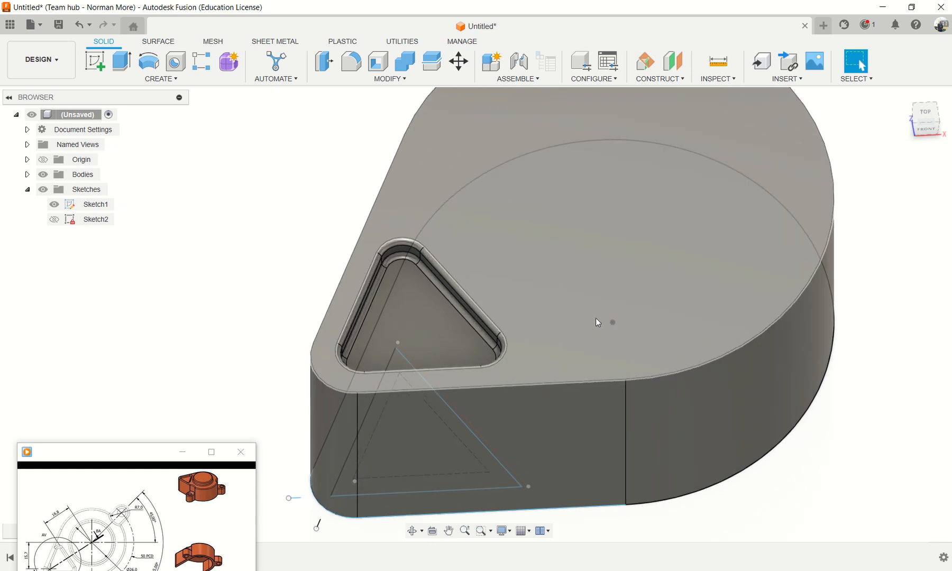
scroll(595, 317, "down", 2)
left_click(588, 217)
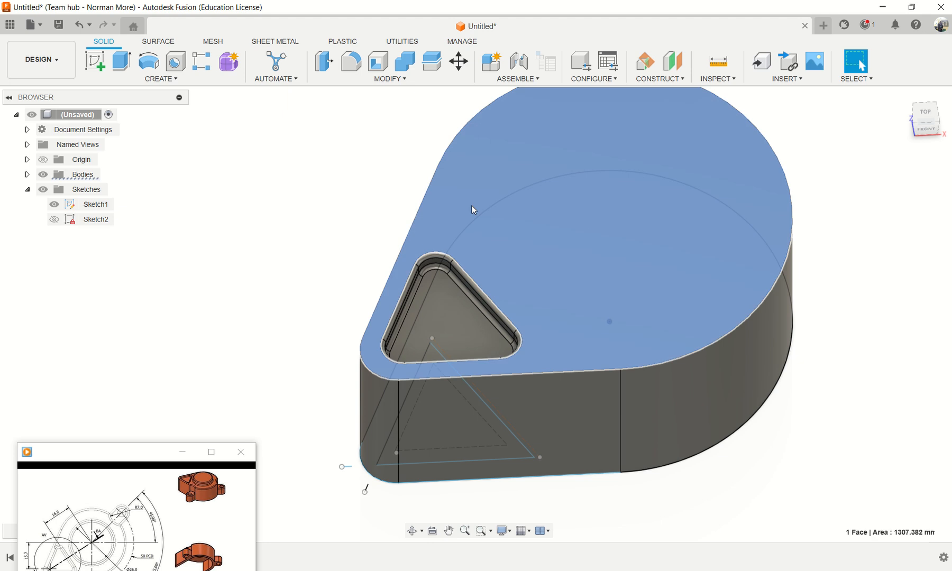
left_click(100, 65)
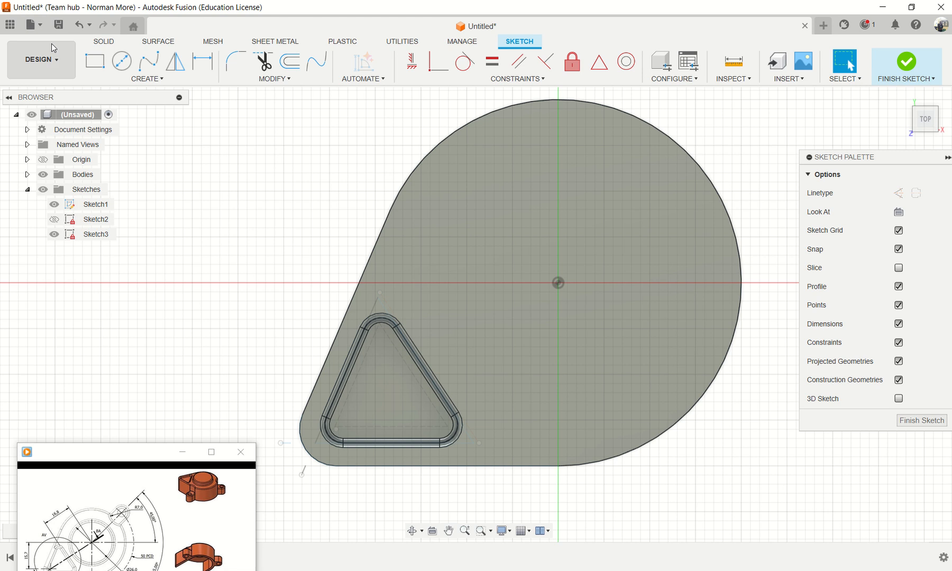
left_click(124, 65)
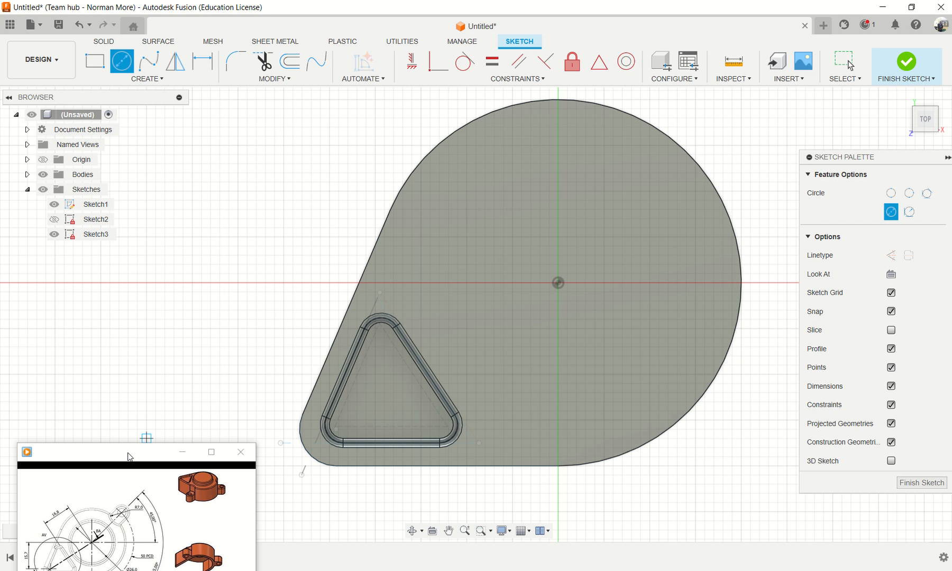
left_click_drag(130, 457, 155, 208)
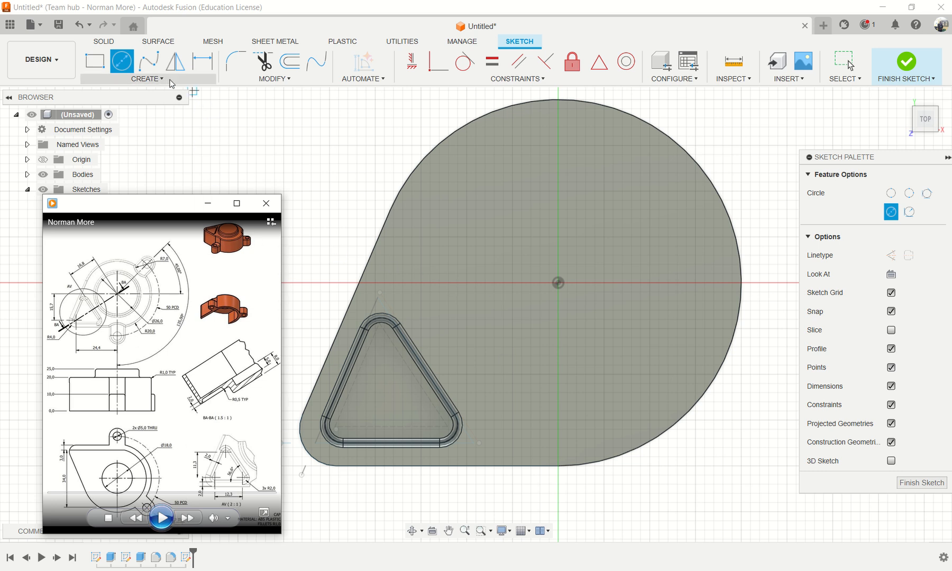
left_click(558, 283)
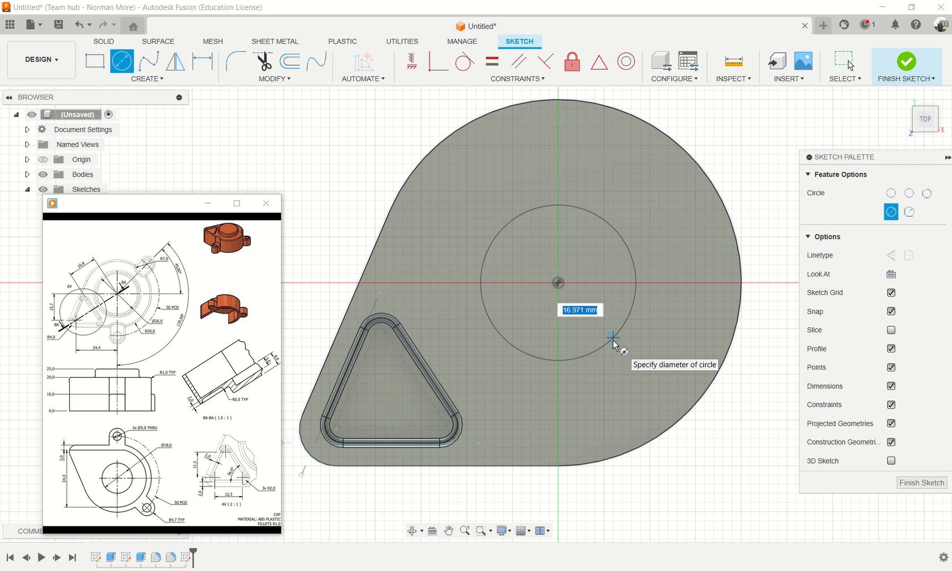
type("26")
key("Tab")
key("Return")
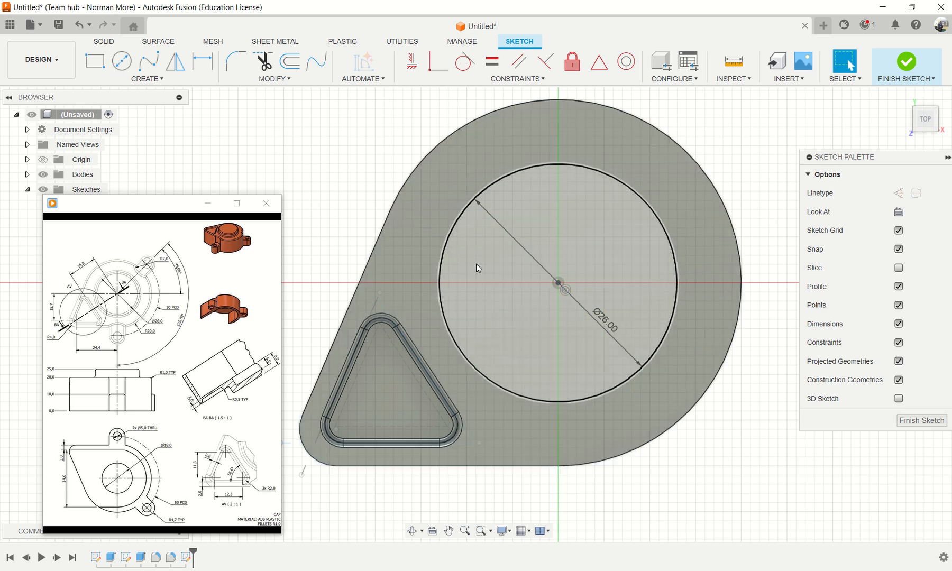
- Extrude the circle profile 5 mm upward and join it to the body as a round boss
mouse_move(476, 263)
middle_mouse_down("shift")
mouse_move(562, 222)
mouse_move(476, 278)
middle_mouse_up("shift")
key("e")
left_click(476, 280)
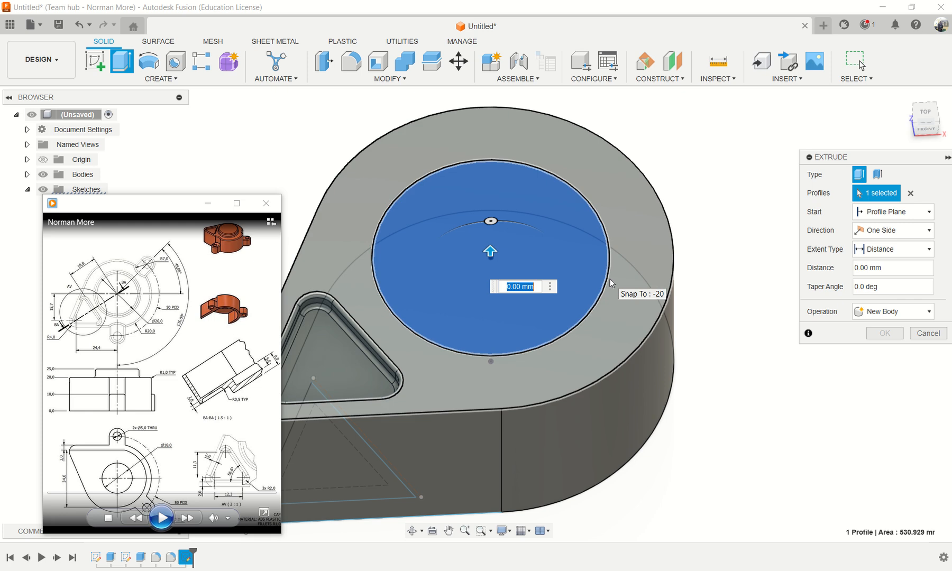
type("5")
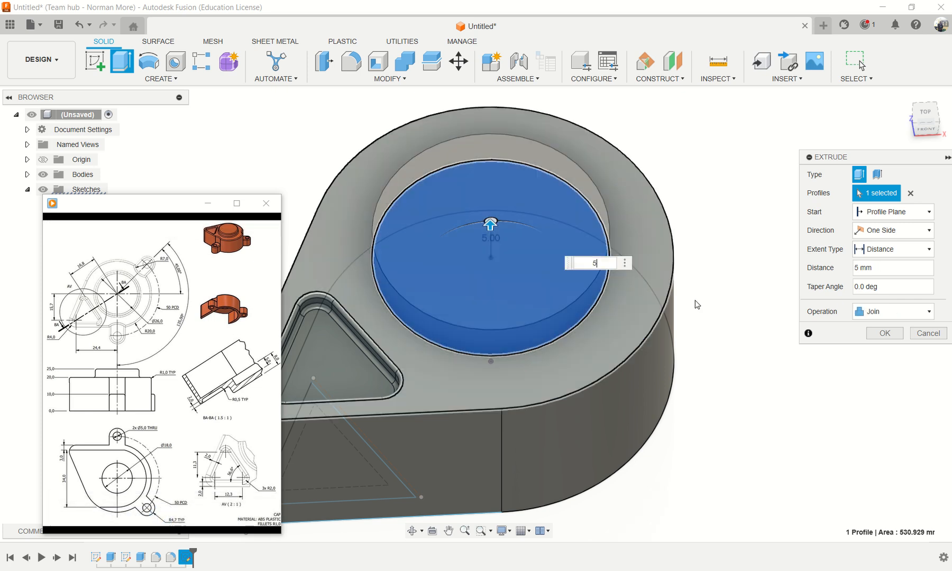
left_click(882, 337)
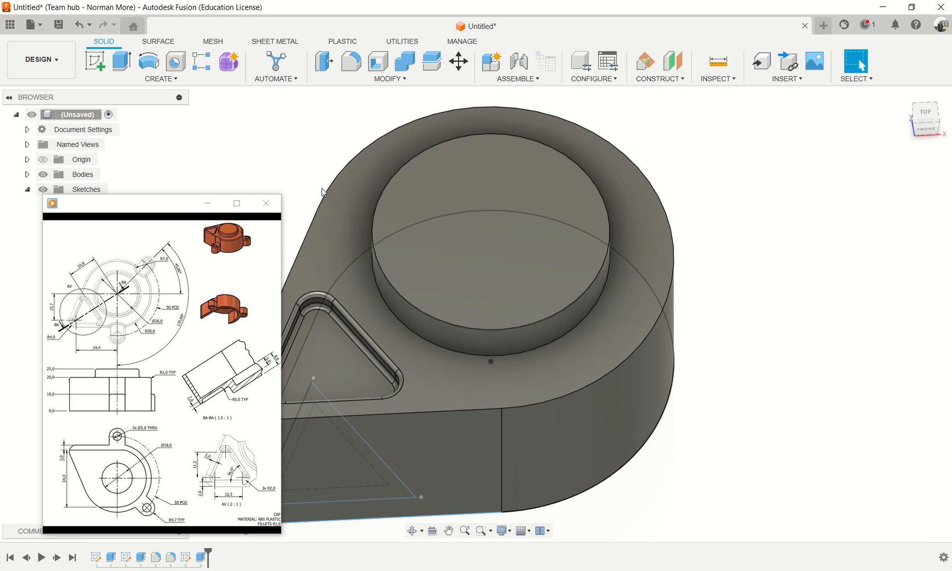
- Fillet the side face of the round boss with a 0.5 mm radius to round its upper and lower edges
left_click(350, 62)
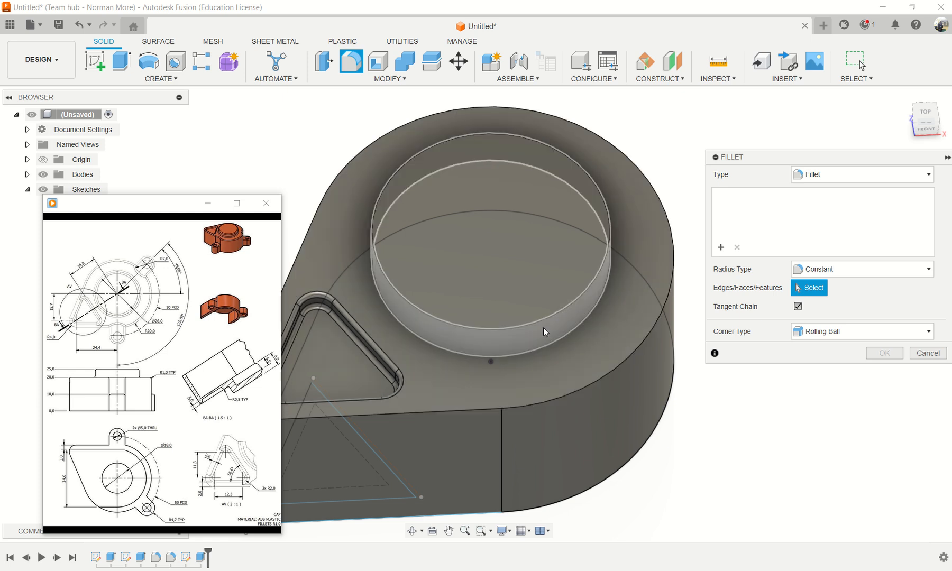
left_click(544, 331)
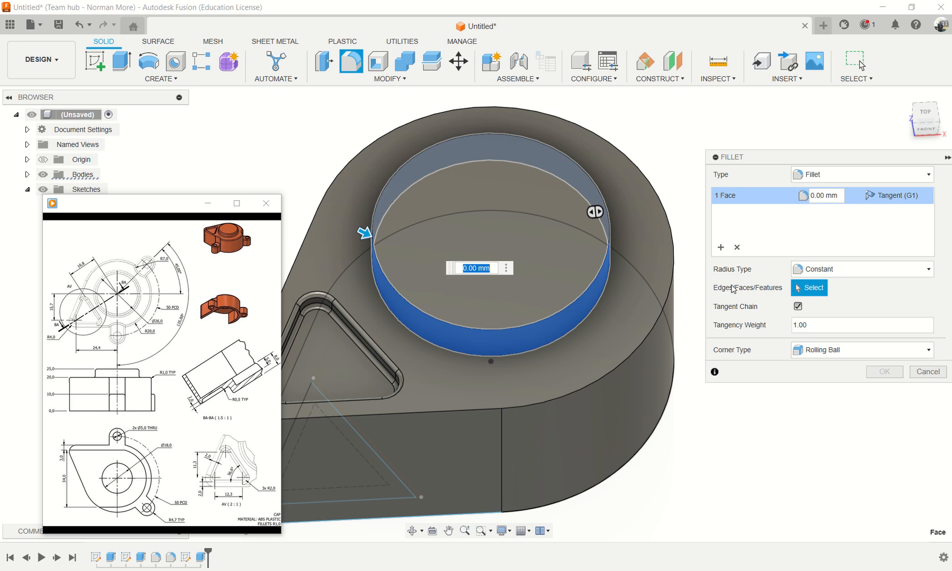
type("0.5")
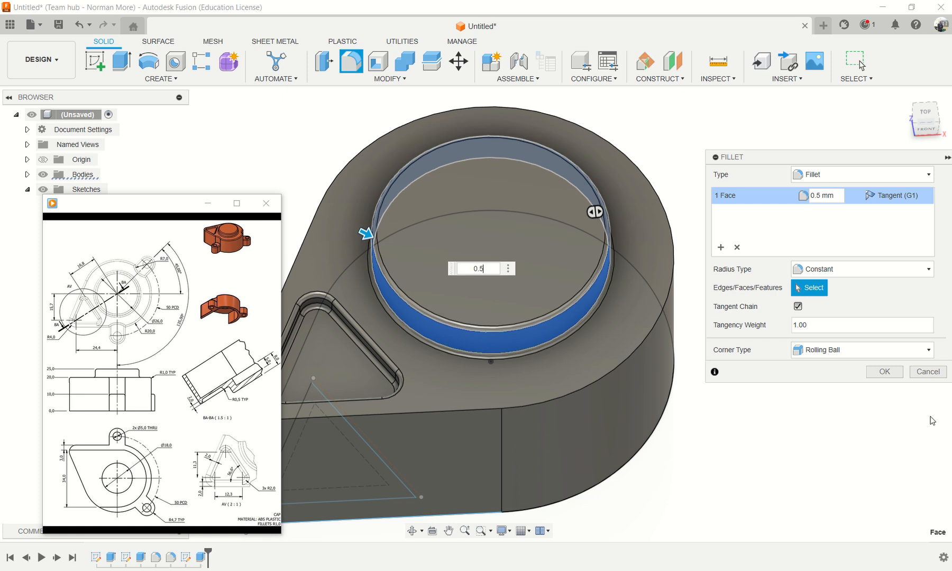
left_click(887, 373)
scroll(584, 365, "down", 4)
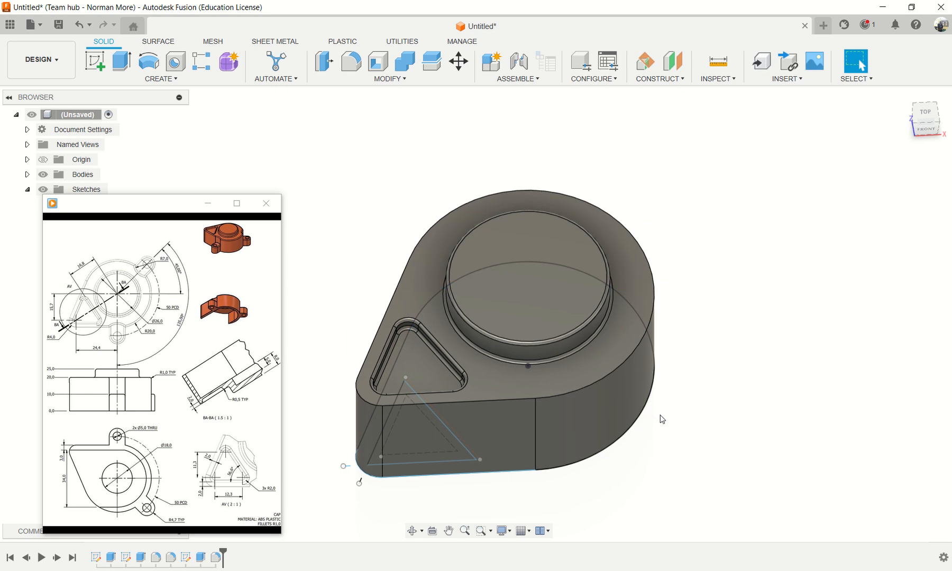
middle_click_drag(661, 412, 678, 282, "shift")
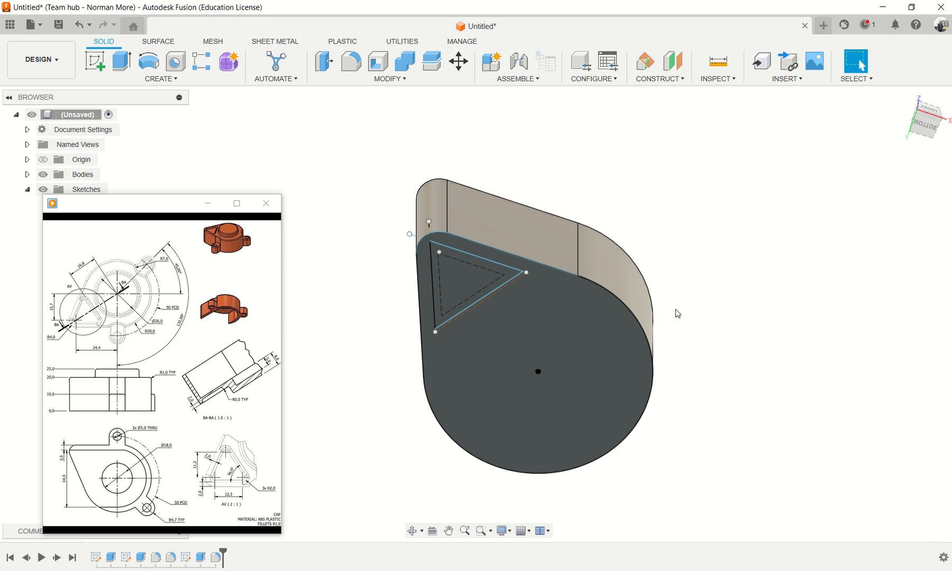
left_click(557, 364)
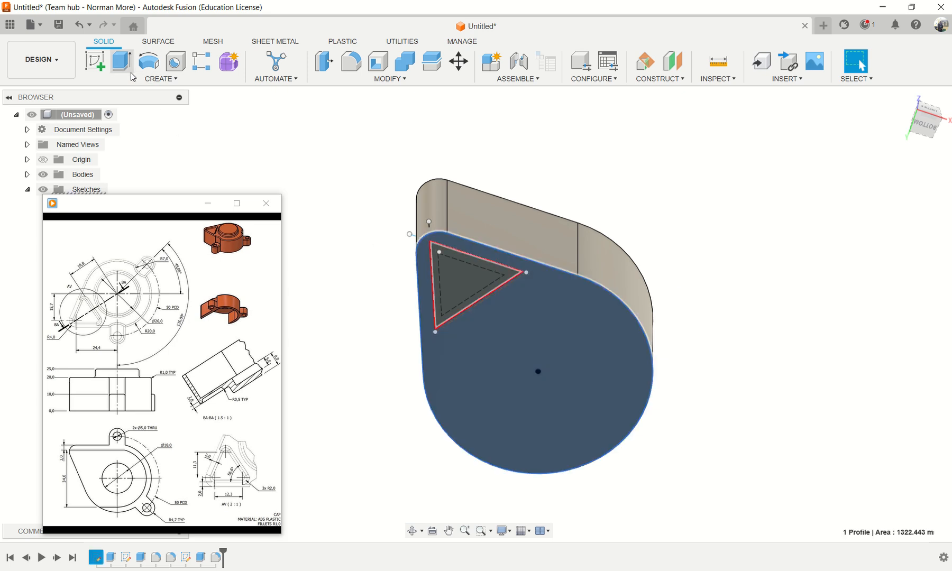
left_click(96, 62)
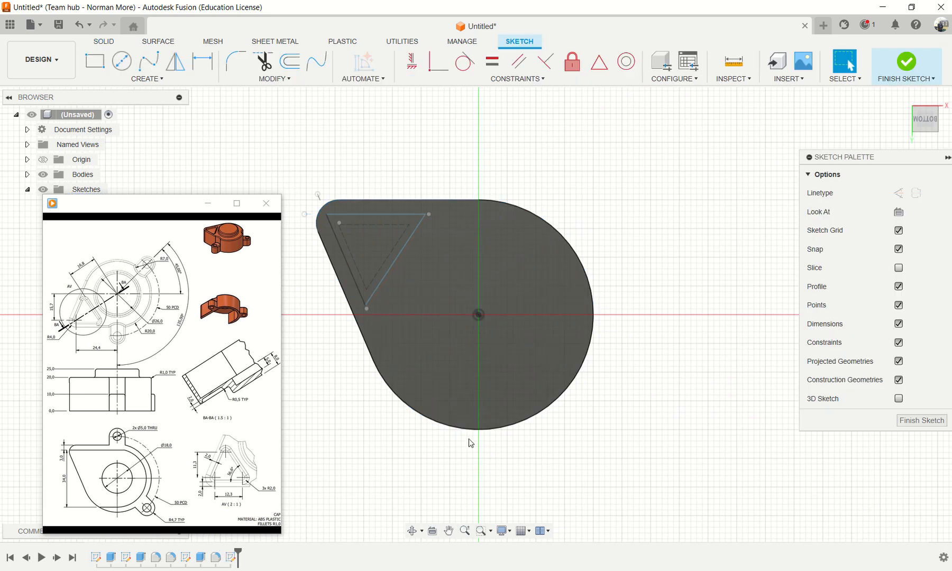
middle_click_drag(525, 358, 693, 355)
mouse_move(94, 469)
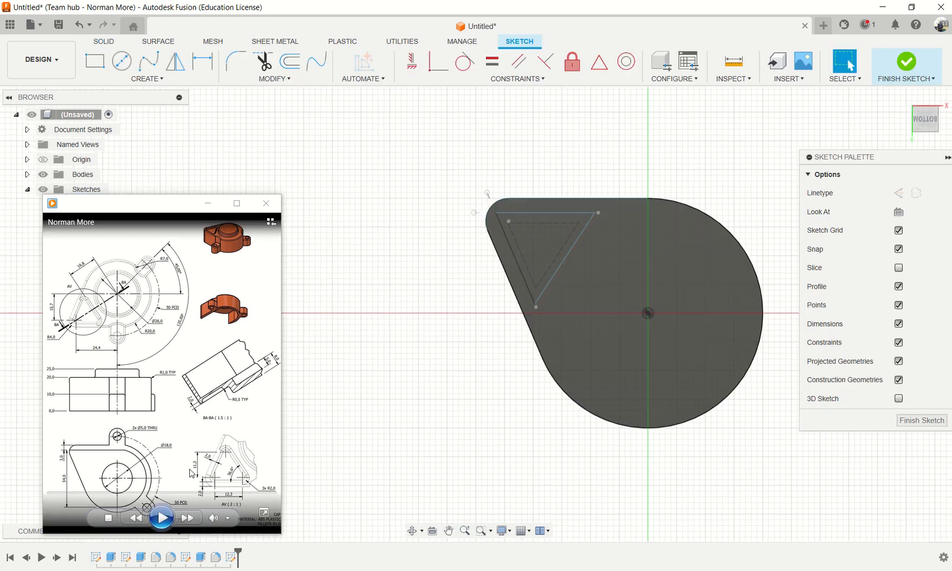
mouse_move(667, 347)
middle_mouse_down("shift")
mouse_move(637, 435)
mouse_move(654, 404)
mouse_move(640, 426)
mouse_move(648, 416)
mouse_move(584, 408)
mouse_move(570, 423)
mouse_move(568, 399)
middle_mouse_up("shift")
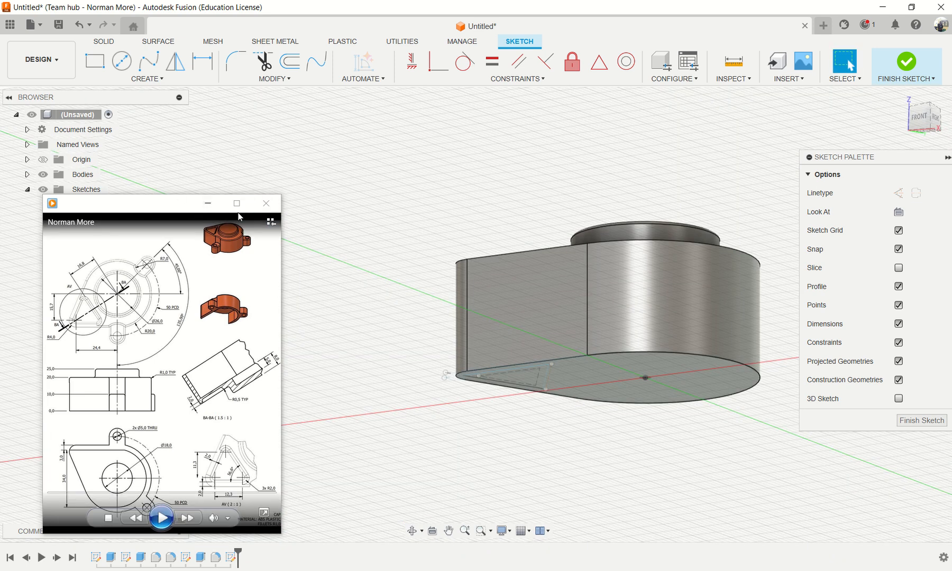
left_click(208, 203)
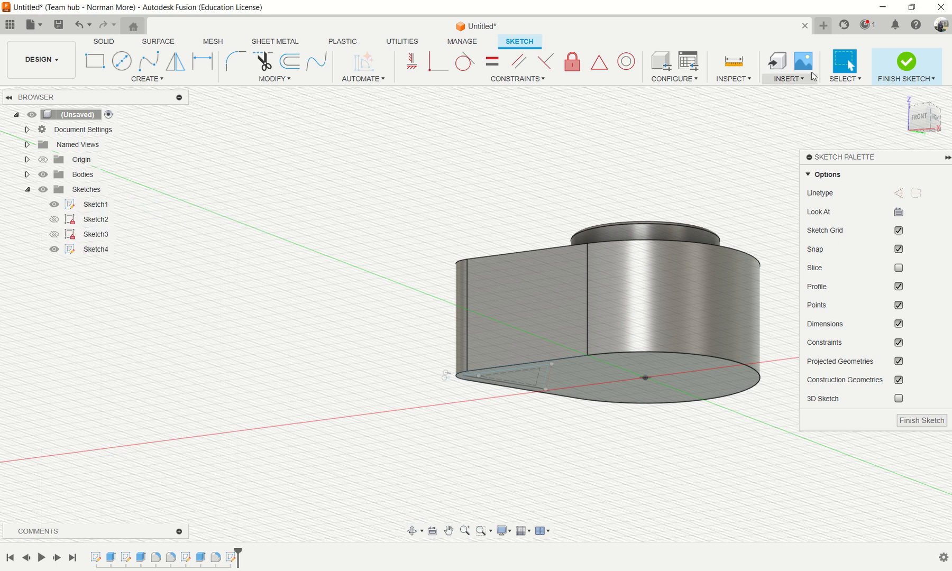
left_click(905, 61)
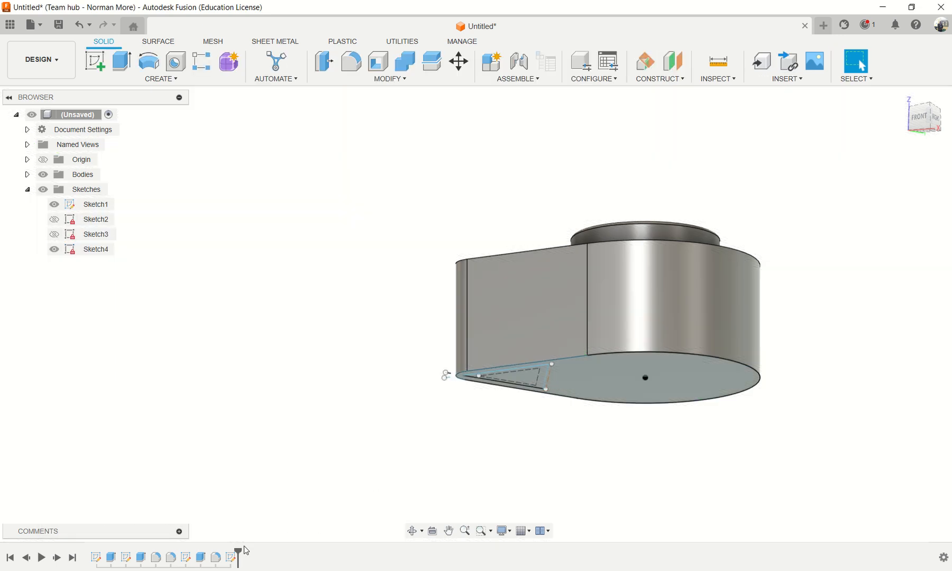
left_click(233, 559)
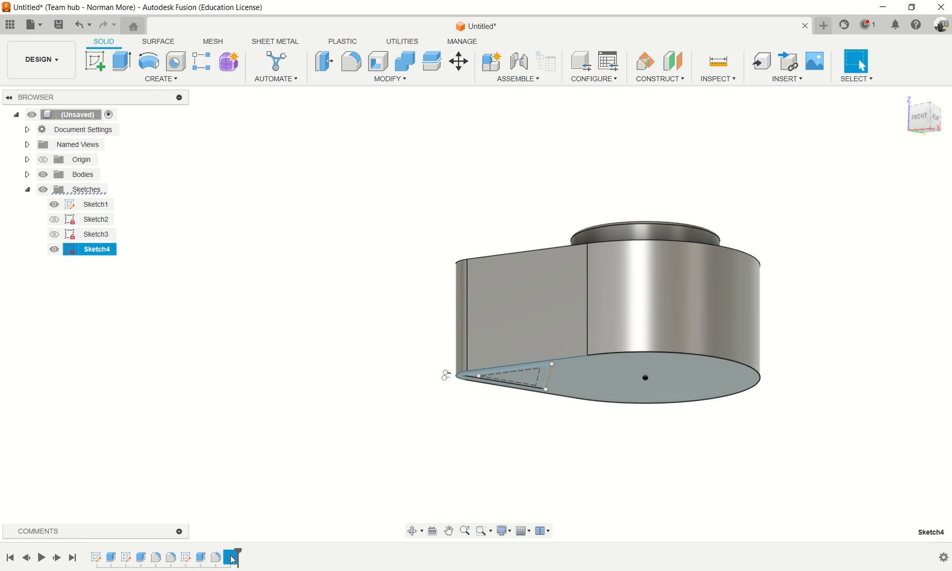
right_click(234, 560)
left_click(252, 507)
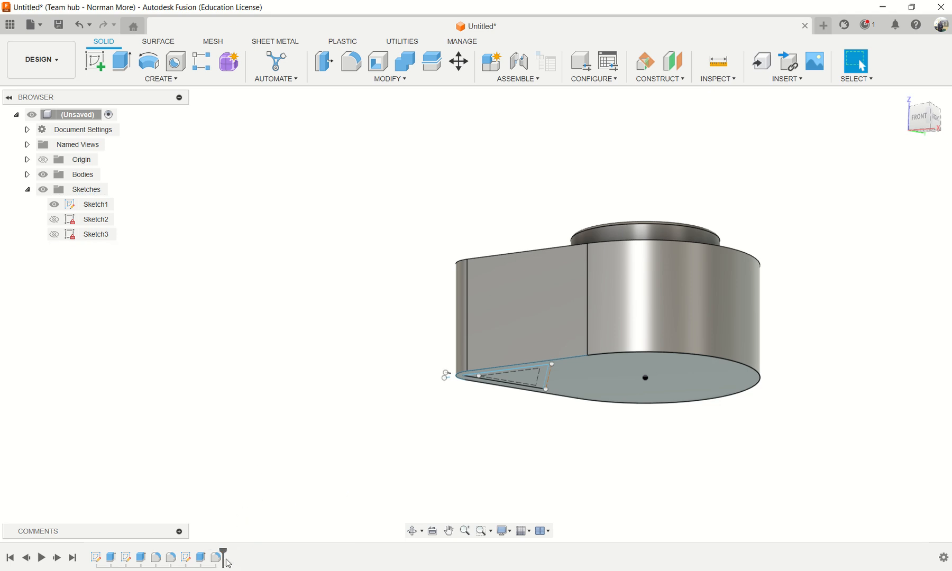
- Roll the design history back to just after the first extrusion, before the triangular pocket's sketch
left_click_drag(223, 557, 148, 558)
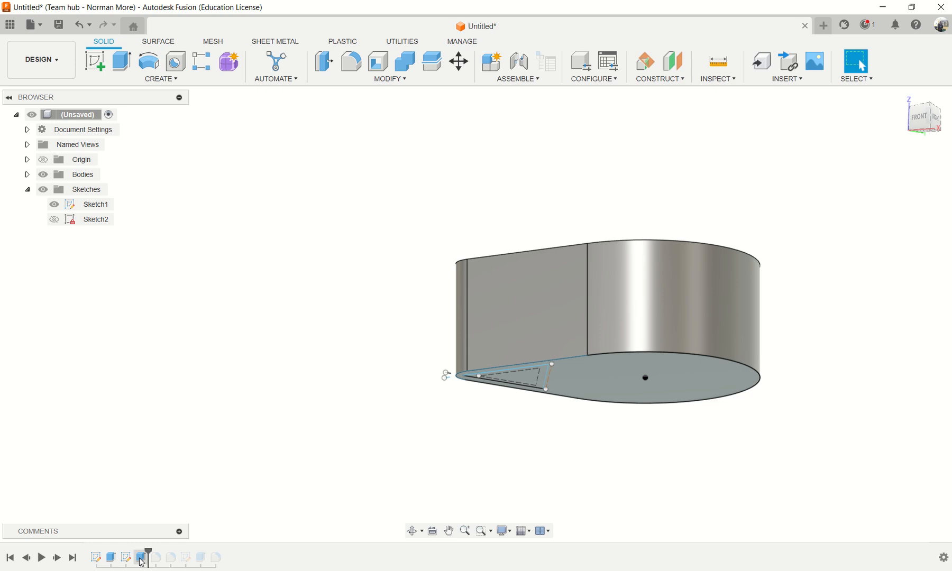
mouse_move(683, 459)
middle_mouse_down("shift")
mouse_move(673, 506)
mouse_move(682, 471)
middle_mouse_up("shift")
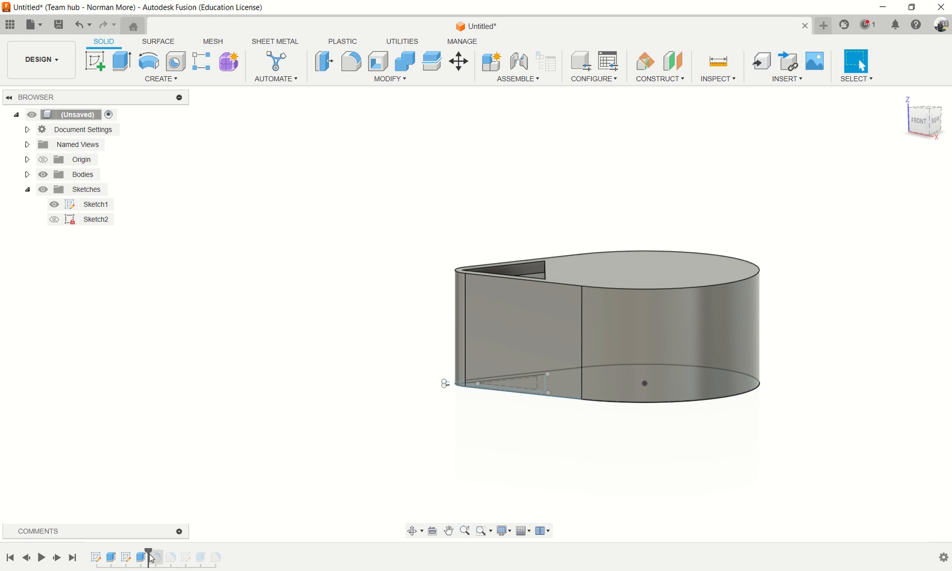
left_click_drag(149, 560, 113, 558)
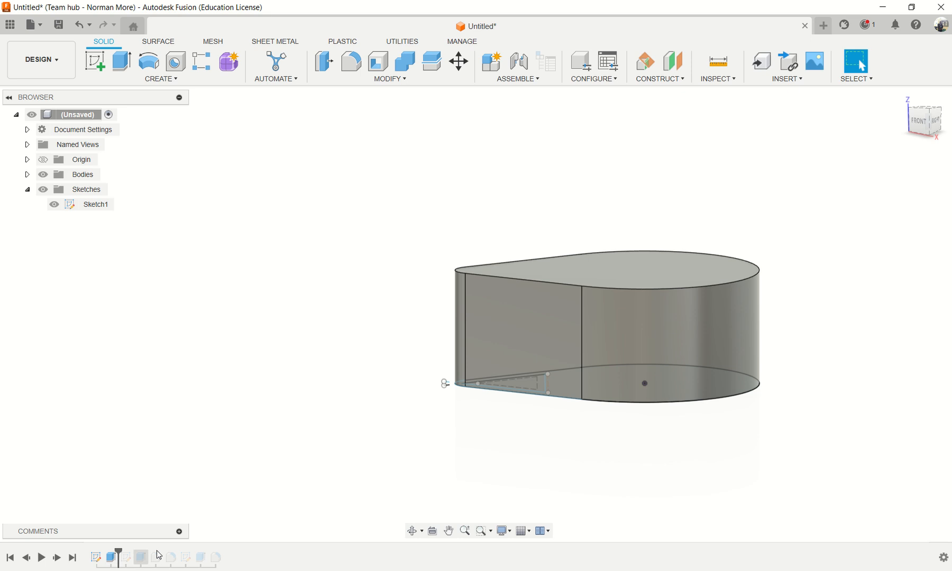
- Shell the teardrop body from its bottom face with a 3 mm inside thickness
middle_click_drag(551, 410, 557, 337, "shift")
left_click(694, 318)
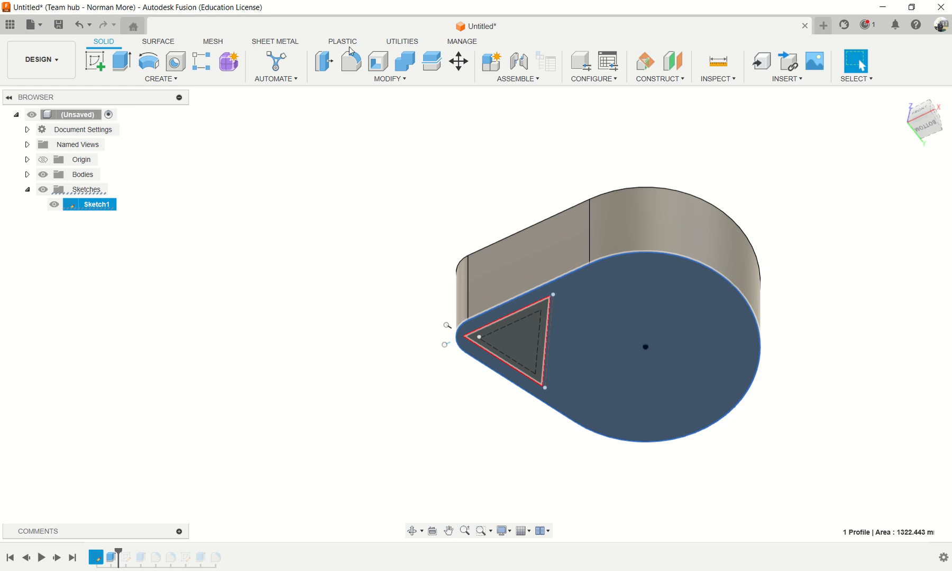
left_click(382, 64)
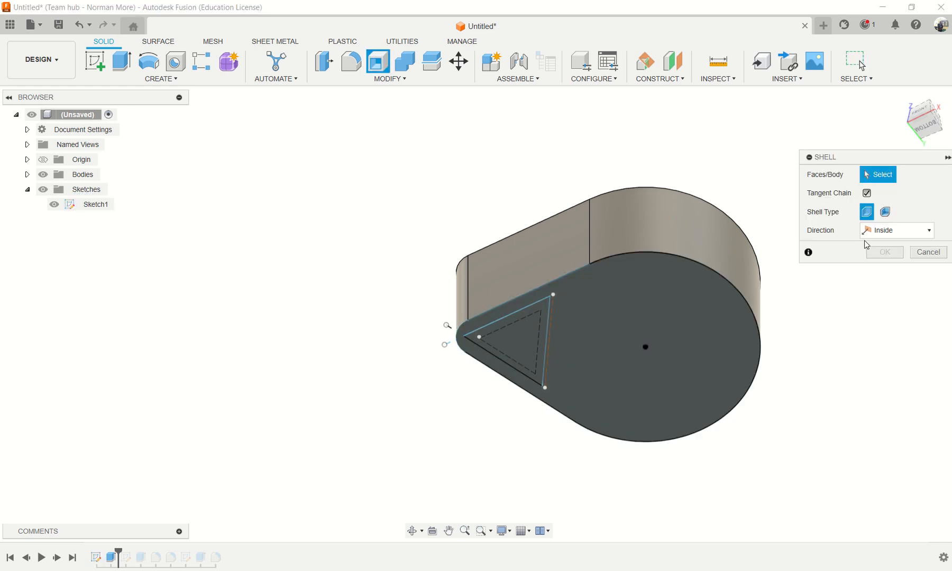
left_click(672, 332)
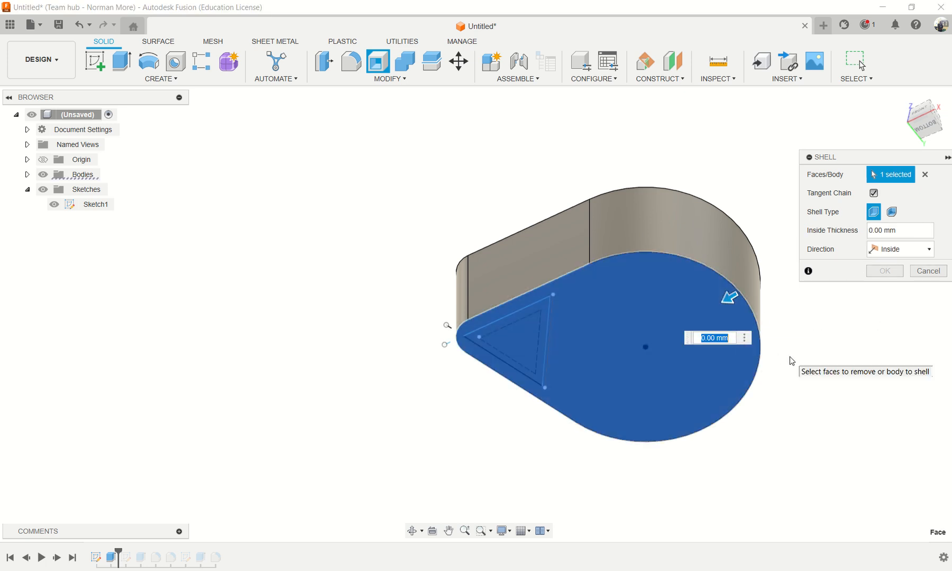
type("3")
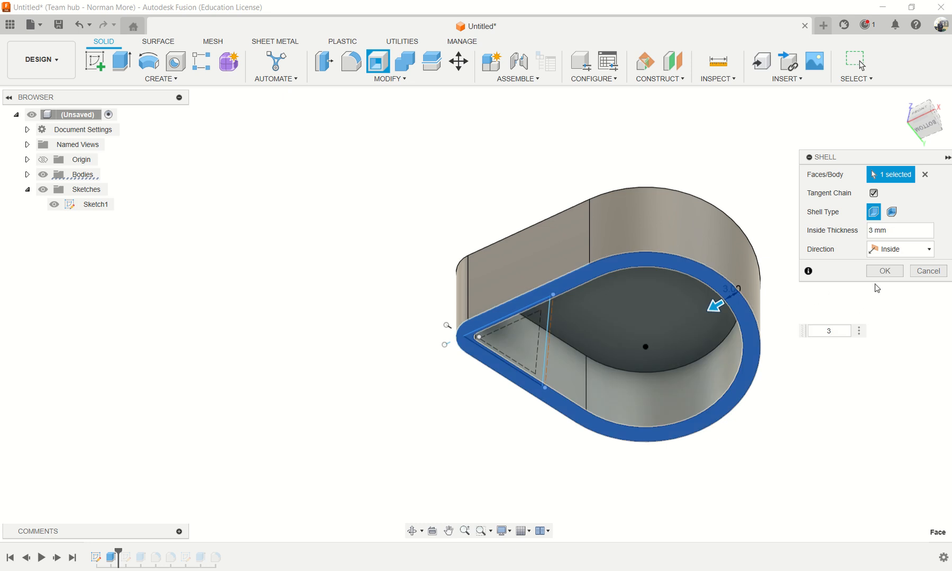
- Shell the body to the inside with a 3 mm thickness, open at the underside, and roll the timeline forward to the last feature
left_click(885, 270)
middle_click_drag(788, 267, 778, 360)
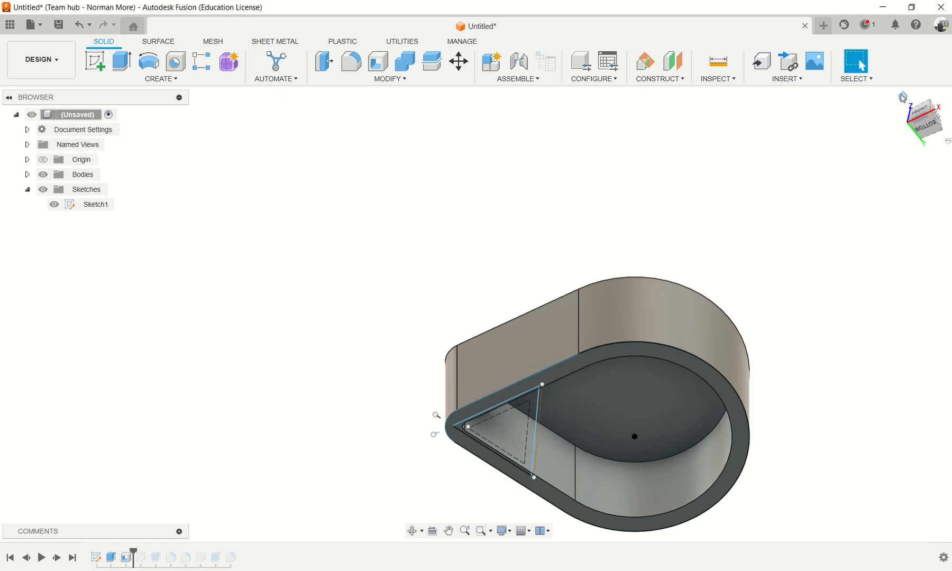
left_click(903, 97)
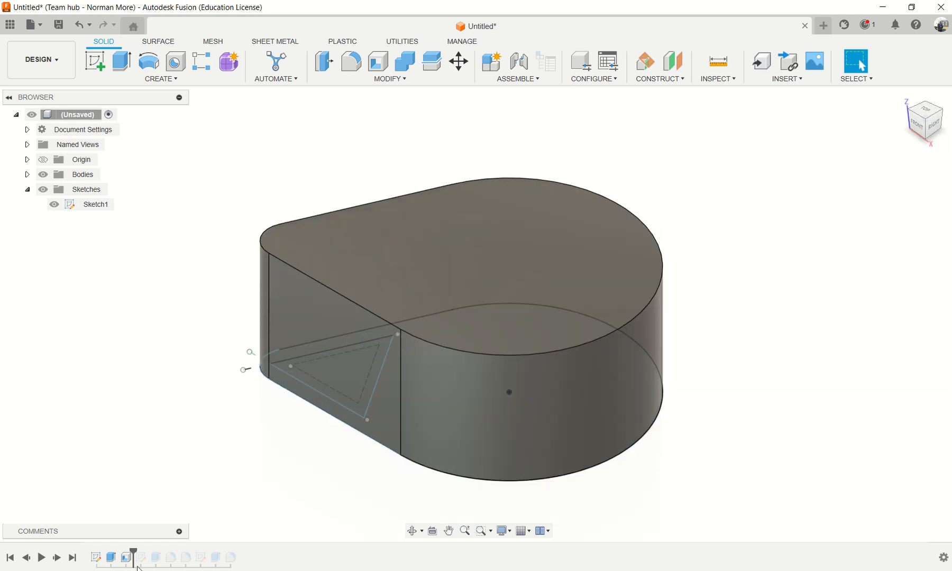
left_click_drag(133, 552, 238, 554)
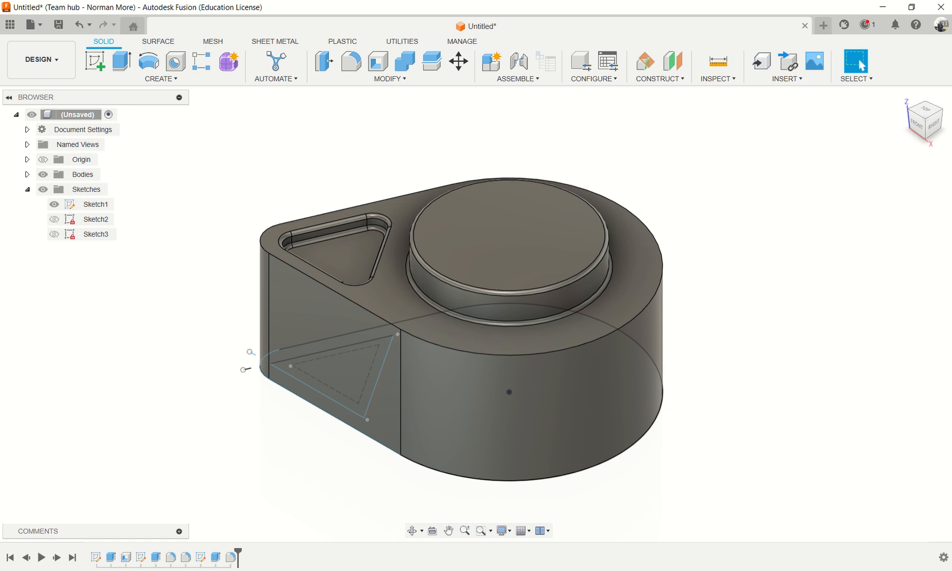
middle_click_drag(574, 518, 554, 463, "shift")
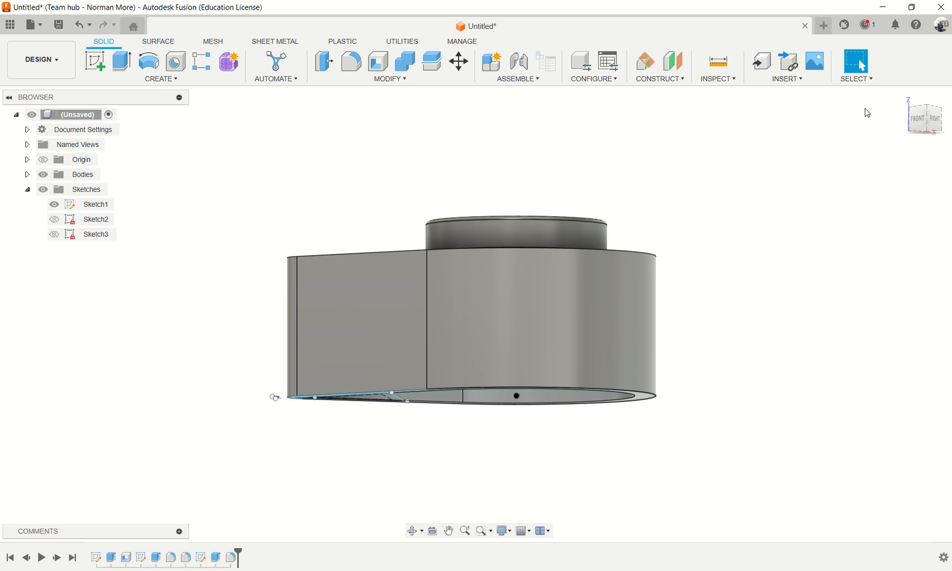
left_click(905, 100)
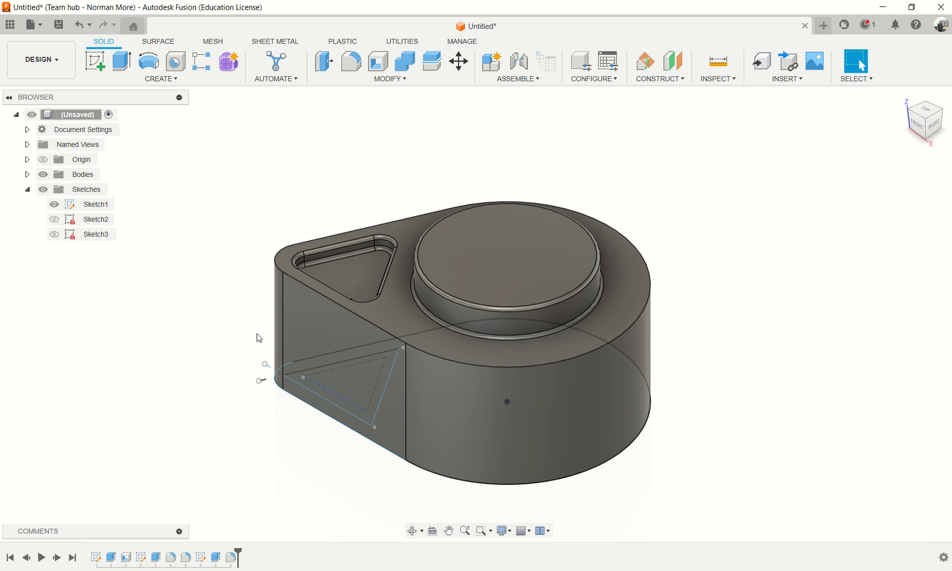
- Create a new sketch on the rim face at the underside of the shelled body
middle_click_drag(594, 448, 493, 223, "shift")
left_click(493, 223)
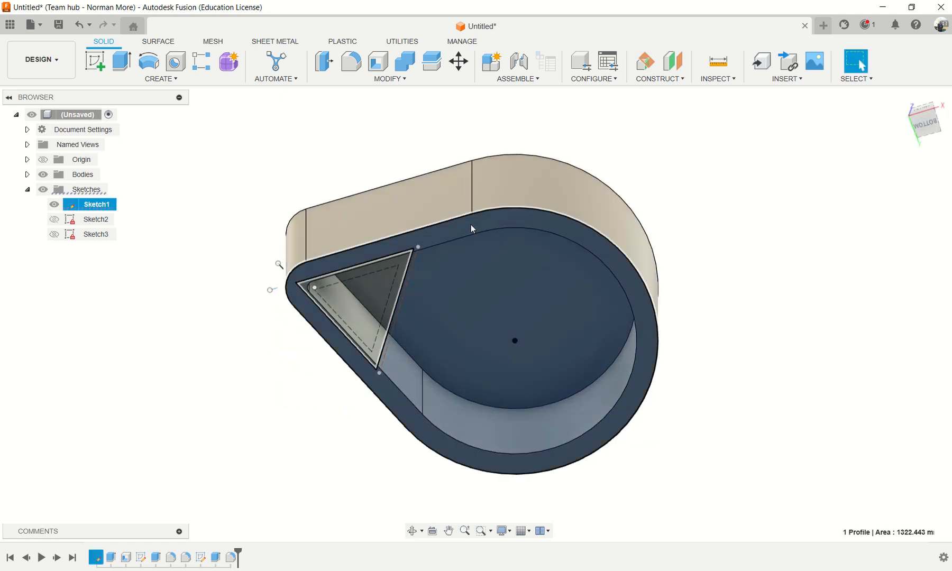
left_click(811, 367)
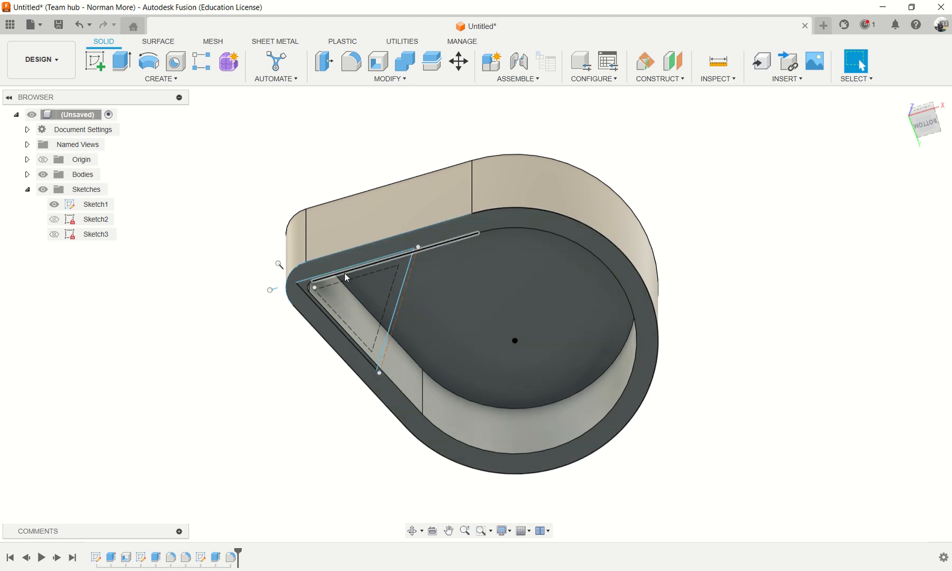
left_click(346, 270)
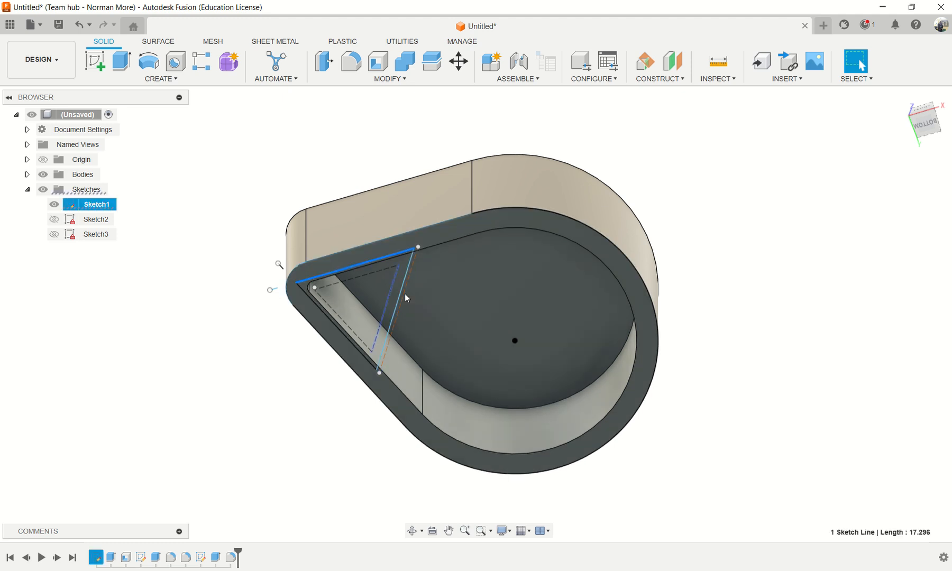
mouse_move(725, 423)
middle_mouse_down("shift")
mouse_move(731, 386)
mouse_move(730, 396)
middle_mouse_up("shift")
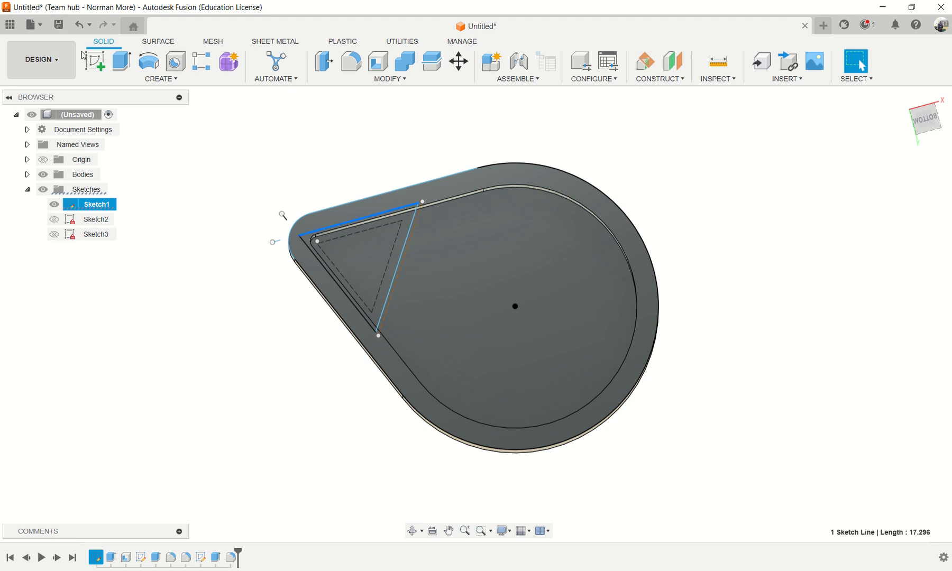
left_click(95, 61)
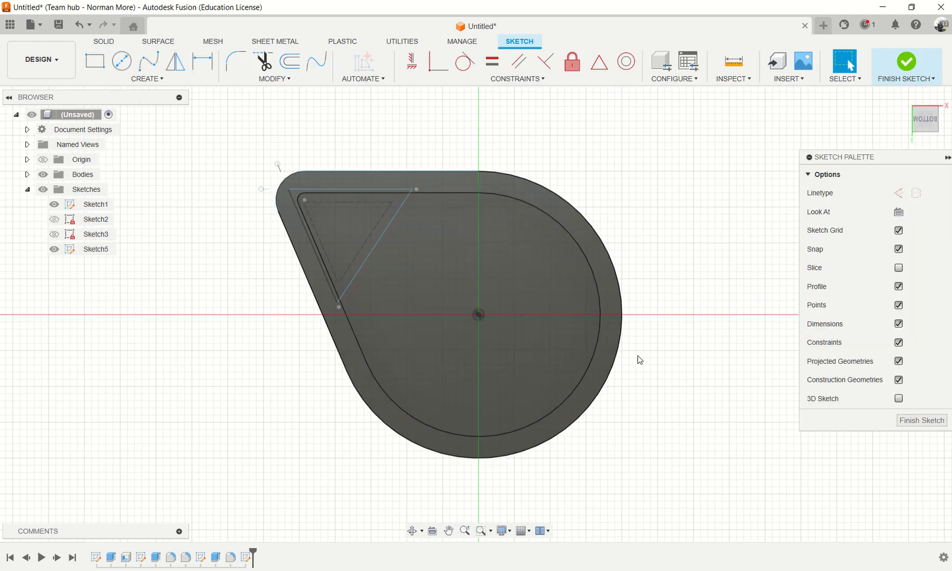
middle_click_drag(673, 407, 751, 452)
scroll(408, 248, "up", 3)
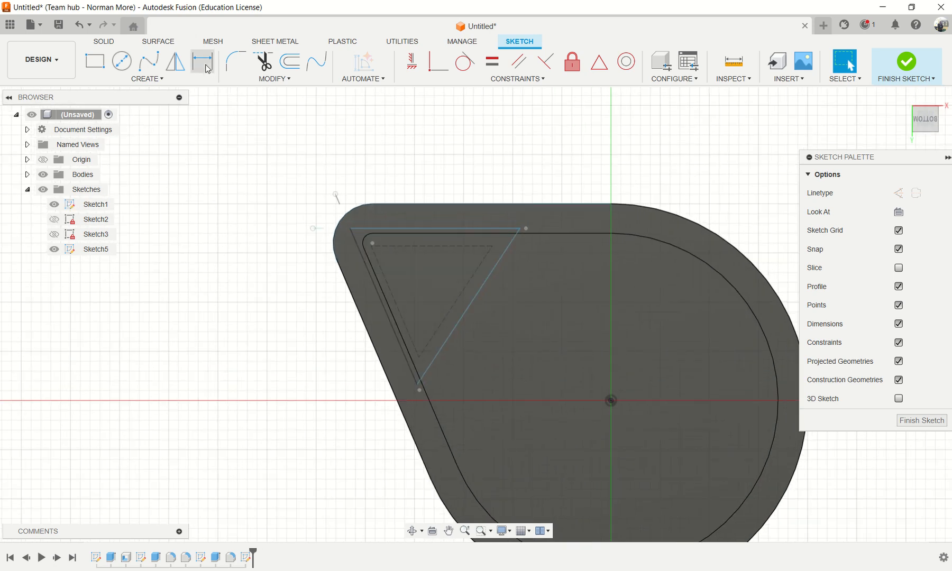
- Draw a horizontal line from the inner wall's straight edge outward past the rounded tip, continuing into a 37 mm perpendicular vertical line
key("l")
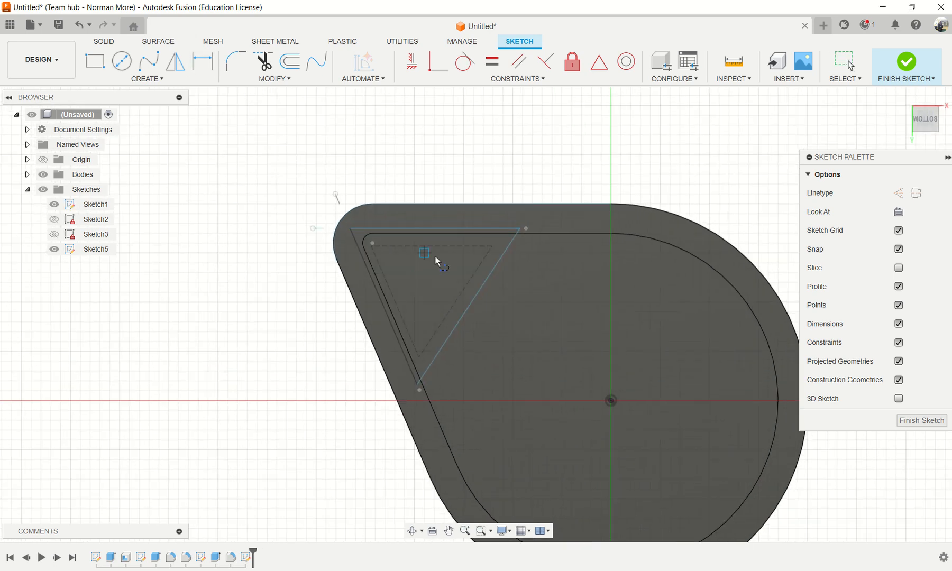
left_click(385, 233)
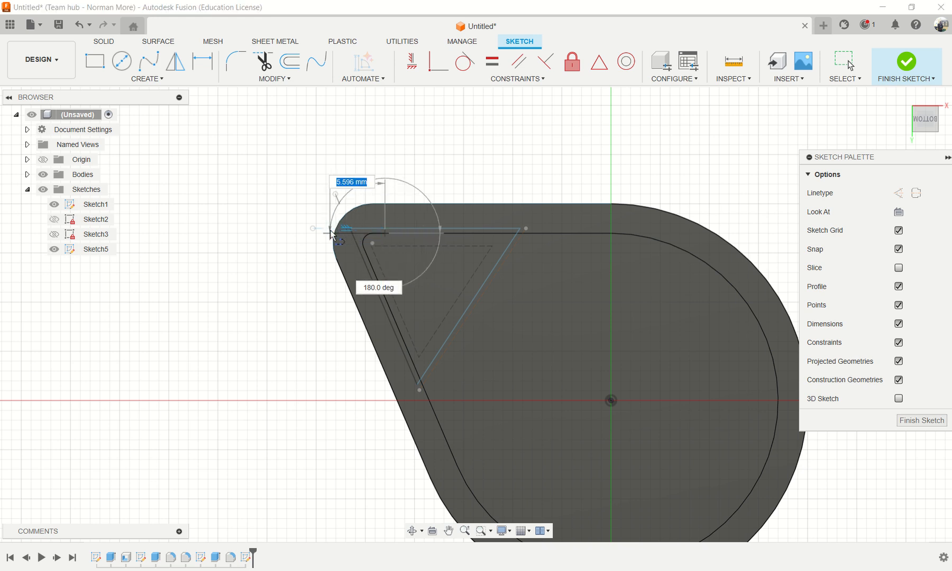
left_click(312, 228)
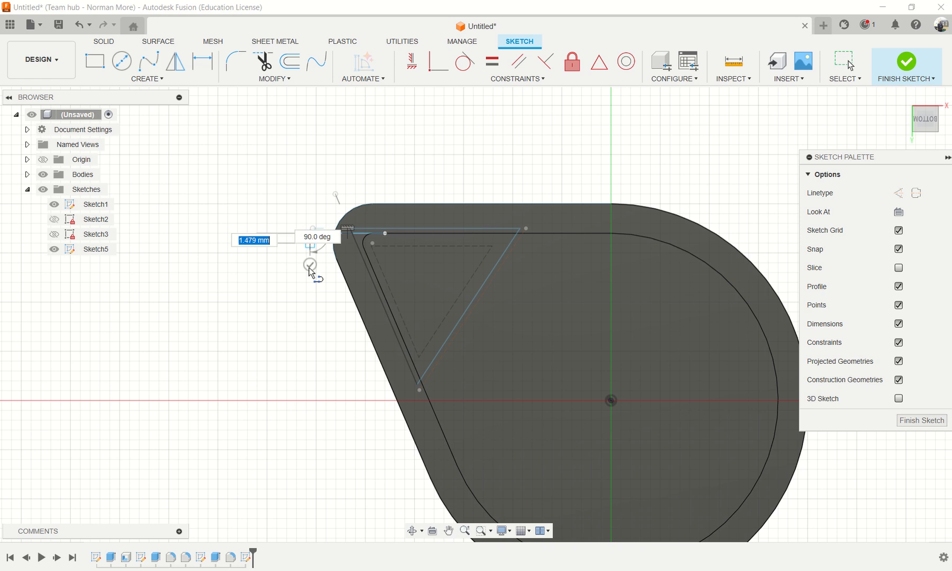
middle_click_drag(315, 357, 316, 260)
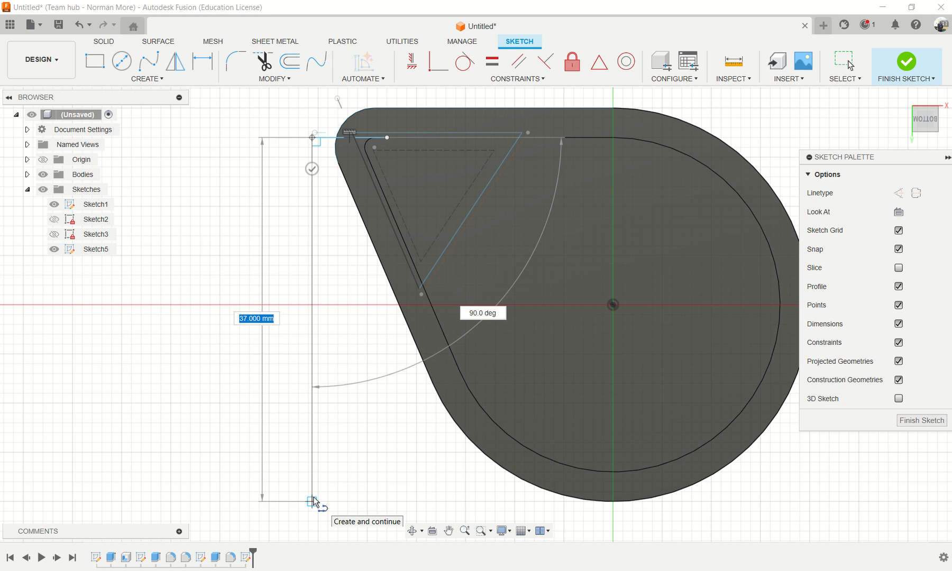
left_click(313, 501)
key("Escape")
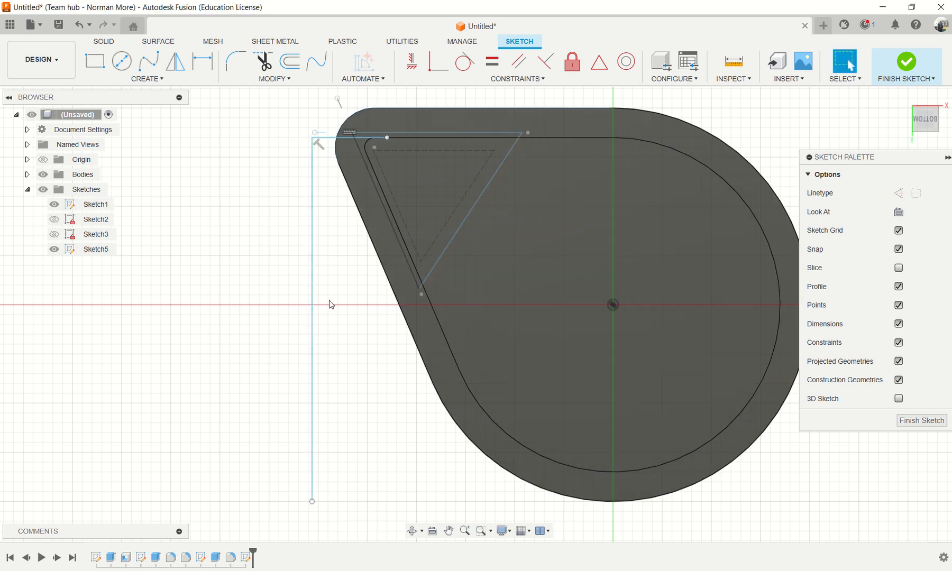
- Draw a horizontal line from the inner arc's lowest point on the vertical axis outward, crossing the vertical line
left_click(613, 473)
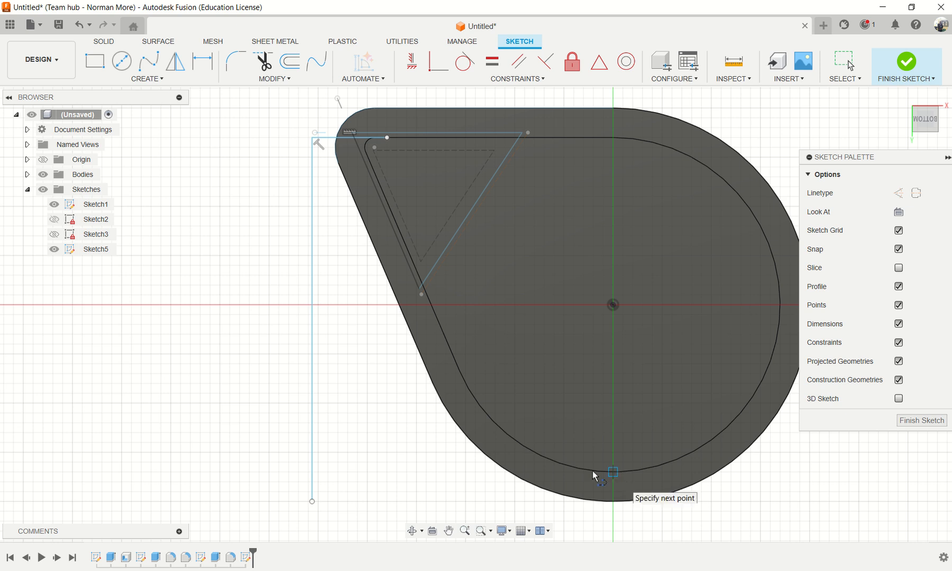
left_click(288, 472)
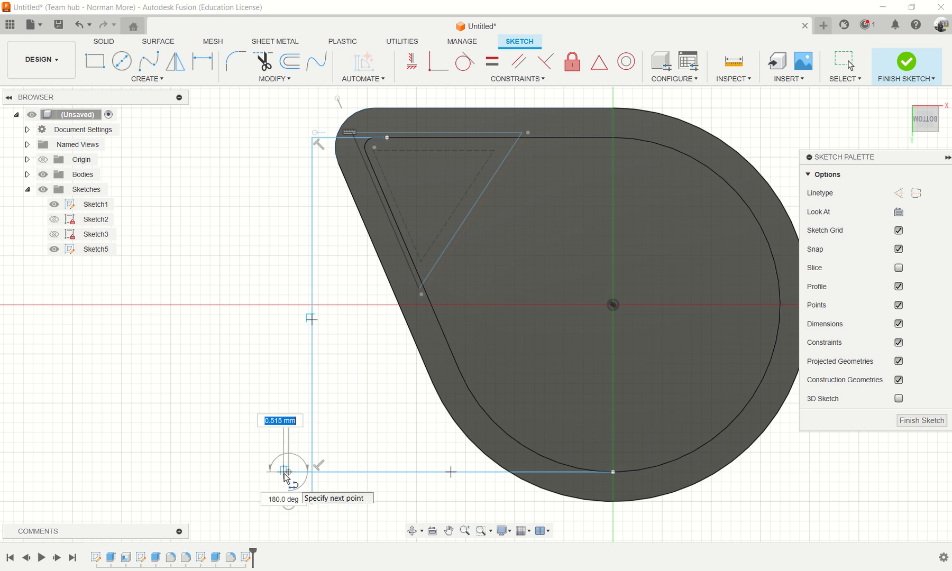
key("Escape")
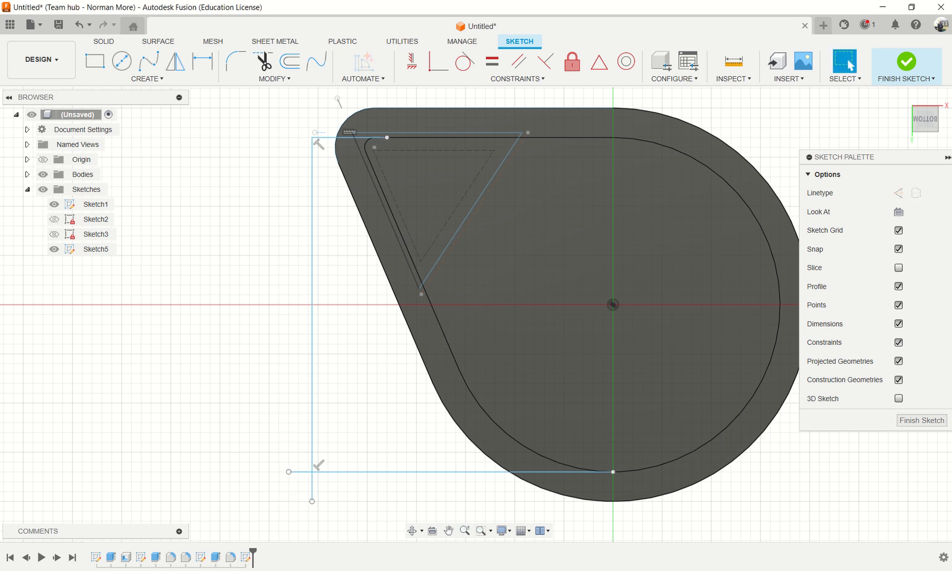
- Bring up the reference drawing and place it beside the model
key("alt+Tab")
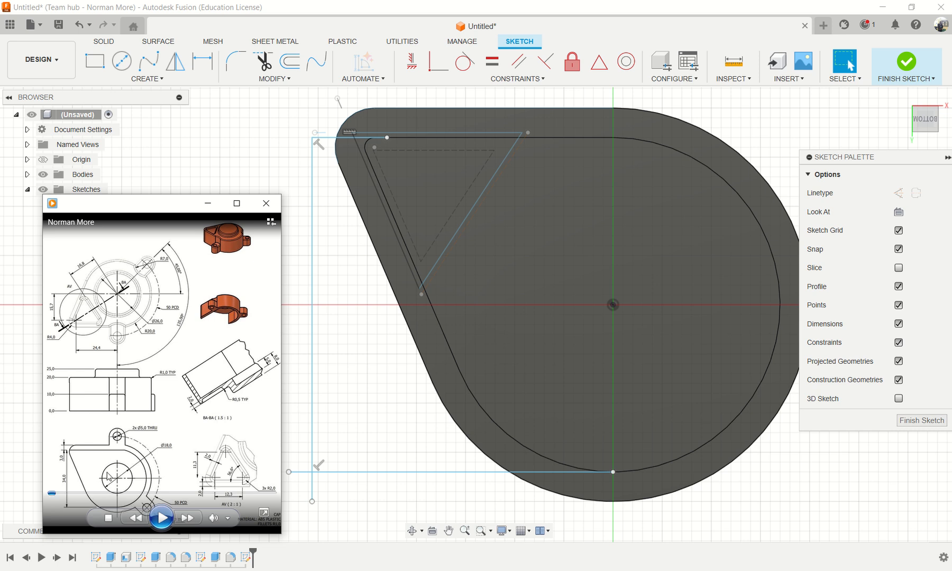
left_click_drag(166, 209, 135, 156)
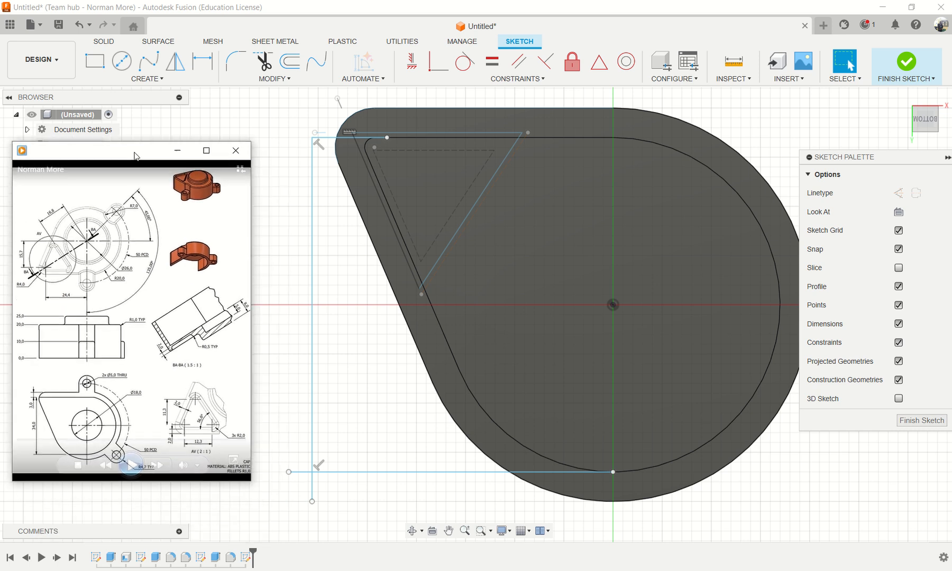
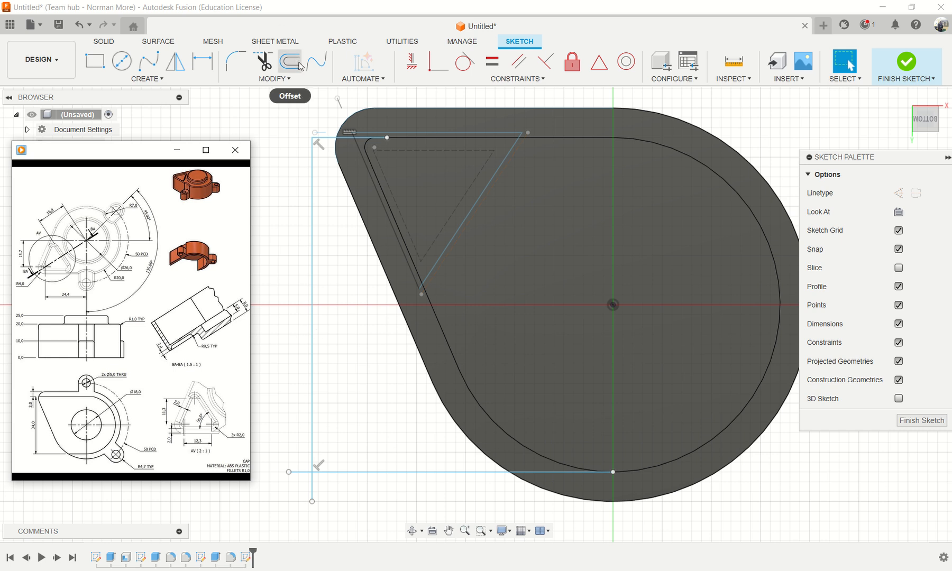
- Trim both overhanging line ends where the vertical line and the lower horizontal line cross
left_click(259, 60)
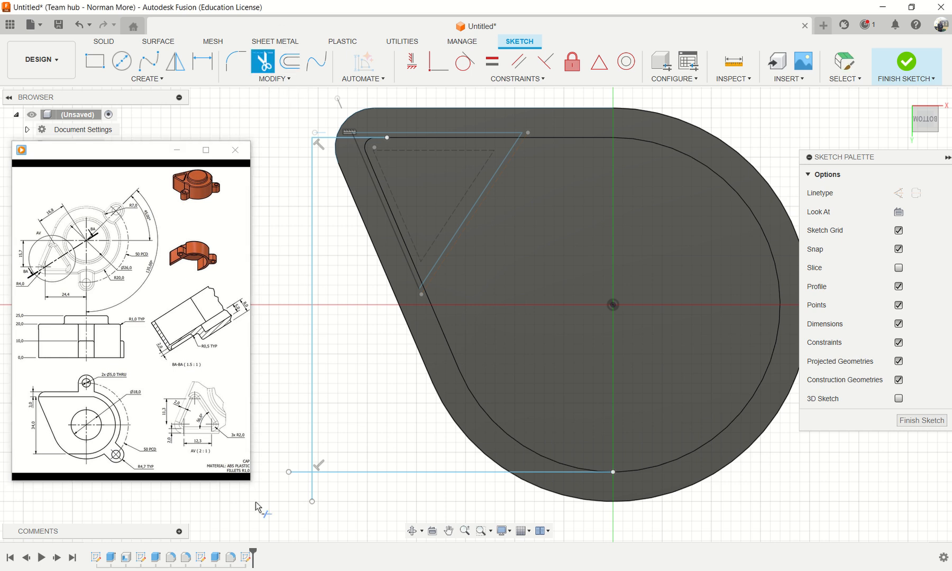
left_click(296, 474)
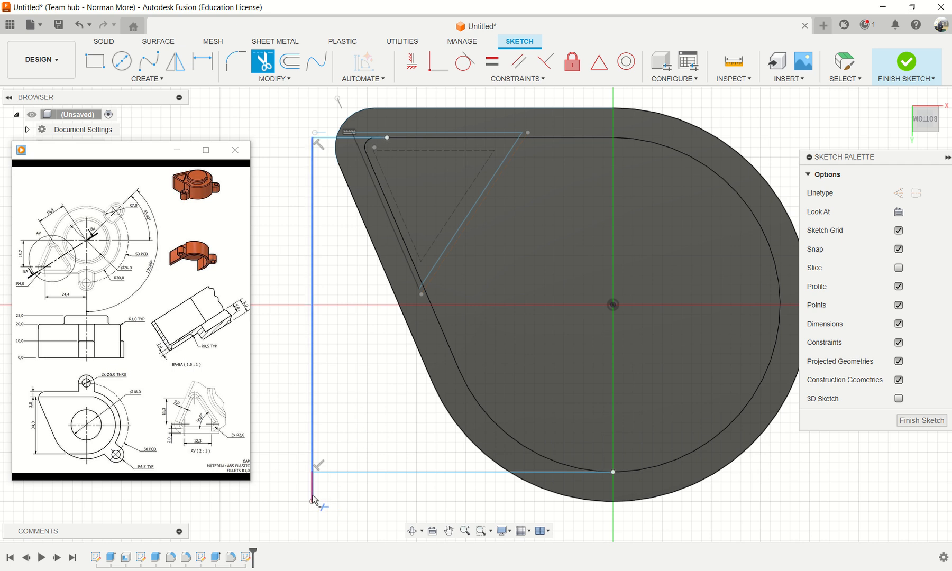
left_click(313, 494)
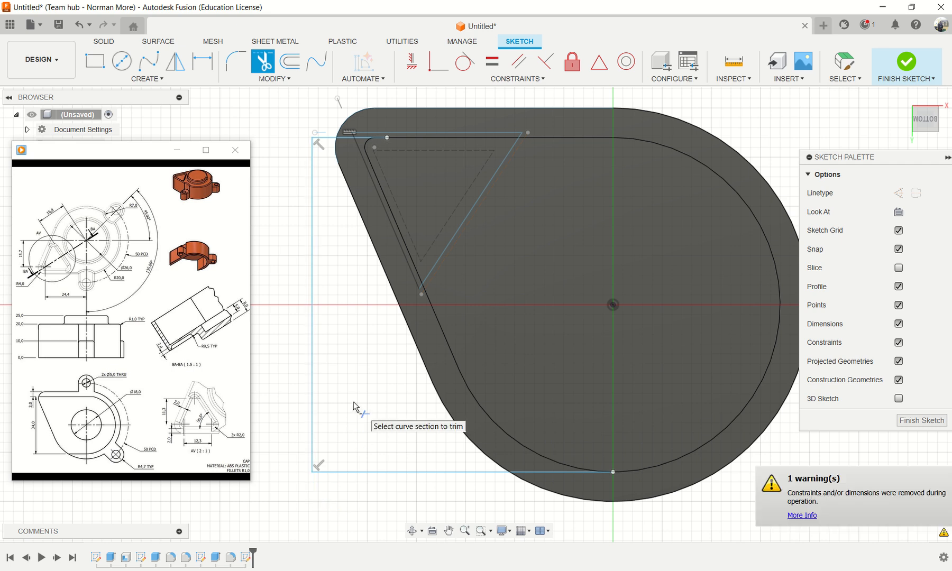
key("e")
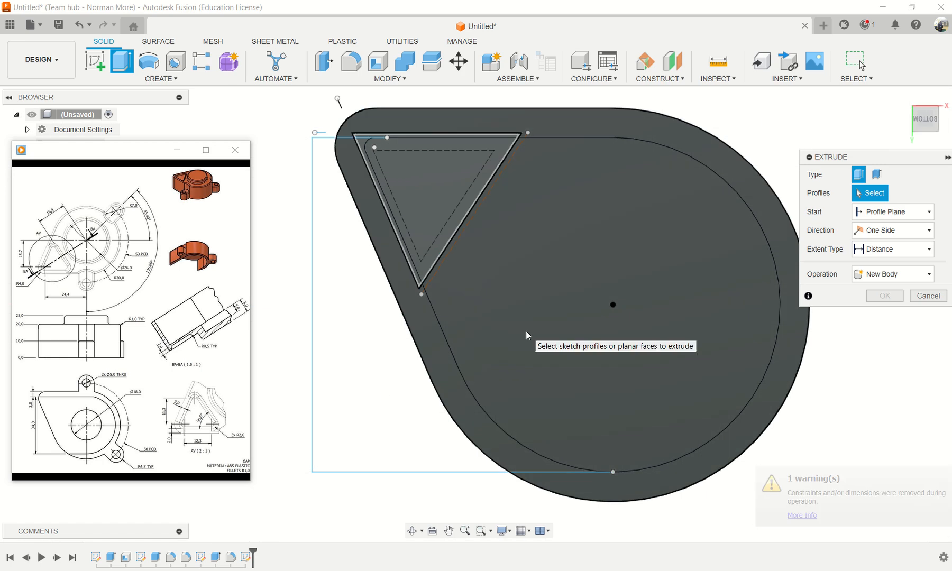
middle_click_drag(526, 331, 542, 295, "shift")
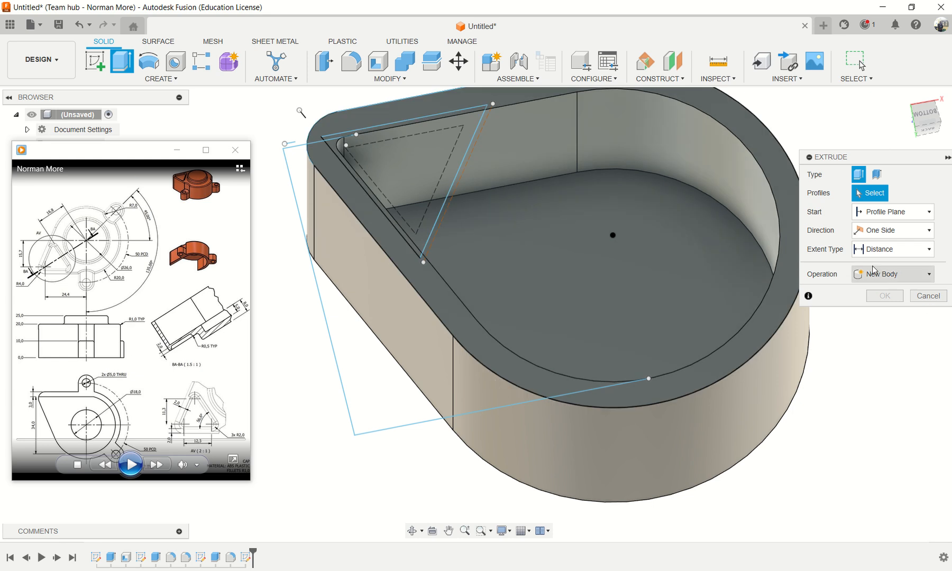
left_click(906, 274)
left_click(876, 303)
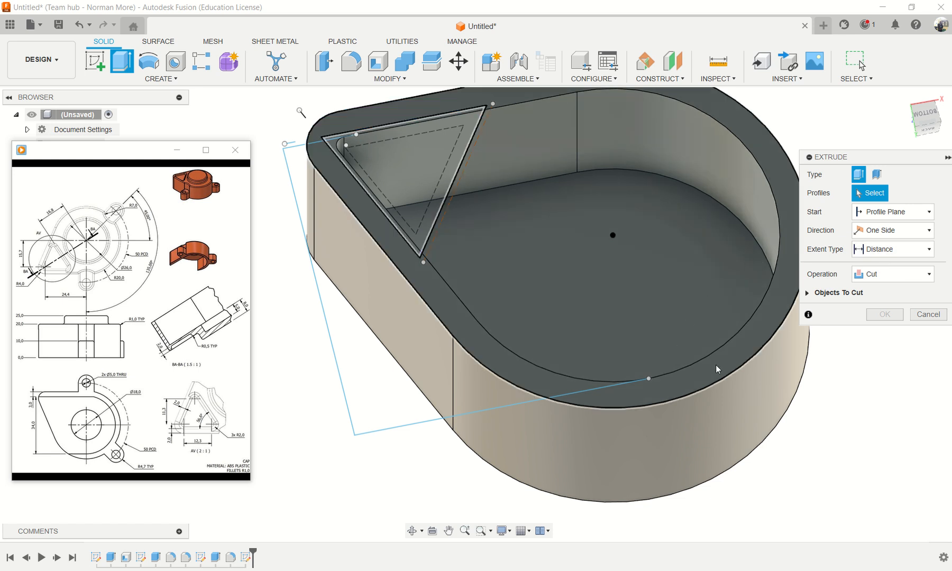
left_click(895, 253)
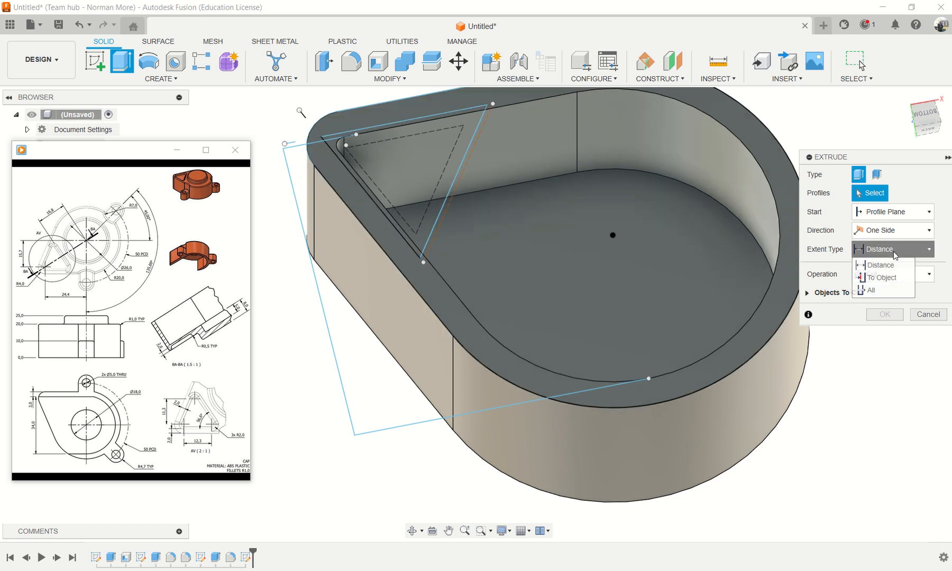
left_click(895, 254)
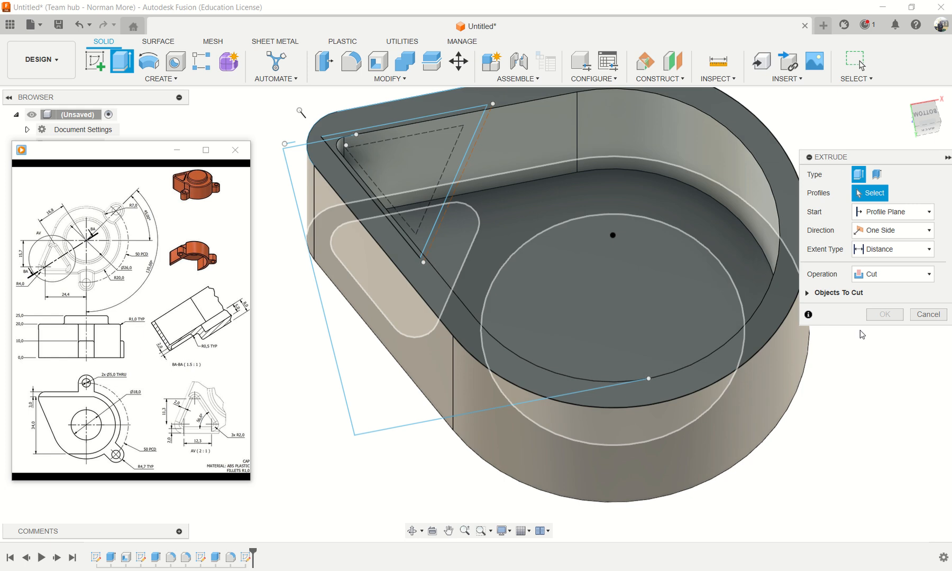
left_click(928, 314)
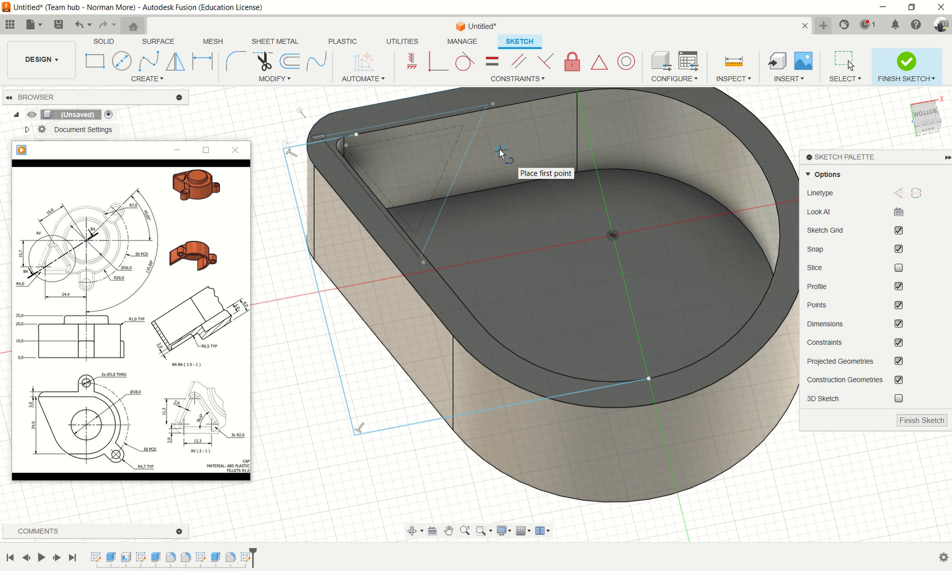
- Close the profile with a diagonal line joining the inner ends of the two horizontal lines
left_click(356, 135)
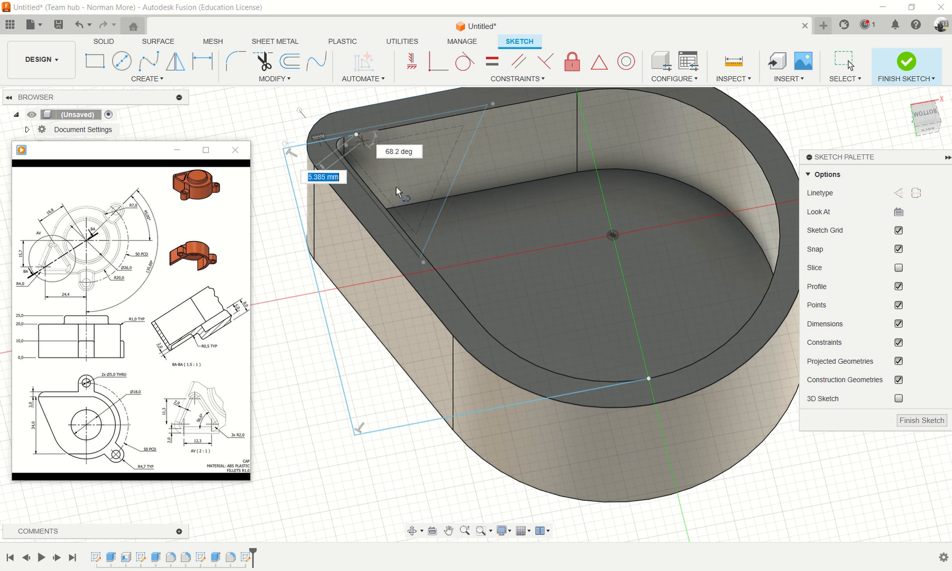
left_click(648, 379)
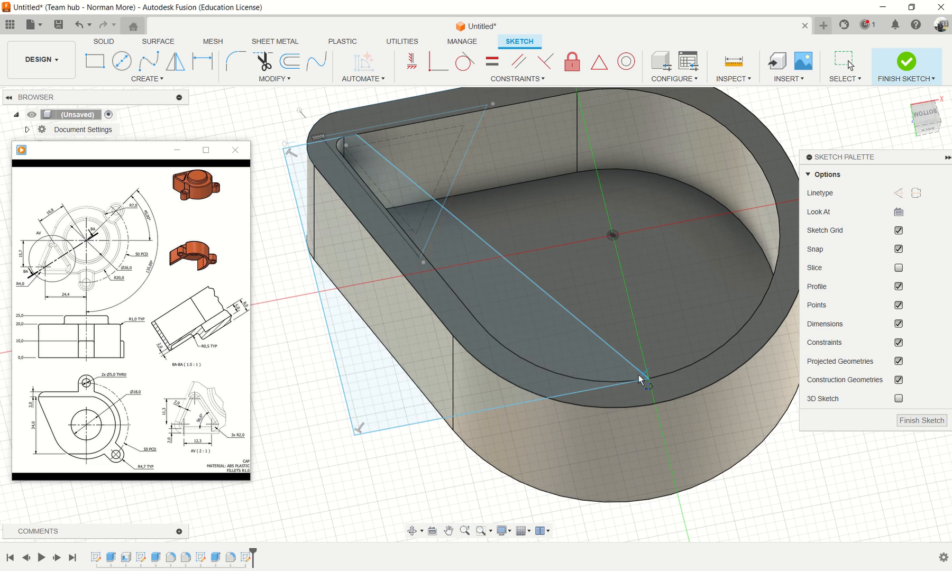
key("Escape")
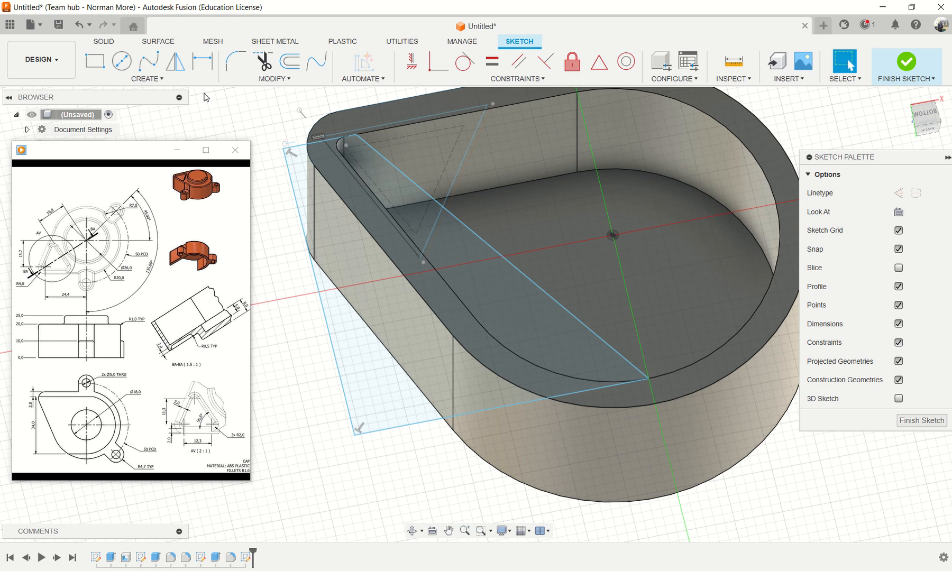
- Extrude the closed profile across the tapered wall by -17 mm as a new body
key("e")
left_click(363, 384)
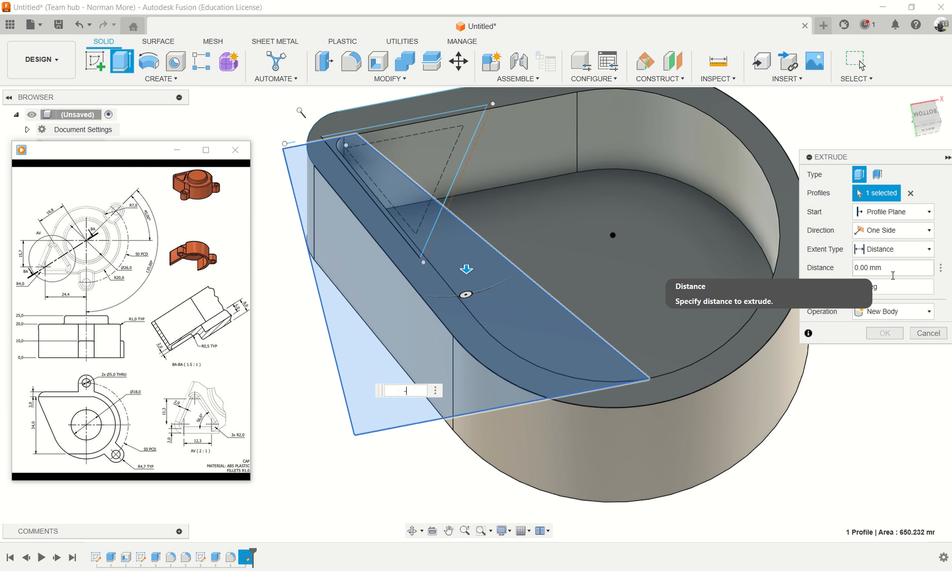
key("Return")
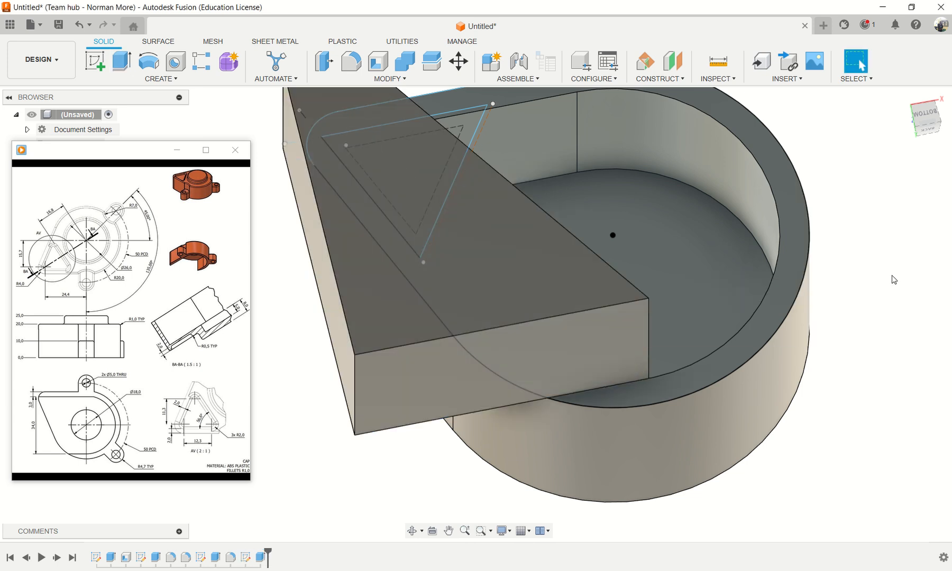
right_click(263, 559)
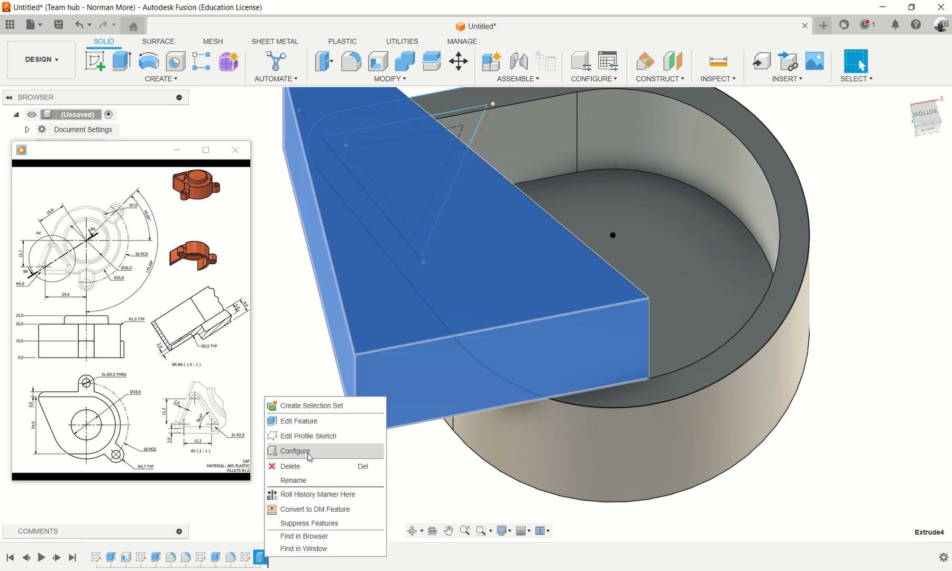
left_click(317, 422)
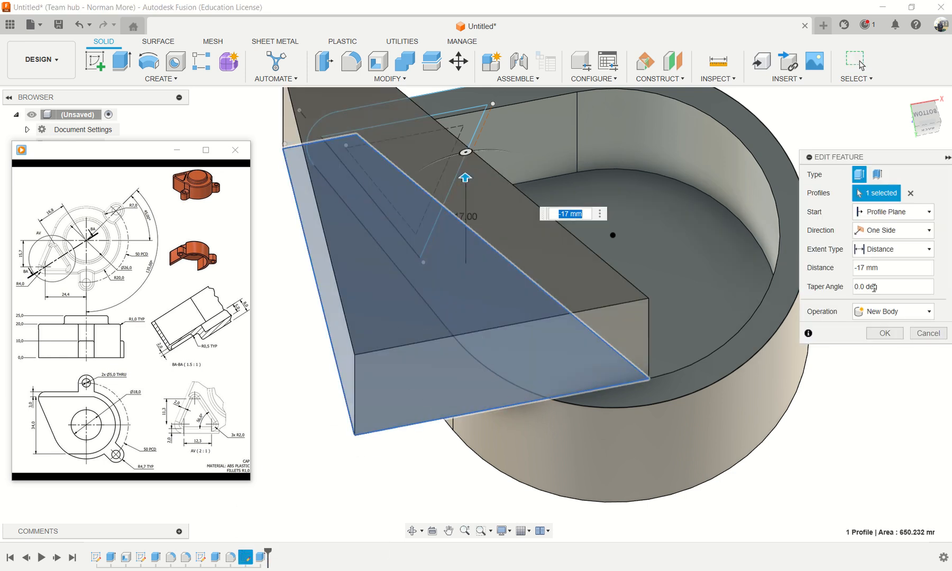
left_click(891, 312)
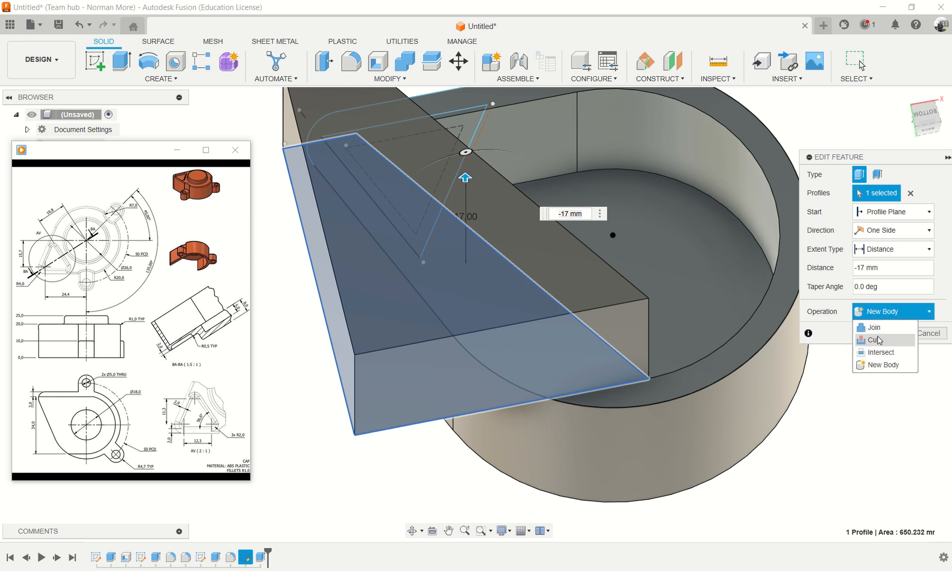
left_click(875, 338)
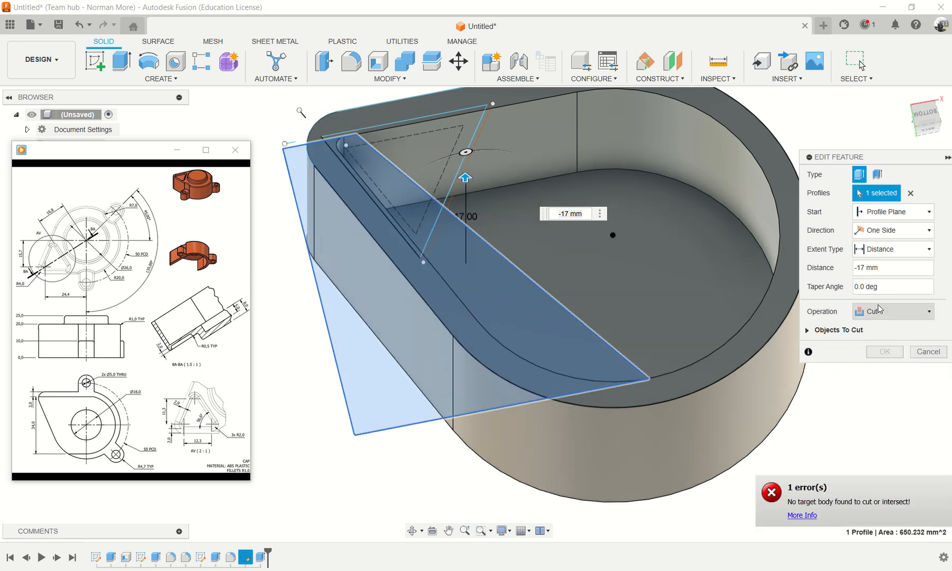
left_click(502, 339)
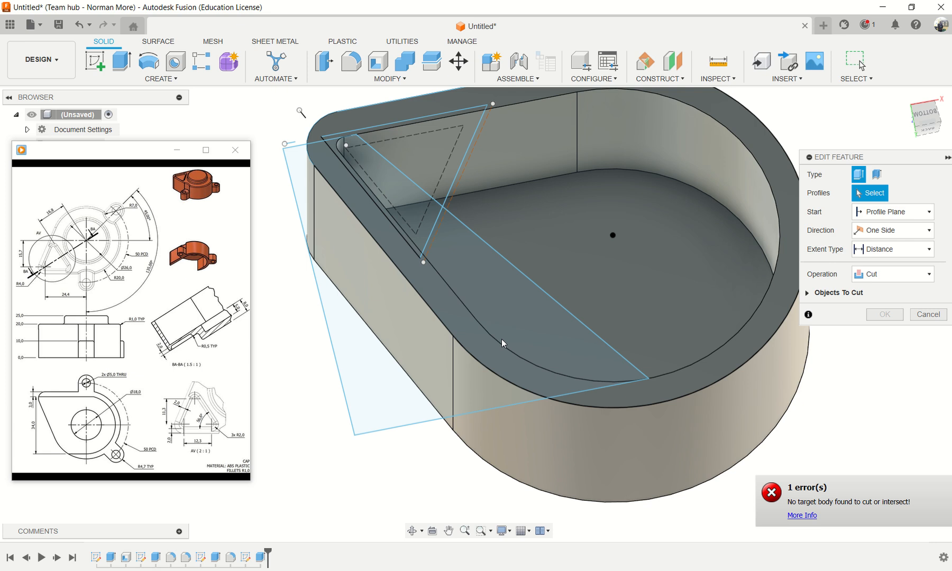
left_click(360, 424)
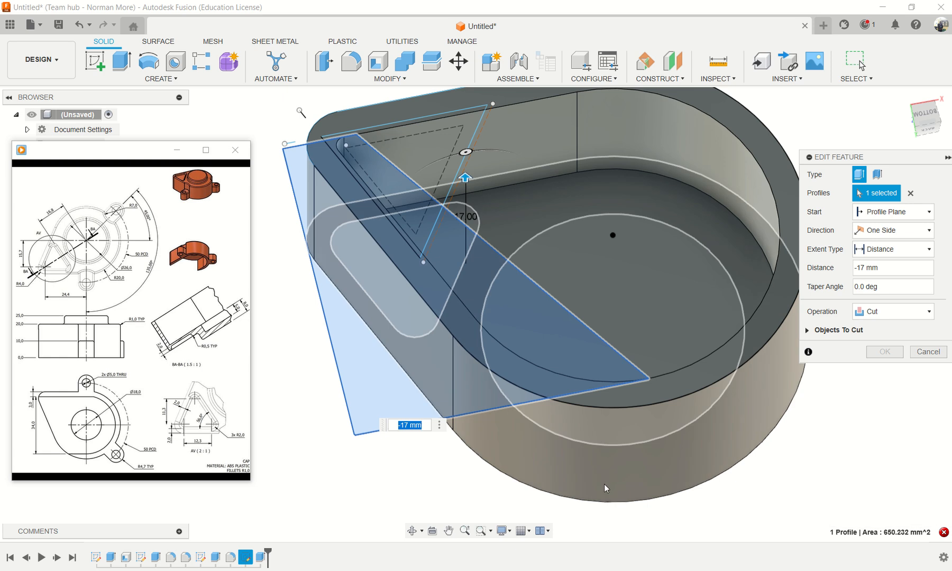
middle_click_drag(555, 499, 601, 508, "shift")
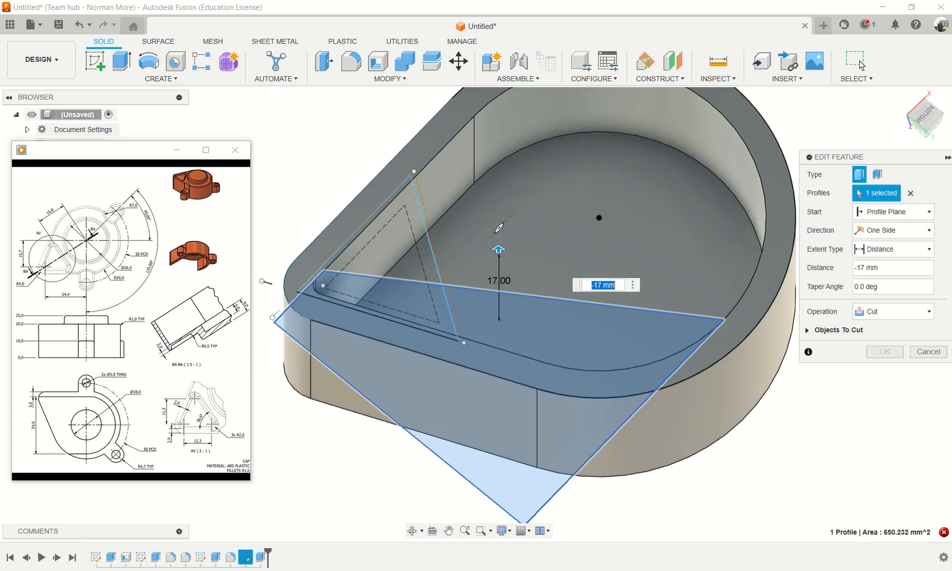
left_click(653, 370)
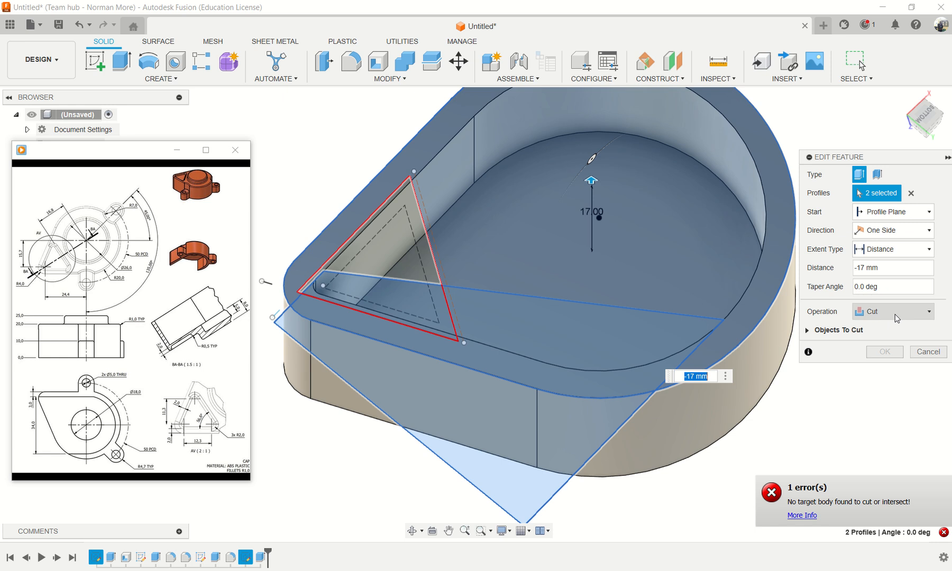
left_click(895, 313)
left_click(884, 328)
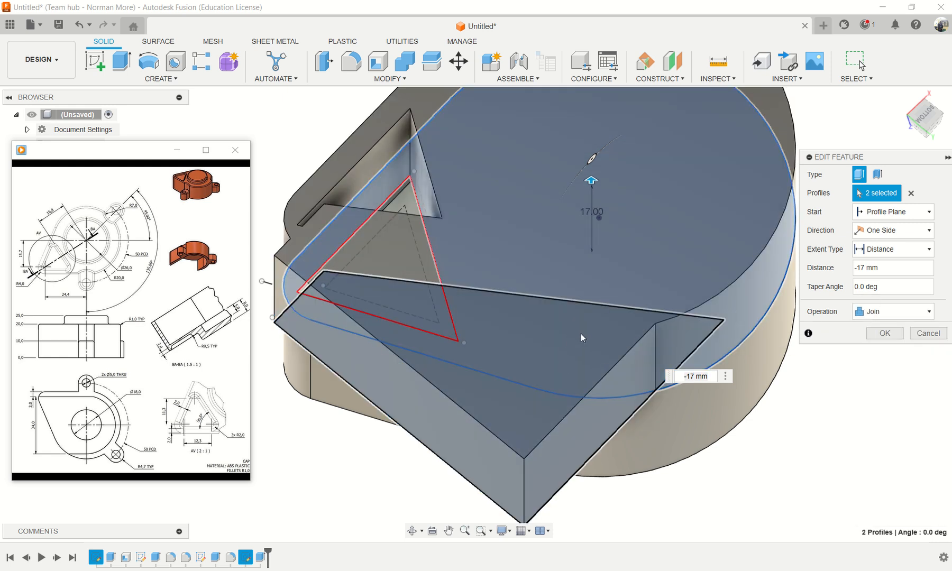
left_click(583, 334)
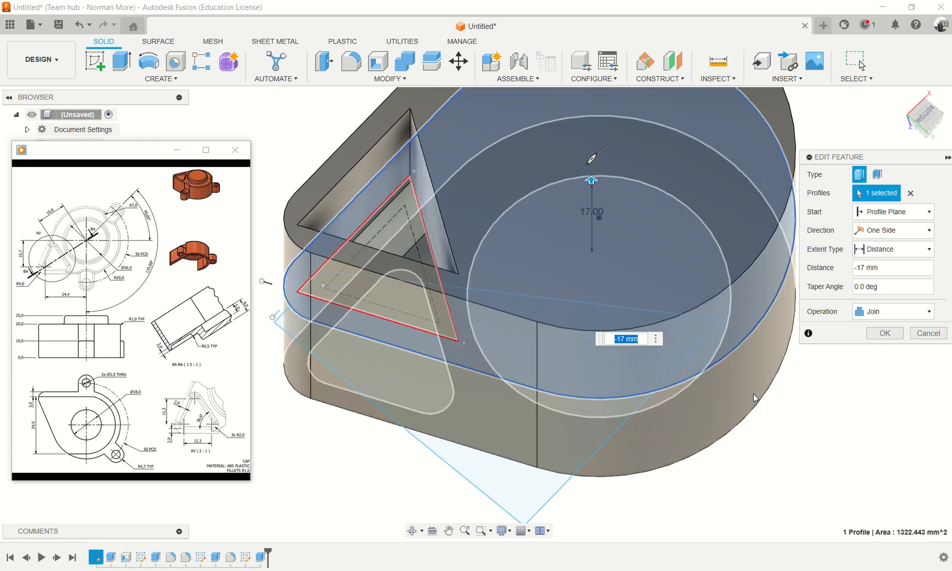
left_click(929, 333)
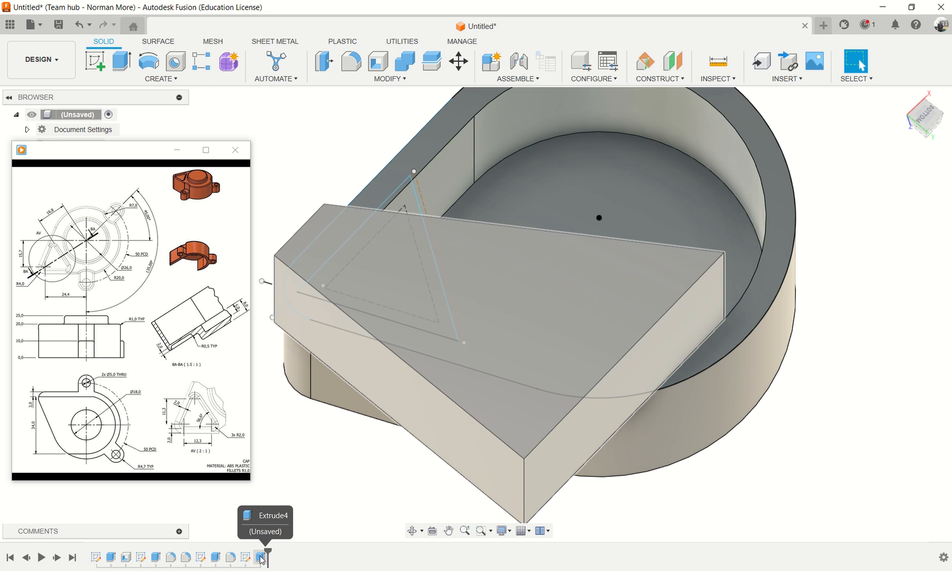
- Edit the latest extrusion to cut 17 mm into the cap's wall instead of creating a new body
middle_click_drag(374, 493, 406, 490, "shift")
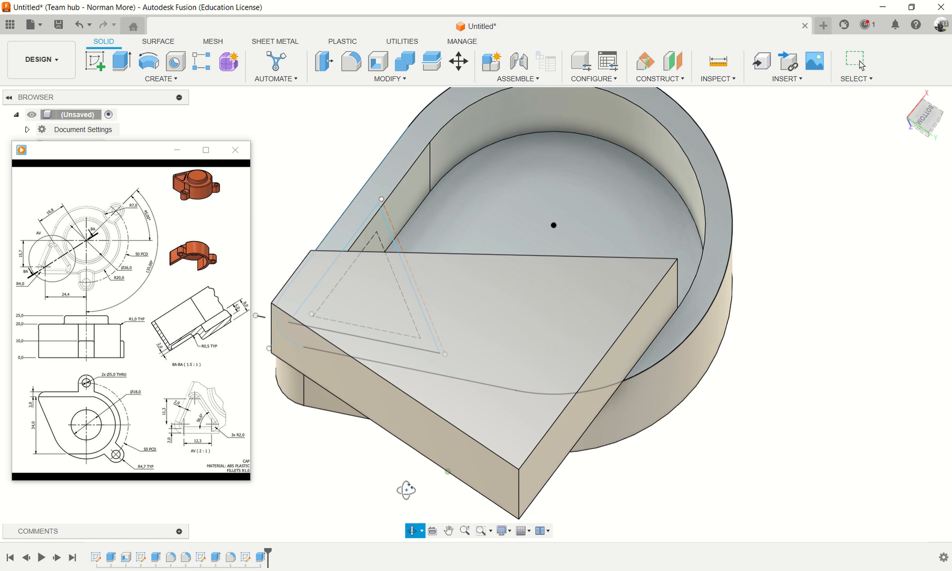
right_click(259, 559)
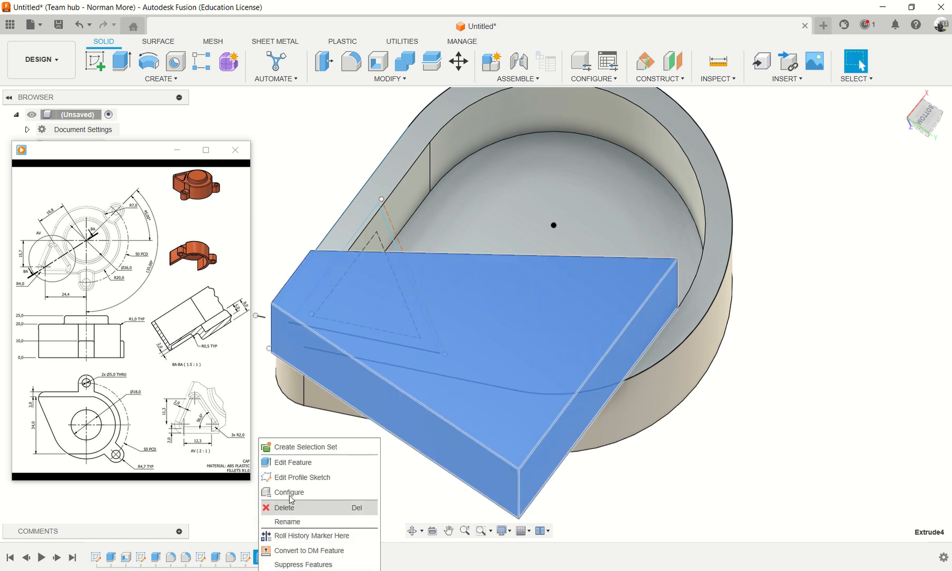
left_click(307, 462)
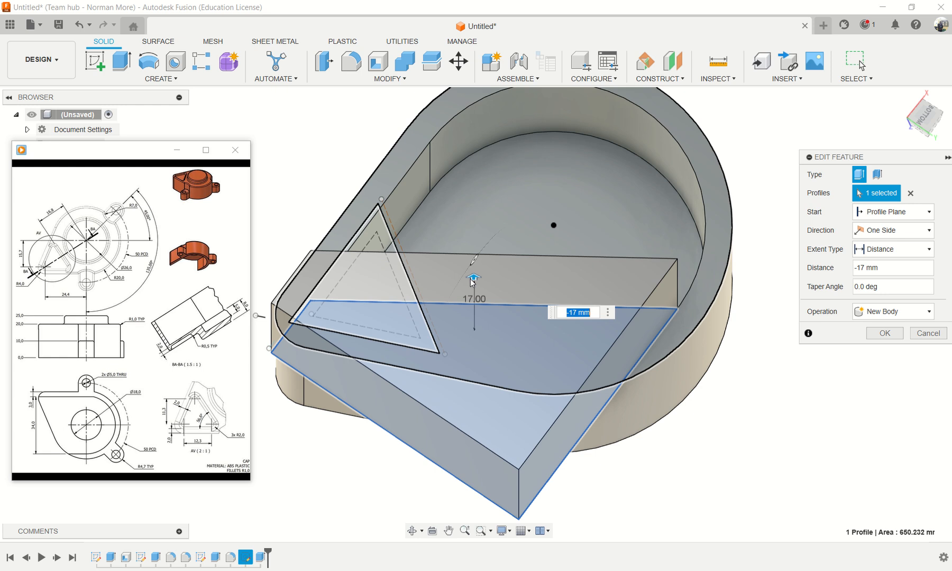
left_click(474, 275)
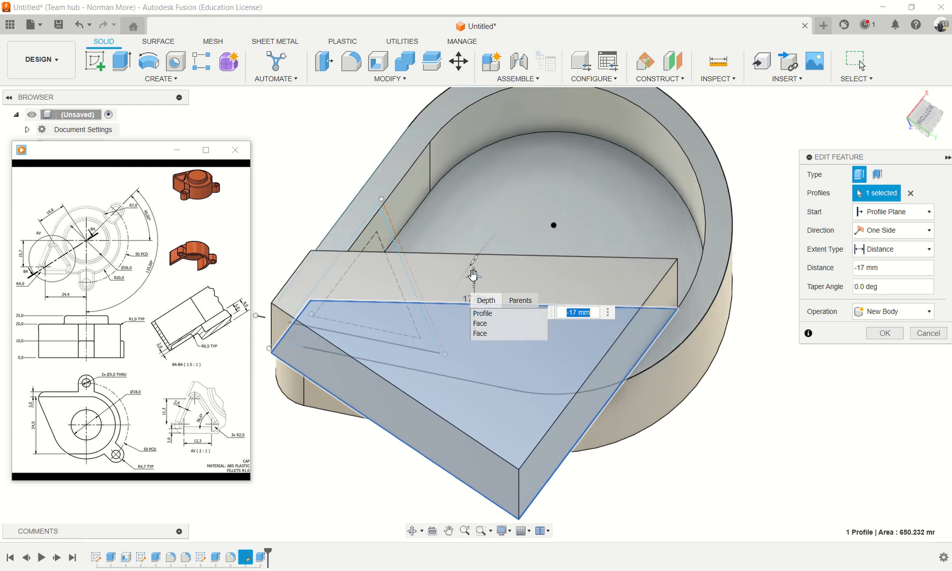
left_click_drag(474, 275, 489, 352)
left_click(893, 318)
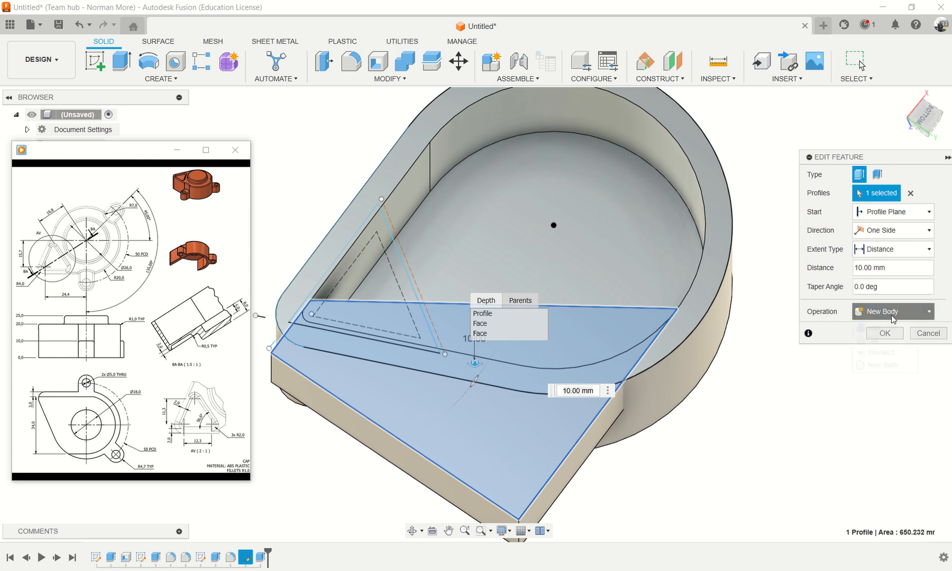
left_click(885, 340)
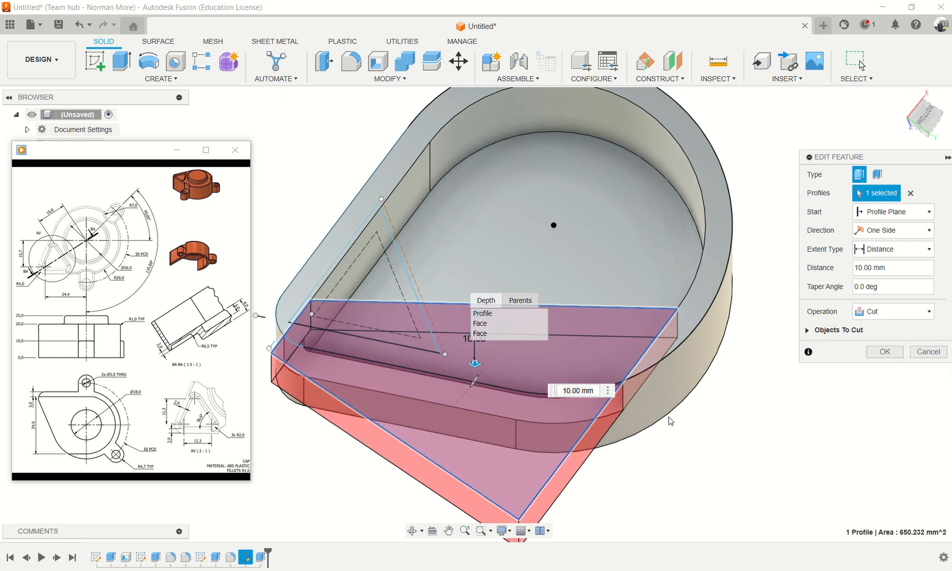
left_click(902, 271)
type("17")
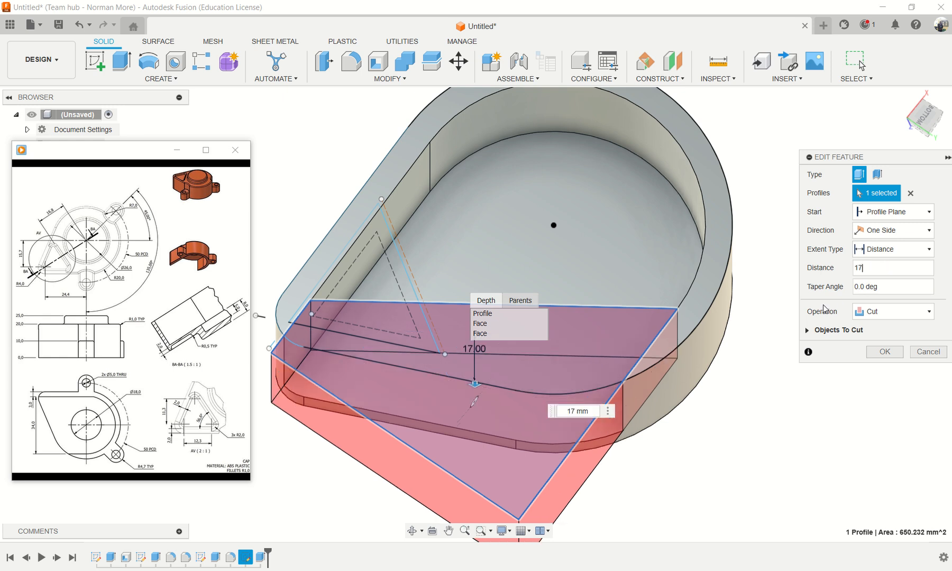
left_click(890, 354)
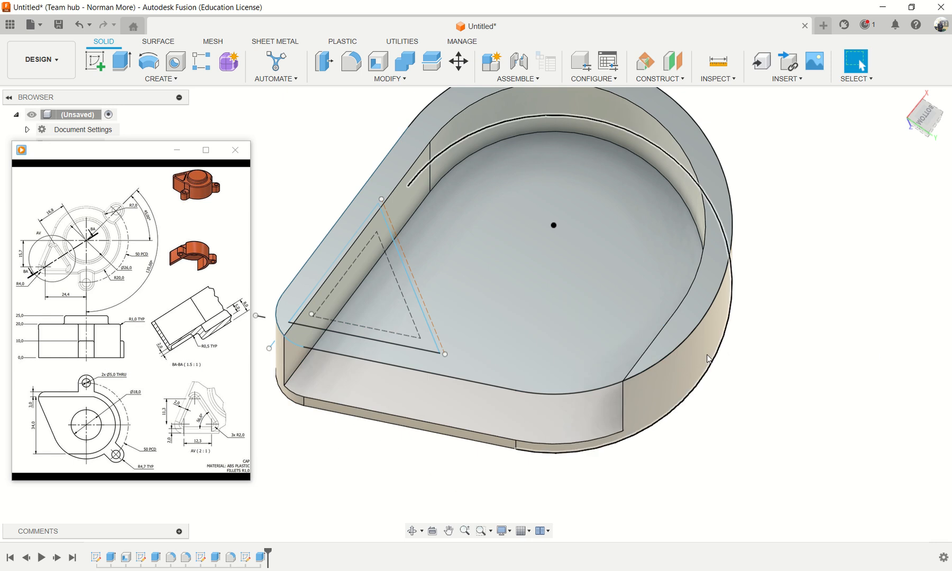
- Start a new sketch on the flat rim face at the cap's open end
mouse_move(722, 411)
middle_mouse_down("shift")
mouse_move(758, 336)
mouse_move(773, 371)
mouse_move(744, 374)
mouse_move(746, 165)
mouse_move(769, 68)
middle_mouse_up("shift")
middle_click_drag(847, 261, 841, 219, "shift")
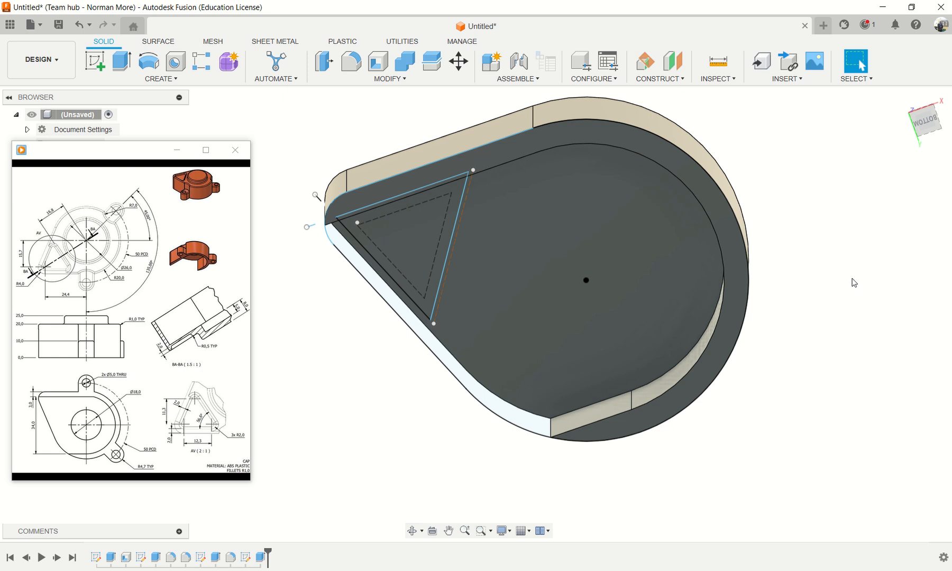
mouse_move(854, 283)
middle_mouse_down("shift")
mouse_move(847, 321)
mouse_move(852, 281)
middle_mouse_up("shift")
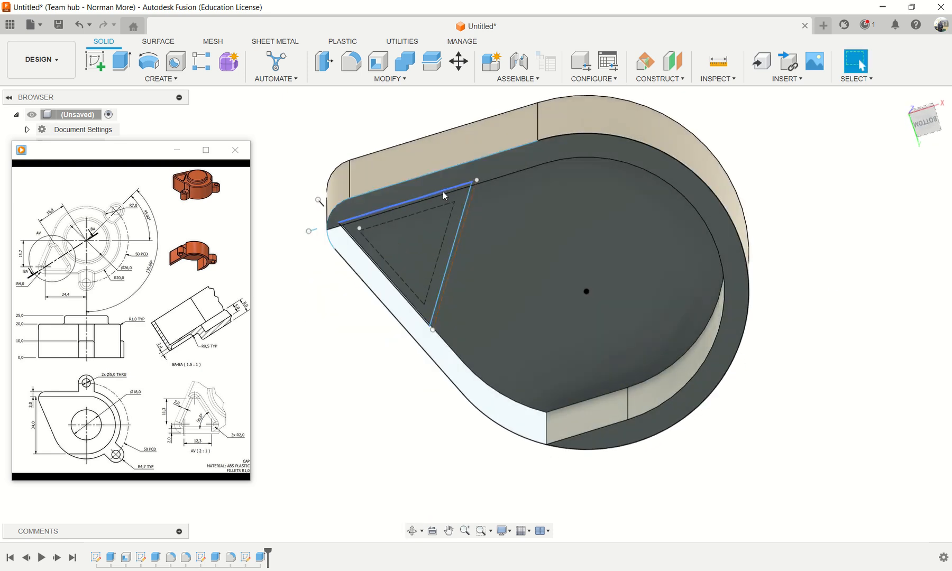
left_click(444, 195)
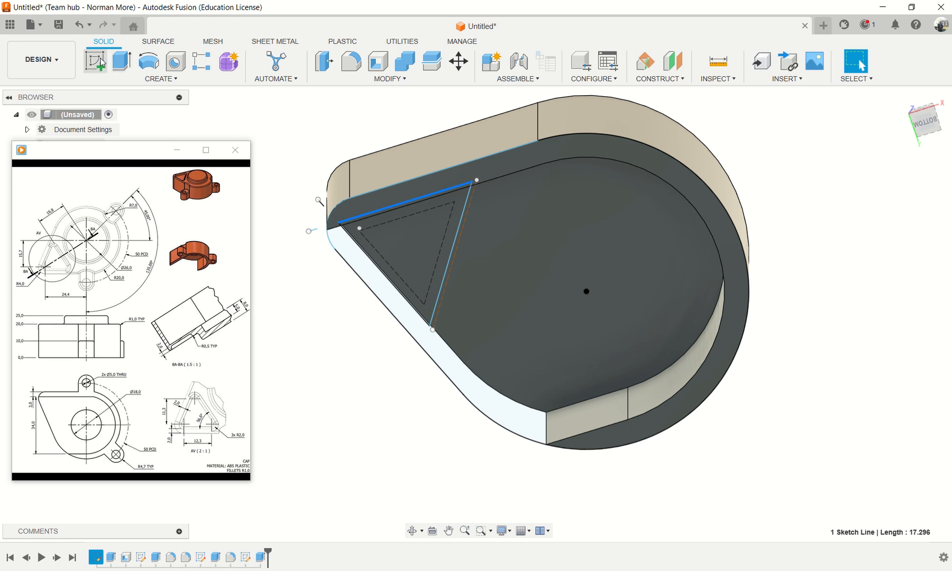
left_click(98, 60)
left_click(431, 199)
middle_click_drag(729, 279, 828, 337)
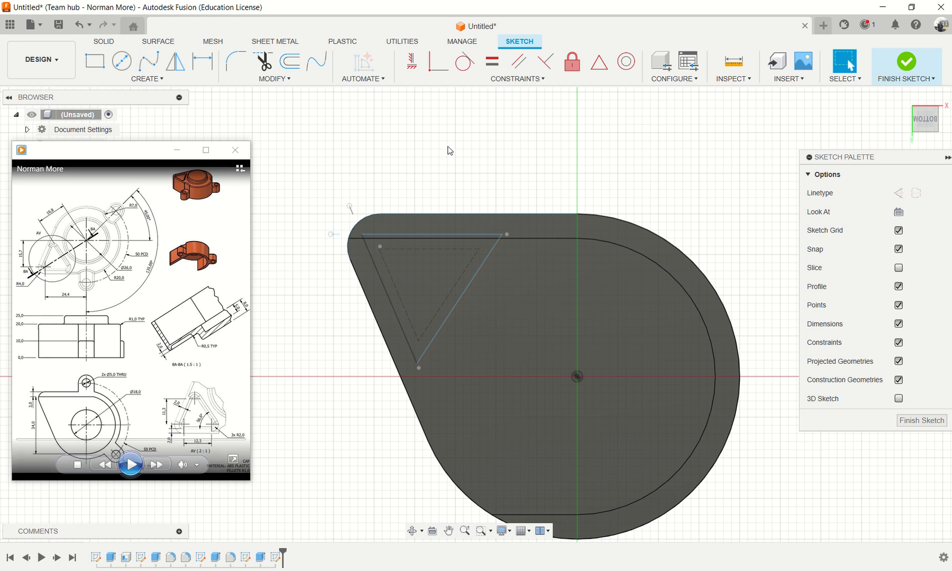
key("l")
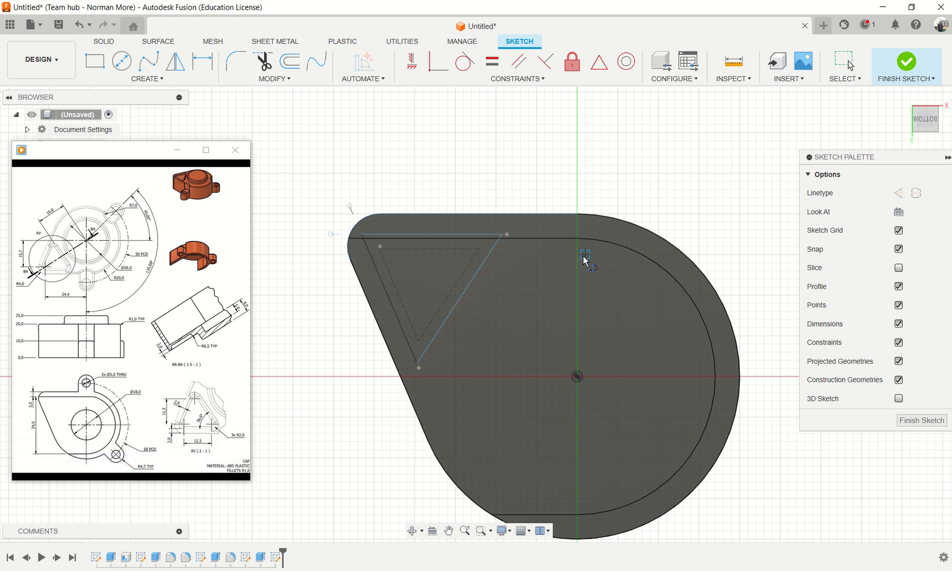
left_click(577, 377)
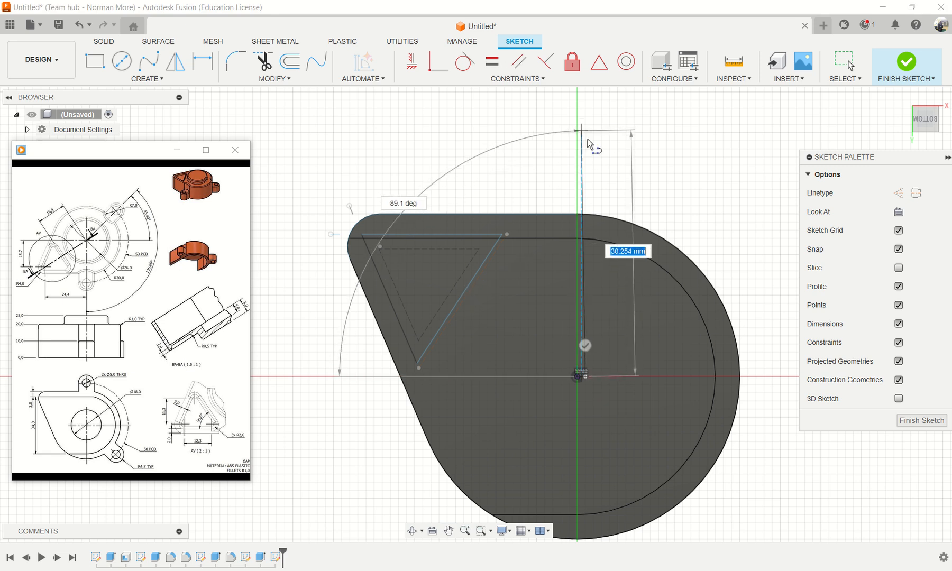
key("Escape")
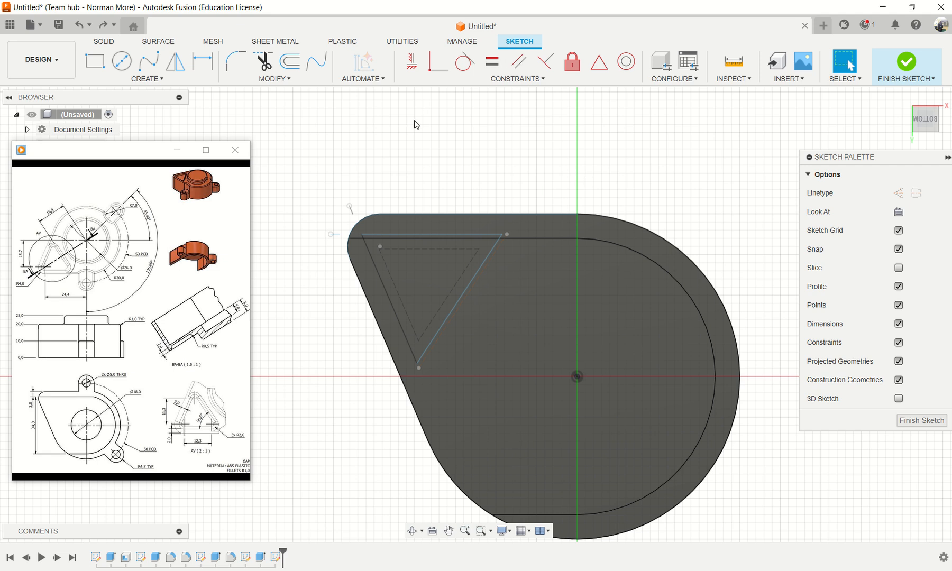
- Draw a vertical line about 32 mm long from the origin, extending past the cap's straight edge
key("l")
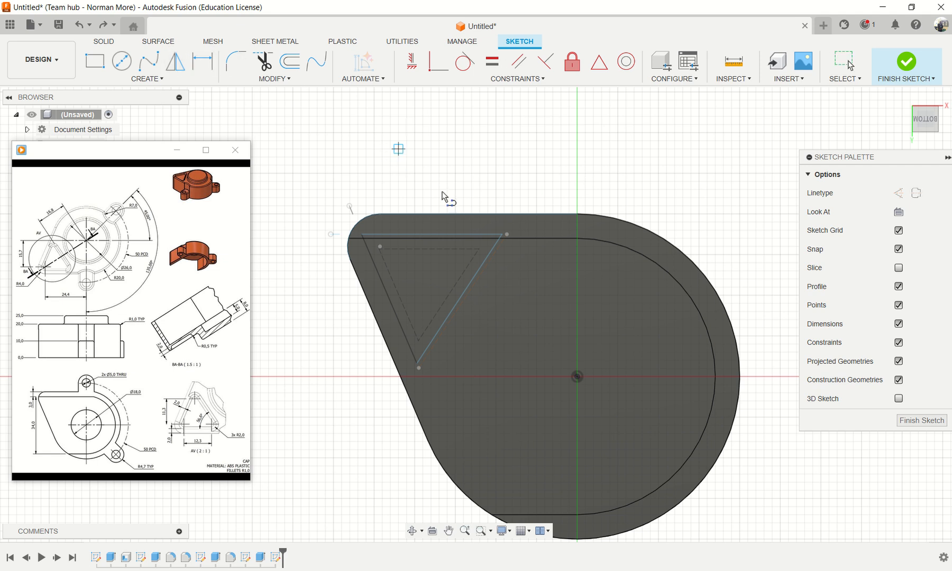
left_click(577, 377)
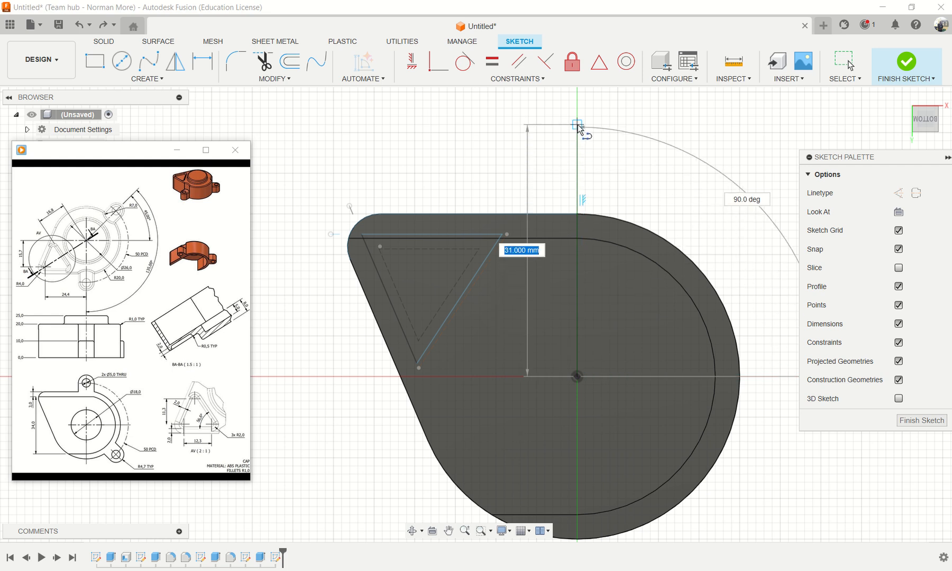
left_click(577, 117)
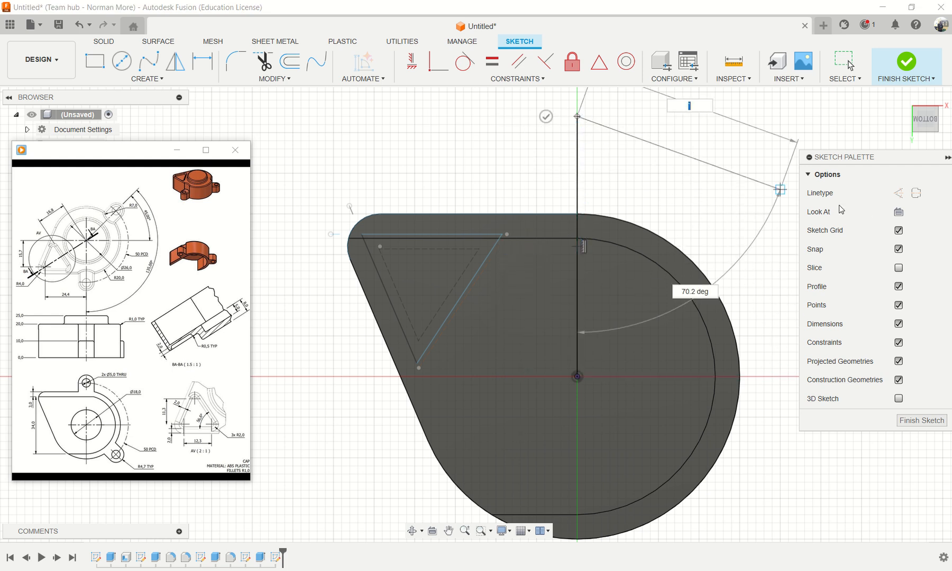
key("Escape")
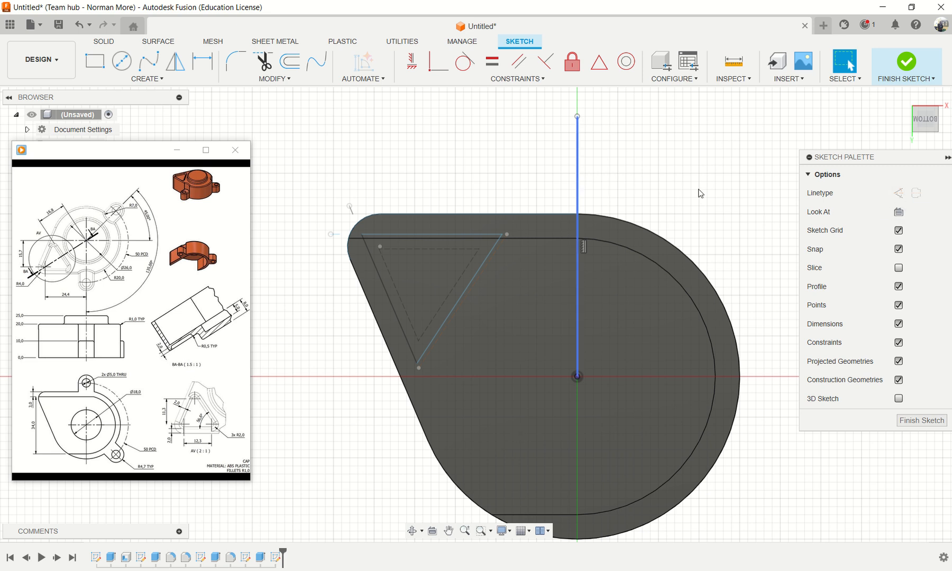
- Convert the vertical line from the origin into a construction line
left_click(898, 193)
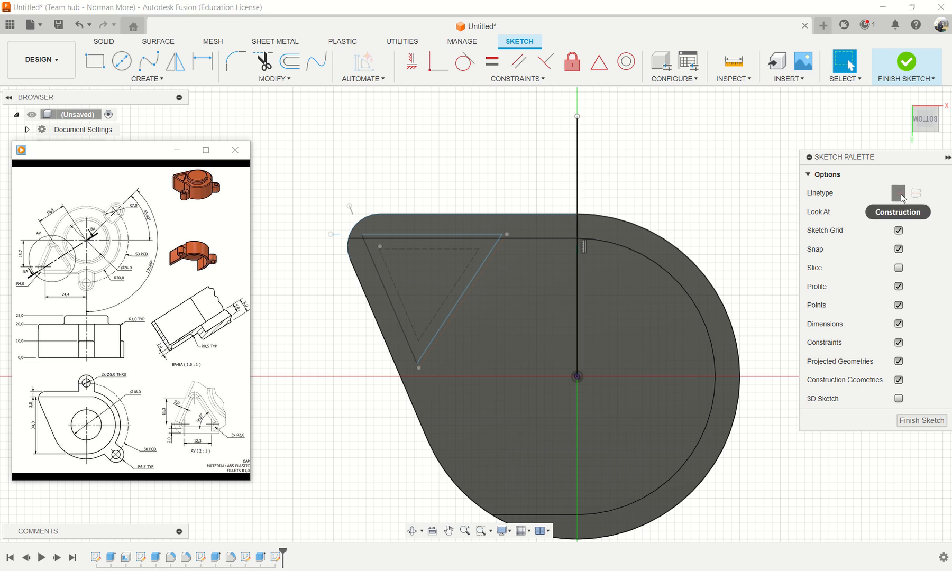
left_click(578, 194)
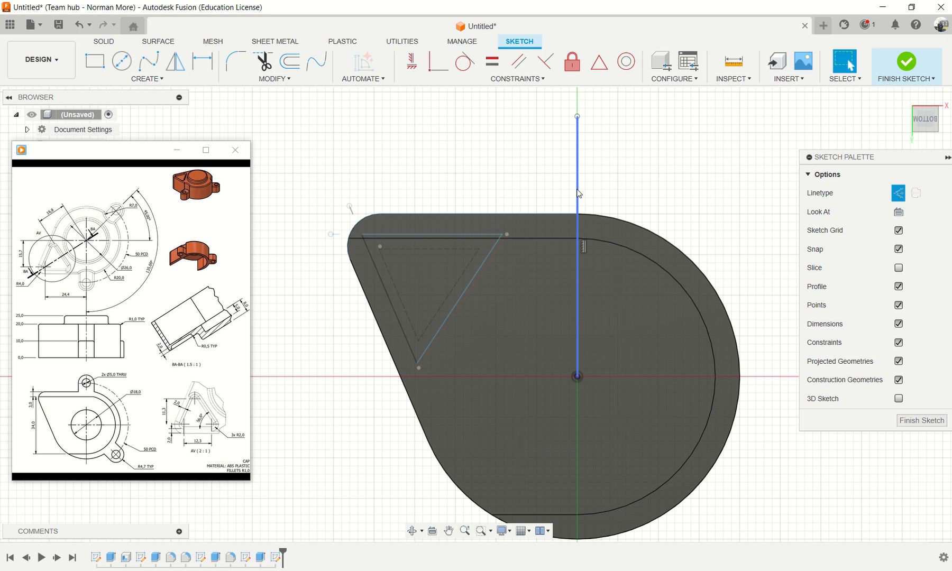
left_click(898, 193)
scroll(610, 210, "up", 1)
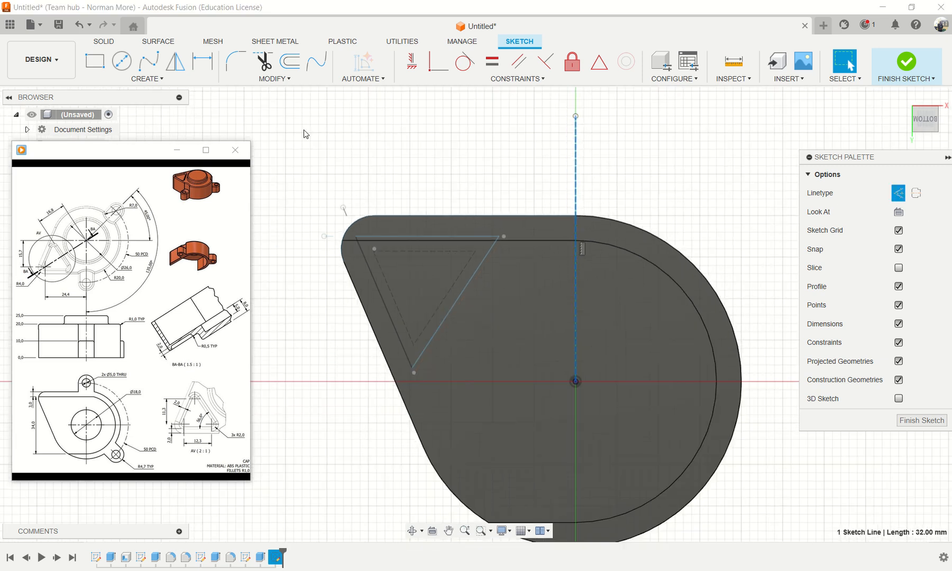
left_click(163, 78)
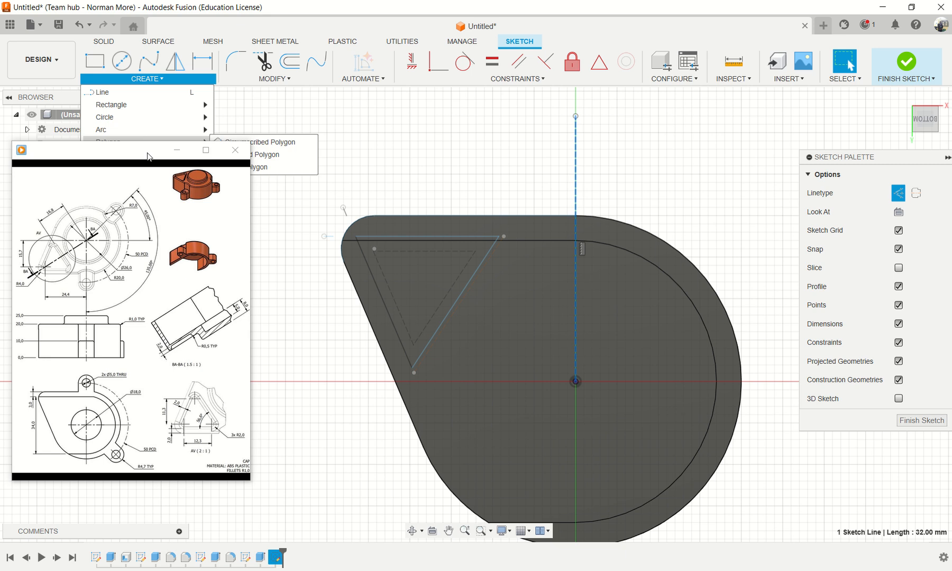
left_click_drag(149, 156, 111, 413)
left_click(162, 79)
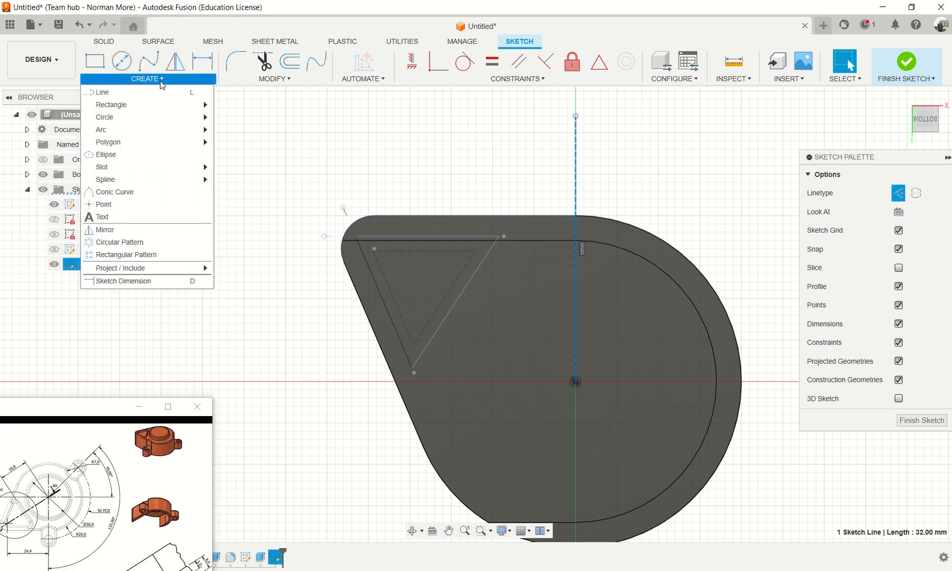
mouse_move(186, 168)
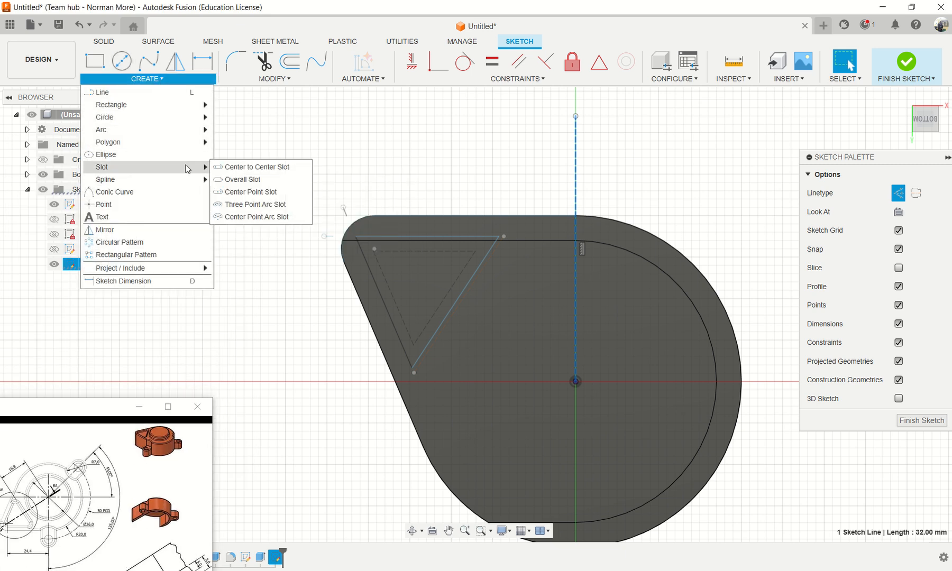
left_click(254, 167)
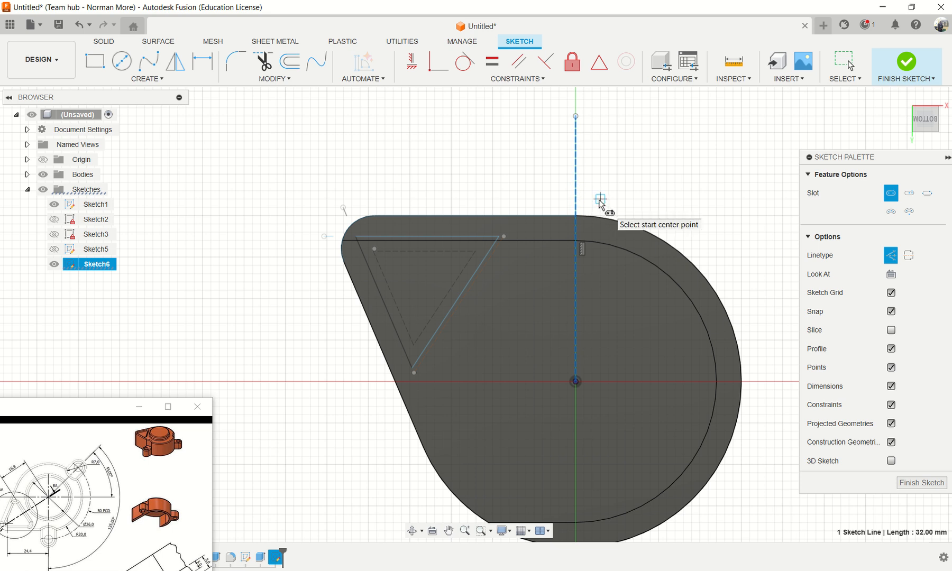
key("Escape")
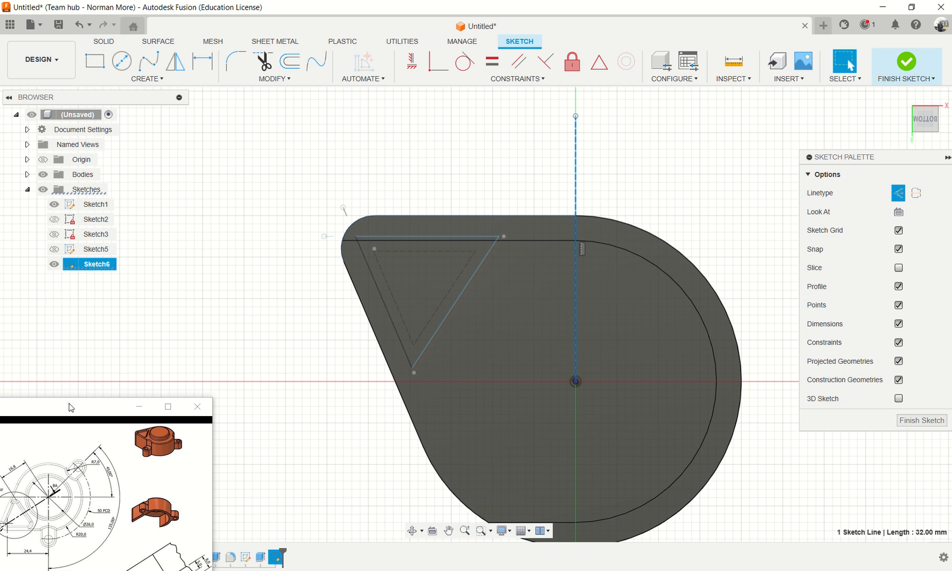
- Reposition the reference drawing clear of the sketch tools and draw a 50 mm diameter construction circle centred on the origin
mouse_move(71, 407)
left_mouse_down()
mouse_move(128, 388)
mouse_move(119, 262)
mouse_move(124, 303)
left_mouse_up()
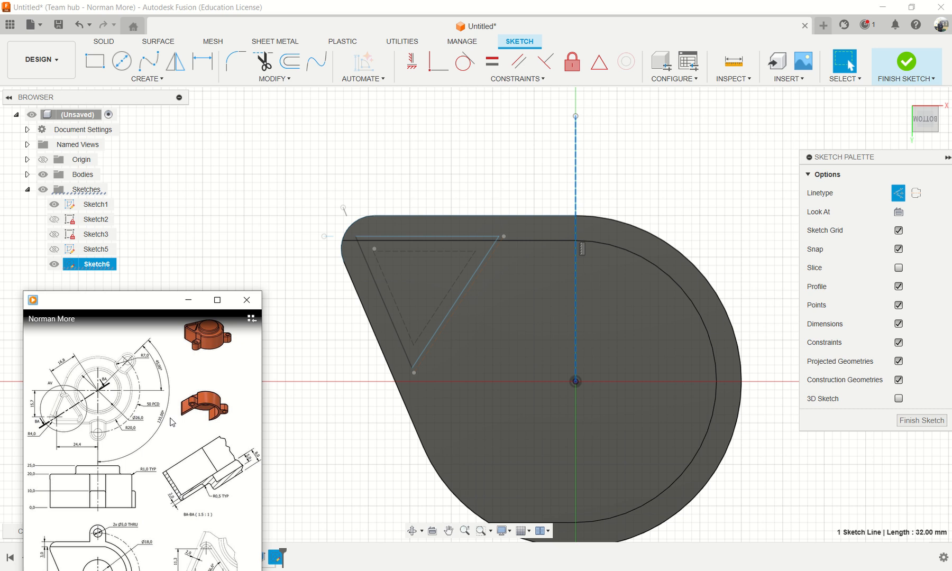
left_click(122, 61)
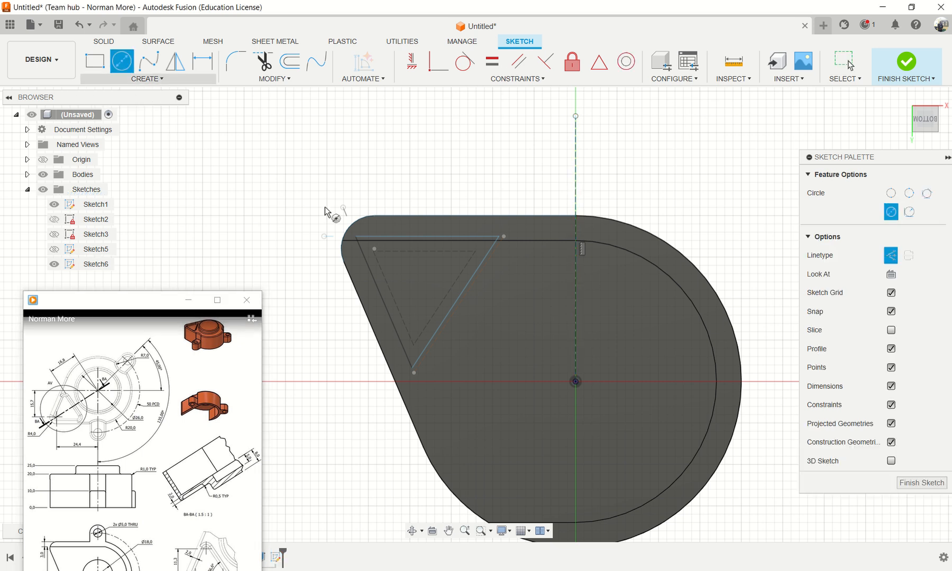
left_click(576, 381)
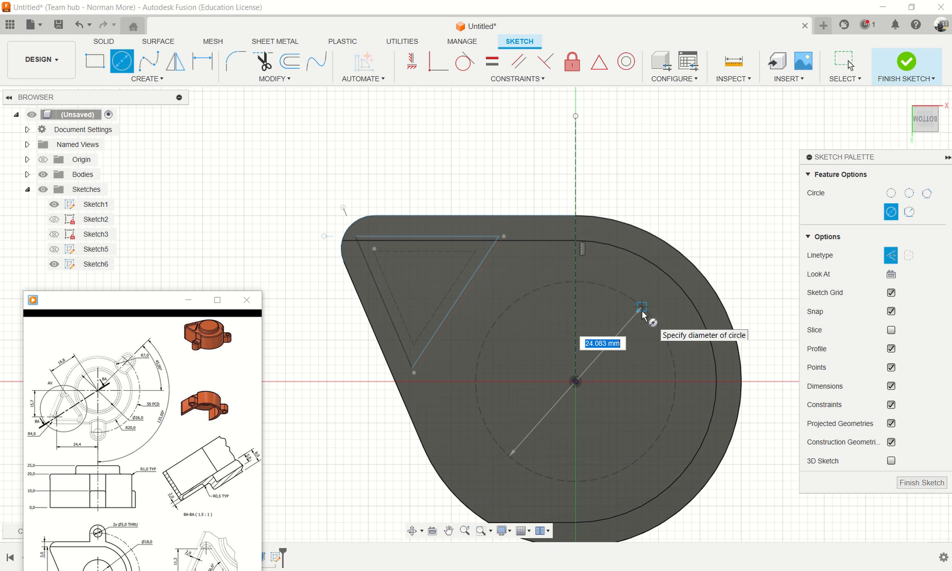
type("50")
key("Return")
key("Escape")
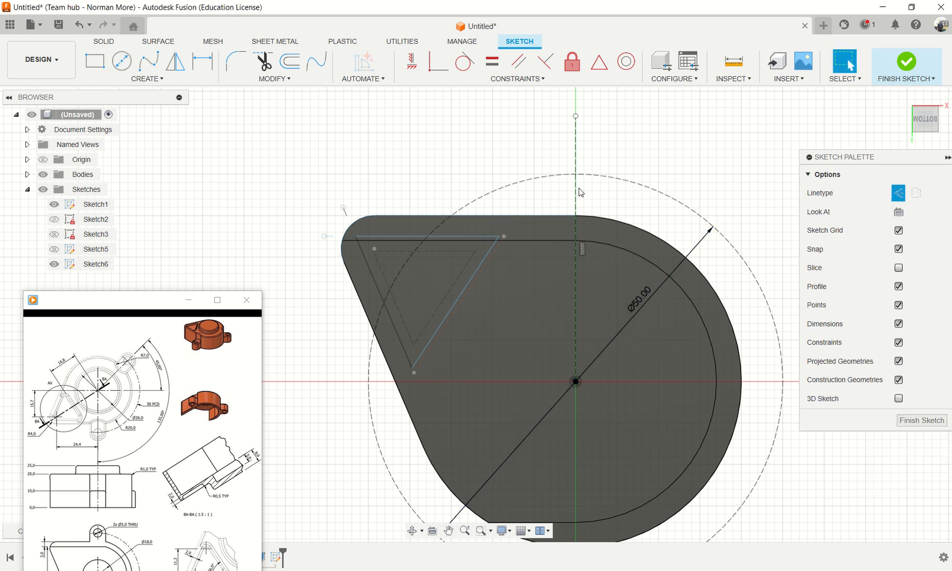
- With construction linetype off, draw a 9.4 mm wide center-to-center slot from the circle's upper intersection with the vertical line, 12 mm toward the origin
left_click(898, 193)
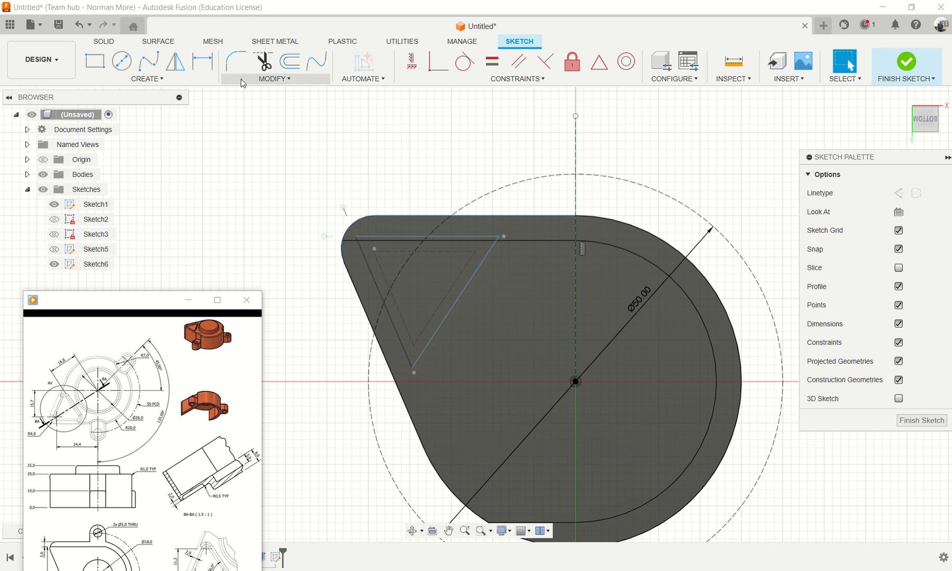
left_click(144, 80)
mouse_move(134, 168)
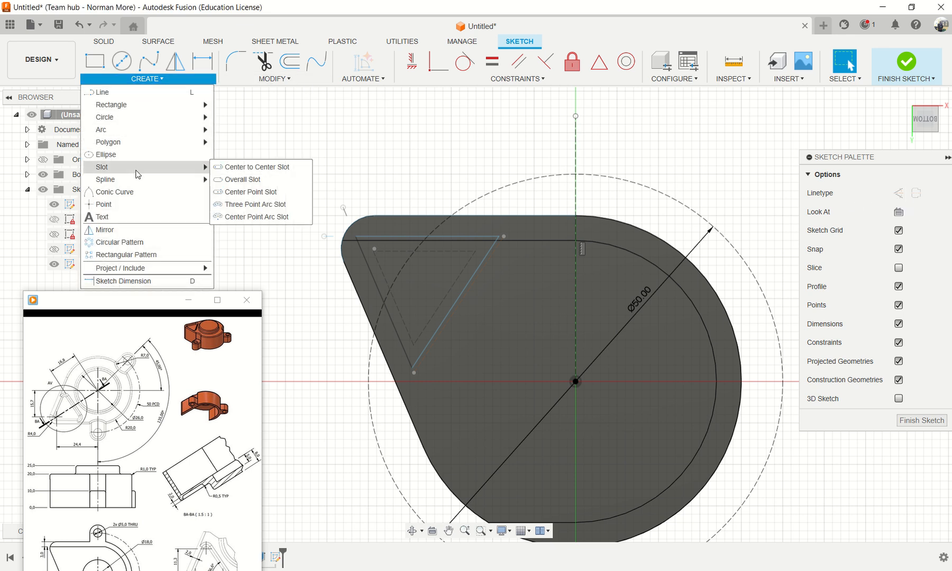
left_click(260, 168)
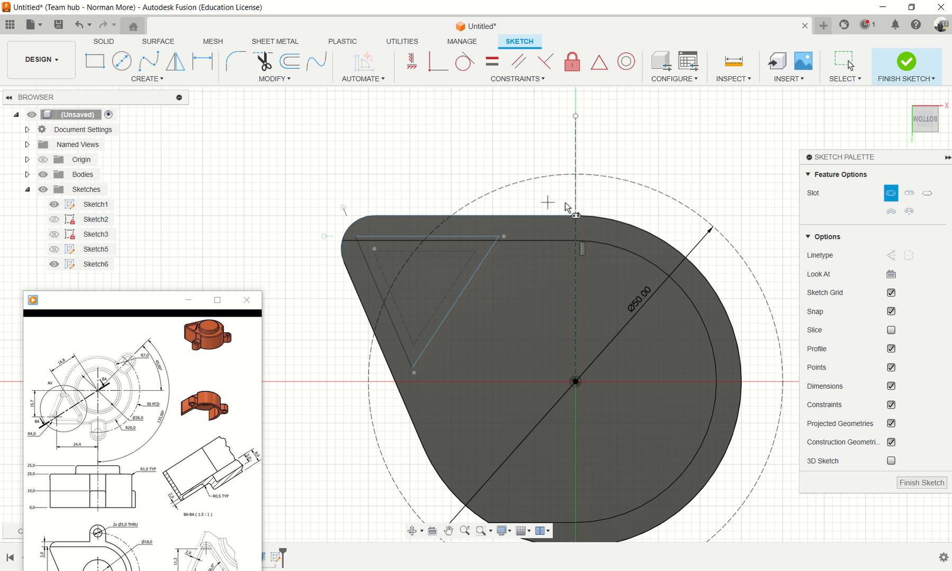
left_click(575, 174)
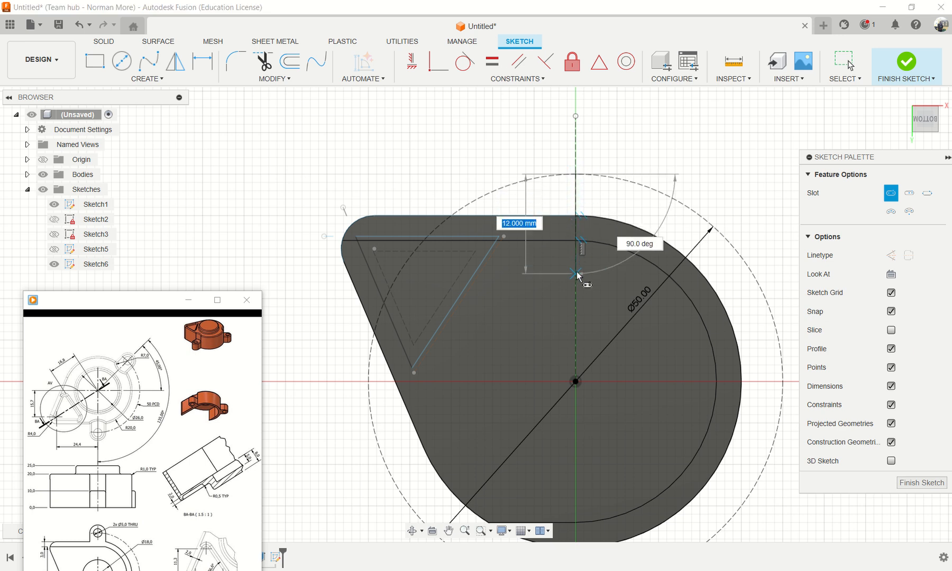
left_click(576, 274)
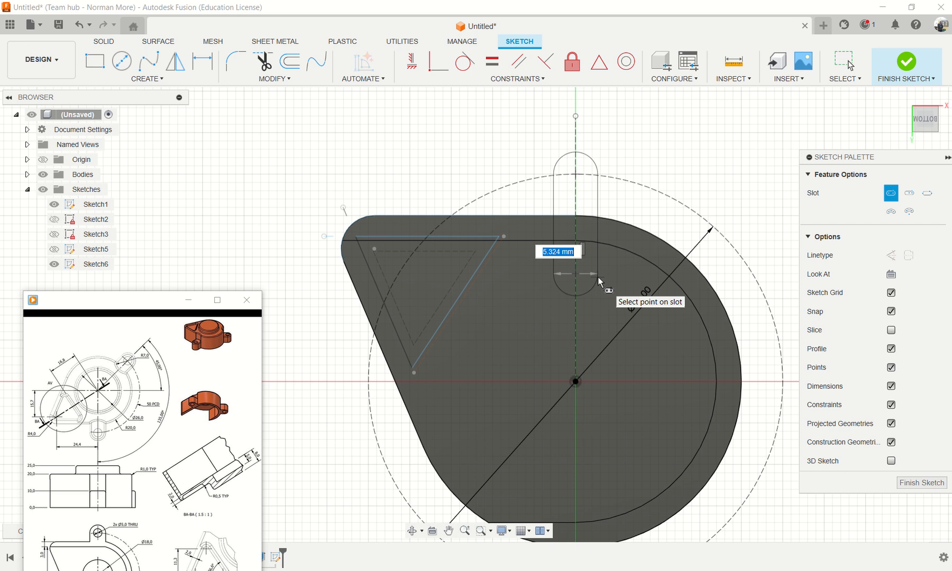
key("Tab")
type("9.")
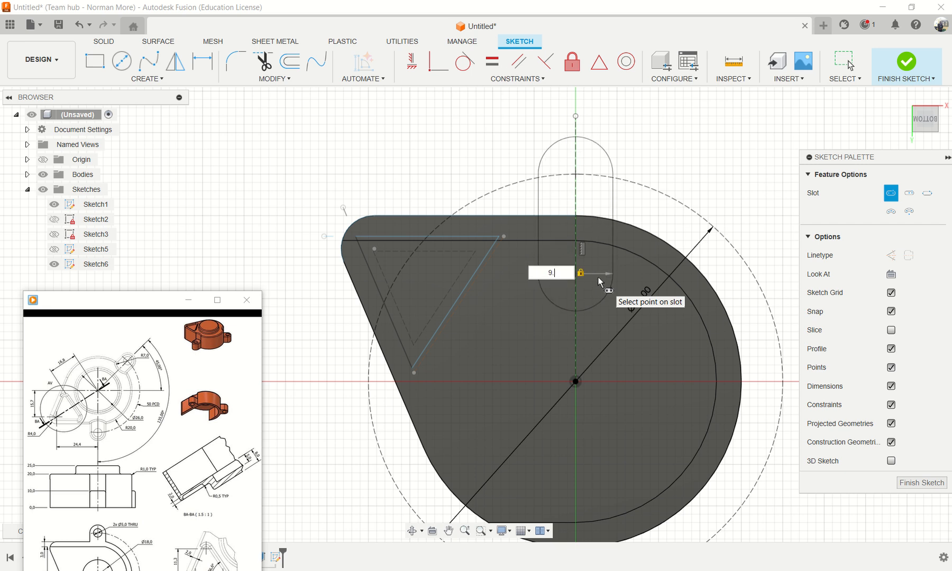
type("4")
key("Return")
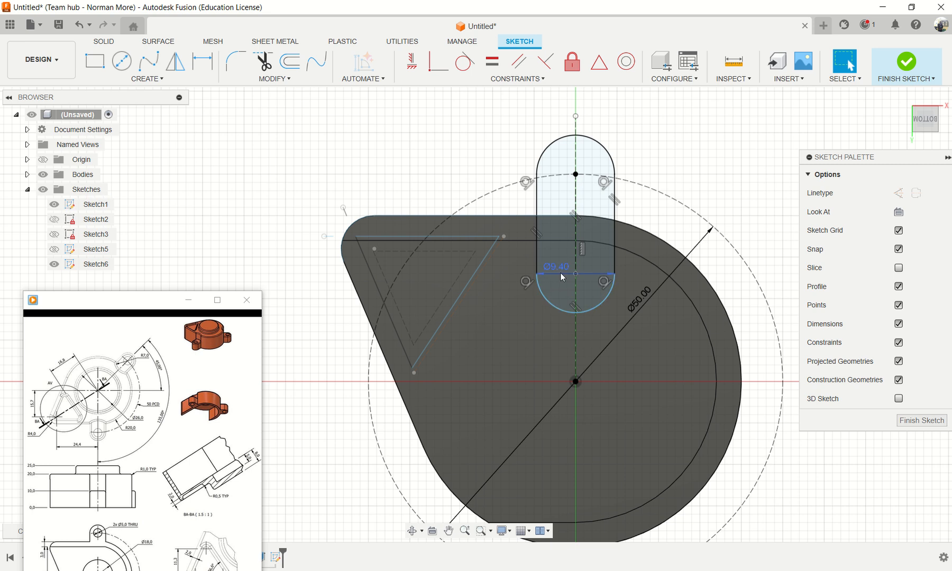
- Replace the slot's width dimension with a 4.7 mm radius dimension on its outer arc
left_click(560, 273)
key("Delete")
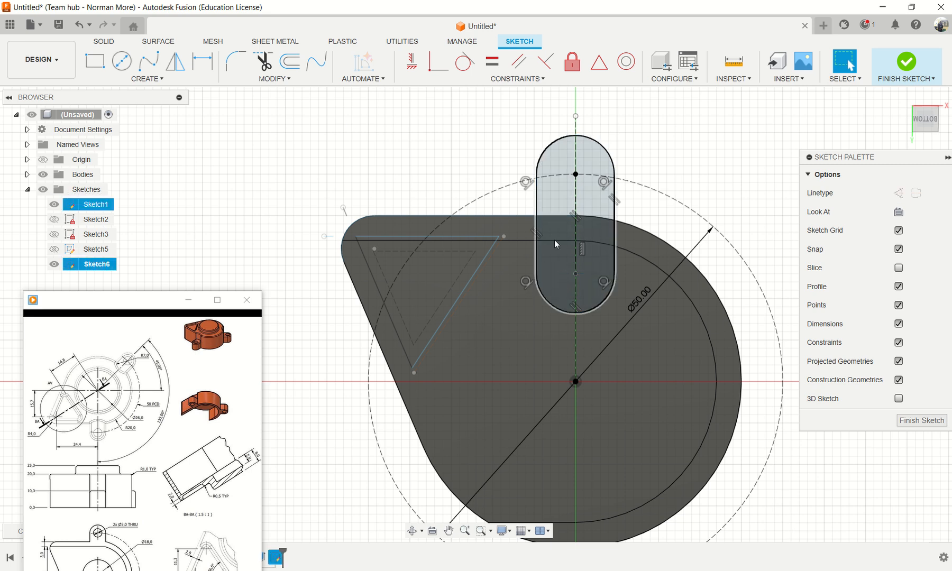
left_click(203, 61)
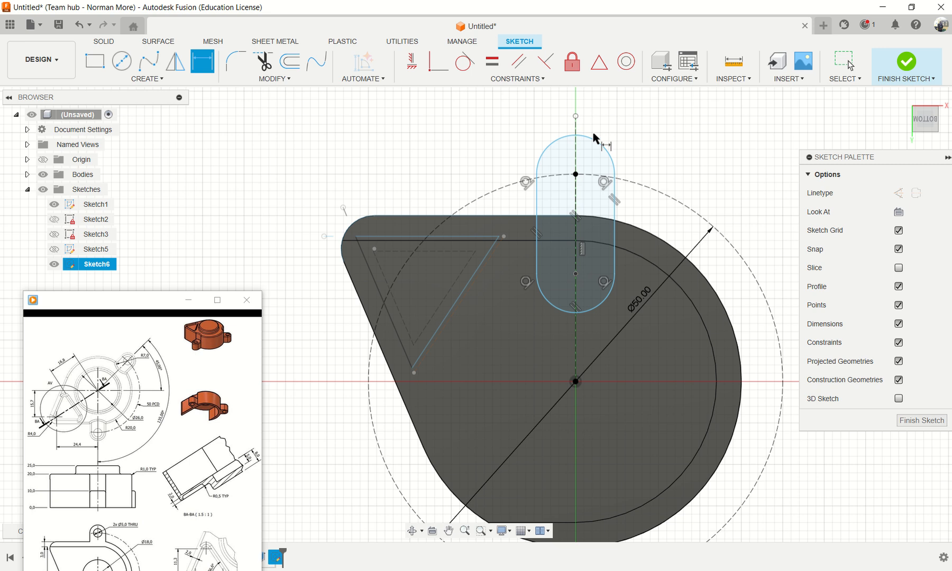
left_click(599, 149)
left_click(642, 136)
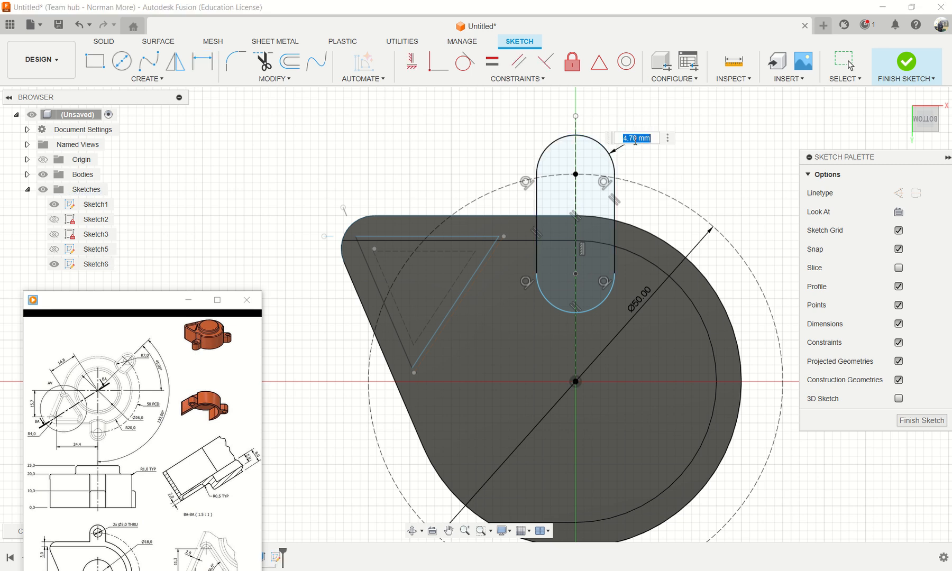
key("Return")
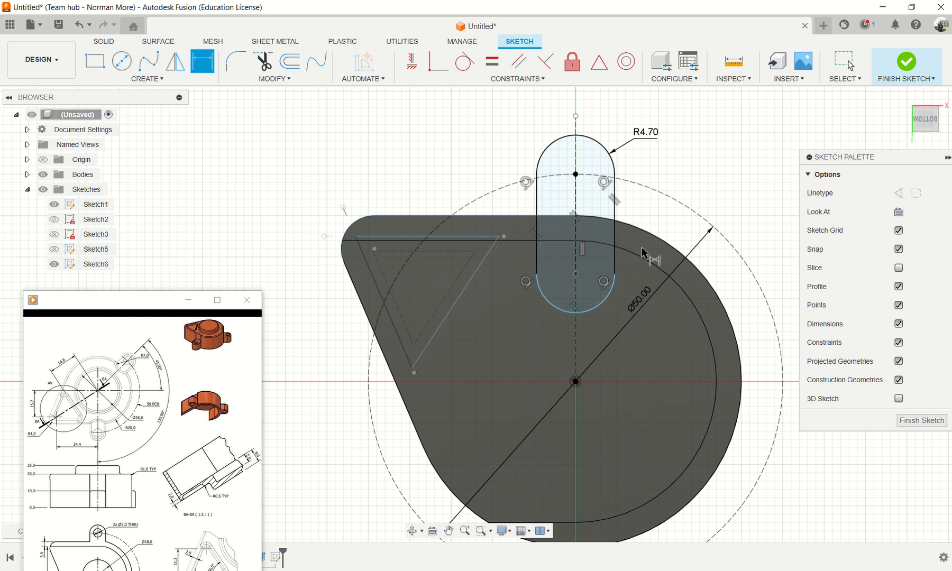
key("Escape")
- Project the cap's large outer arc into the lug sketch
key("p")
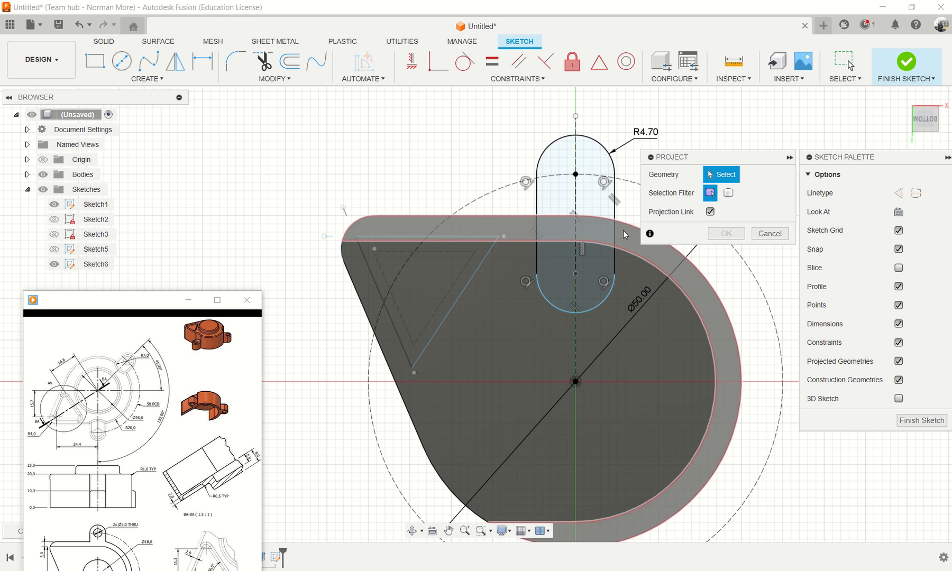
left_click(627, 243)
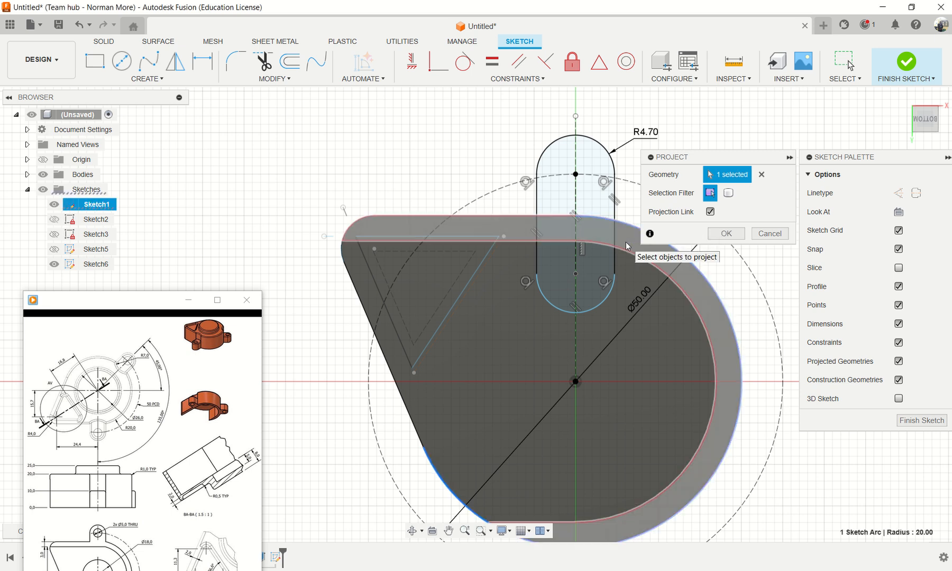
left_click(738, 236)
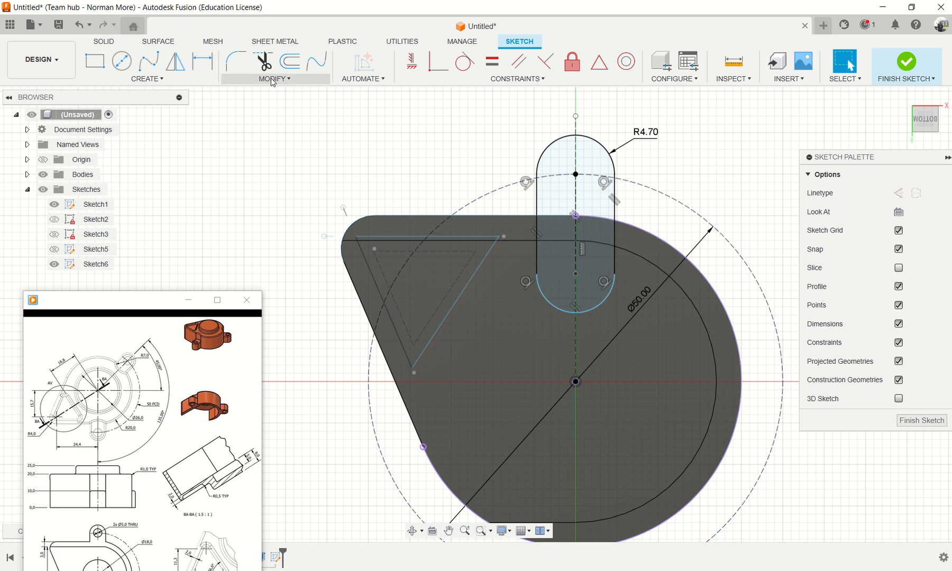
- Try to trim away the slot's two sides and inner arc inside the cap's outline
left_click(263, 61)
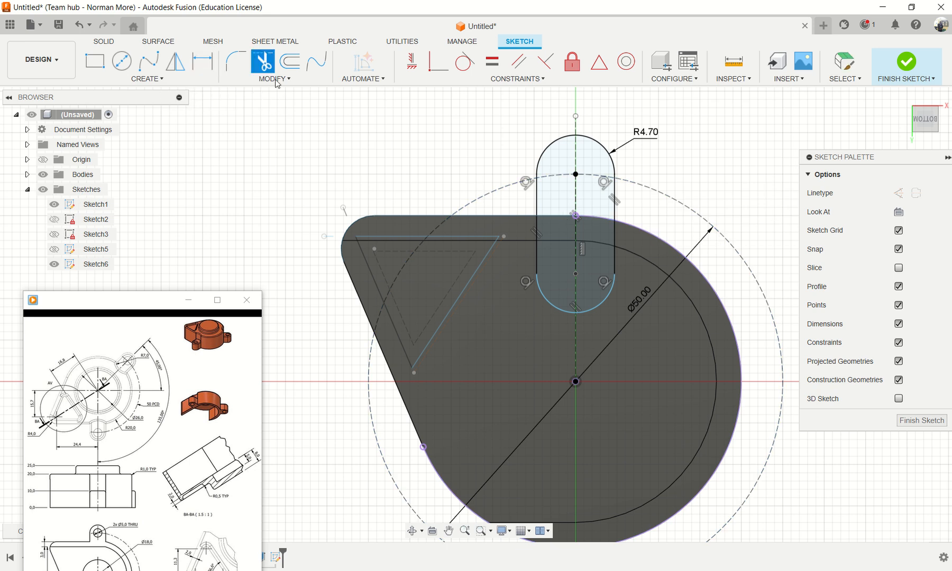
left_click(536, 236)
left_click(614, 248)
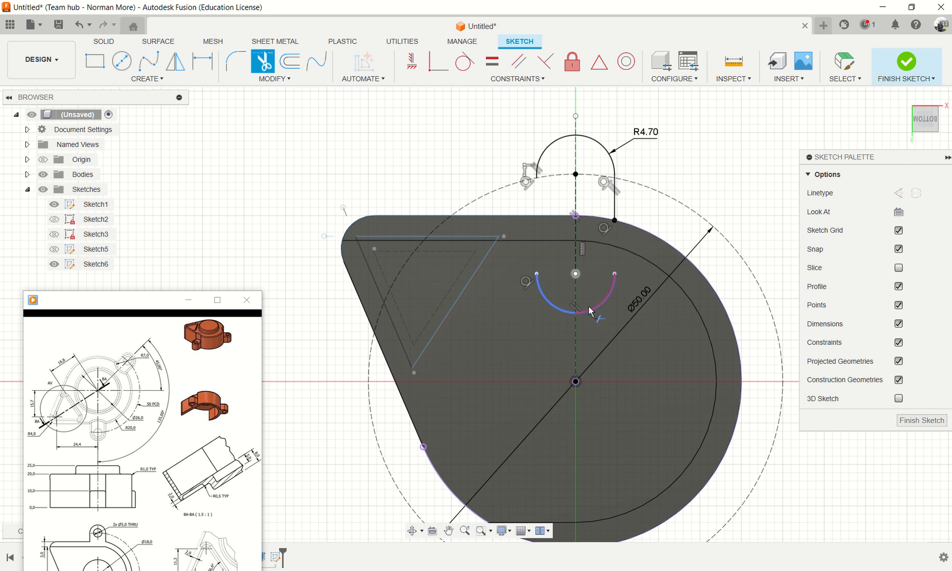
left_click(561, 309)
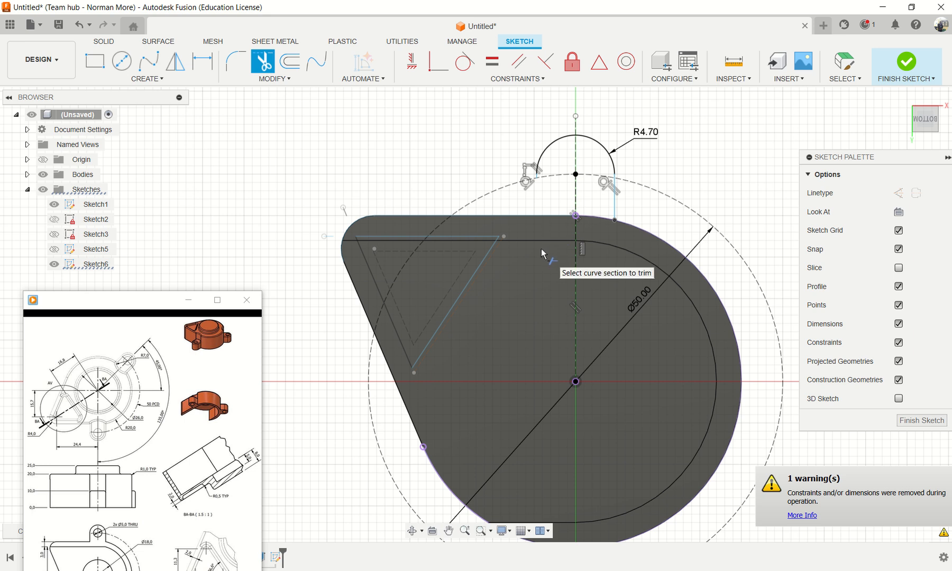
- Undo the trims on the slot until its full outline is restored
key("Escape")
key("ctrl+z")
key("ctrl+z")
key("ctrl+z")
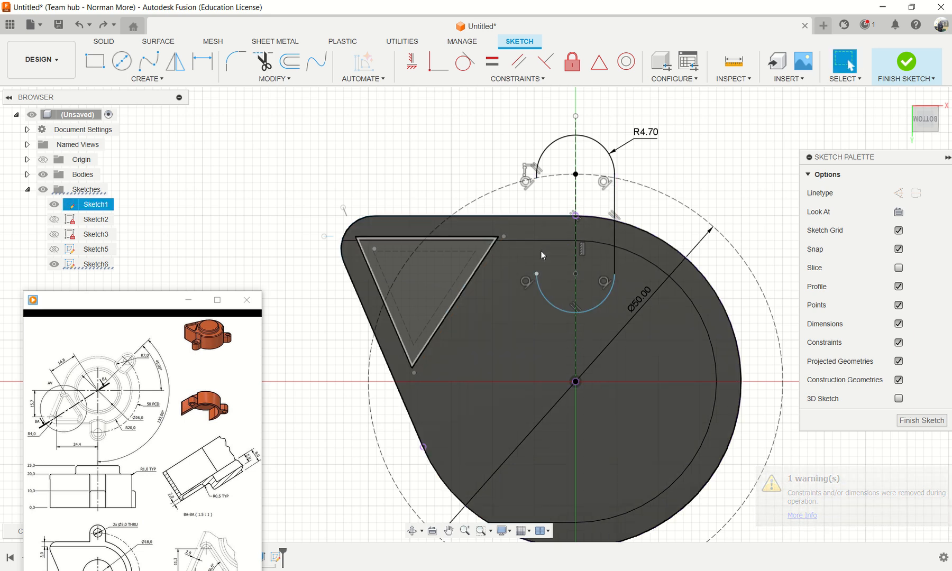
key("ctrl+z")
left_click(539, 243)
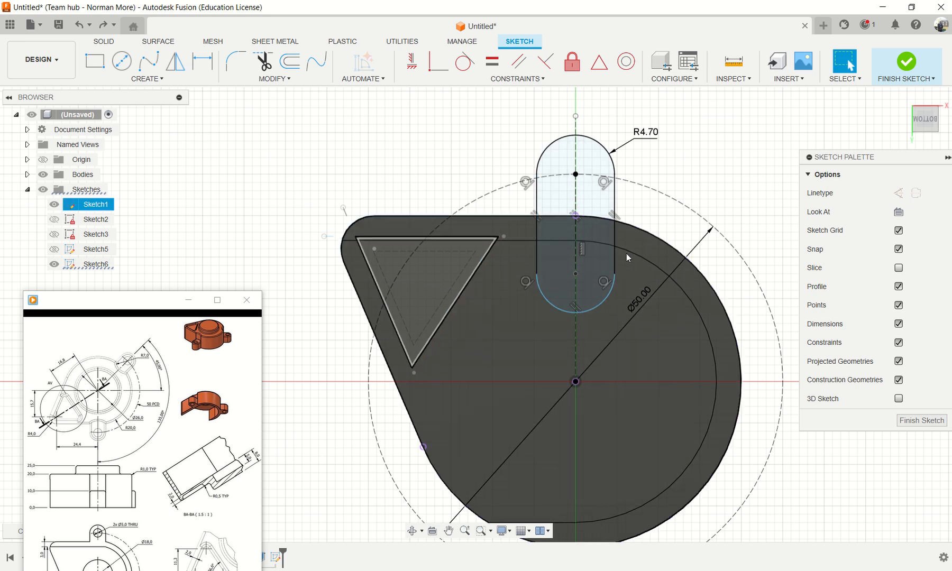
- Project the inner edge of the cap's straight wall into the lug sketch
key("p")
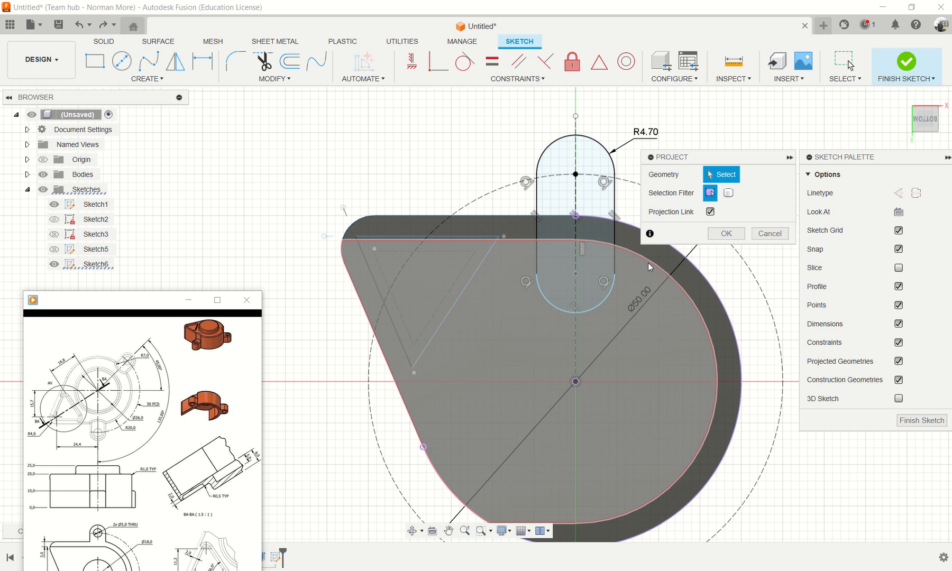
left_click(561, 242)
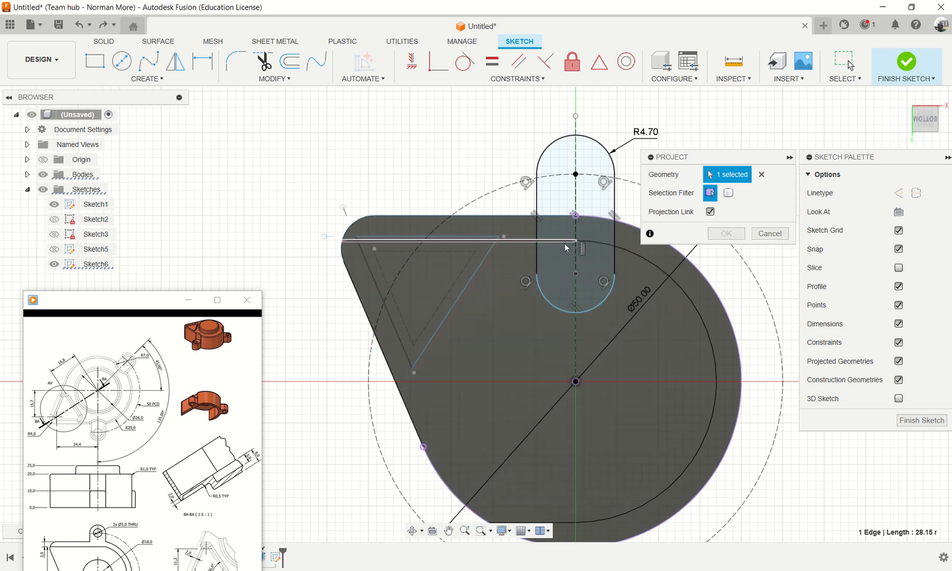
left_click(725, 233)
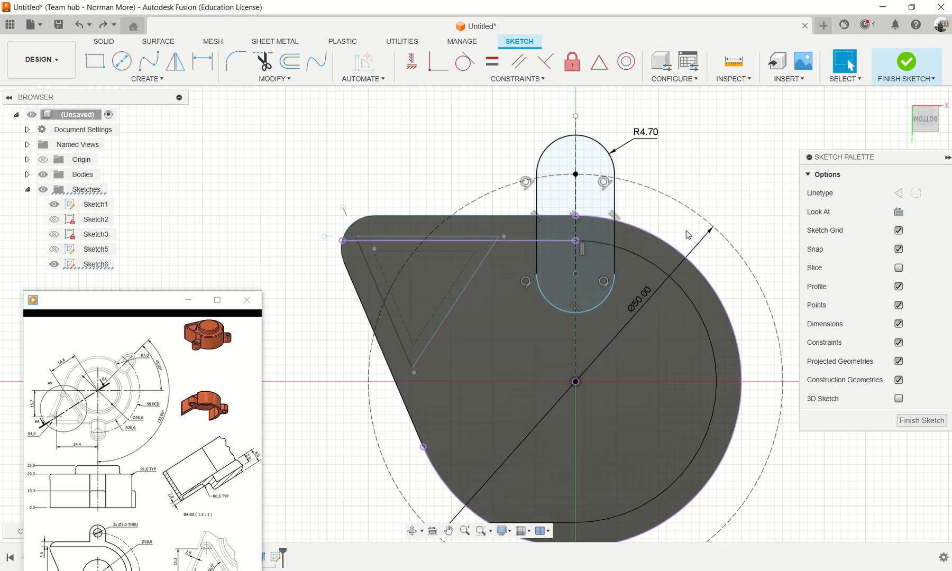
- Trim the slot's inner arc and the parts of its sides that extend inward past the projected edges
left_click(267, 69)
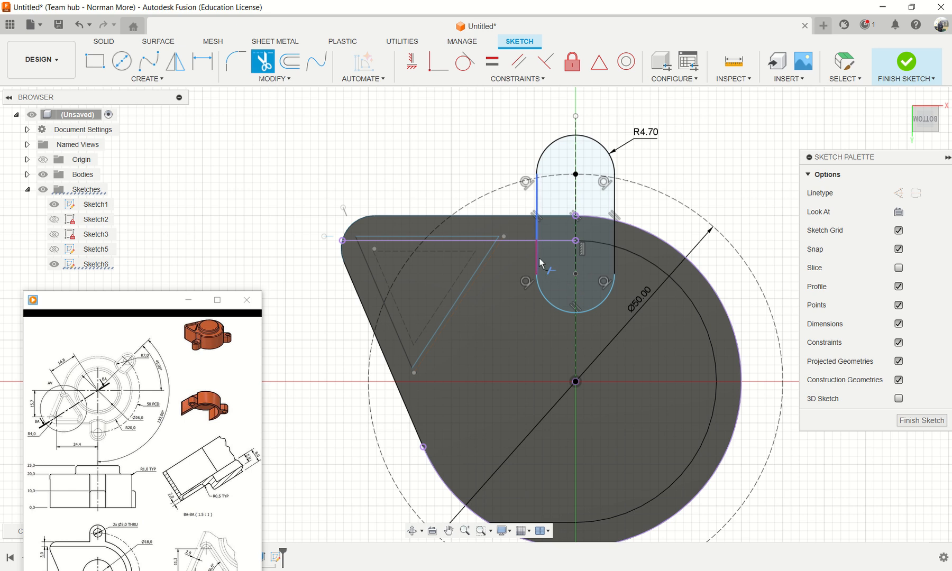
left_click(547, 299)
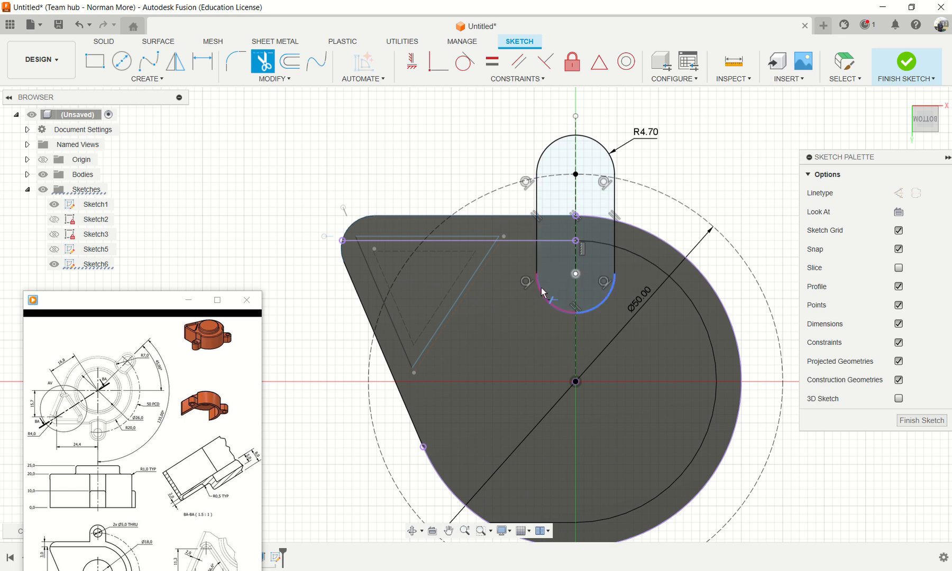
left_click(606, 305)
left_click(613, 267)
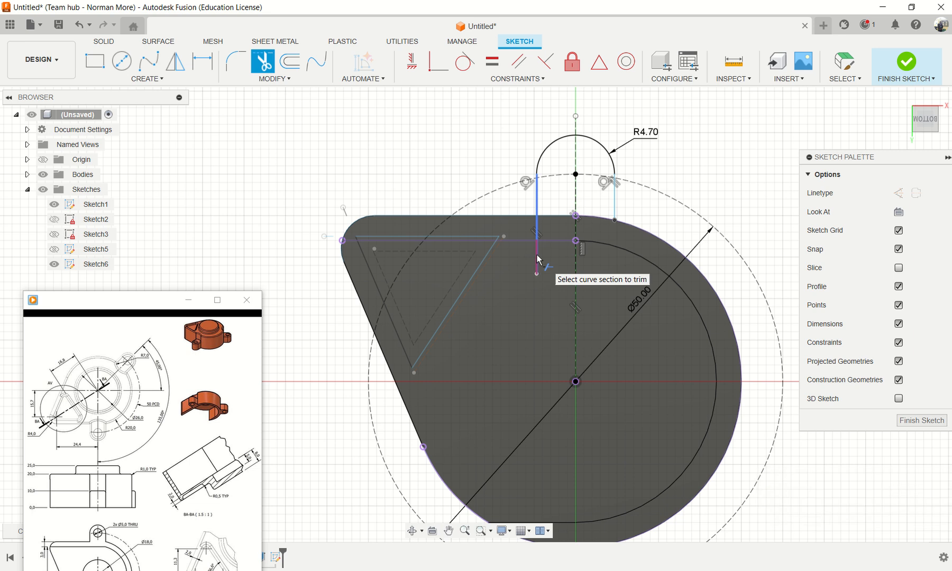
left_click(537, 258)
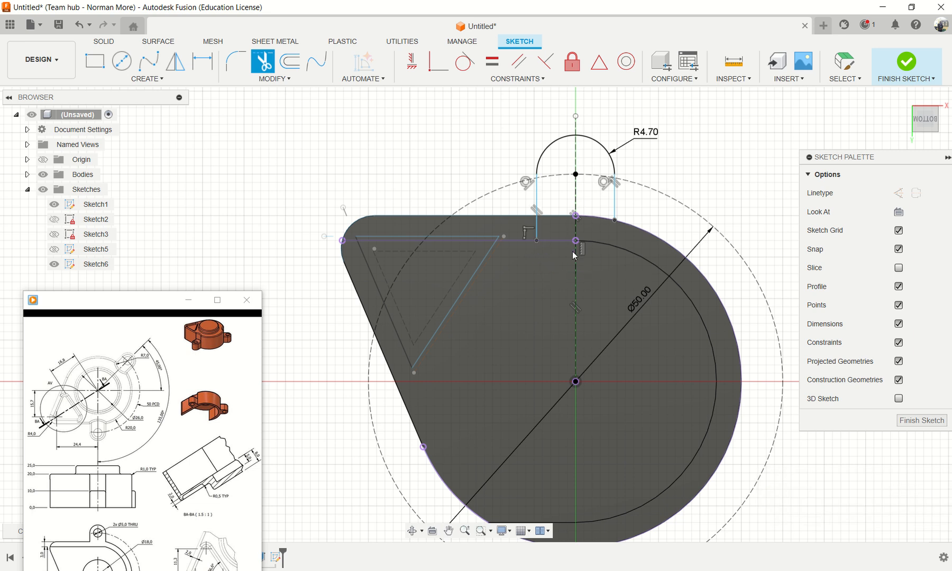
- Project the outer edge of the cap's straight wall into the lug sketch
key("Escape")
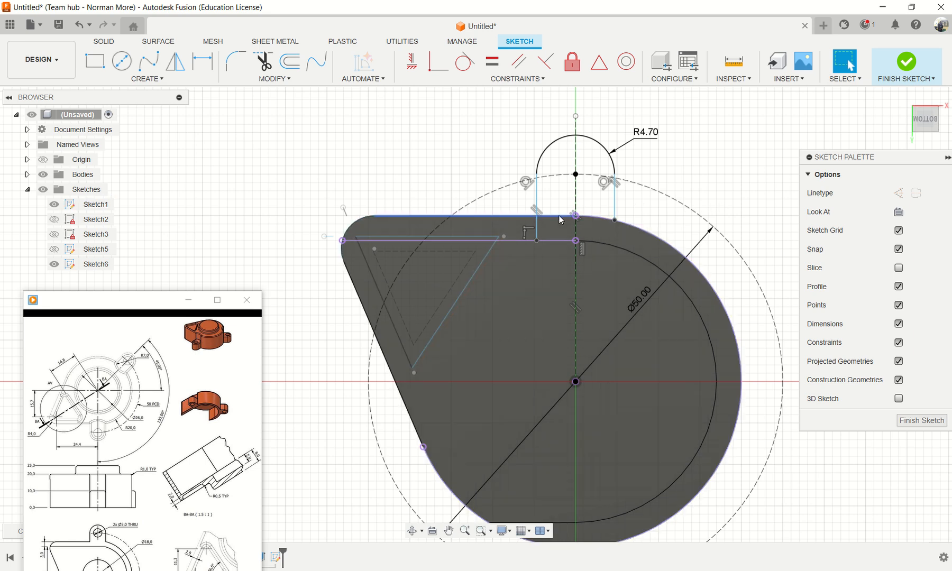
left_click(269, 59)
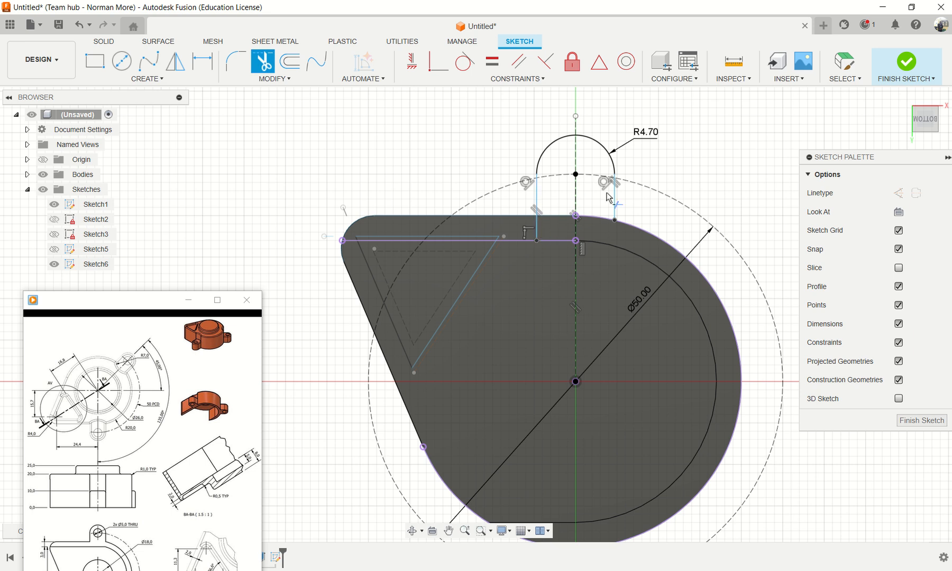
key("Escape")
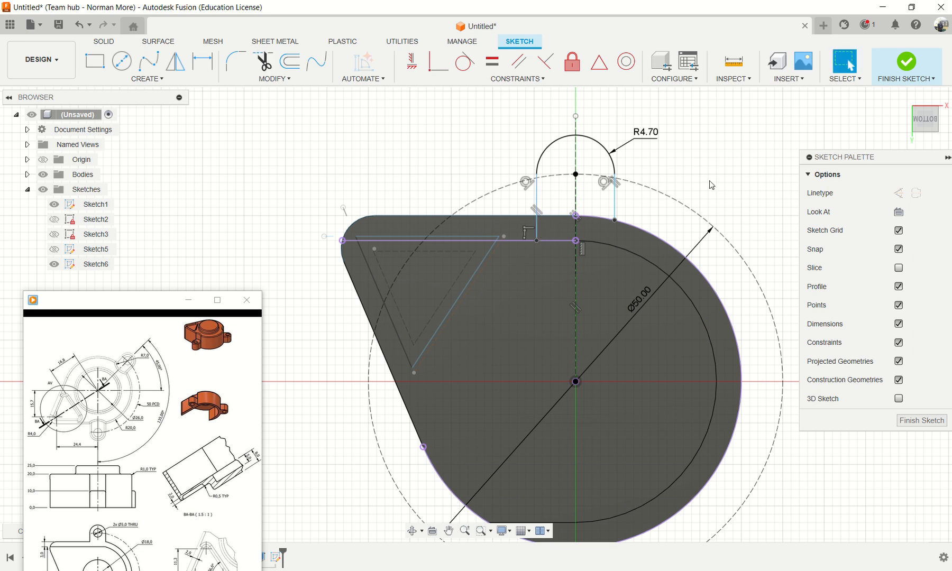
key("p")
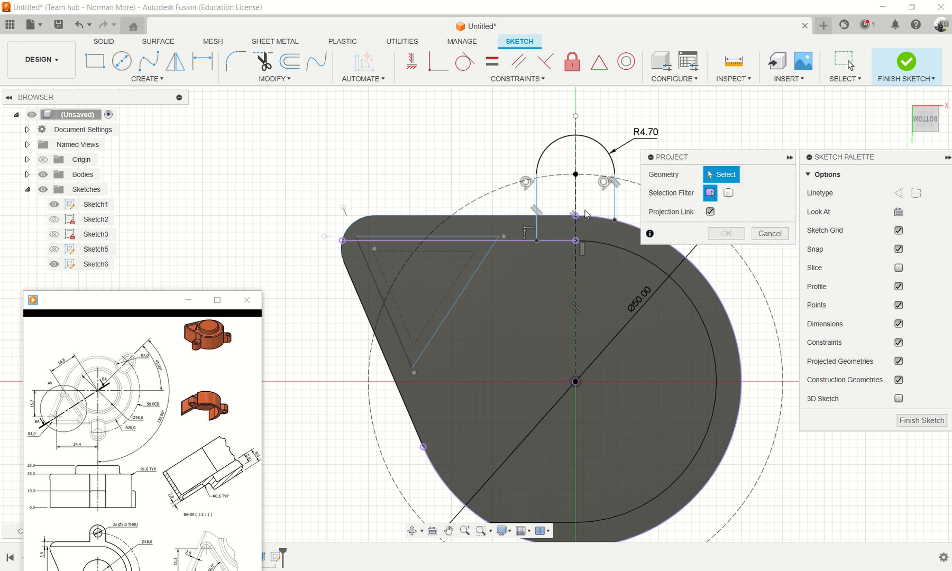
left_click(553, 216)
left_click(726, 233)
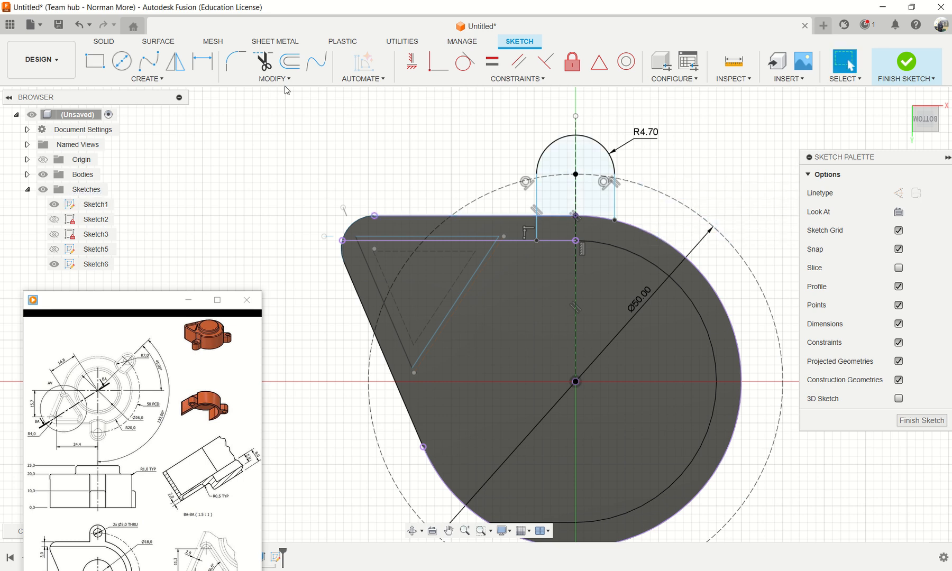
- Trim the part of the lug's side that extends inward past the projected straight outer edge
left_click(262, 61)
left_click(536, 231)
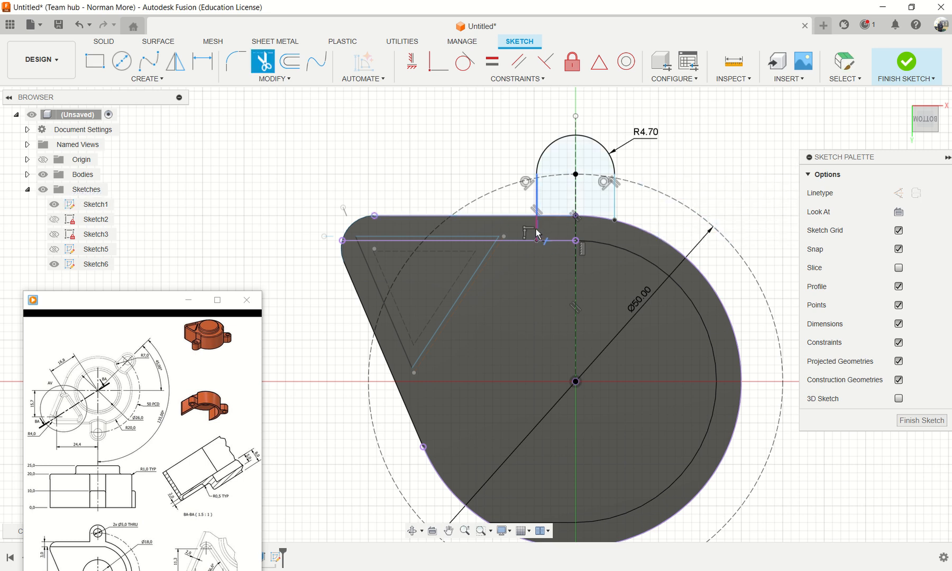
scroll(636, 357, "up", 2)
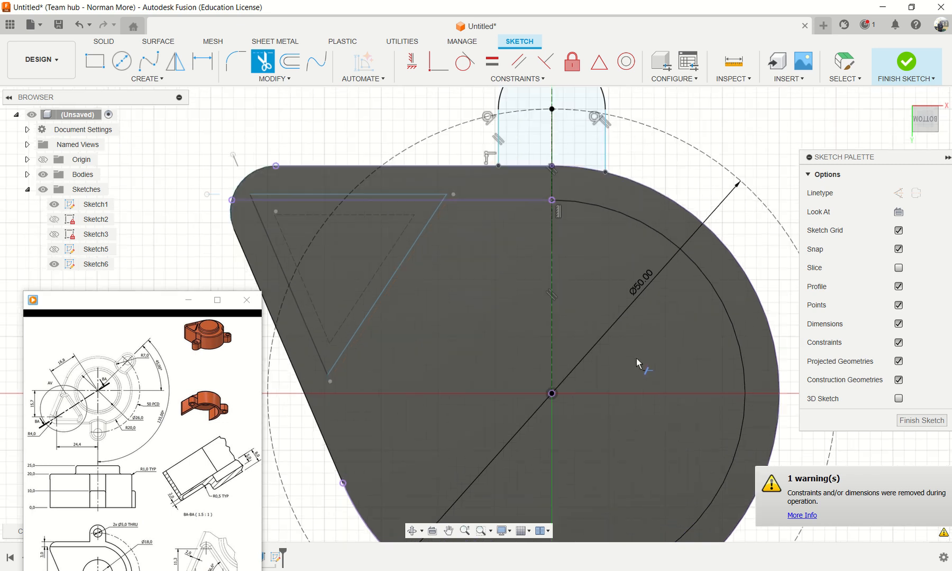
scroll(636, 358, "down", 3)
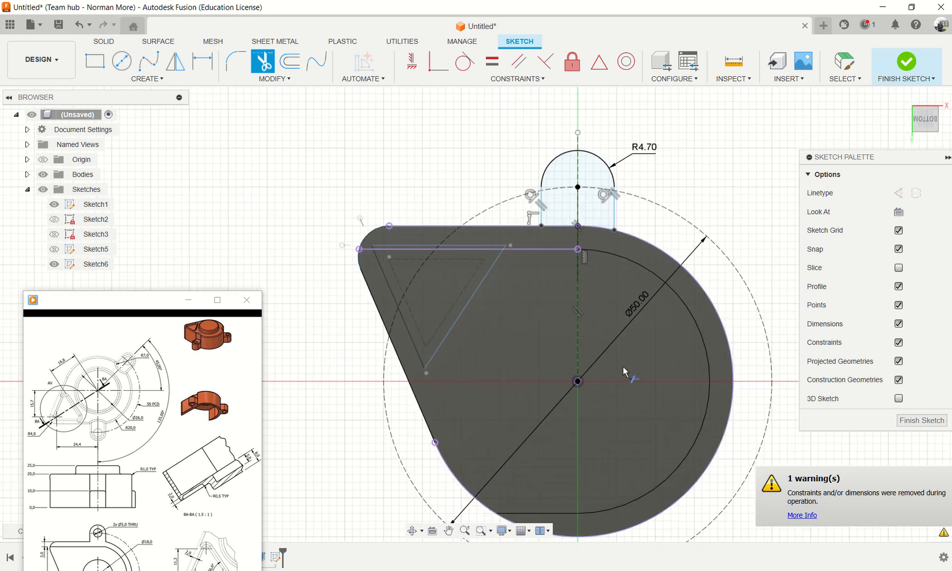
middle_click_drag(623, 367, 564, 237)
middle_click_drag(636, 232, 627, 297)
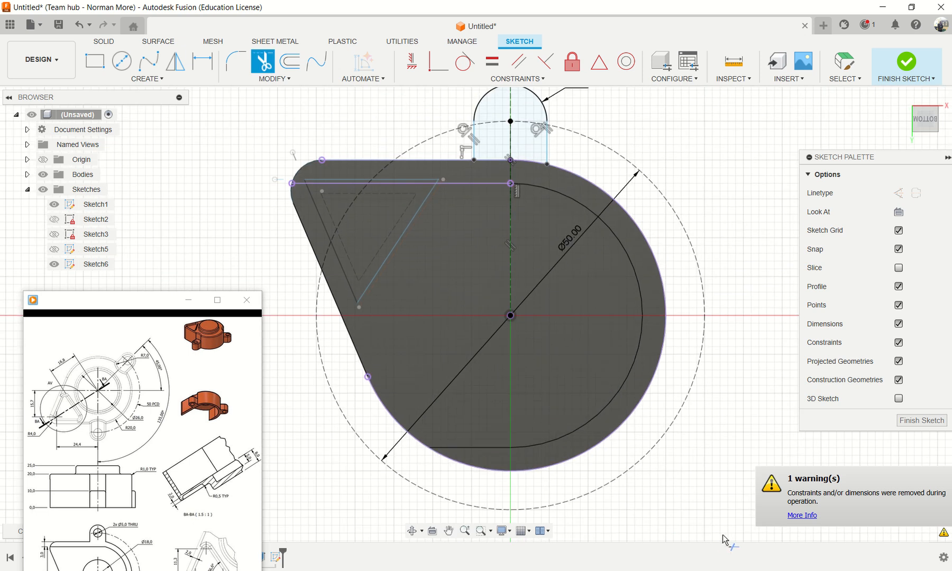
key("Escape")
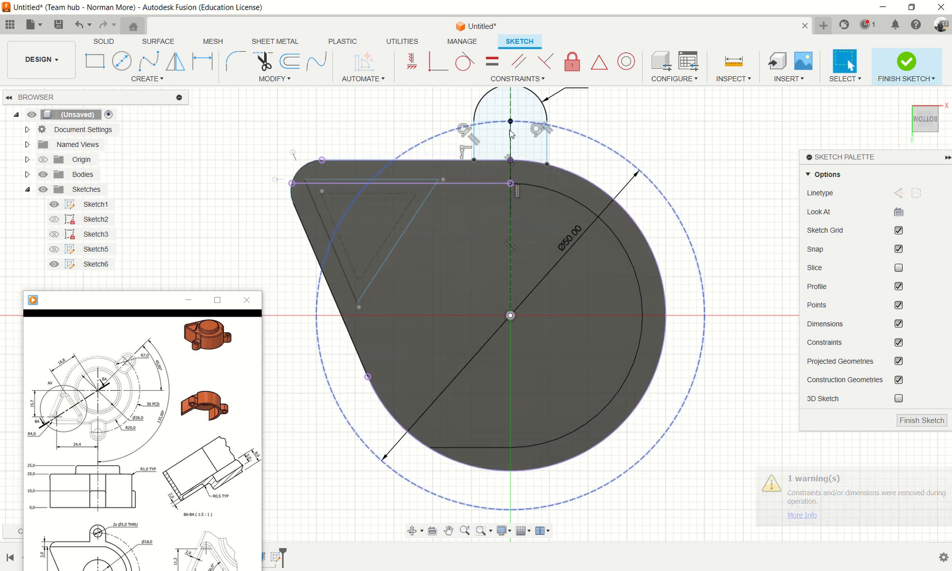
- Set up a circular pattern of the lug's arc and two side lines, centred on the 50 mm pitch circle
middle_click_drag(487, 109, 484, 144)
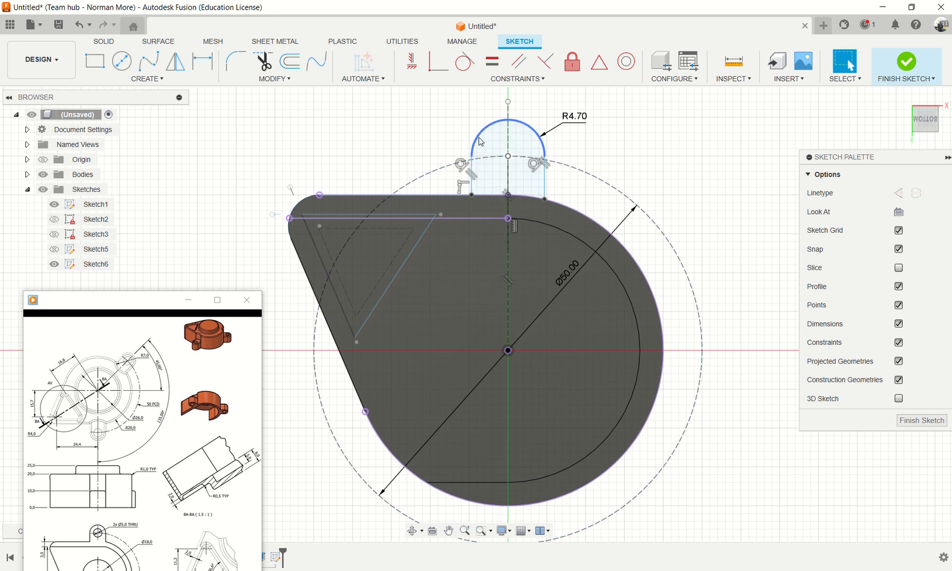
left_click(480, 141)
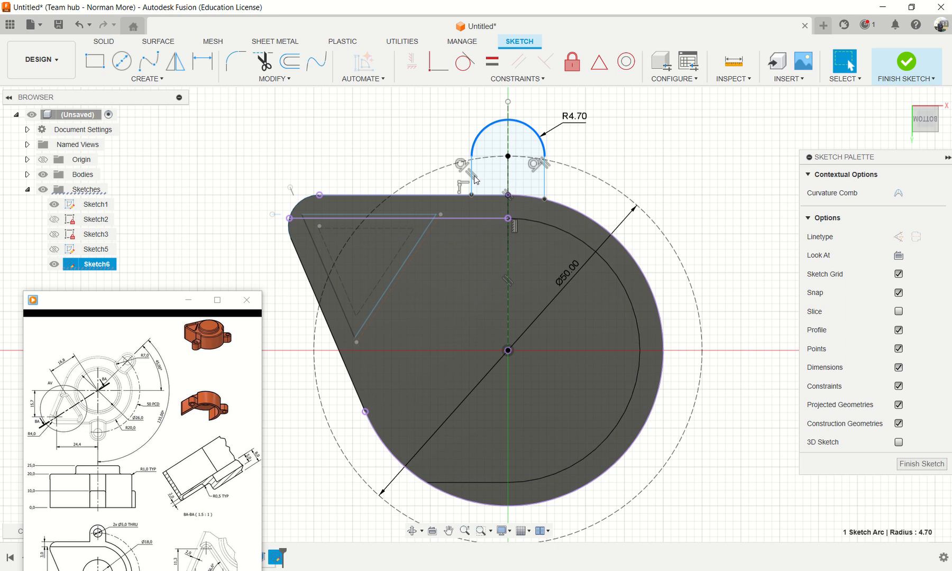
left_click(646, 160)
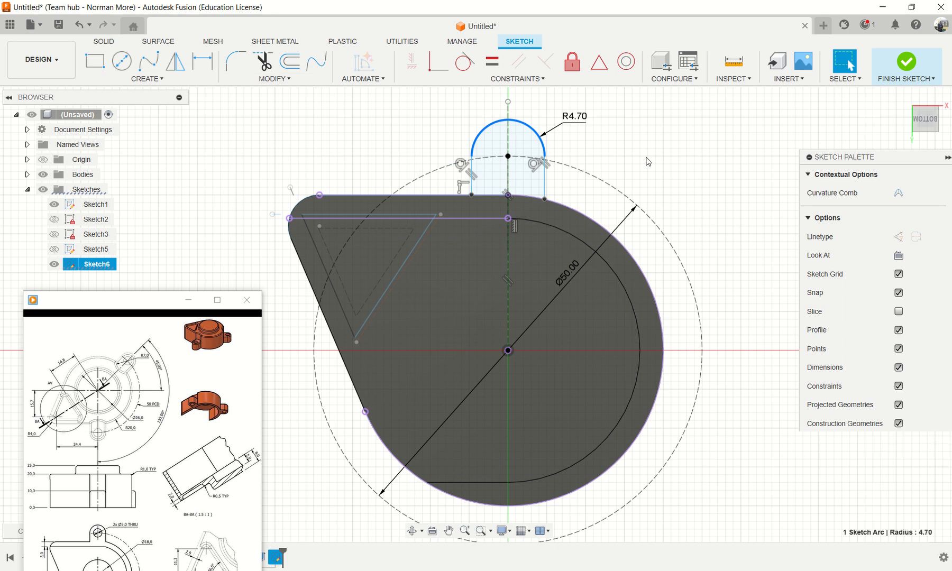
left_click(165, 85)
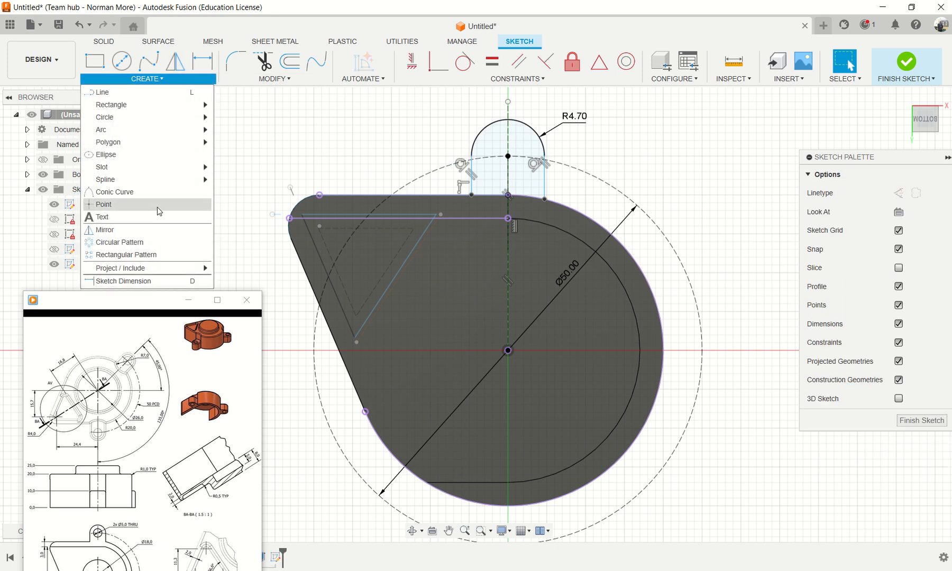
left_click(158, 241)
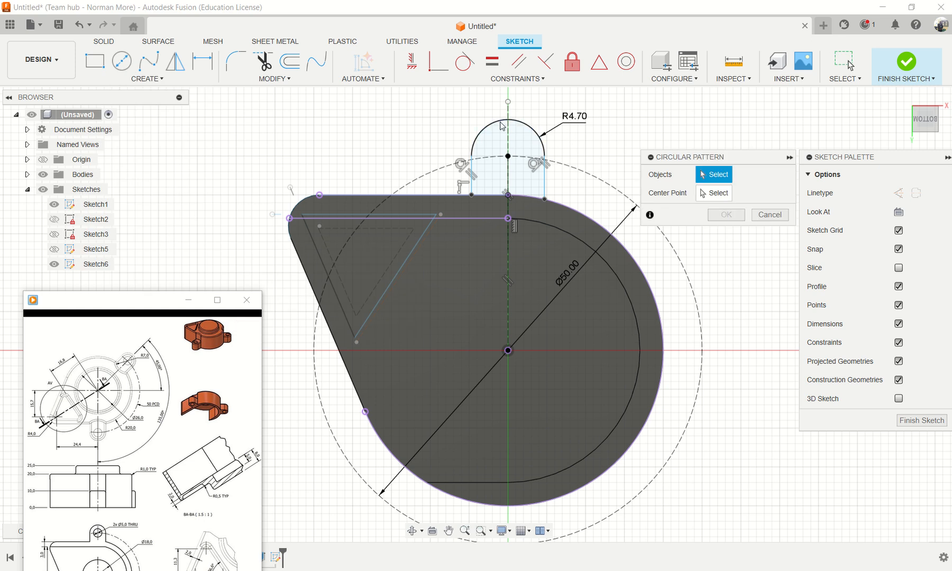
left_click(481, 131)
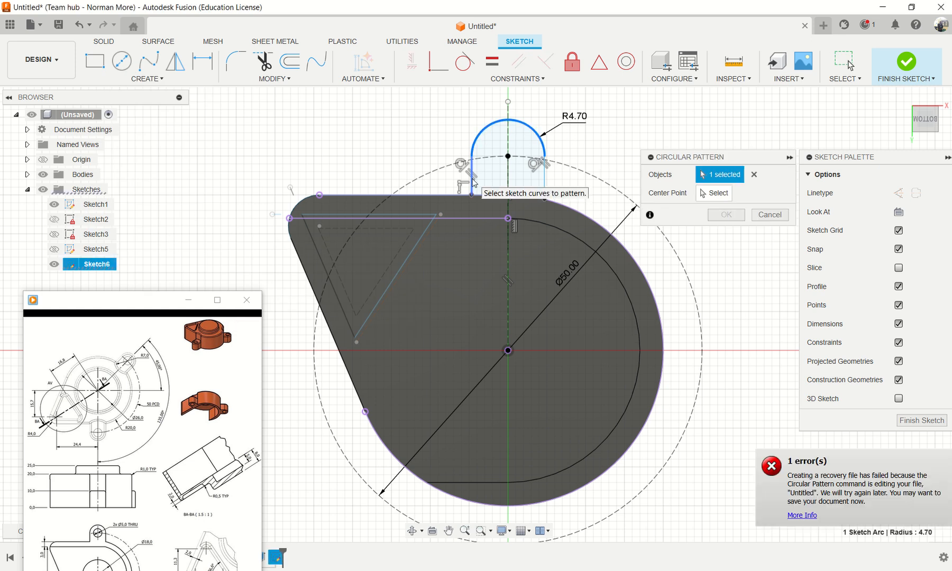
left_click(472, 182)
left_click(545, 184)
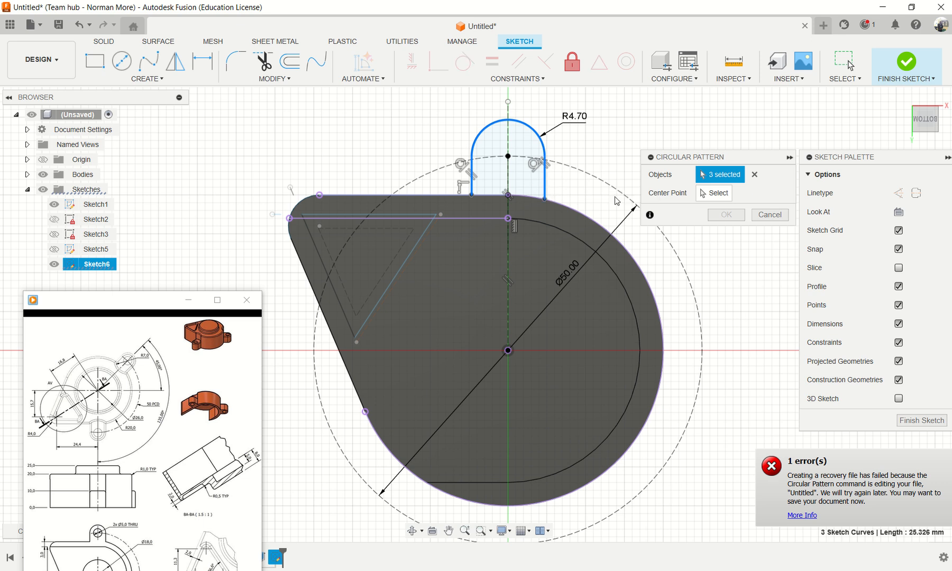
left_click(713, 193)
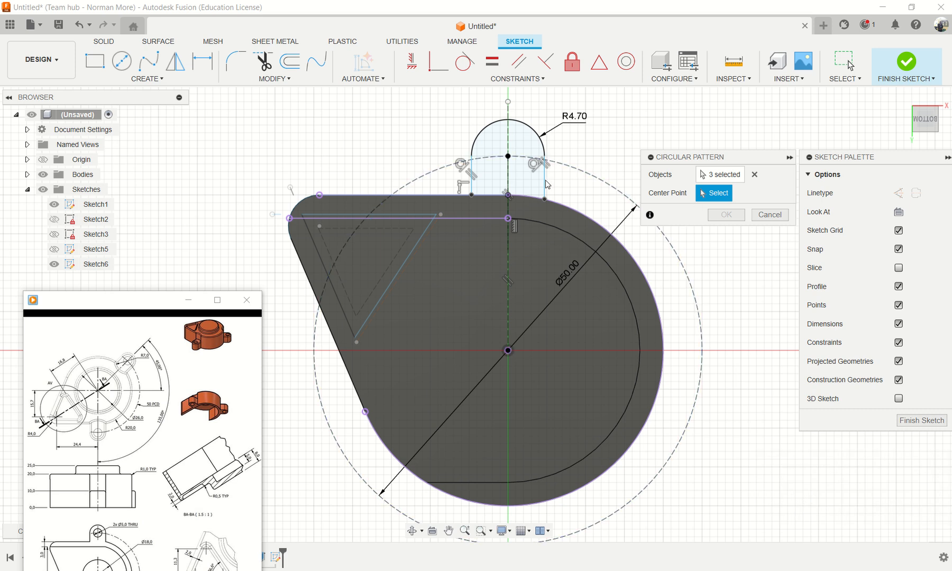
left_click(727, 176)
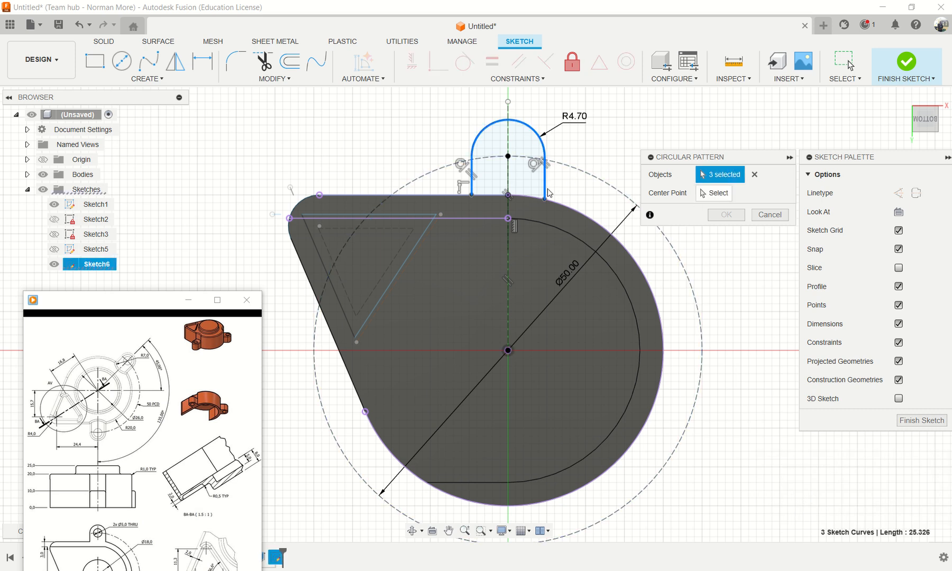
left_click(715, 194)
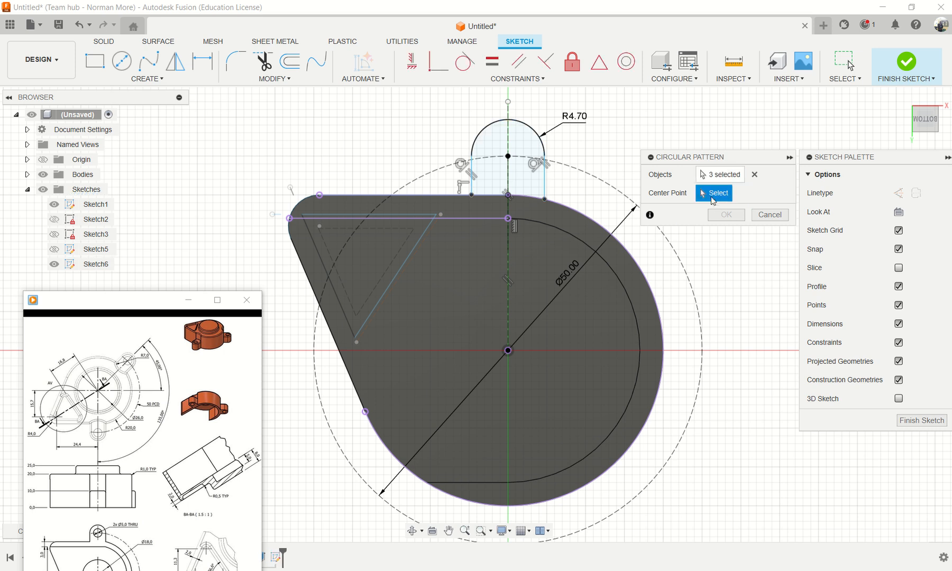
left_click(702, 324)
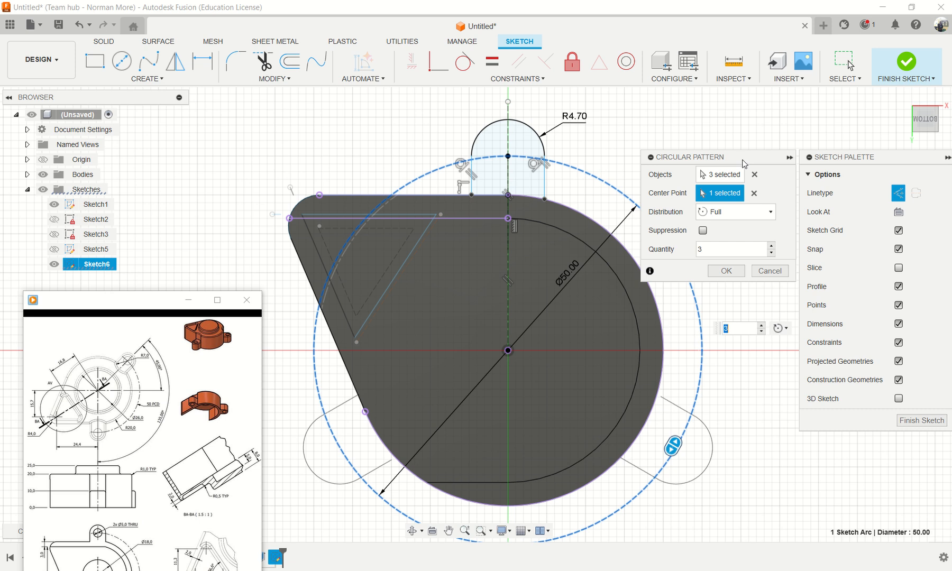
- Create the lug pattern with Partial distribution, a 135° angle and a quantity of 2
left_click_drag(745, 161, 812, 125)
left_click(802, 176)
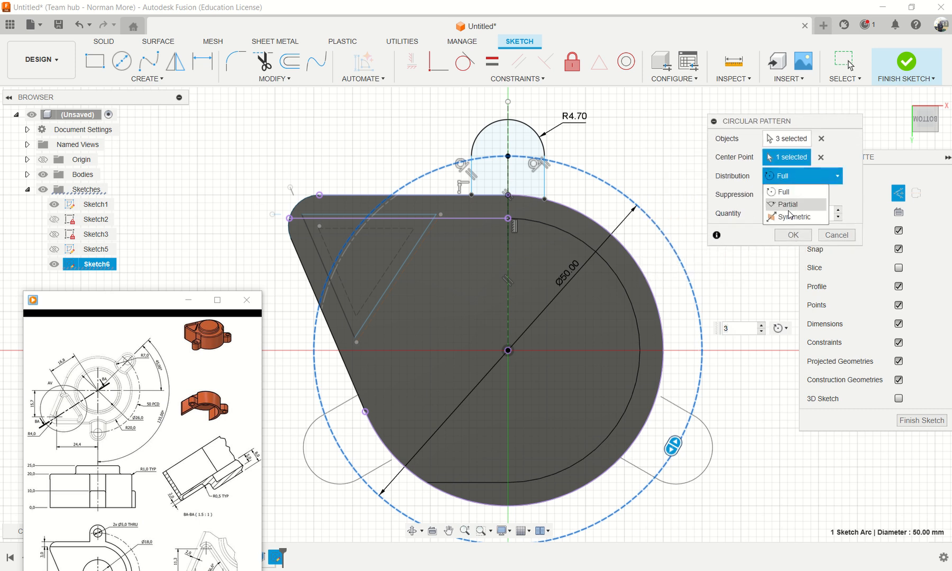
left_click(789, 205)
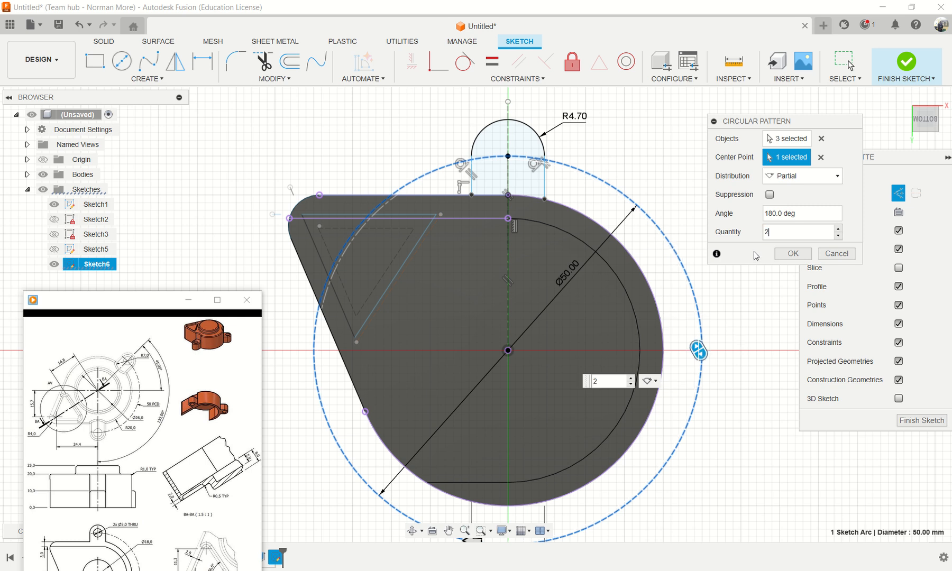
left_click(811, 213)
left_click_drag(811, 213, 733, 215)
type("13")
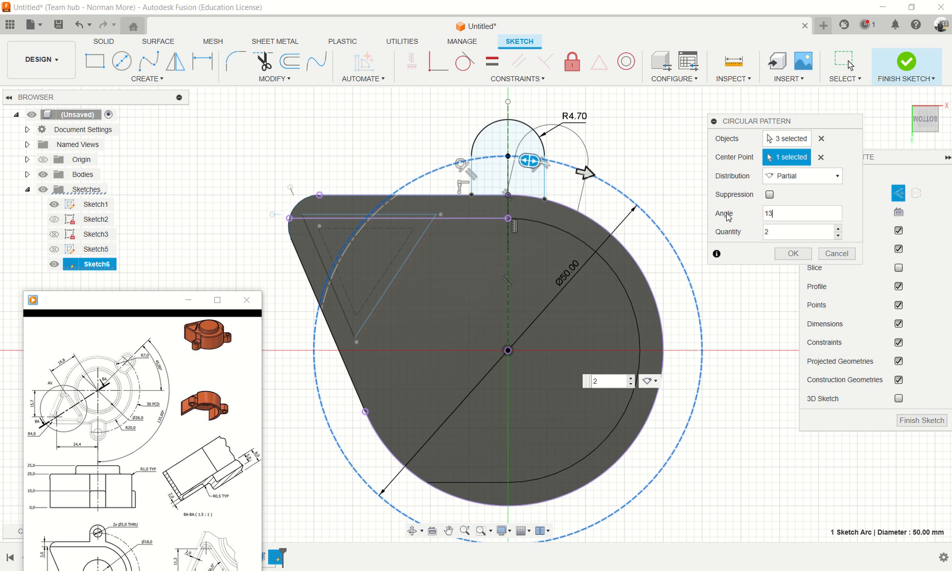
type("5")
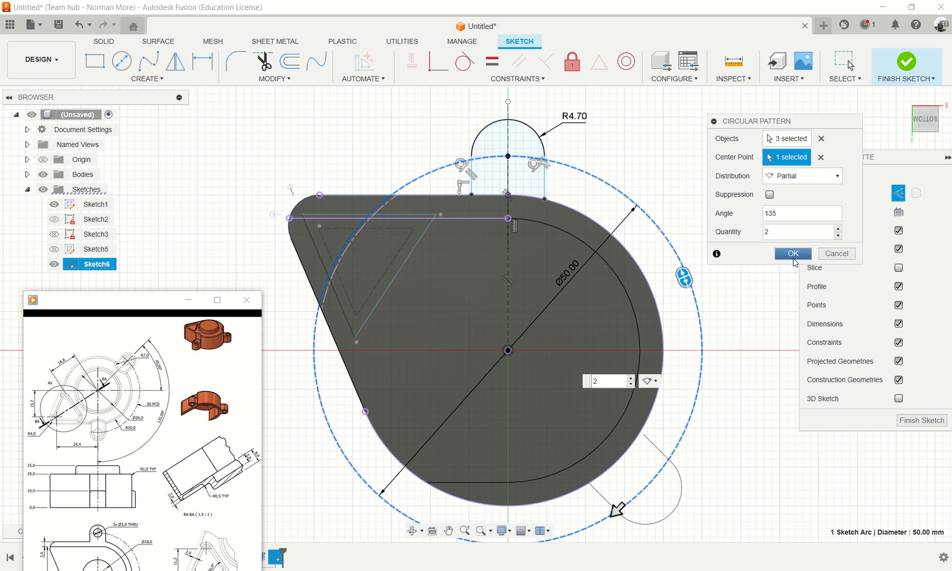
left_click(793, 255)
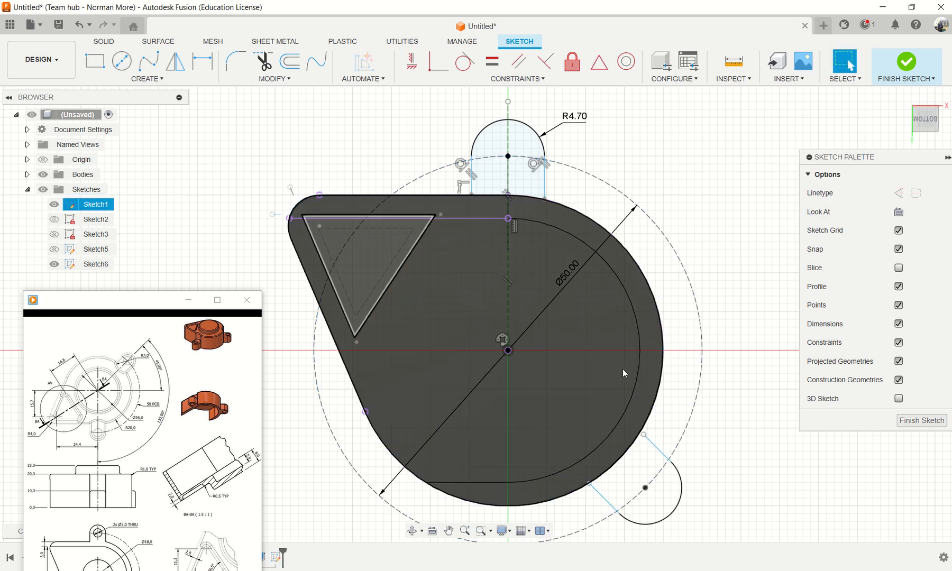
- Extend the short side line of the patterned lug until it meets the cap's outer arc
scroll(616, 414, "up", 2)
scroll(612, 411, "down", 2)
scroll(606, 404, "up", 2)
left_click(326, 104)
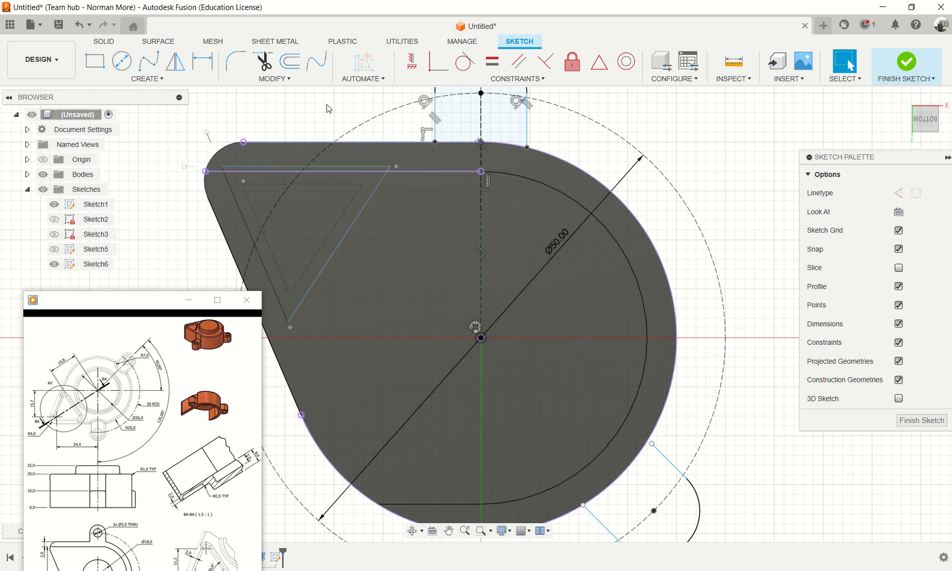
left_click(274, 79)
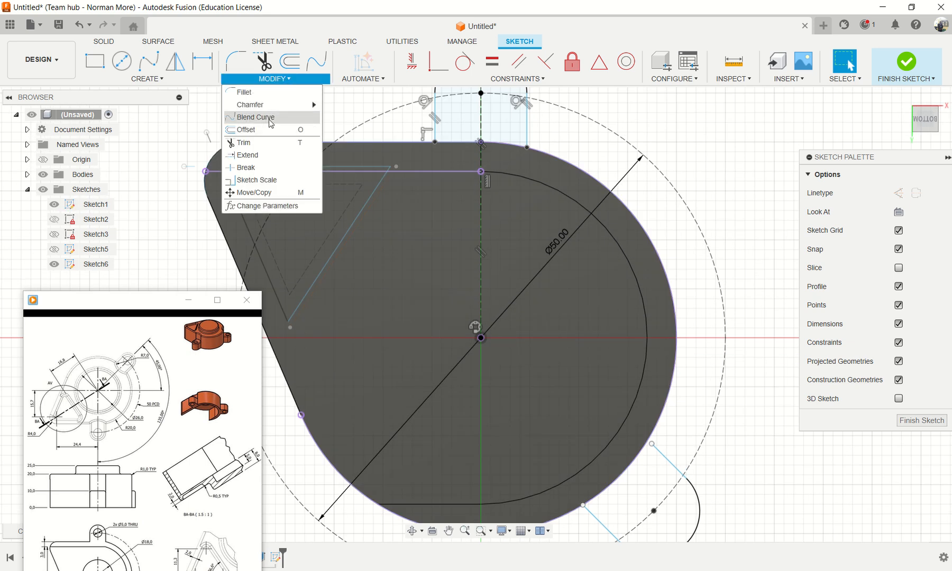
left_click(270, 154)
left_click(662, 453)
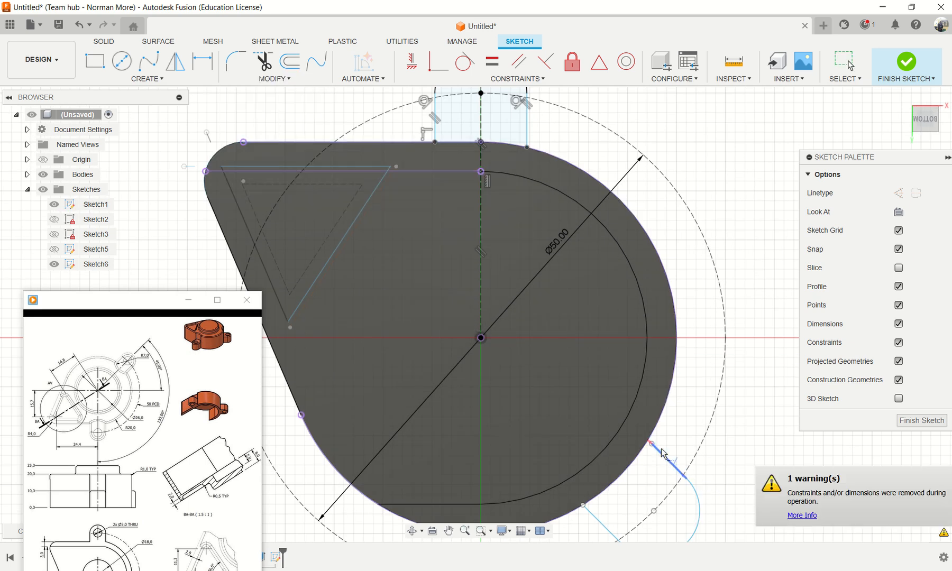
left_click(661, 454)
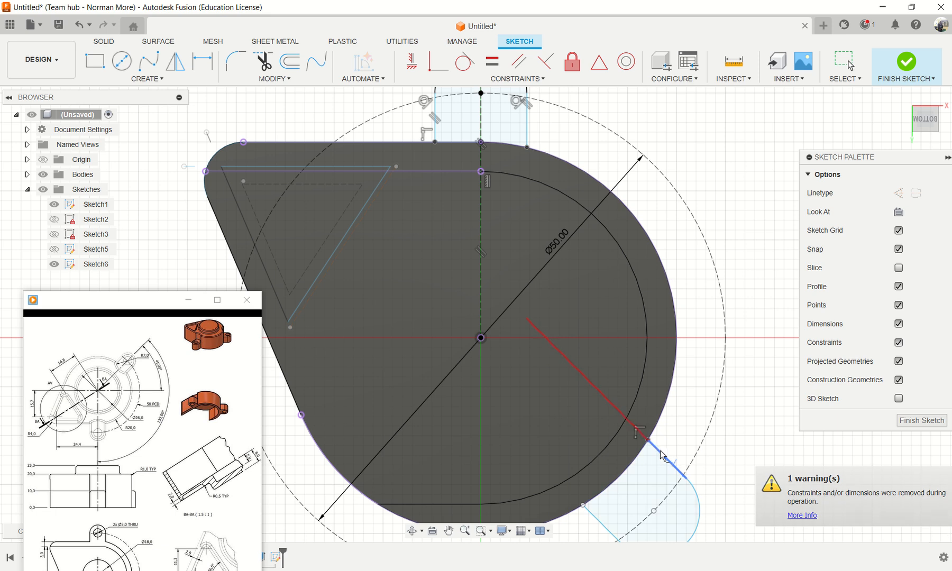
key("Escape")
- Sketch a 5 mm diameter hole circle centred on the original lug's arc centre
scroll(667, 458, "up", 1)
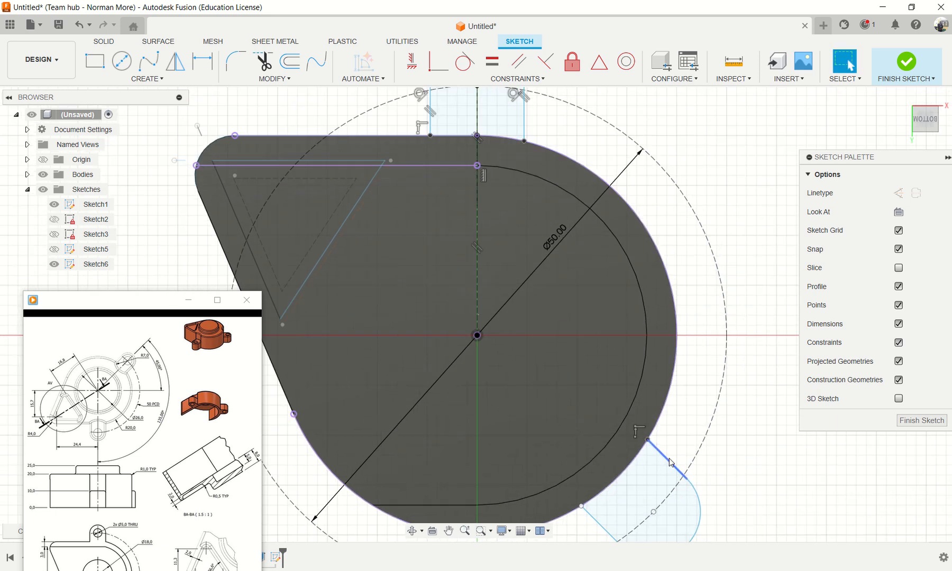
scroll(670, 463, "down", 2)
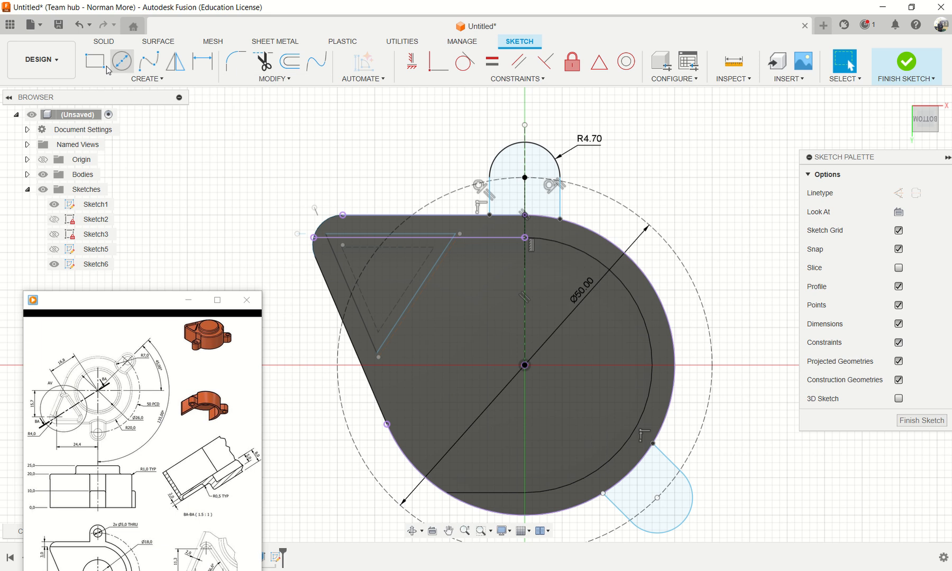
left_click(121, 60)
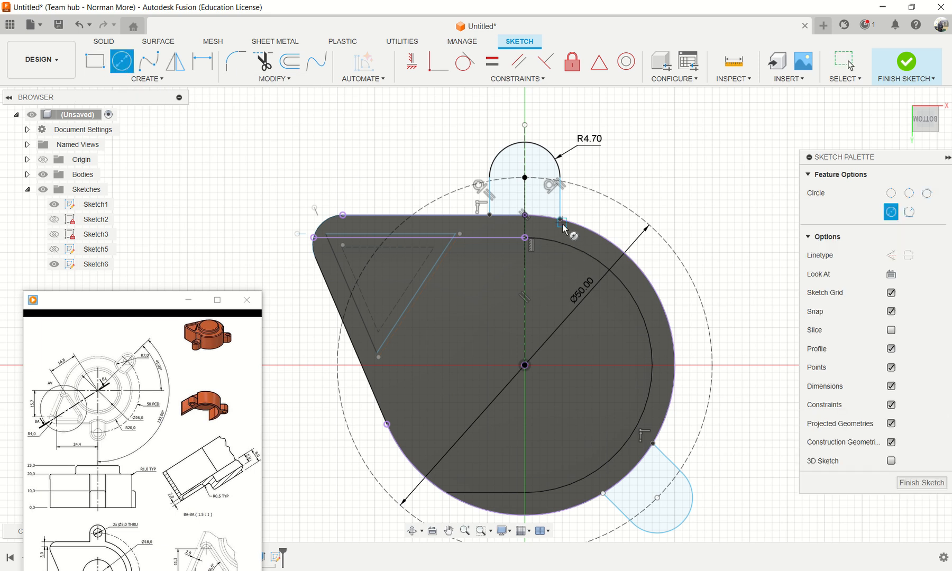
left_click(525, 177)
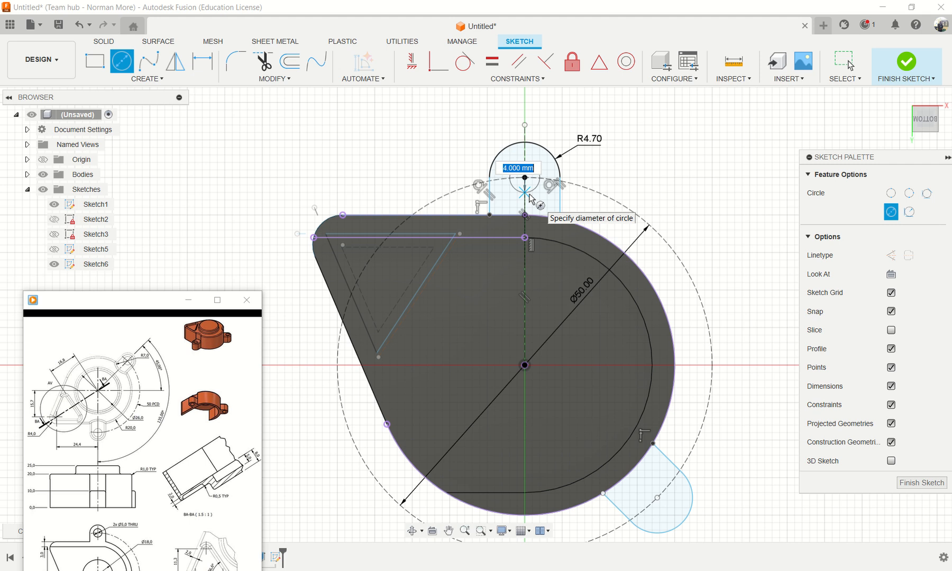
type("5")
key("Return")
key("Escape")
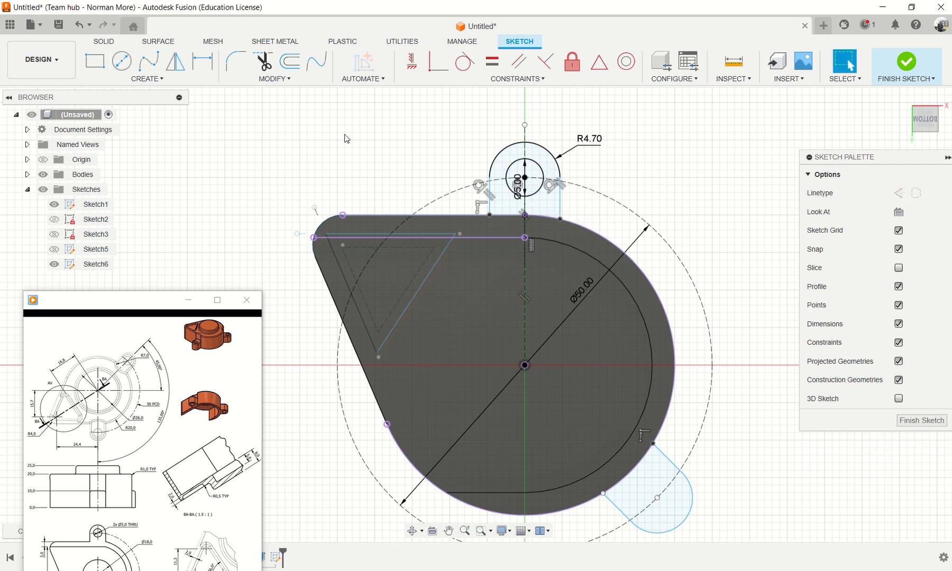
- Sketch a 5 mm diameter hole circle centred on the patterned lug's arc centre
left_click(122, 60)
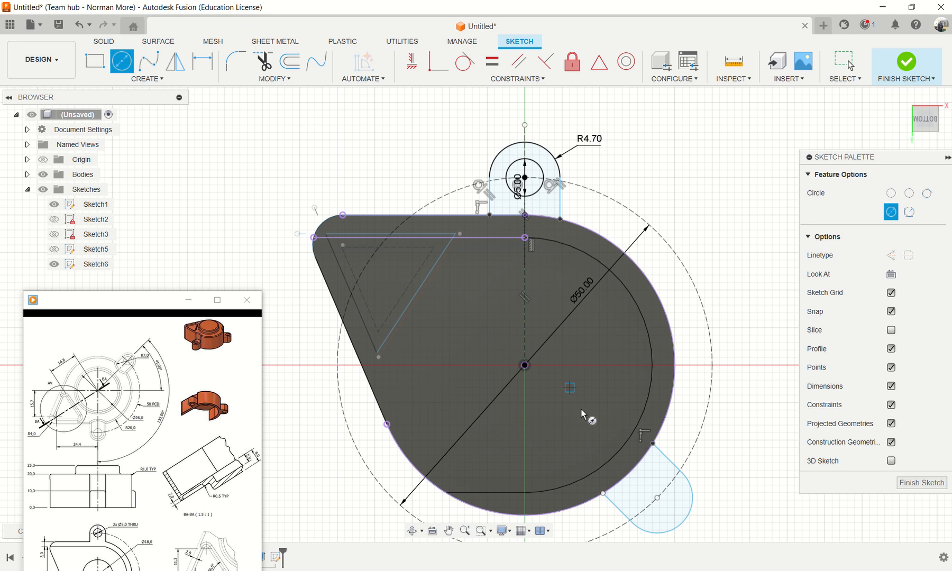
left_click(657, 497)
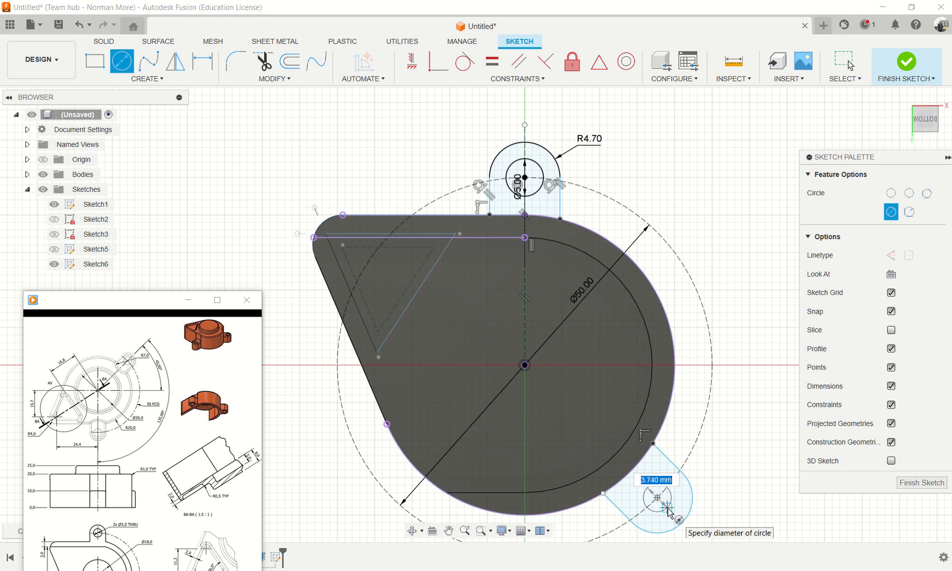
type("5")
key("Tab")
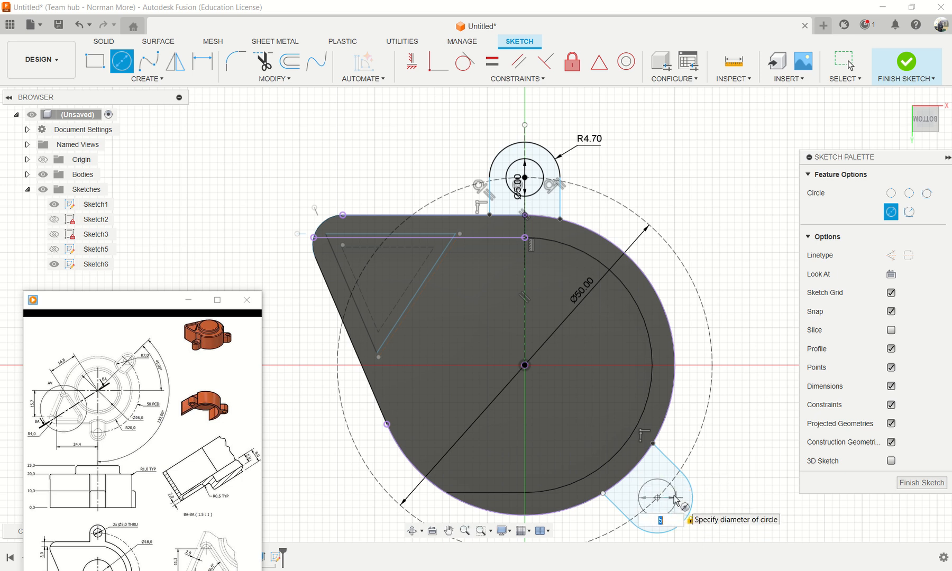
key("Return")
key("Escape")
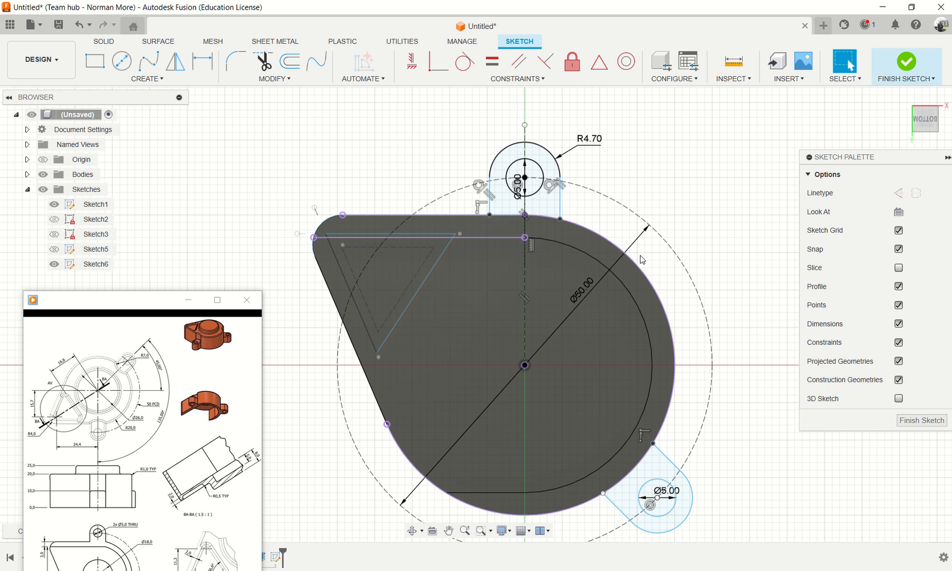
- Extrude both mounting lug profiles 10 mm along the cap's outer wall, leaving the two hole circles open
key("e")
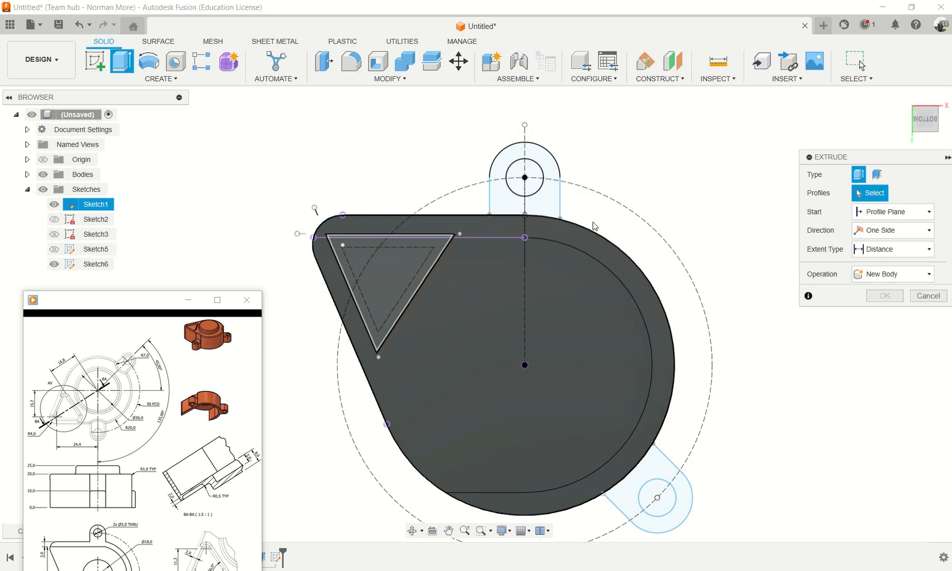
left_click(546, 205)
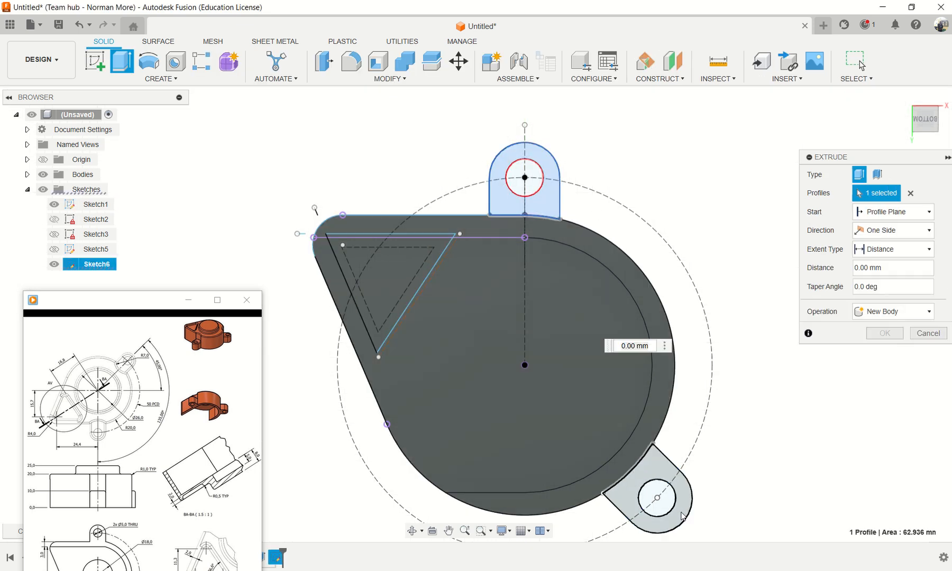
left_click(682, 516)
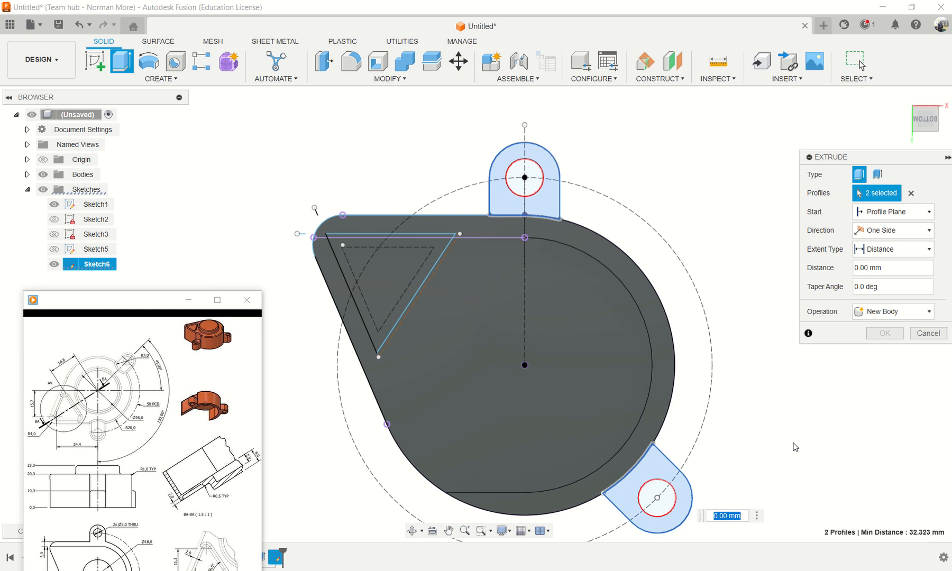
middle_click_drag(795, 447, 742, 513, "shift")
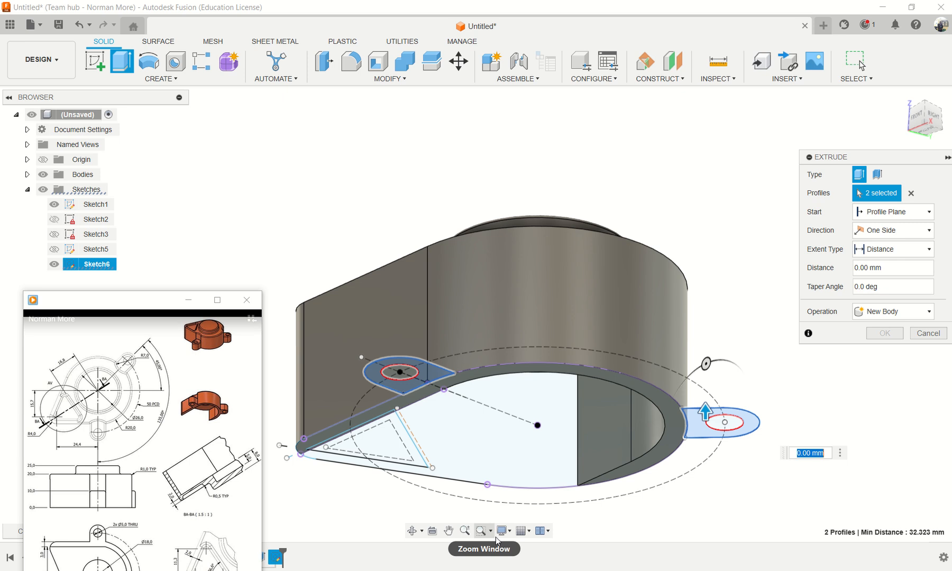
type("10")
key("Return")
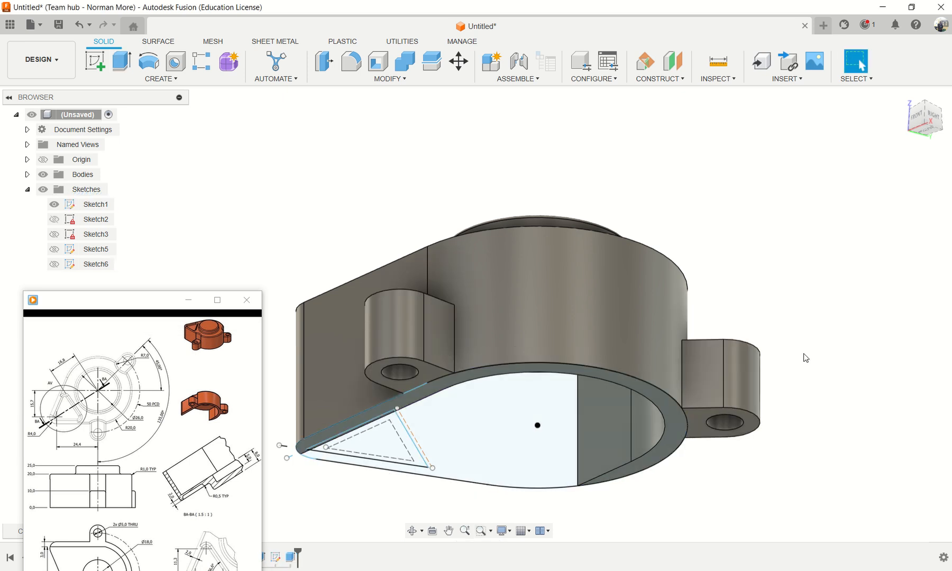
- Move the reference drawing window up to show its lower views, and start a sketch on the cap's flat top face around the round boss
middle_click_drag(803, 357, 791, 467, "shift")
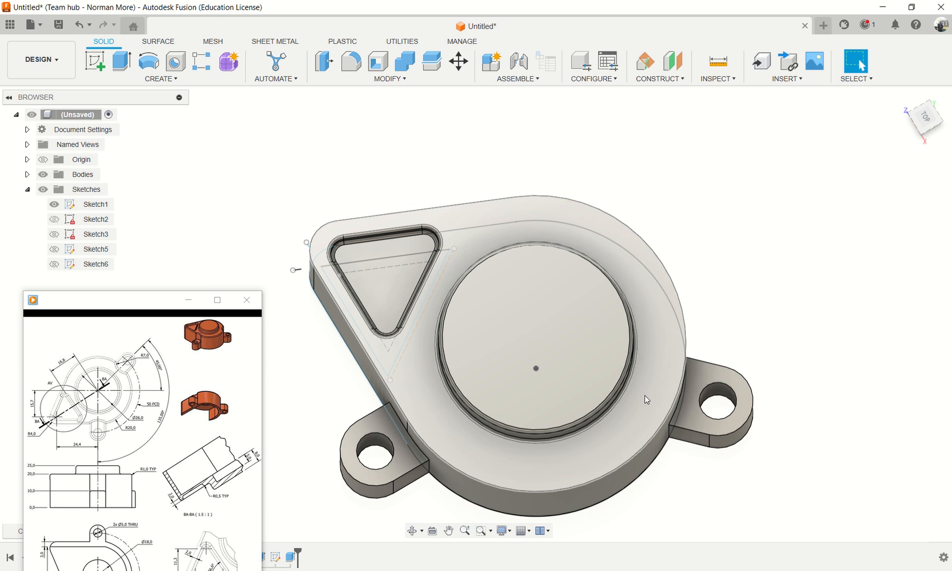
left_click(658, 399)
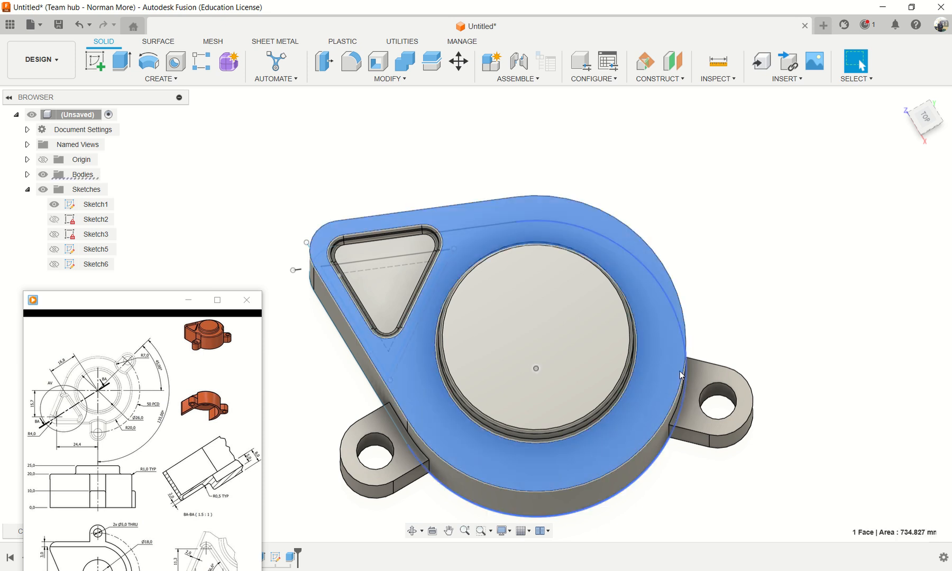
mouse_move(103, 404)
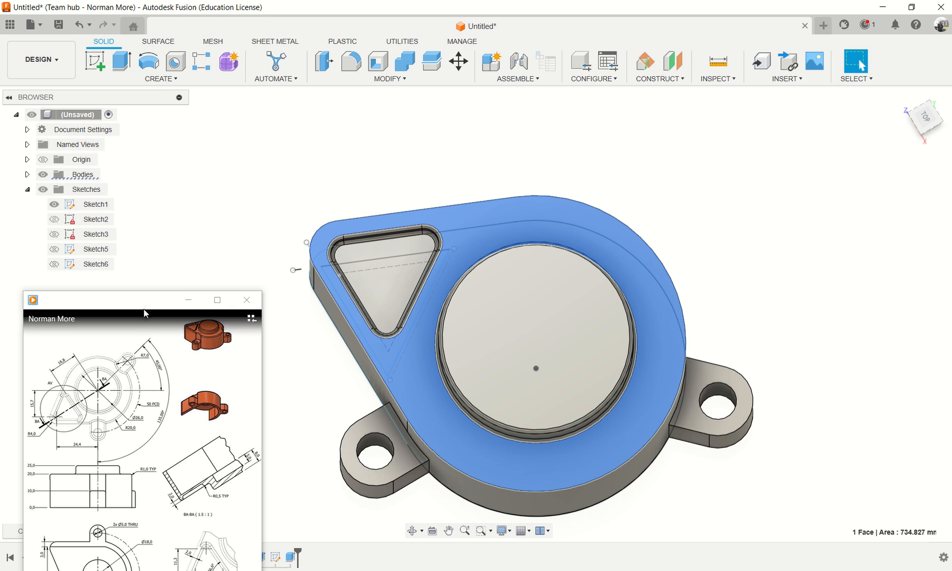
left_click_drag(144, 313, 133, 243)
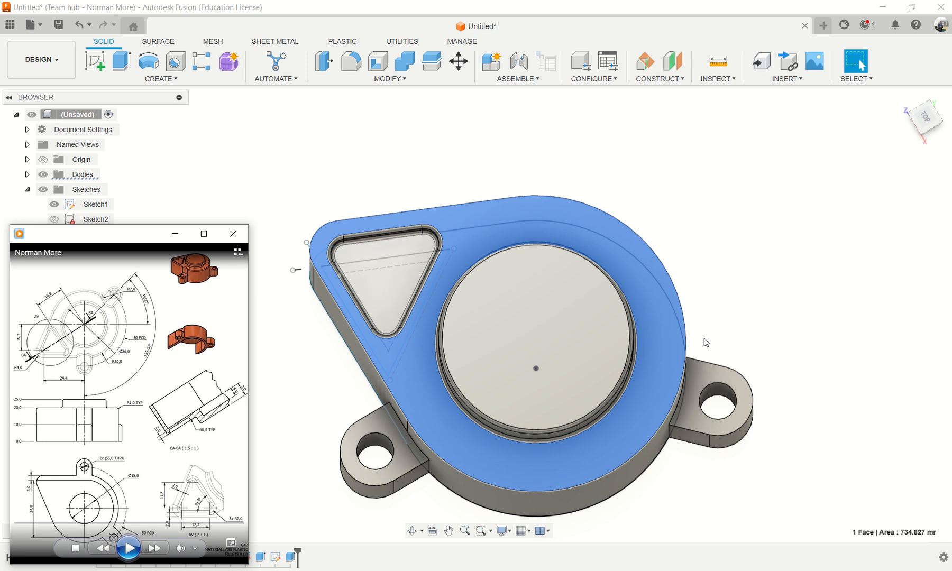
left_click(807, 304)
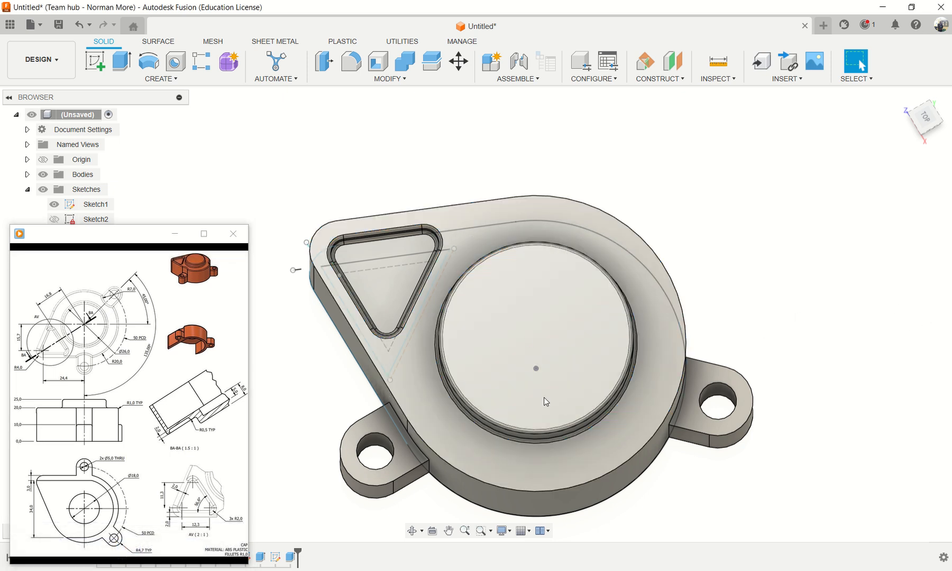
left_click(537, 474)
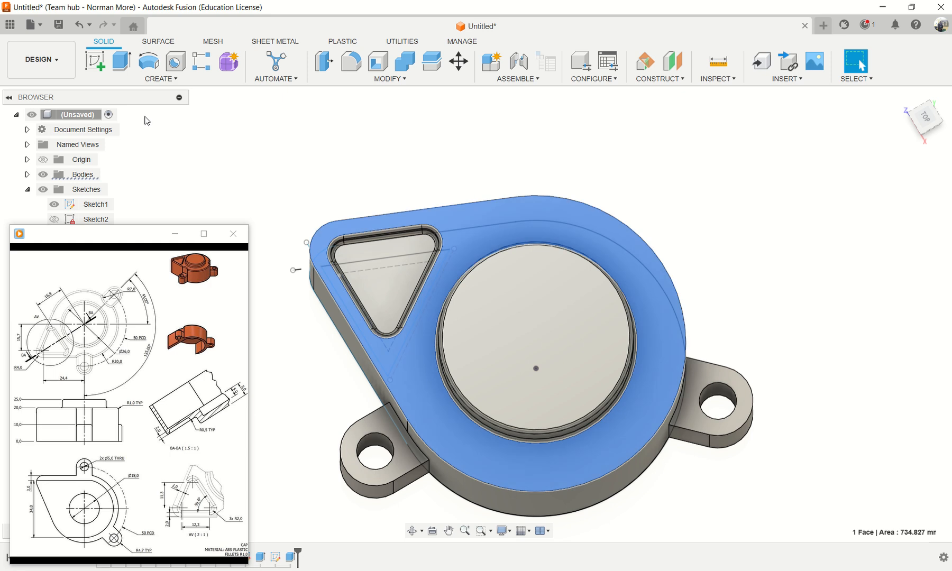
left_click(105, 69)
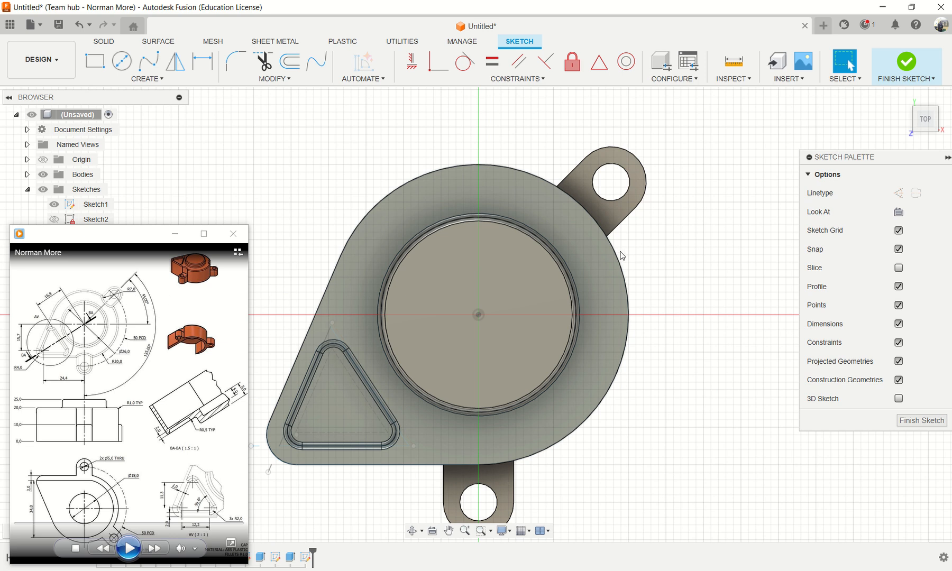
- Project the edges of the cap's flat top face into the sketch
scroll(619, 254, "up", 2)
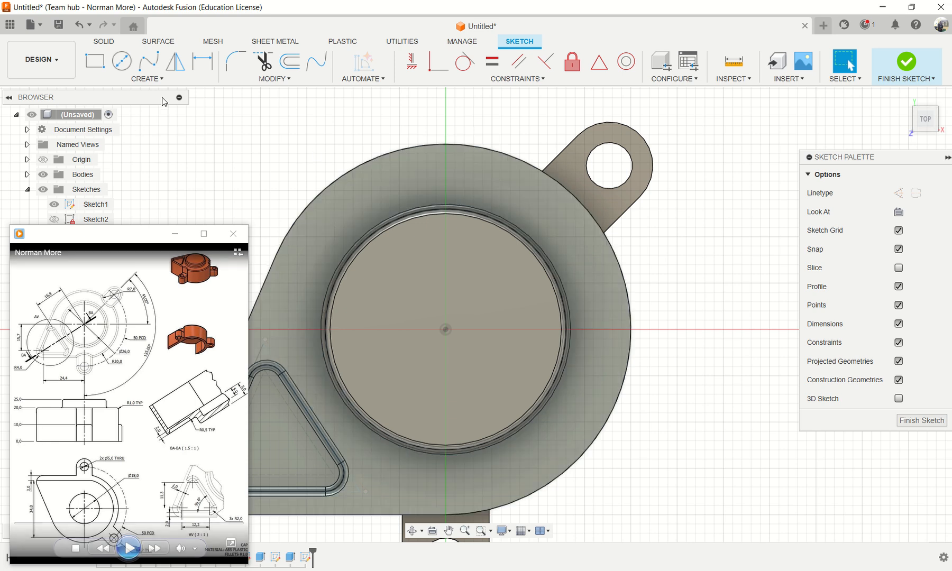
left_click(172, 79)
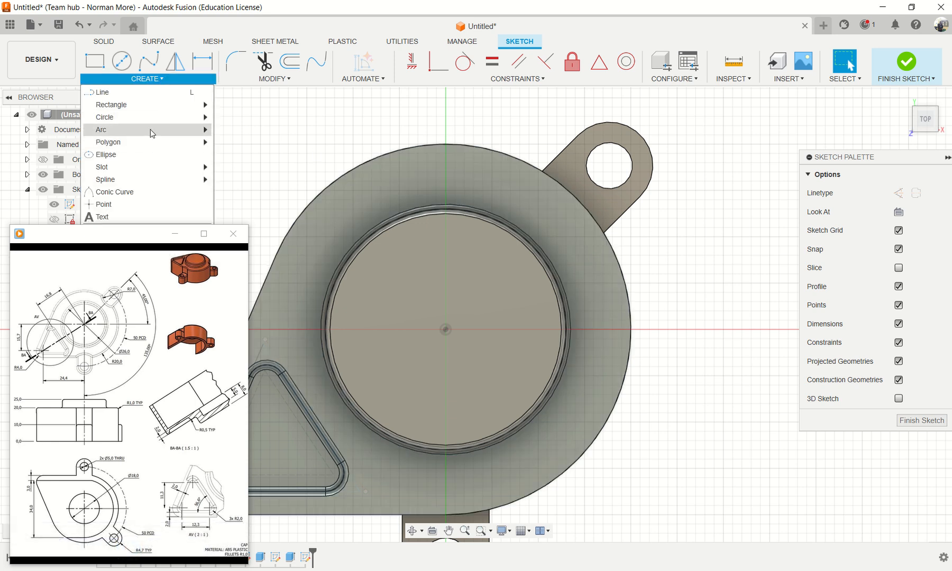
mouse_move(152, 133)
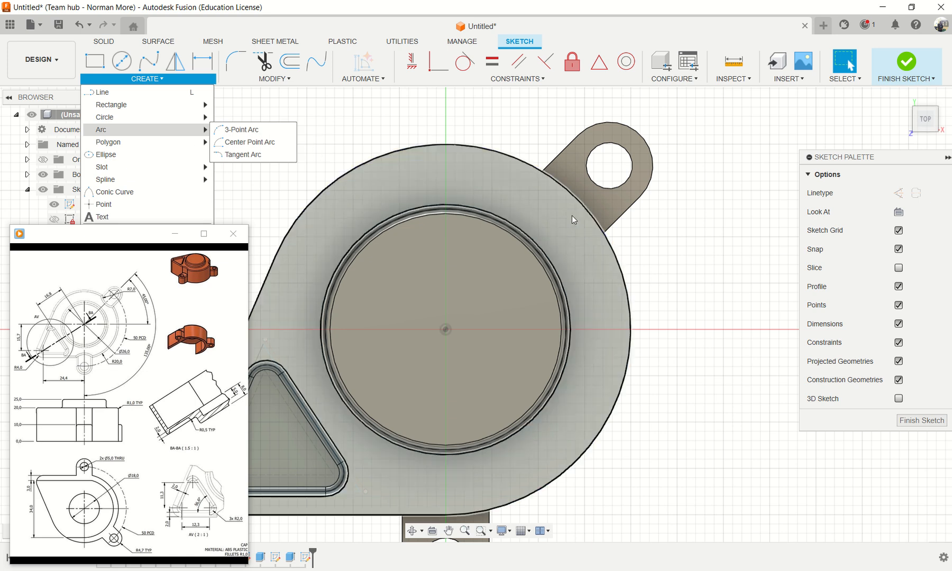
key("p")
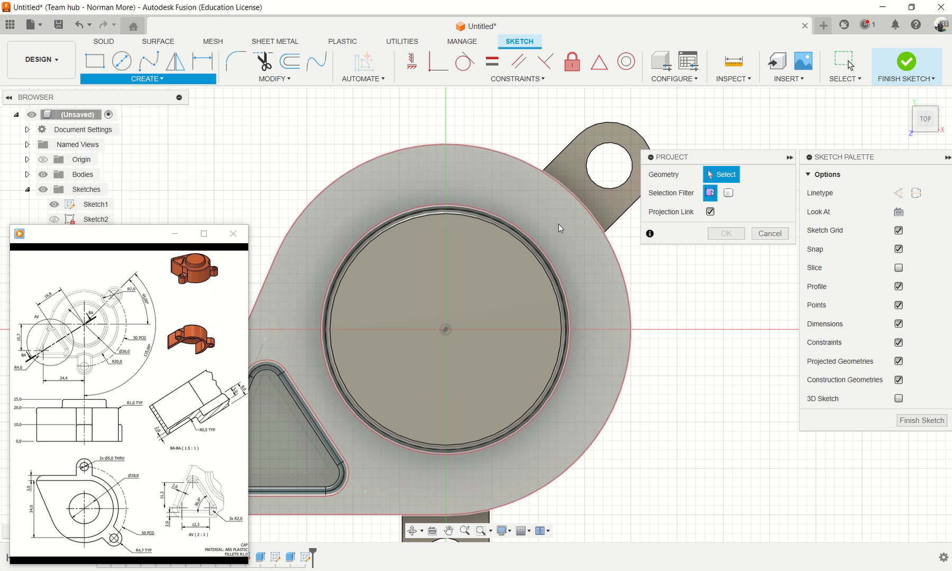
left_click(563, 221)
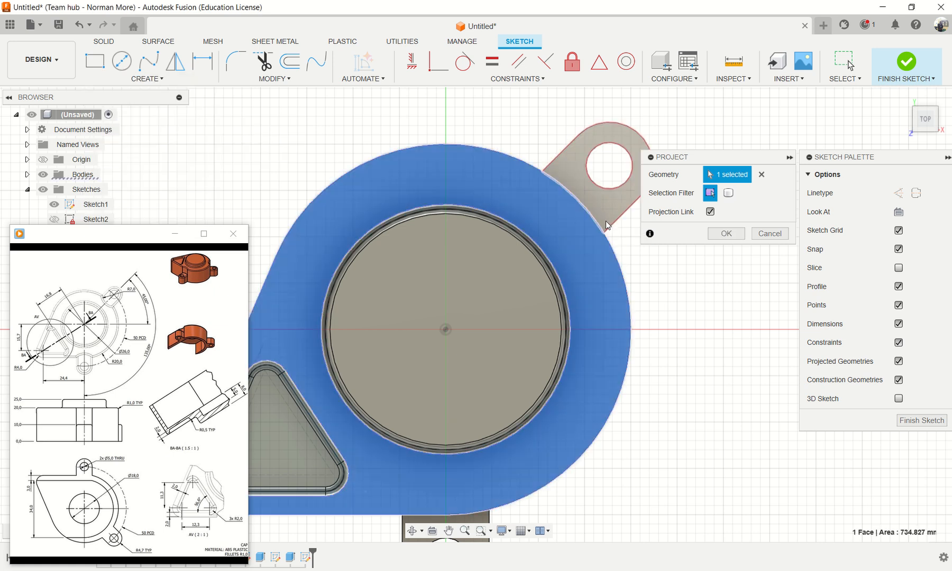
left_click(726, 233)
left_click(151, 82)
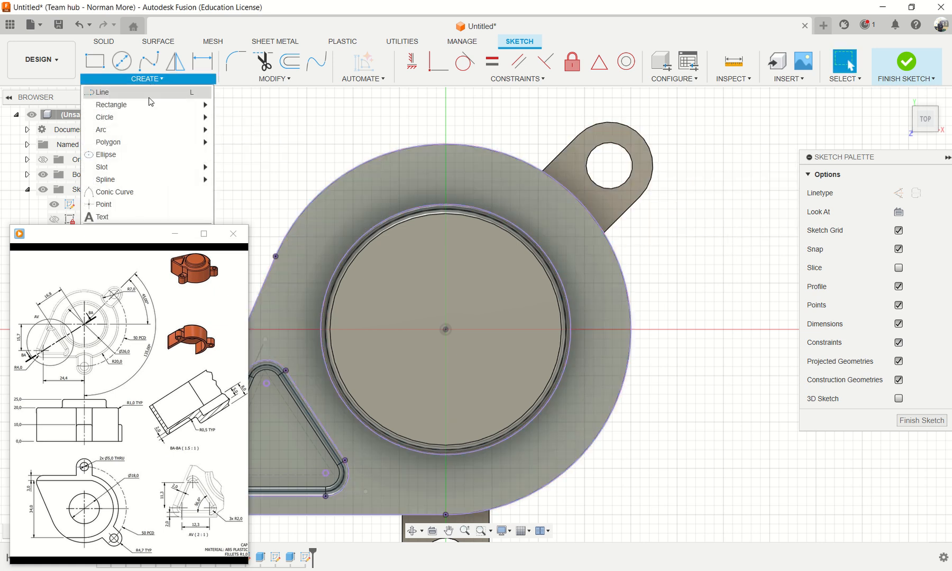
mouse_move(147, 129)
left_click(249, 143)
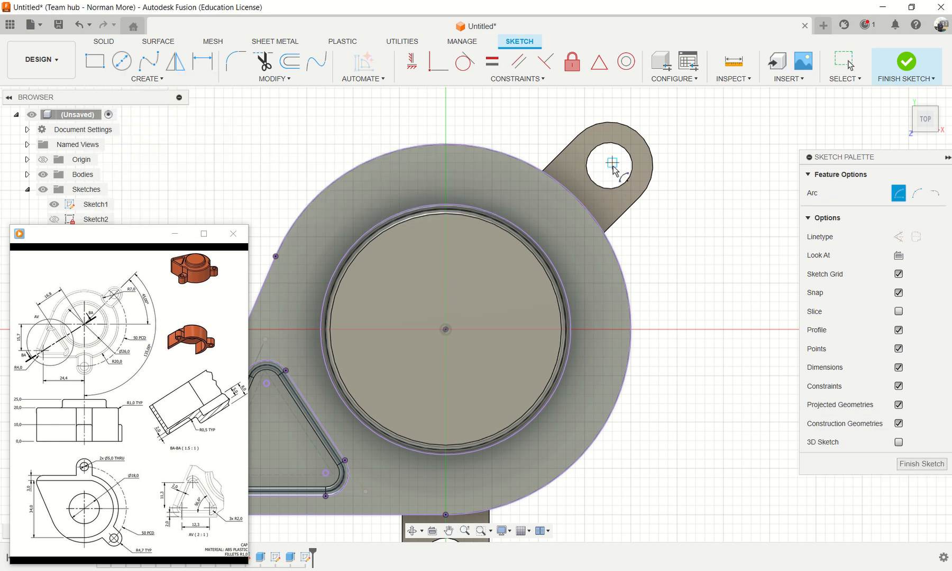
key("Escape")
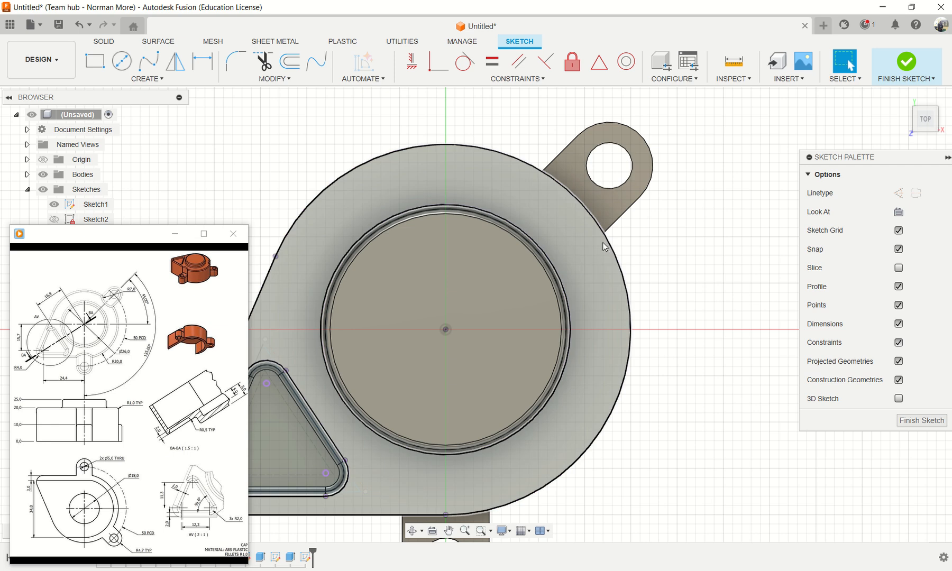
- Project the top faces of both mounting lugs, including their holes, into the sketch
key("p")
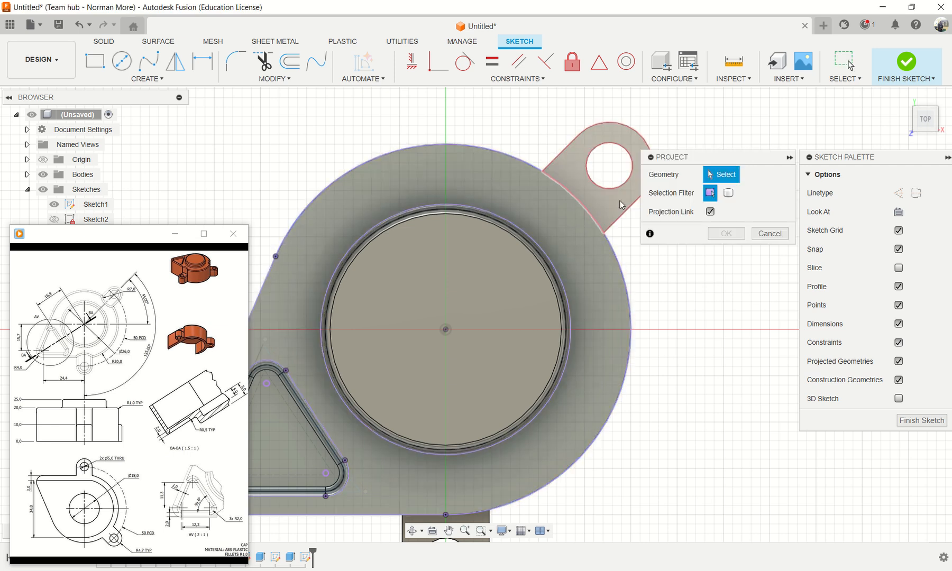
left_click(620, 206)
scroll(573, 443, "down", 3)
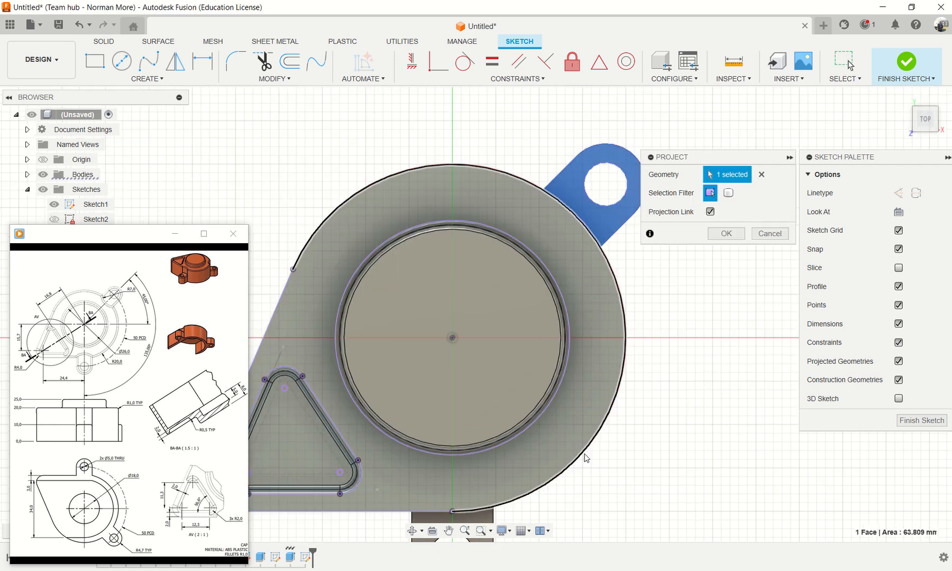
left_click(502, 508)
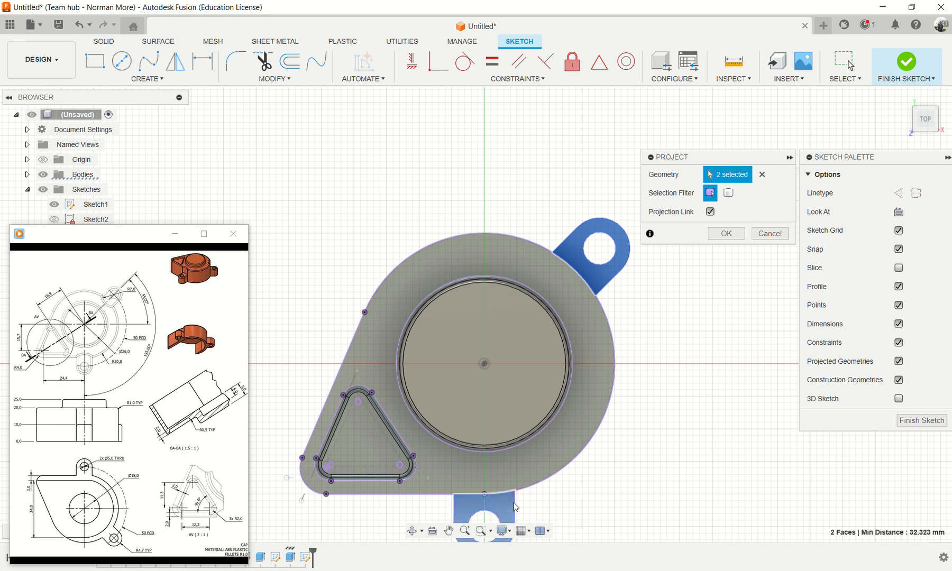
left_click(730, 235)
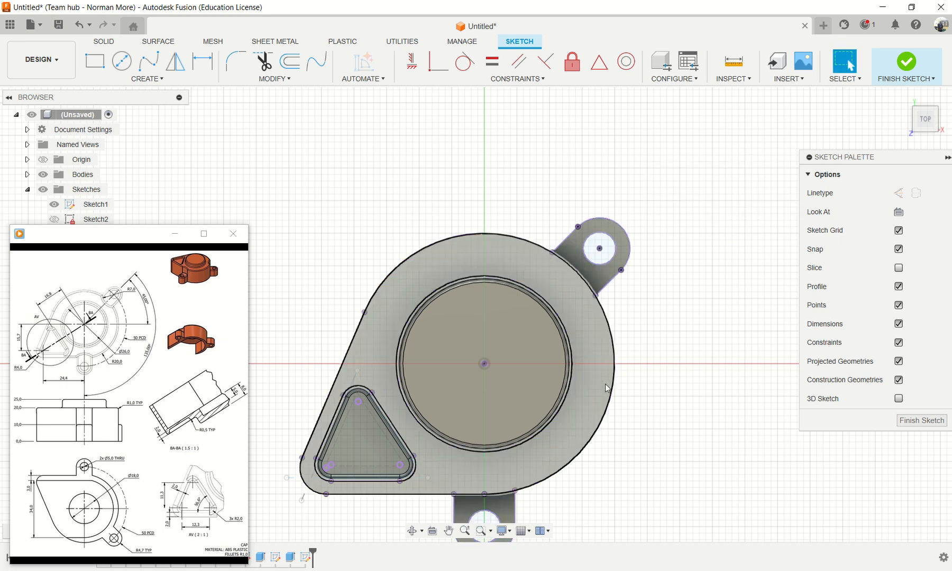
- Draw a 7 mm radius centre point arc around the angled lug's hole centre, crossing the cap's outer edge on both sides of the lug
middle_click_drag(635, 370, 638, 289)
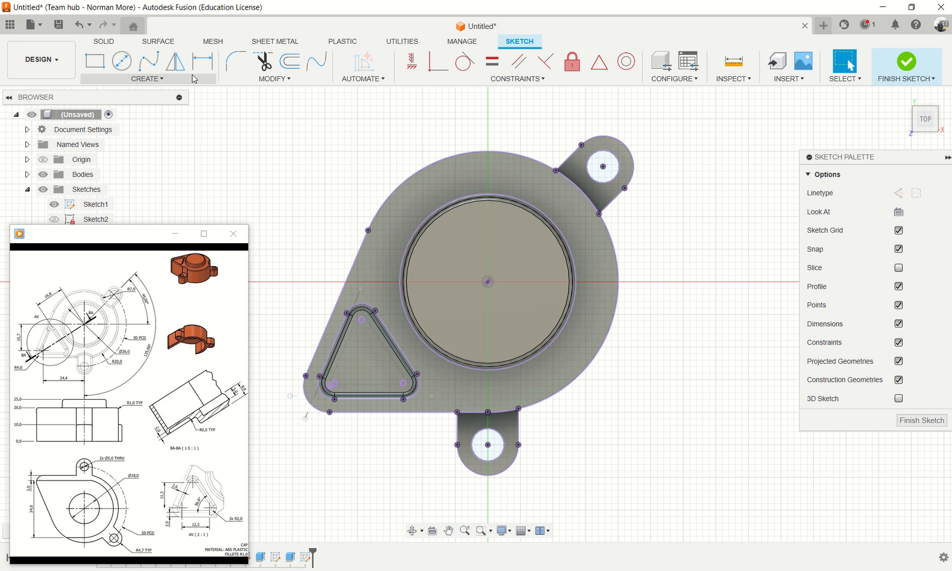
left_click(167, 77)
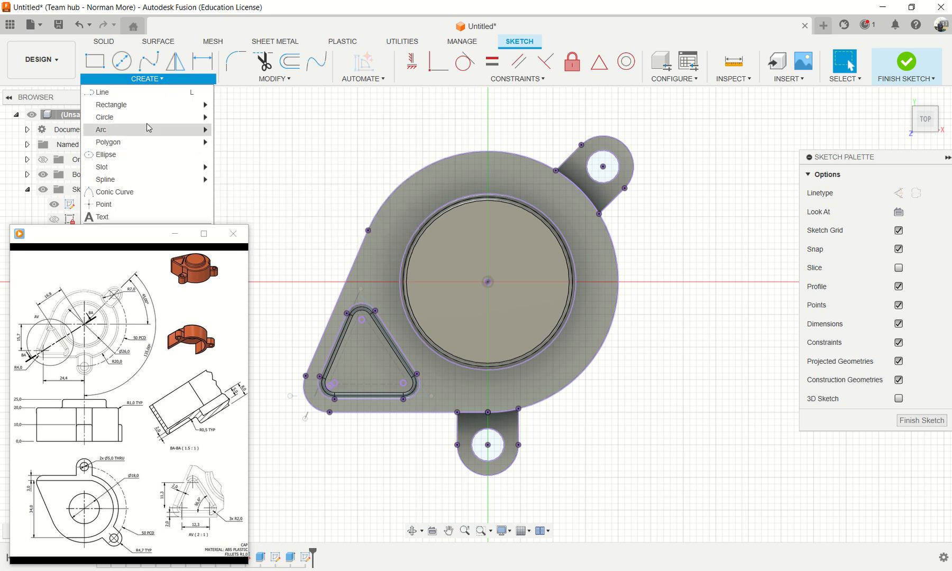
mouse_move(207, 132)
left_click(244, 142)
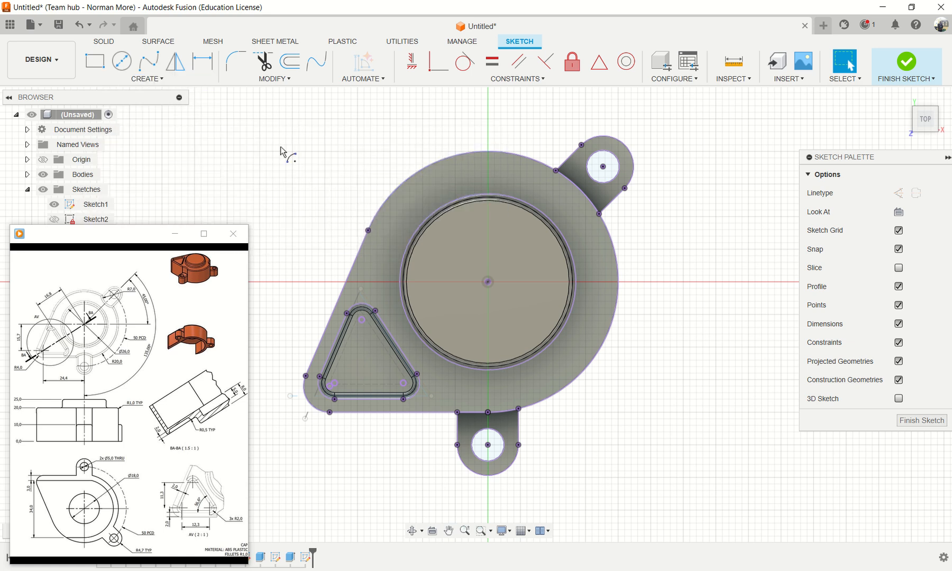
left_click(603, 167)
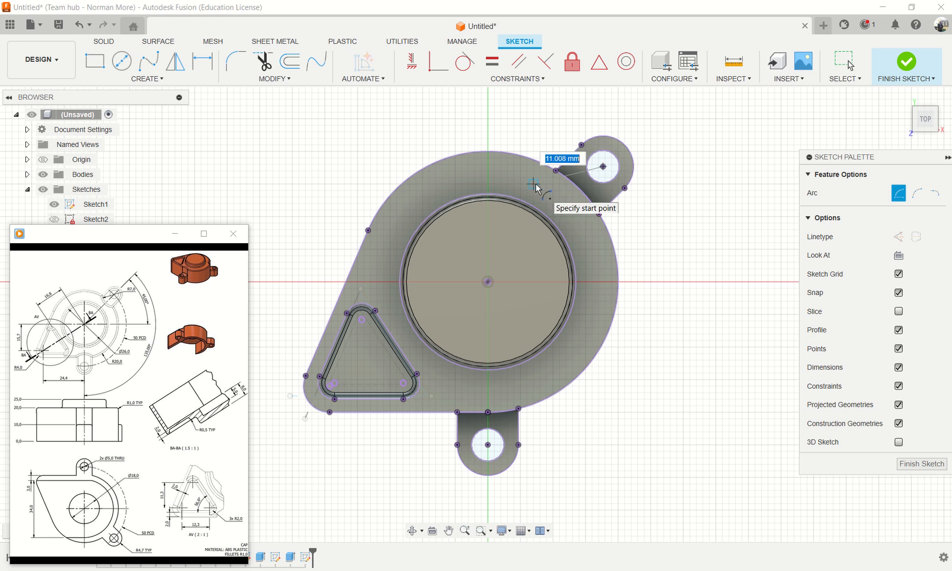
type("7")
key("Tab")
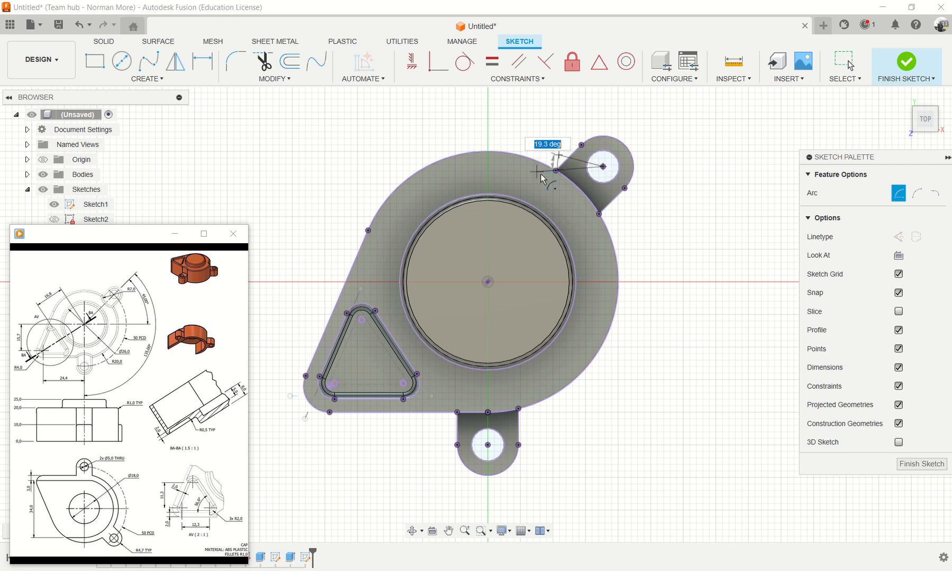
left_click(535, 150)
left_click(638, 214)
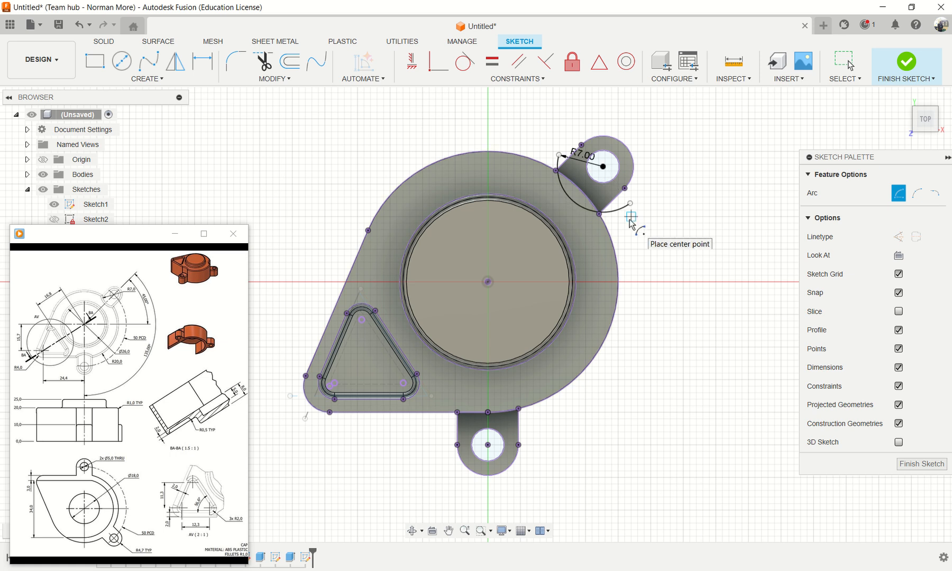
key("Escape")
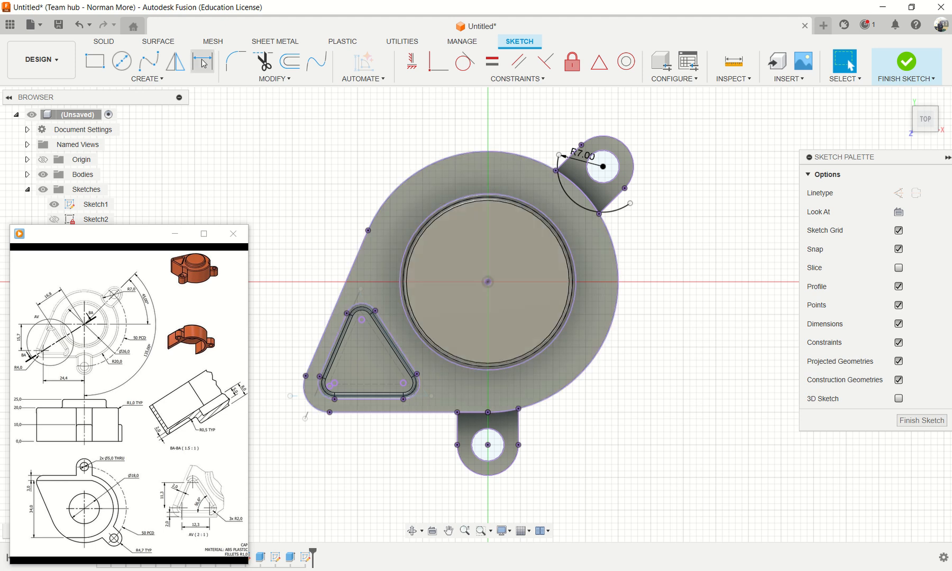
- Draw a 7 mm radius centre point arc around the straight lug's hole centre, crossing the cap's outer edge on both sides of the lug
left_click(174, 81)
mouse_move(182, 130)
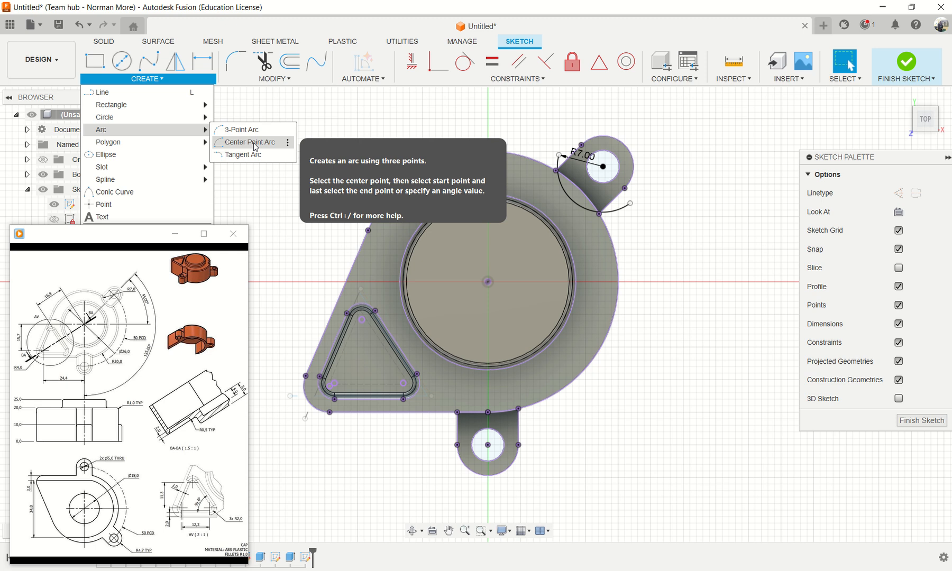
left_click(255, 147)
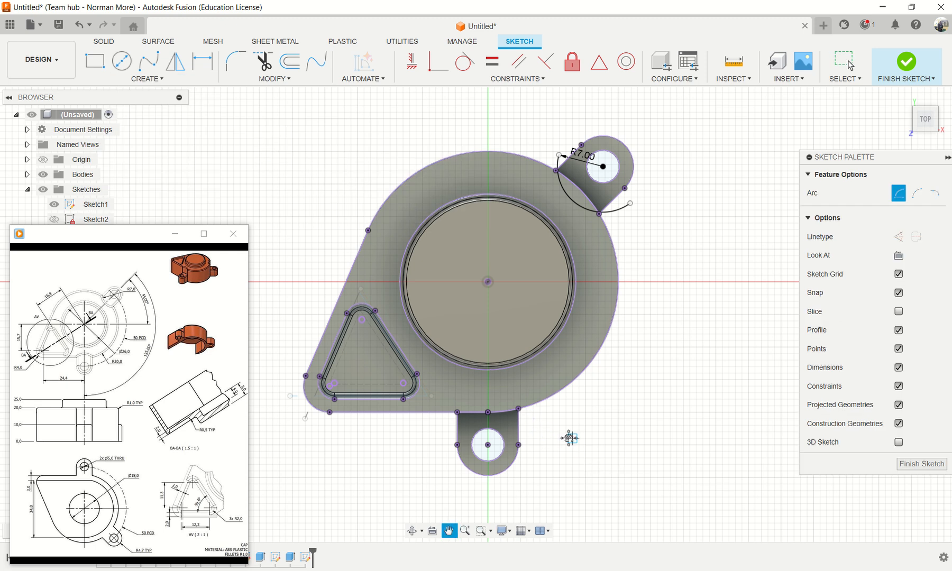
middle_click_drag(569, 438, 584, 412)
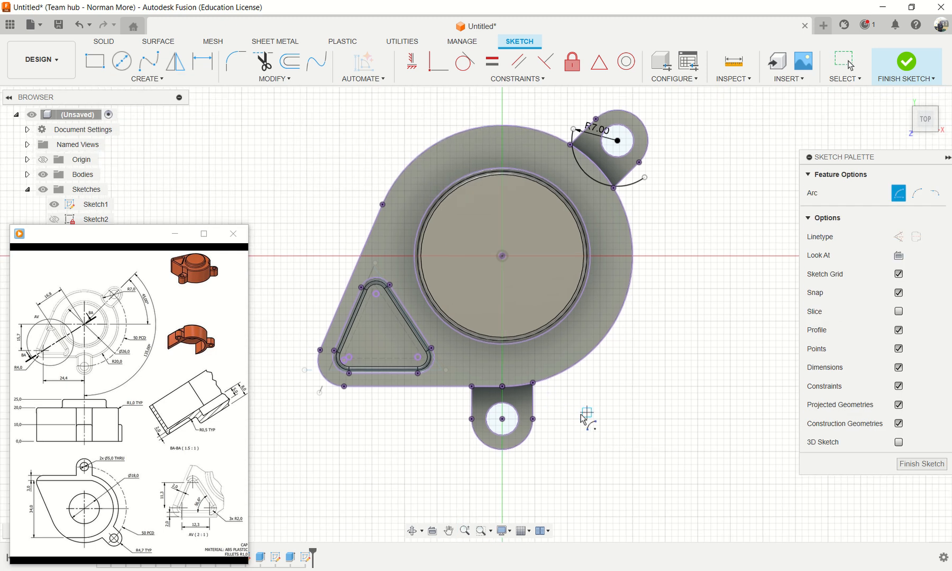
left_click(502, 420)
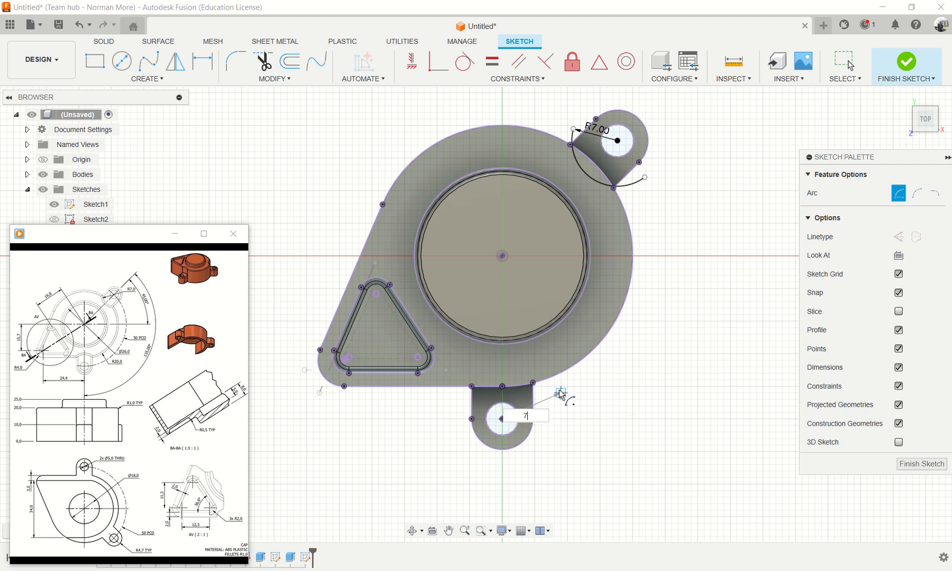
left_click(544, 400)
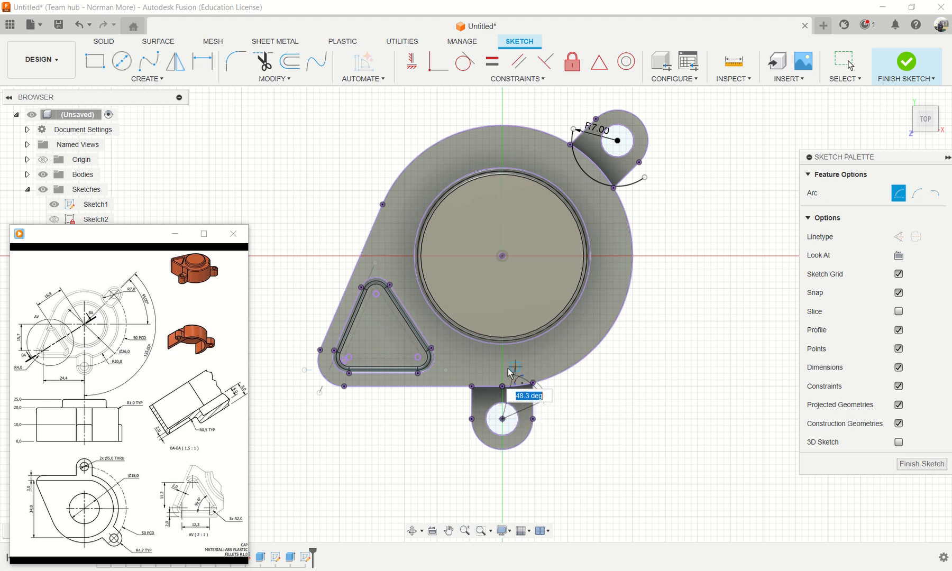
left_click(465, 393)
key("Escape")
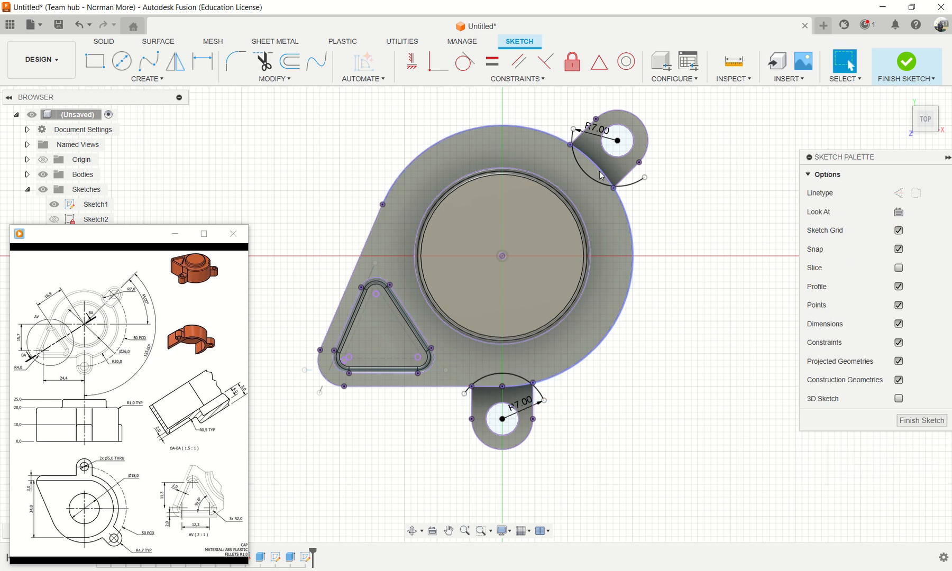
- Extrude-cut the two sliver profiles between the R7 arcs and the cap's outer edge down to the straight lug's top face
mouse_move(719, 270)
middle_mouse_down("shift")
mouse_move(715, 229)
mouse_move(686, 238)
mouse_move(684, 228)
mouse_move(699, 231)
middle_mouse_up("shift")
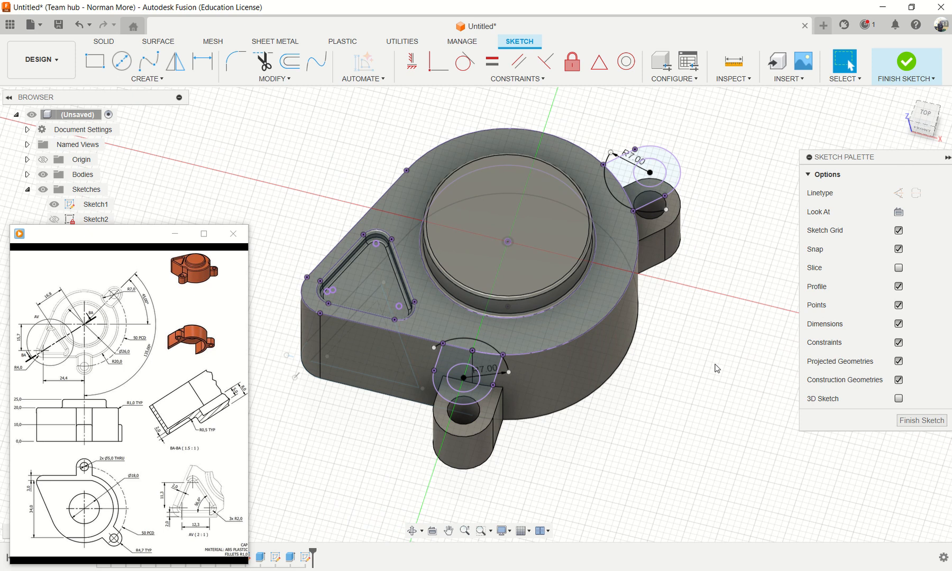
key("e")
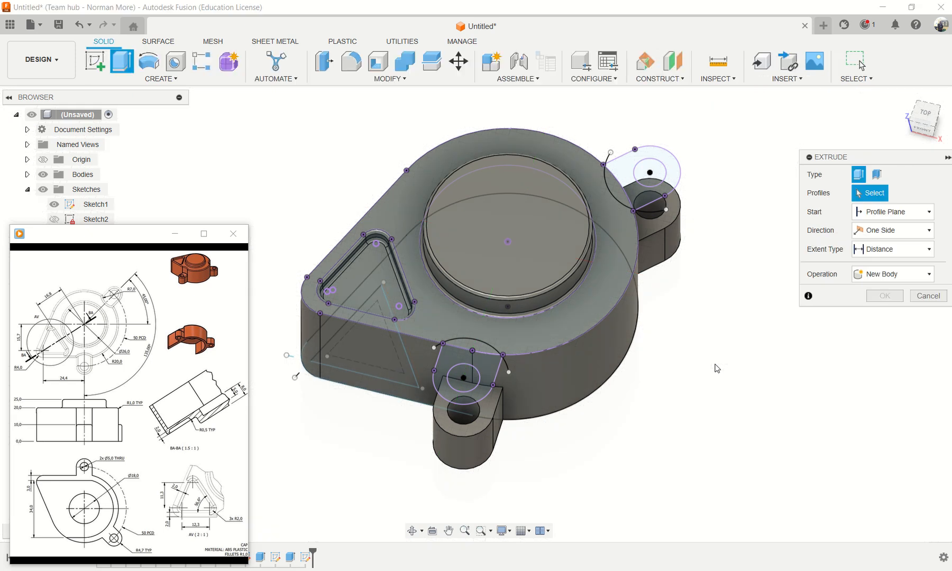
left_click(615, 186)
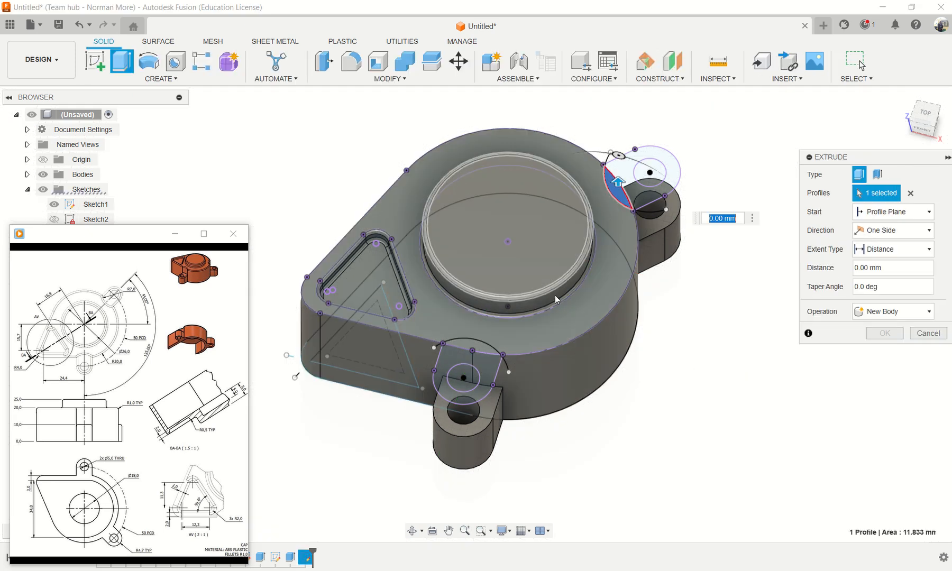
left_click(472, 347)
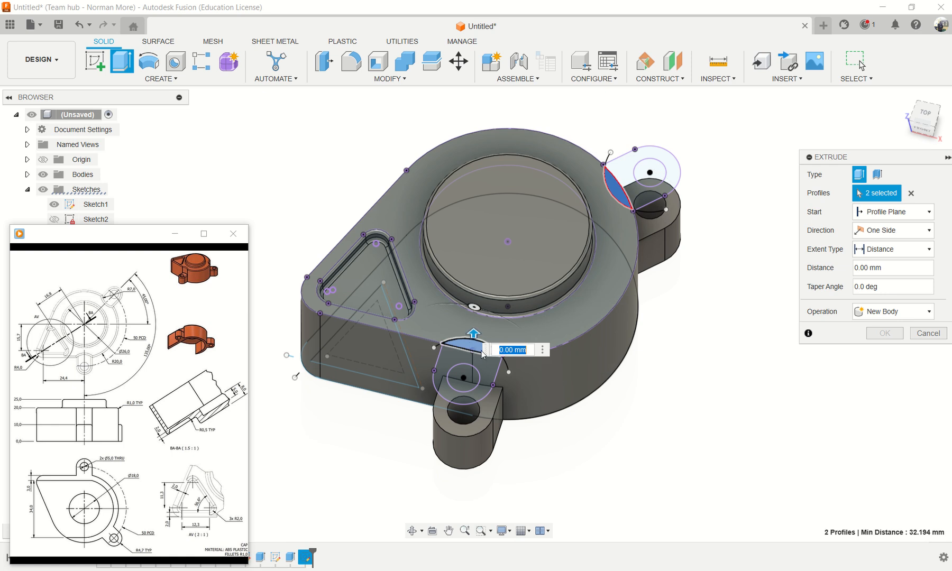
left_click(899, 249)
left_click(879, 286)
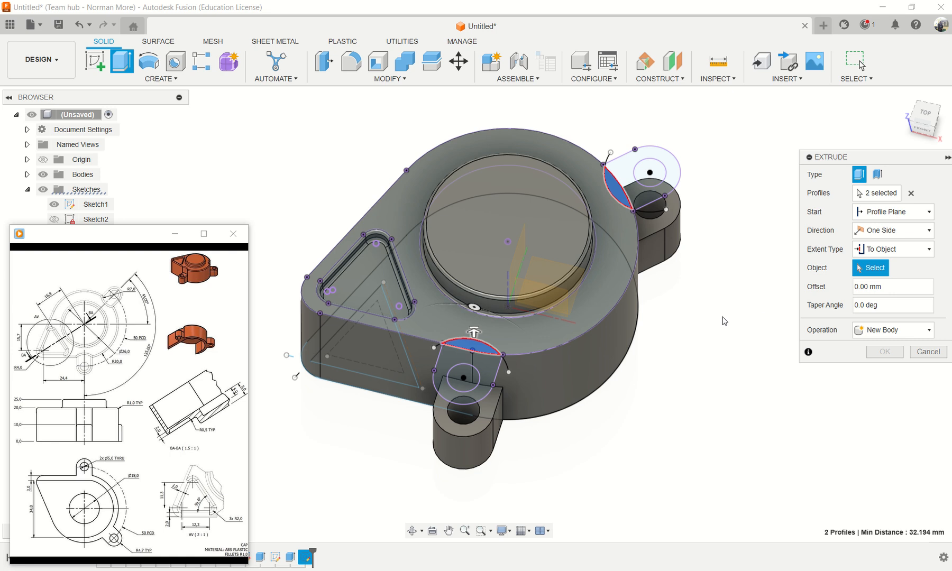
left_click(892, 330)
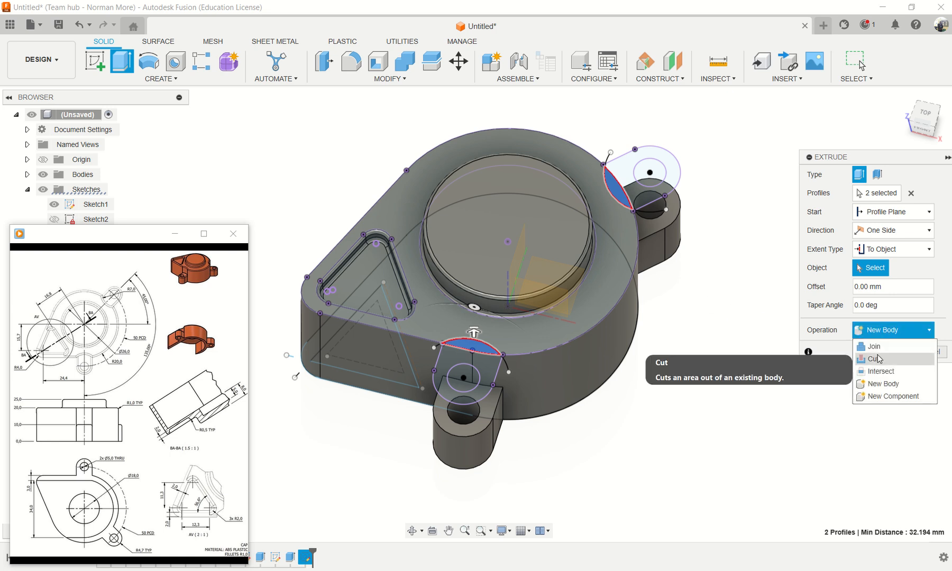
left_click(878, 359)
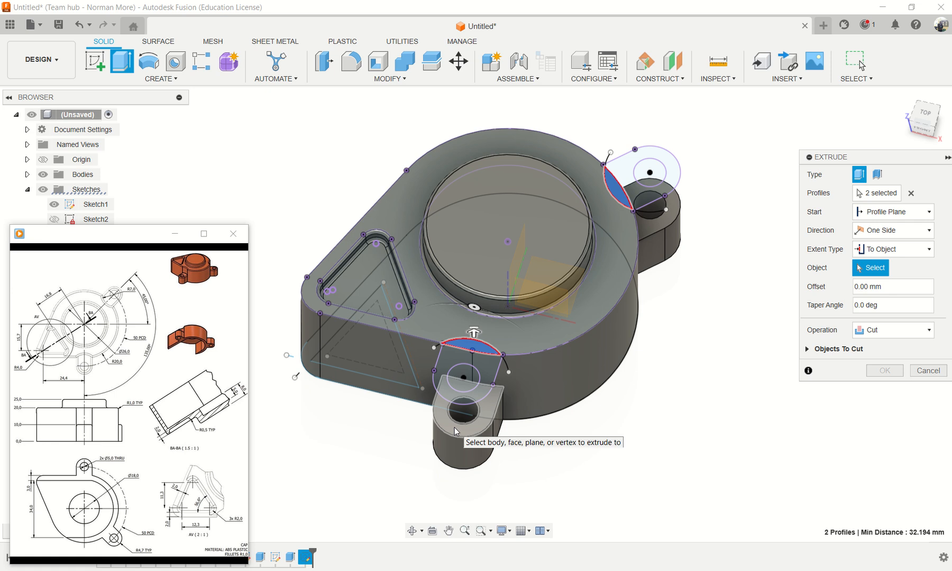
left_click(455, 430)
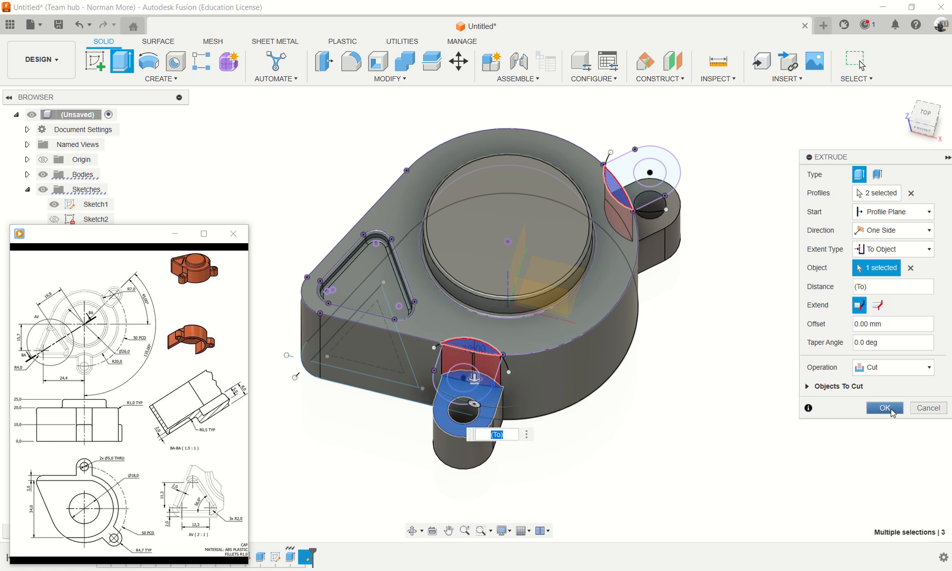
left_click(883, 408)
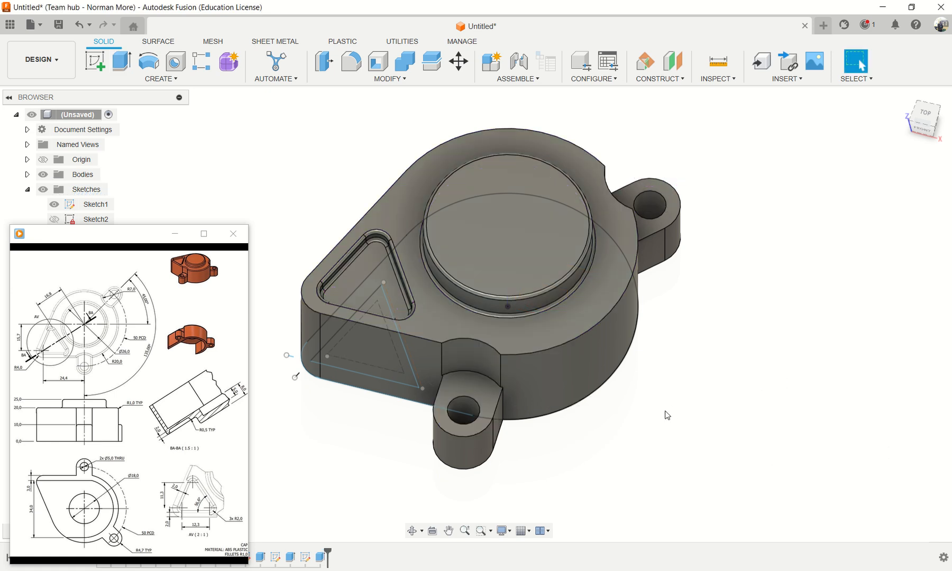
middle_click_drag(667, 415, 620, 366, "shift")
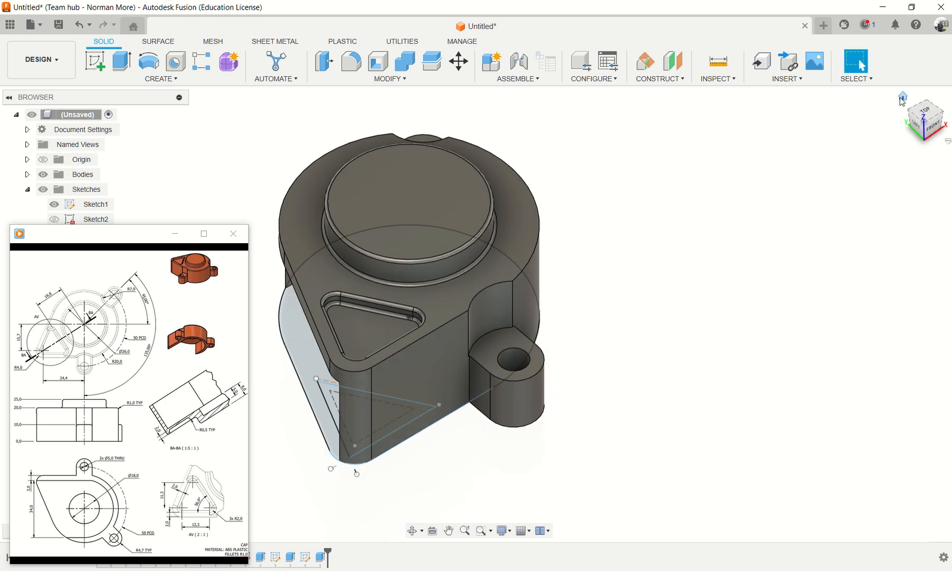
left_click(902, 97)
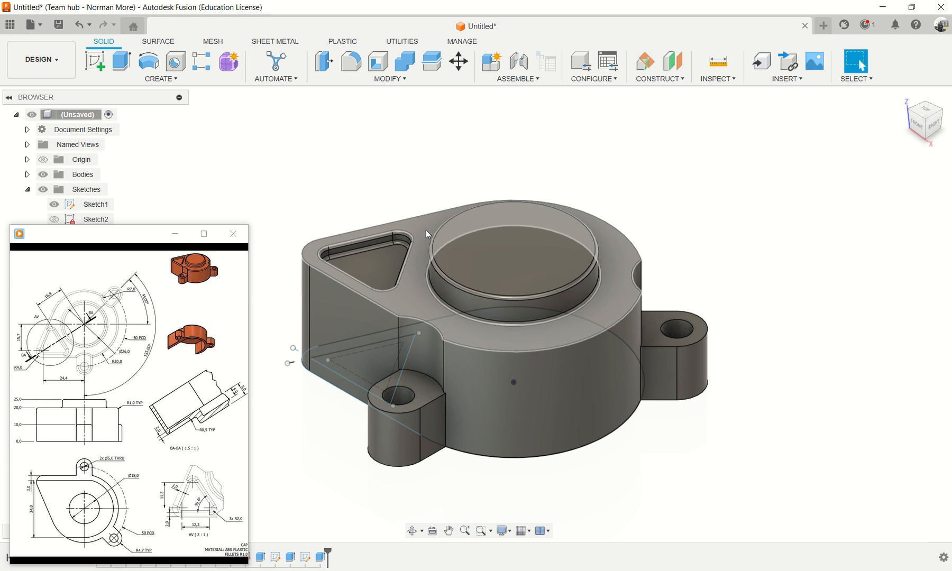
left_click(352, 63)
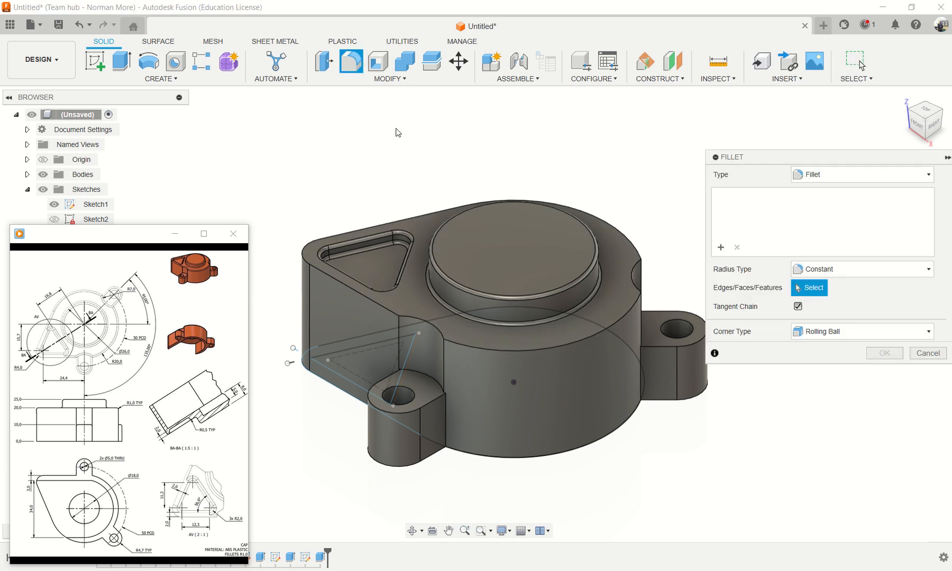
left_click(431, 226)
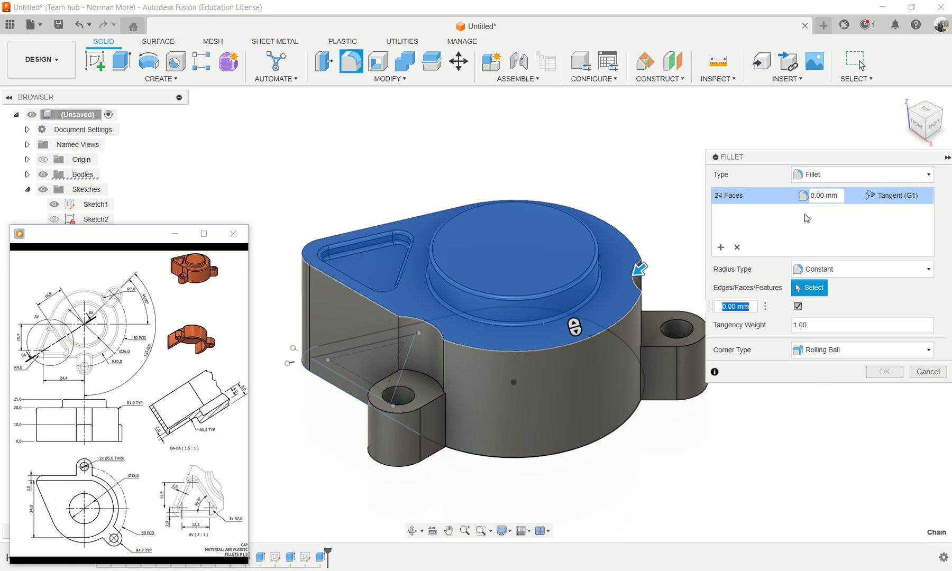
left_click(720, 247)
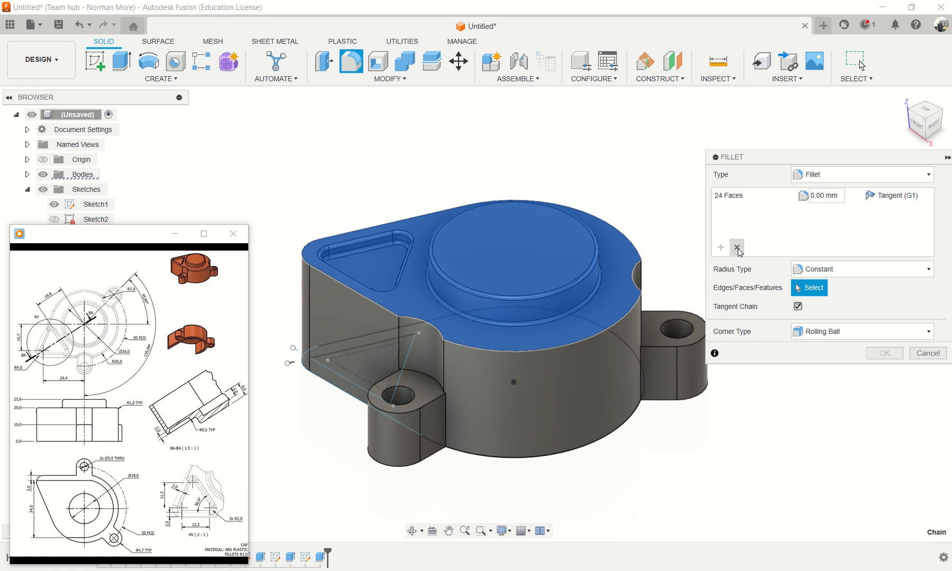
left_click(743, 194)
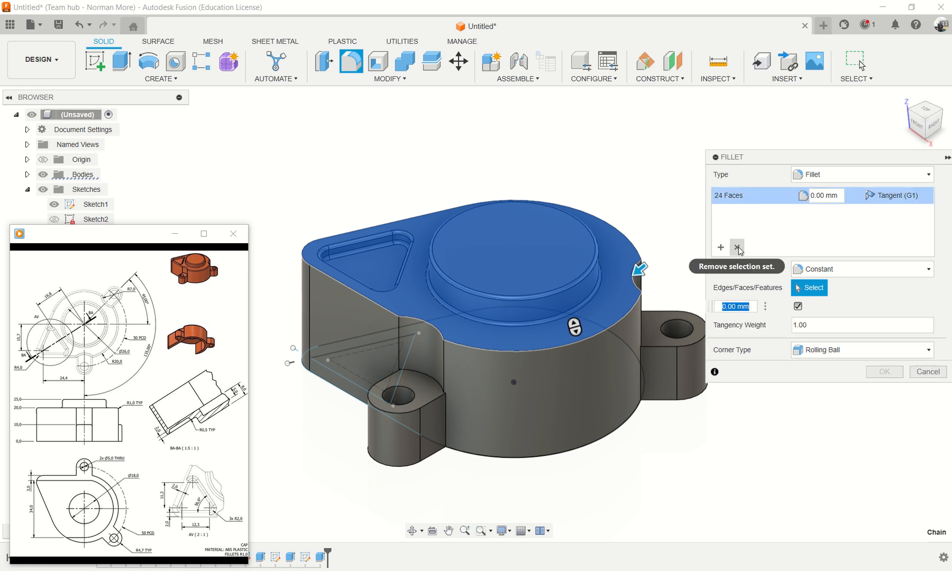
left_click(737, 248)
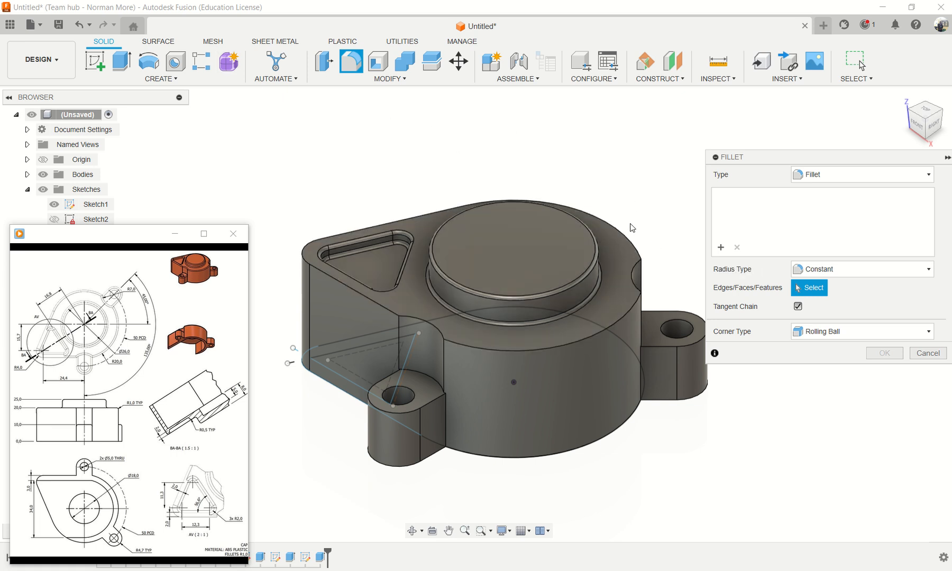
- Fillet the cap's top outer edges, including both lug clearance arcs, with a 0.5 mm radius
left_click(630, 240)
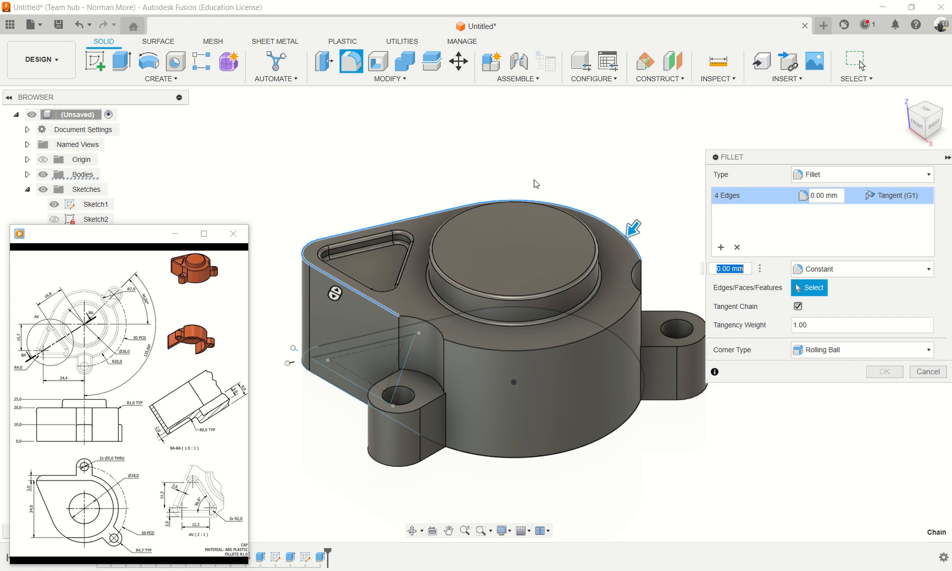
left_click(494, 347)
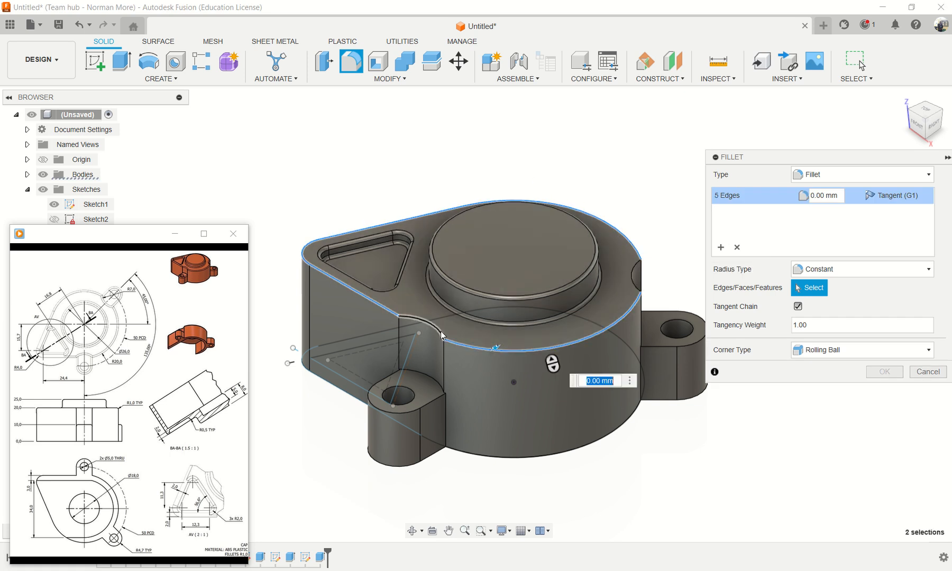
left_click(634, 286)
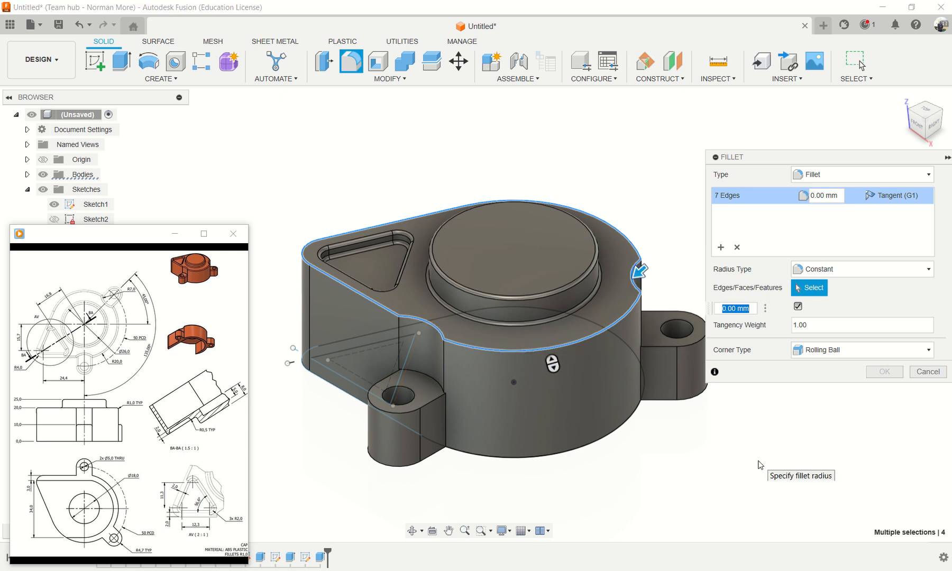
type("0.5")
key("Return")
key("Return")
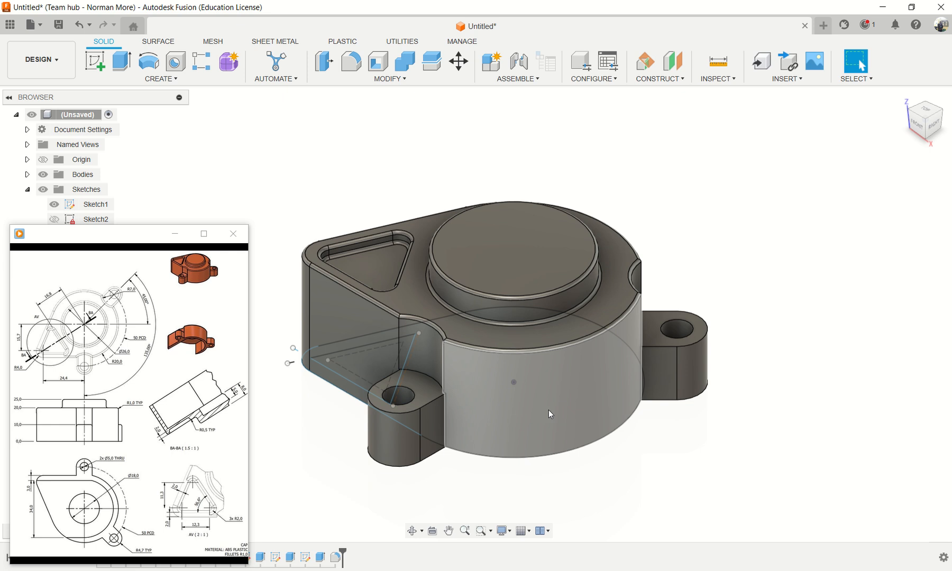
- Close the reference drawing window and hide Sketch1 so only the cap body is shown
middle_click_drag(573, 410, 558, 296, "shift")
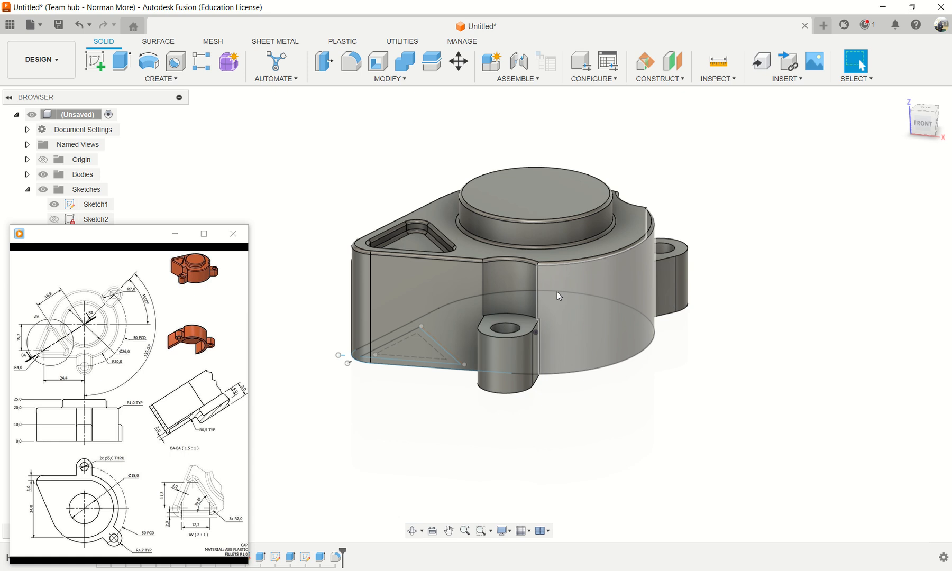
left_click(229, 234)
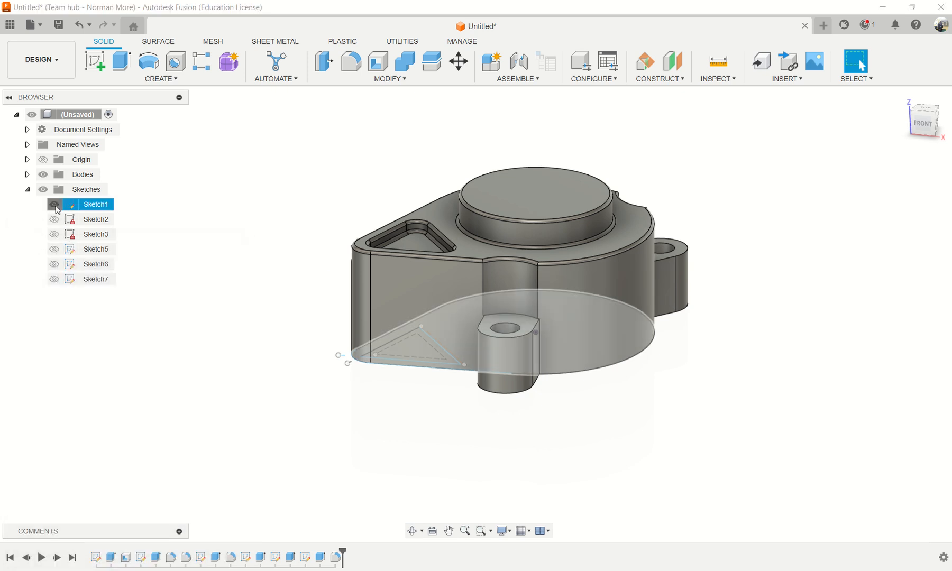
left_click(54, 204)
mouse_move(714, 378)
middle_mouse_down("shift")
mouse_move(709, 421)
mouse_move(697, 398)
mouse_move(754, 387)
mouse_move(702, 394)
mouse_move(673, 417)
mouse_move(608, 414)
mouse_move(601, 399)
mouse_move(714, 414)
mouse_move(695, 399)
mouse_move(725, 387)
mouse_move(714, 363)
mouse_move(731, 374)
middle_mouse_up("shift")
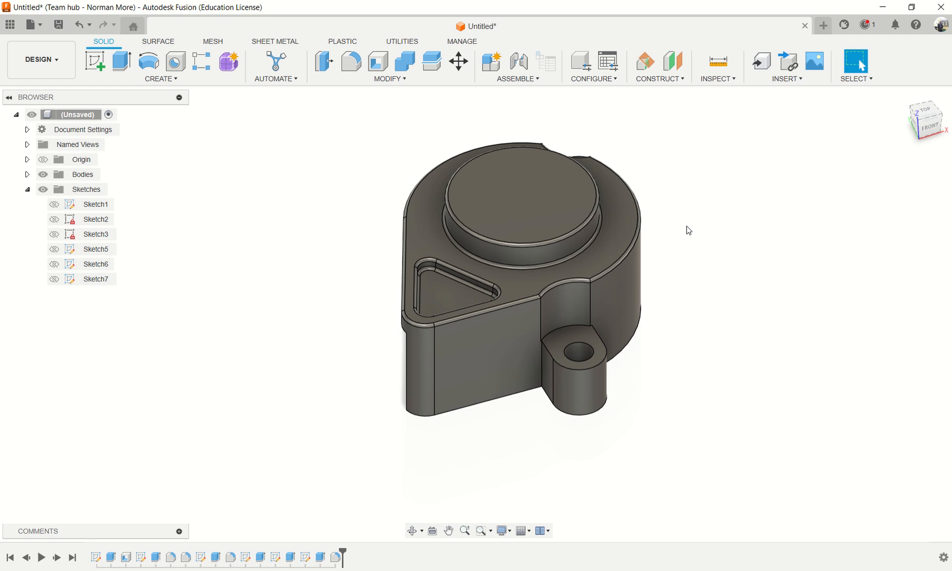
middle_click_drag(688, 231, 670, 276)
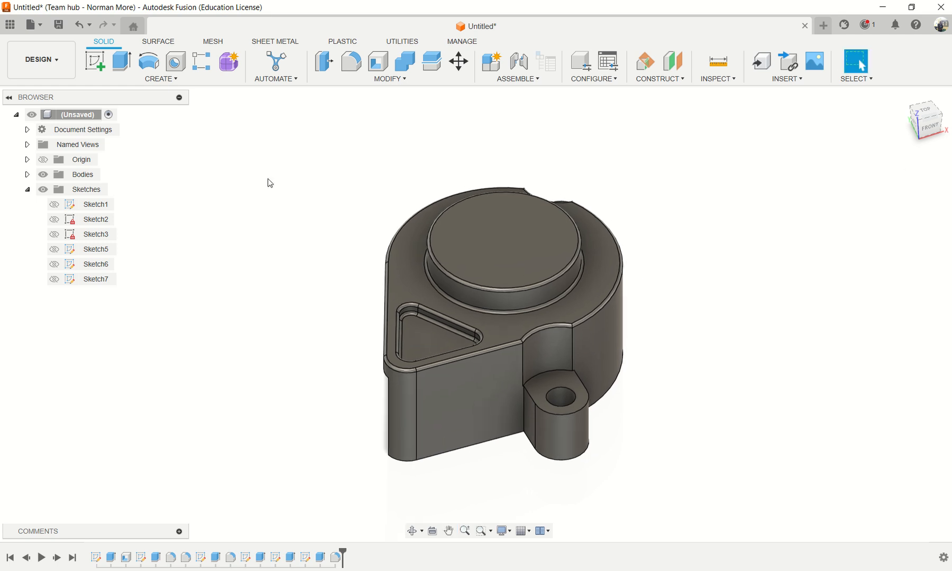
- Open the appearance settings for the whole cap, search the library for "orange", and clear the search term
right_click(66, 129)
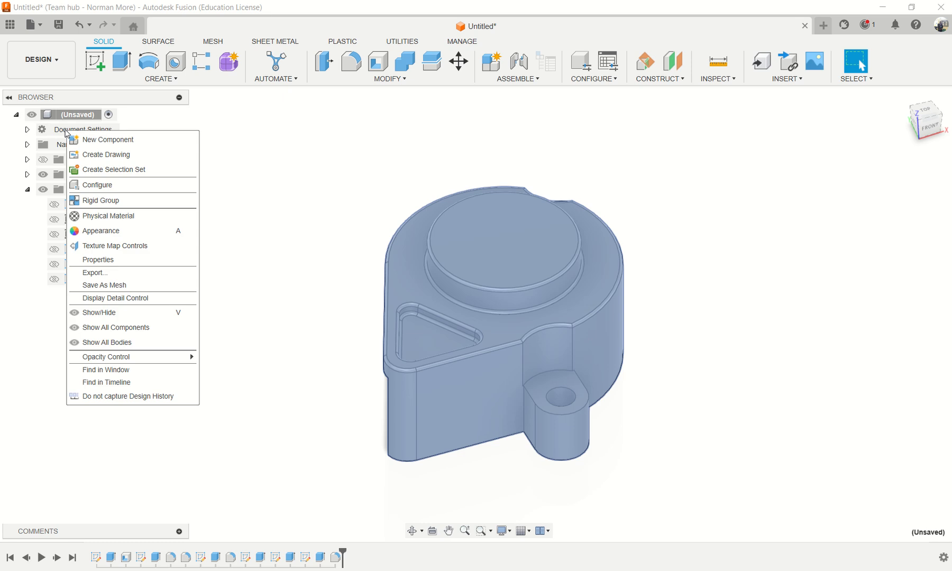
left_click(109, 235)
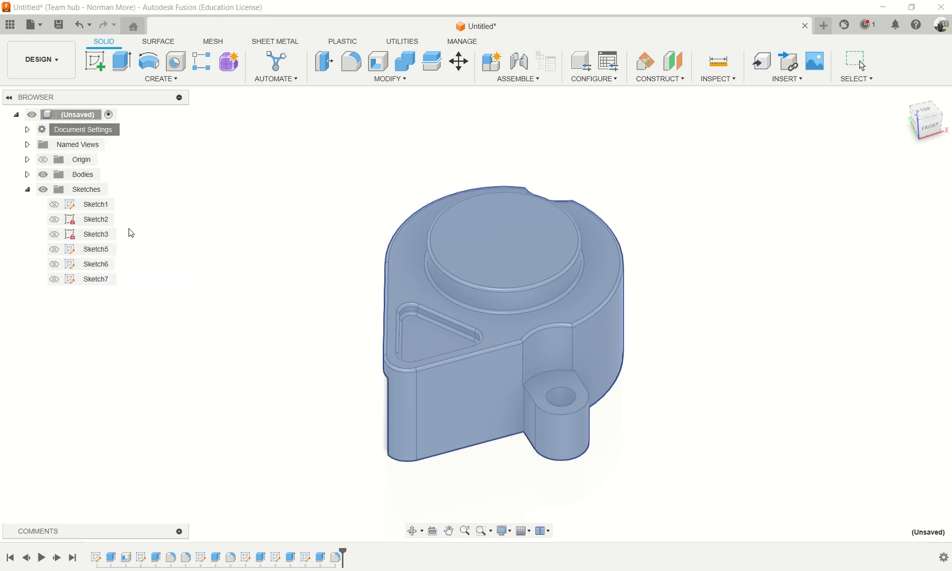
left_click(752, 350)
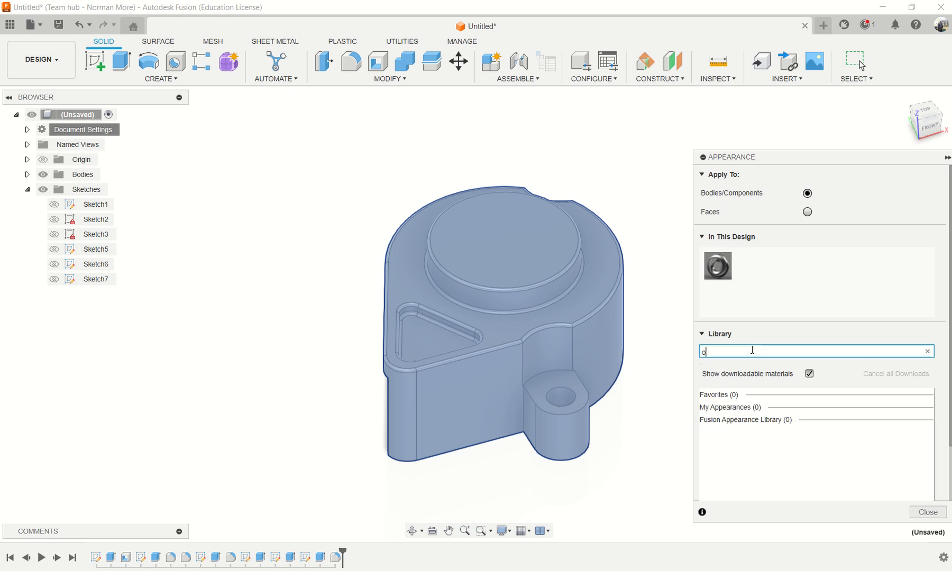
type("orang")
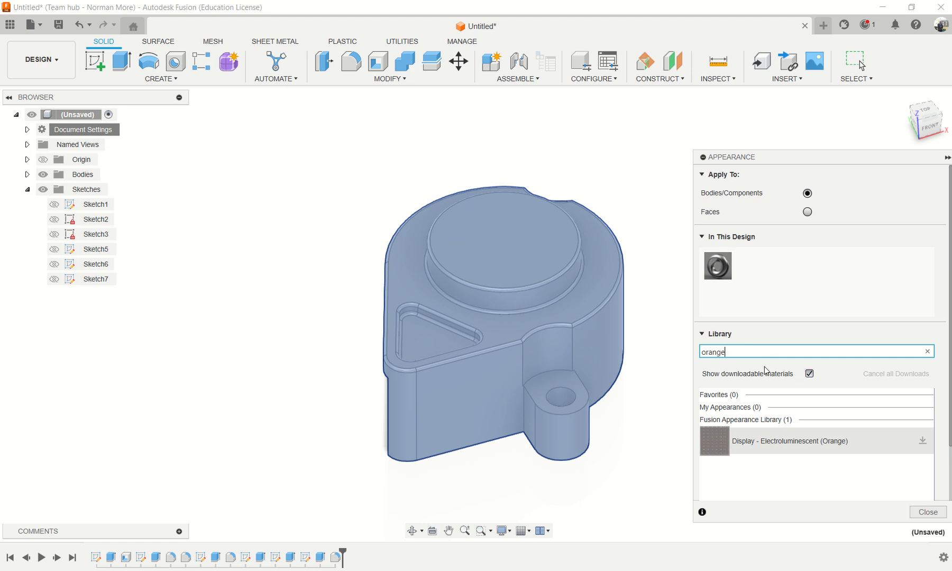
type("e")
double_click(717, 353)
key("BackSpace")
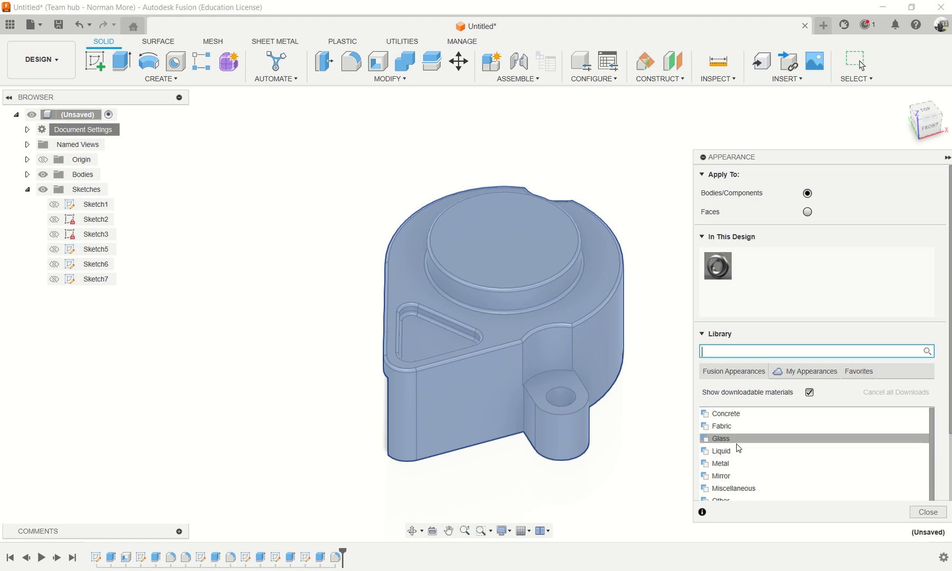
- Browse the library's plastic appearances and apply ABS (White) to the whole cap body
scroll(729, 459, "down", 2)
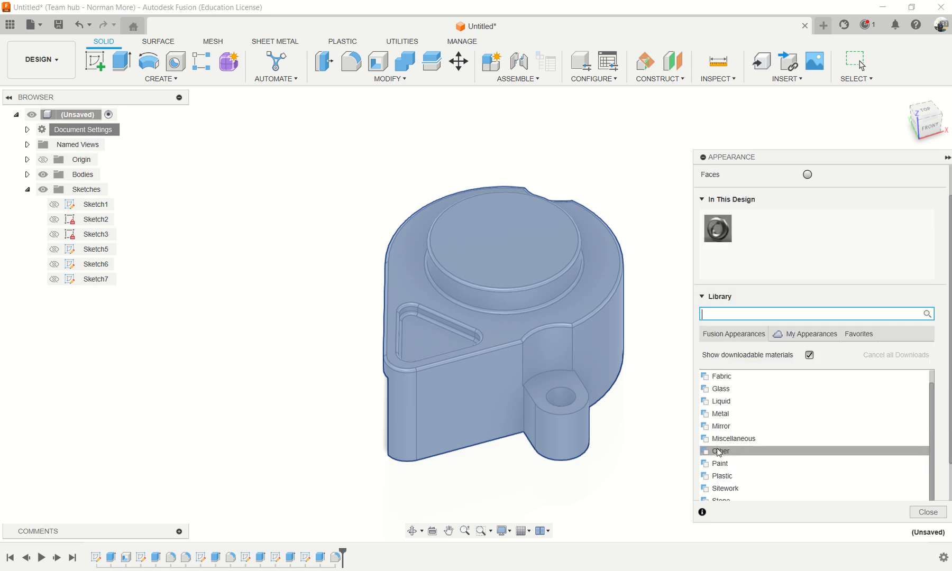
left_click(738, 476)
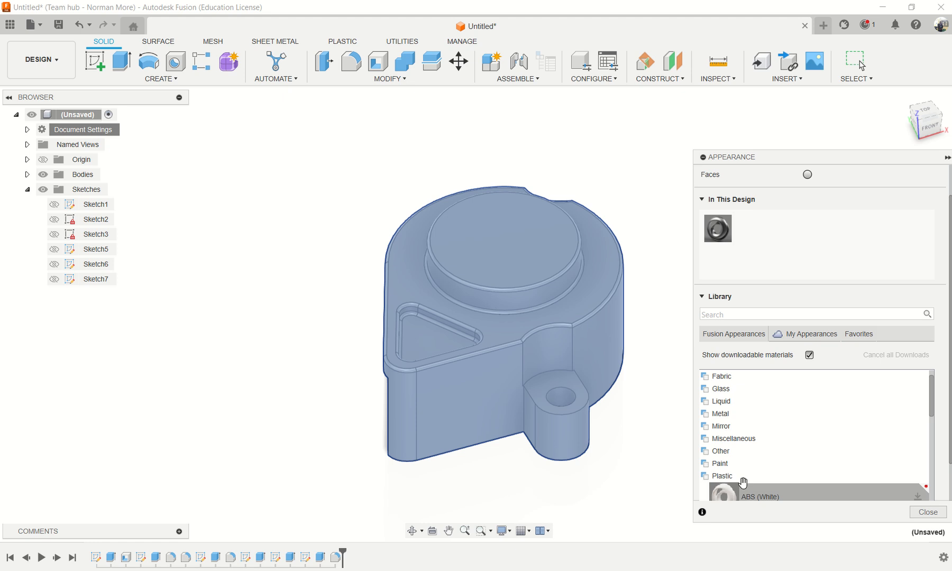
scroll(780, 459, "down", 10)
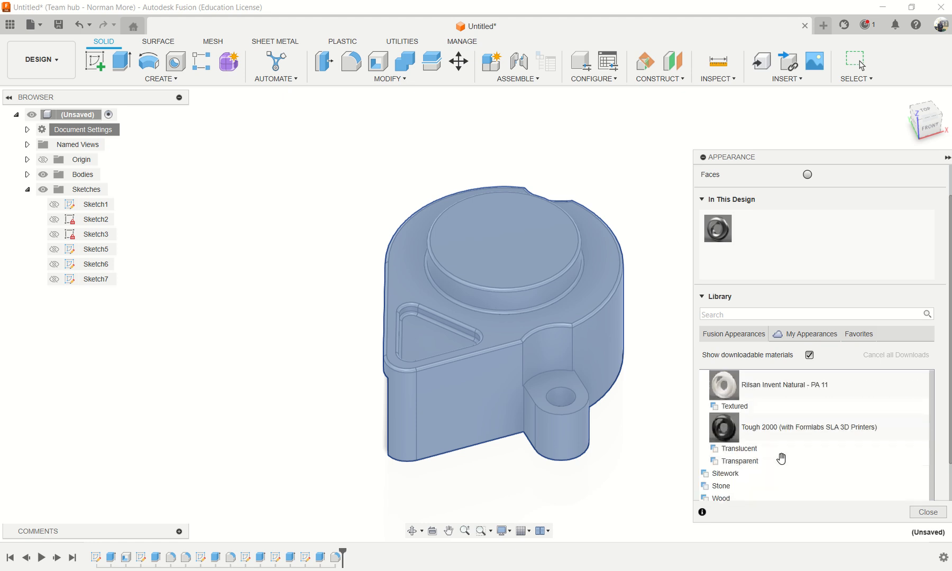
scroll(782, 457, "up", 3)
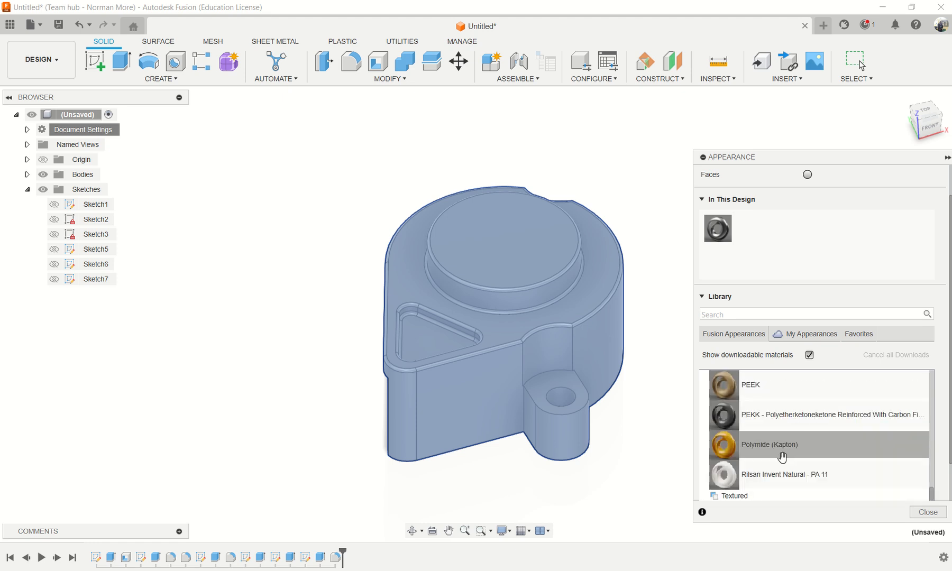
scroll(780, 455, "down", 3)
scroll(781, 456, "up", 6)
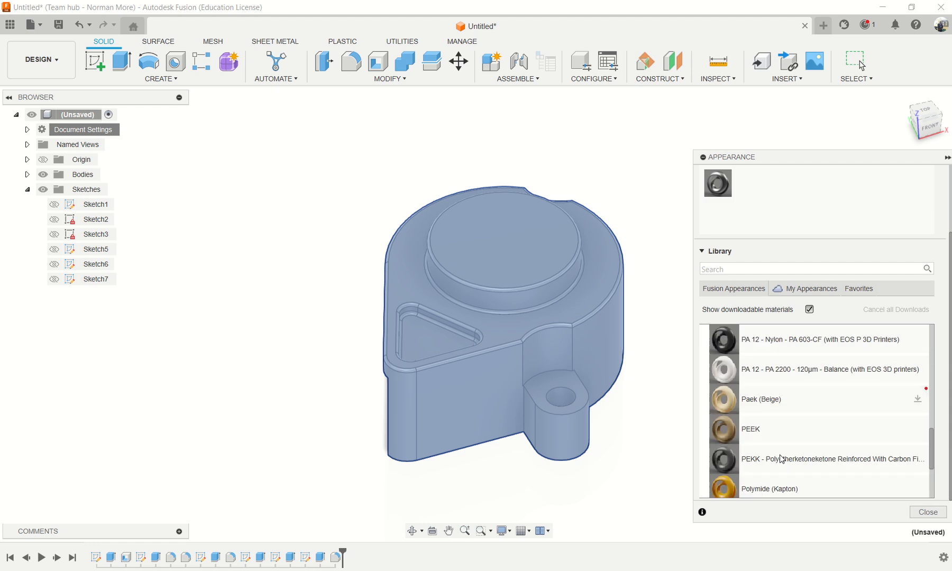
scroll(775, 460, "down", 3)
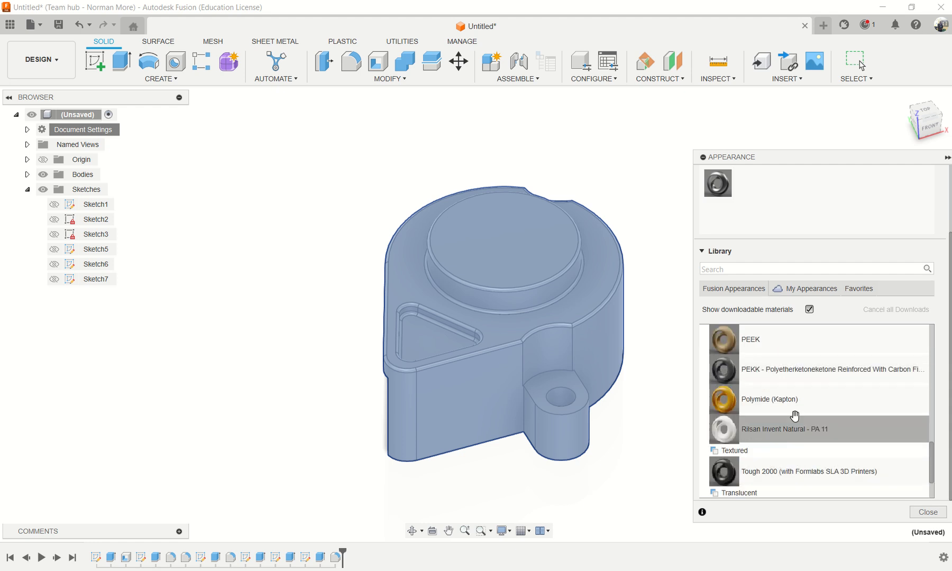
scroll(757, 412, "up", 10)
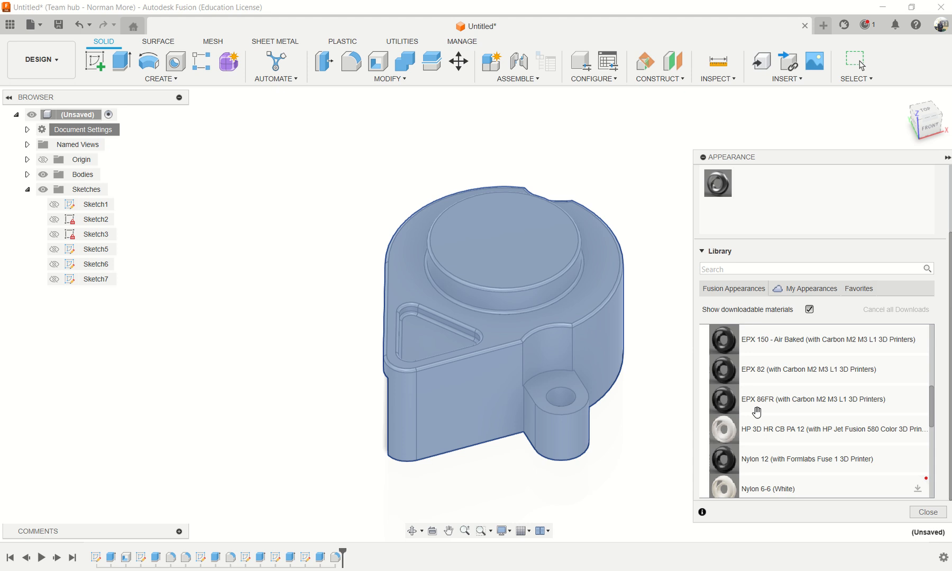
scroll(753, 418, "down", 1)
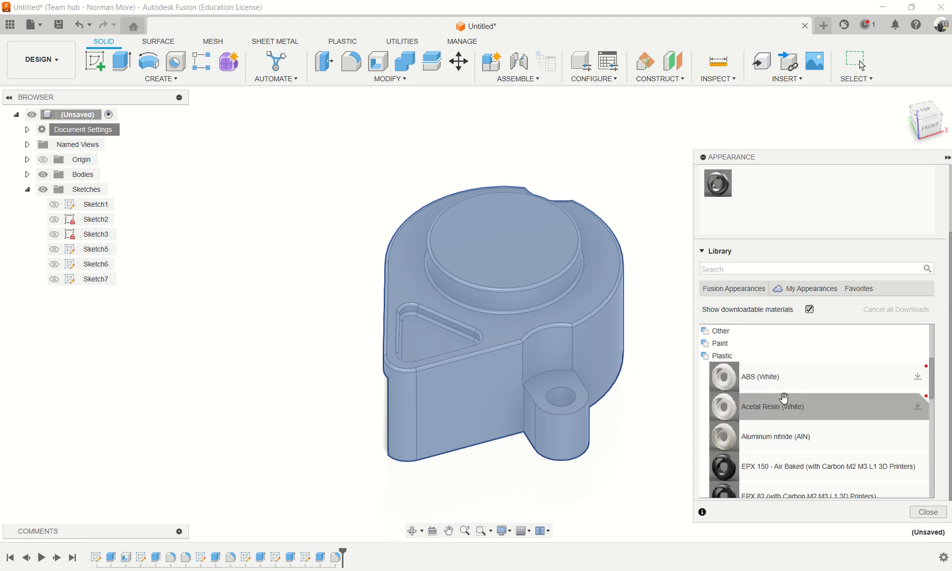
left_click_drag(772, 384, 506, 304)
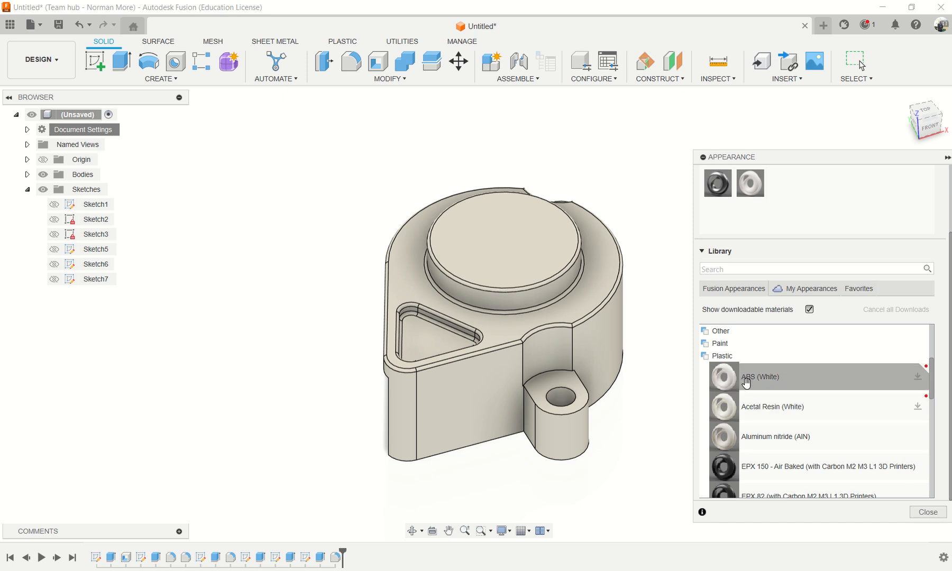
- Apply the glossy paint appearance Paint - Enamel Glossy (Red) to the whole cap body and close the appearance settings
scroll(708, 423, "down", 15)
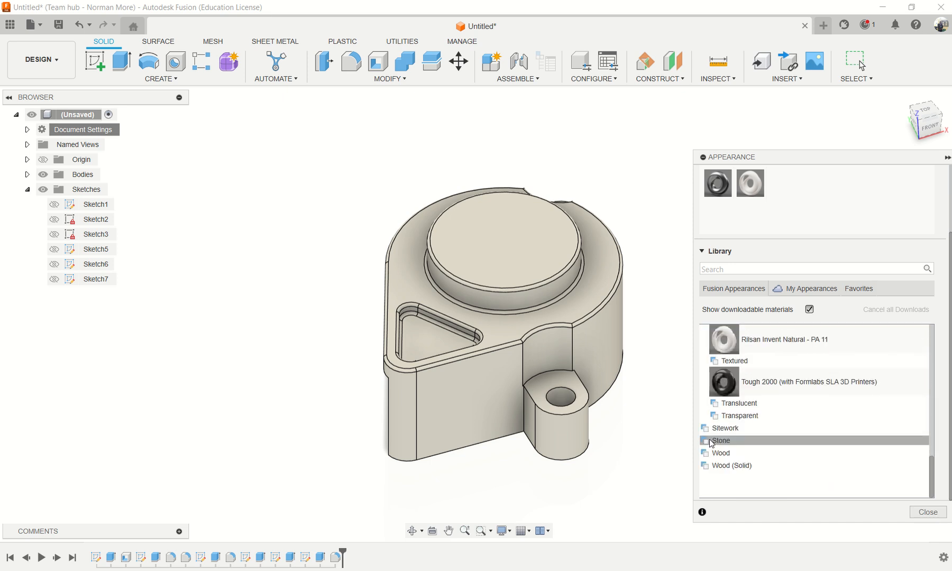
scroll(732, 460, "up", 15)
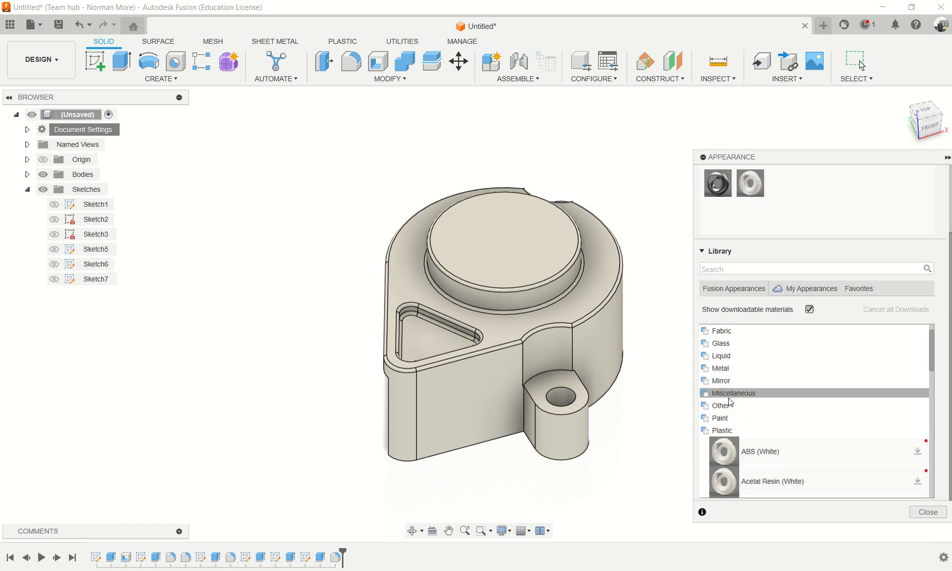
left_click(720, 418)
scroll(805, 407, "down", 2)
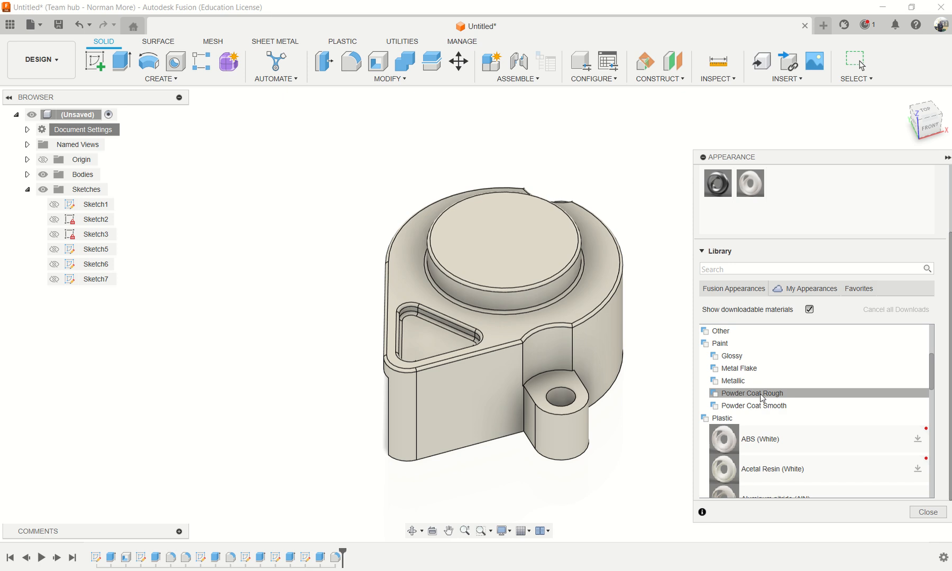
left_click(735, 356)
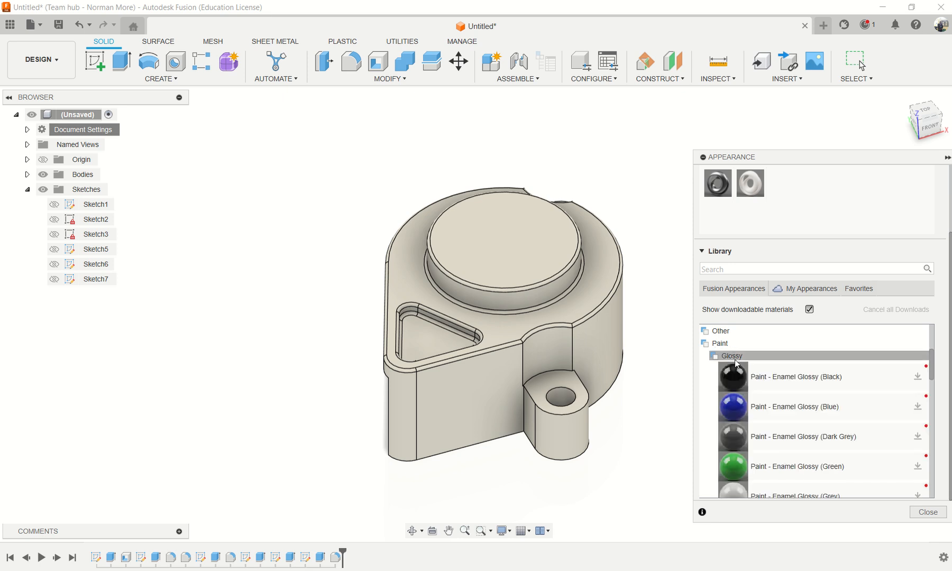
scroll(740, 370, "down", 5)
scroll(746, 392, "down", 10)
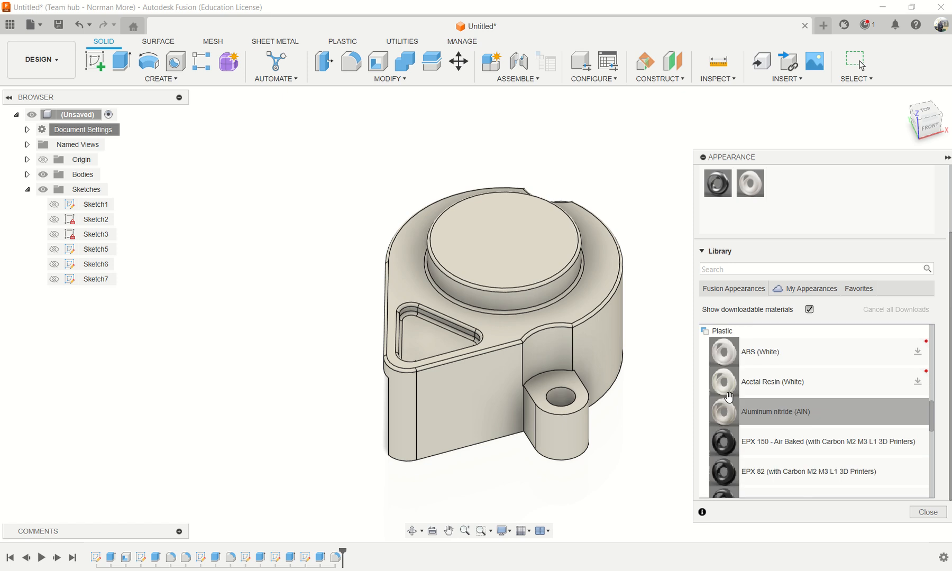
scroll(741, 397, "up", 15)
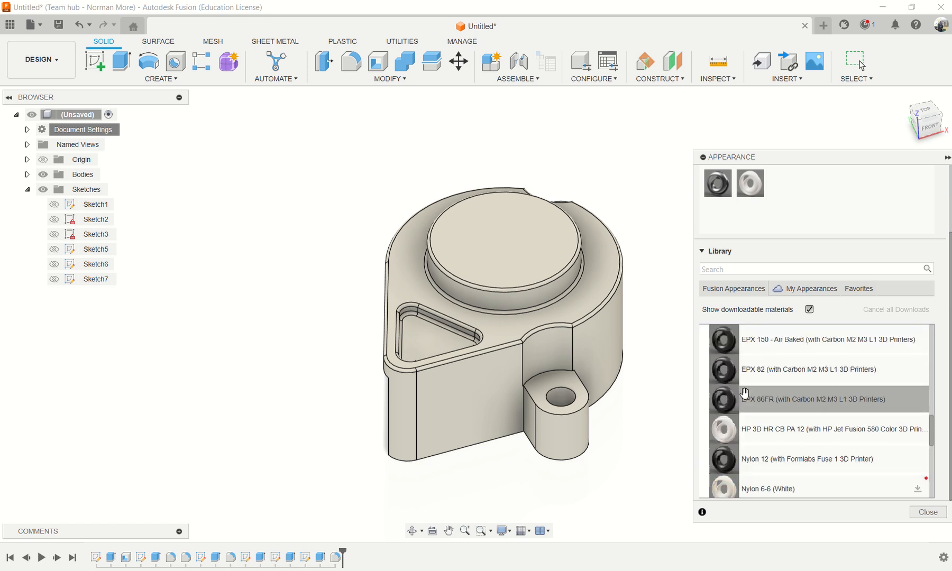
scroll(746, 382, "down", 3)
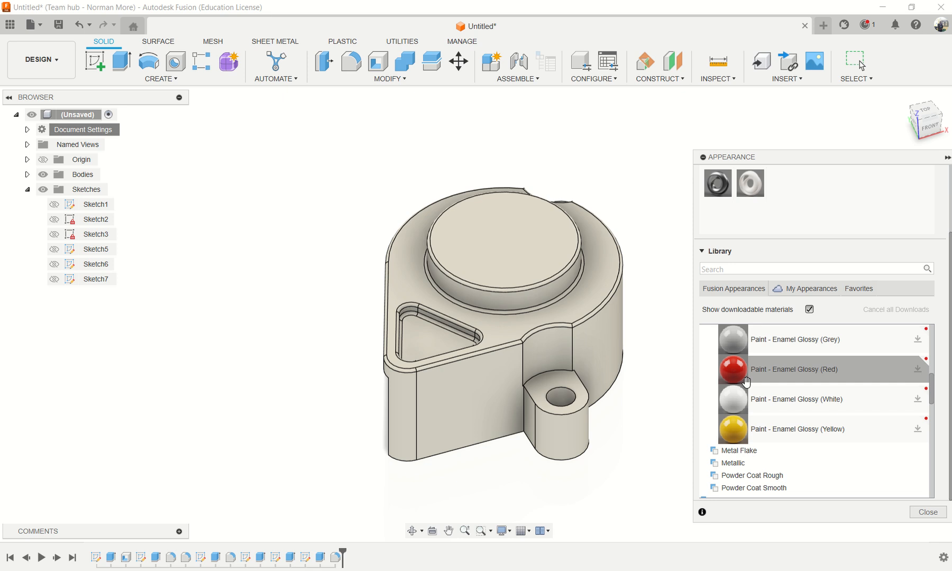
left_click_drag(731, 370, 473, 330)
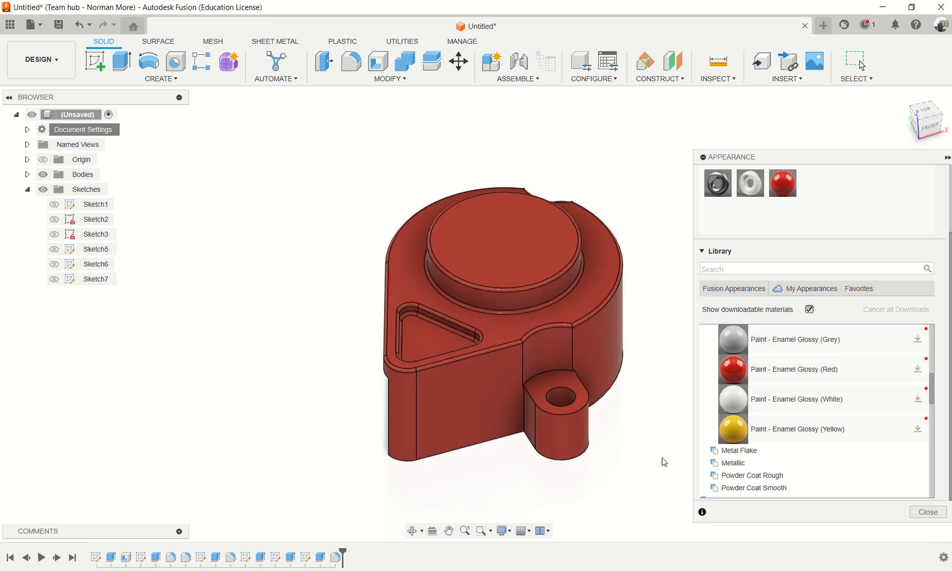
left_click(926, 512)
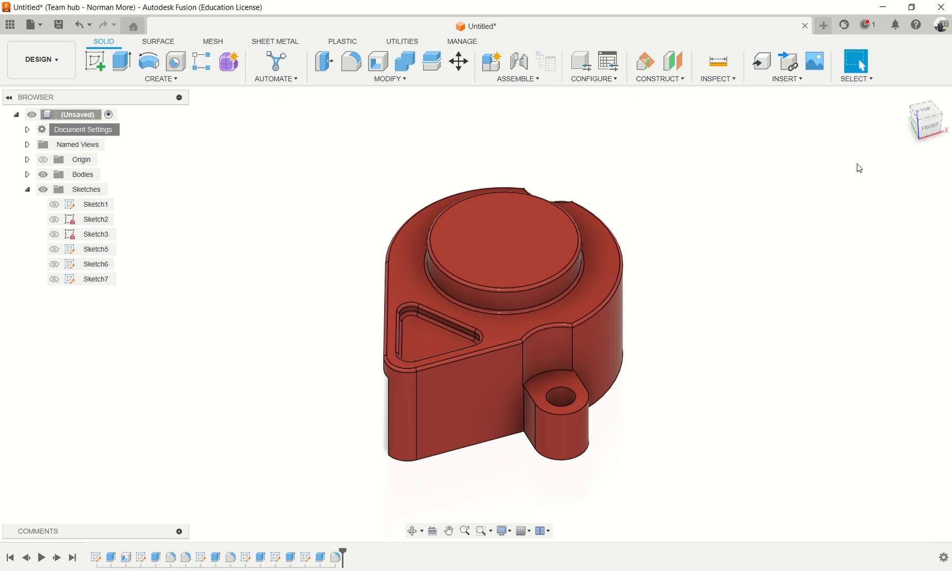
scroll(548, 333, "up", 2)
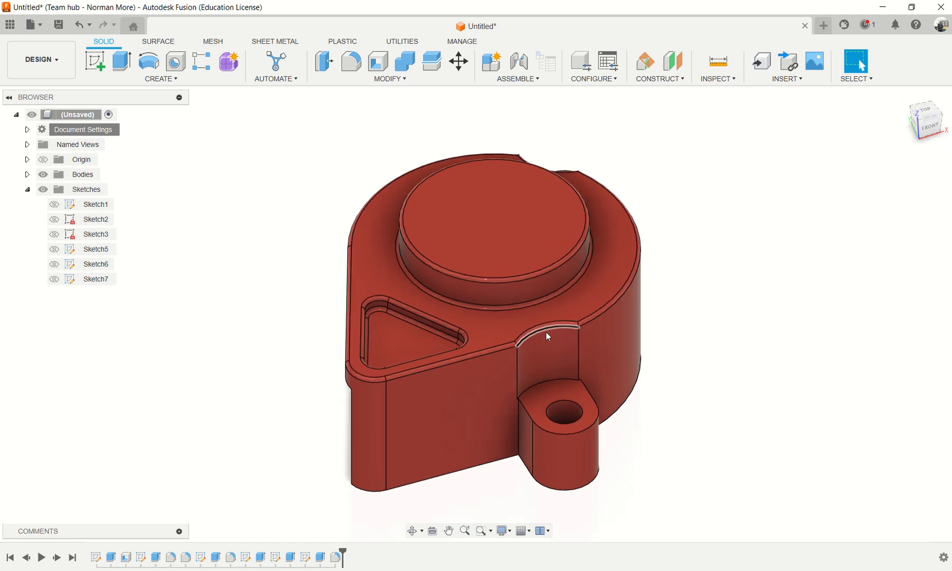
middle_click_drag(548, 333, 582, 343, "shift")
middle_click_drag(739, 346, 774, 292, "shift")
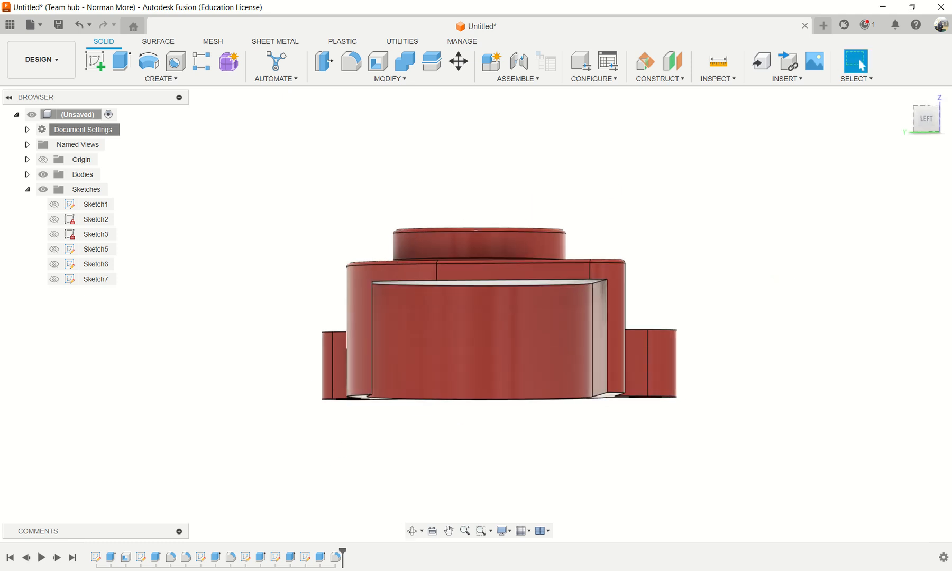